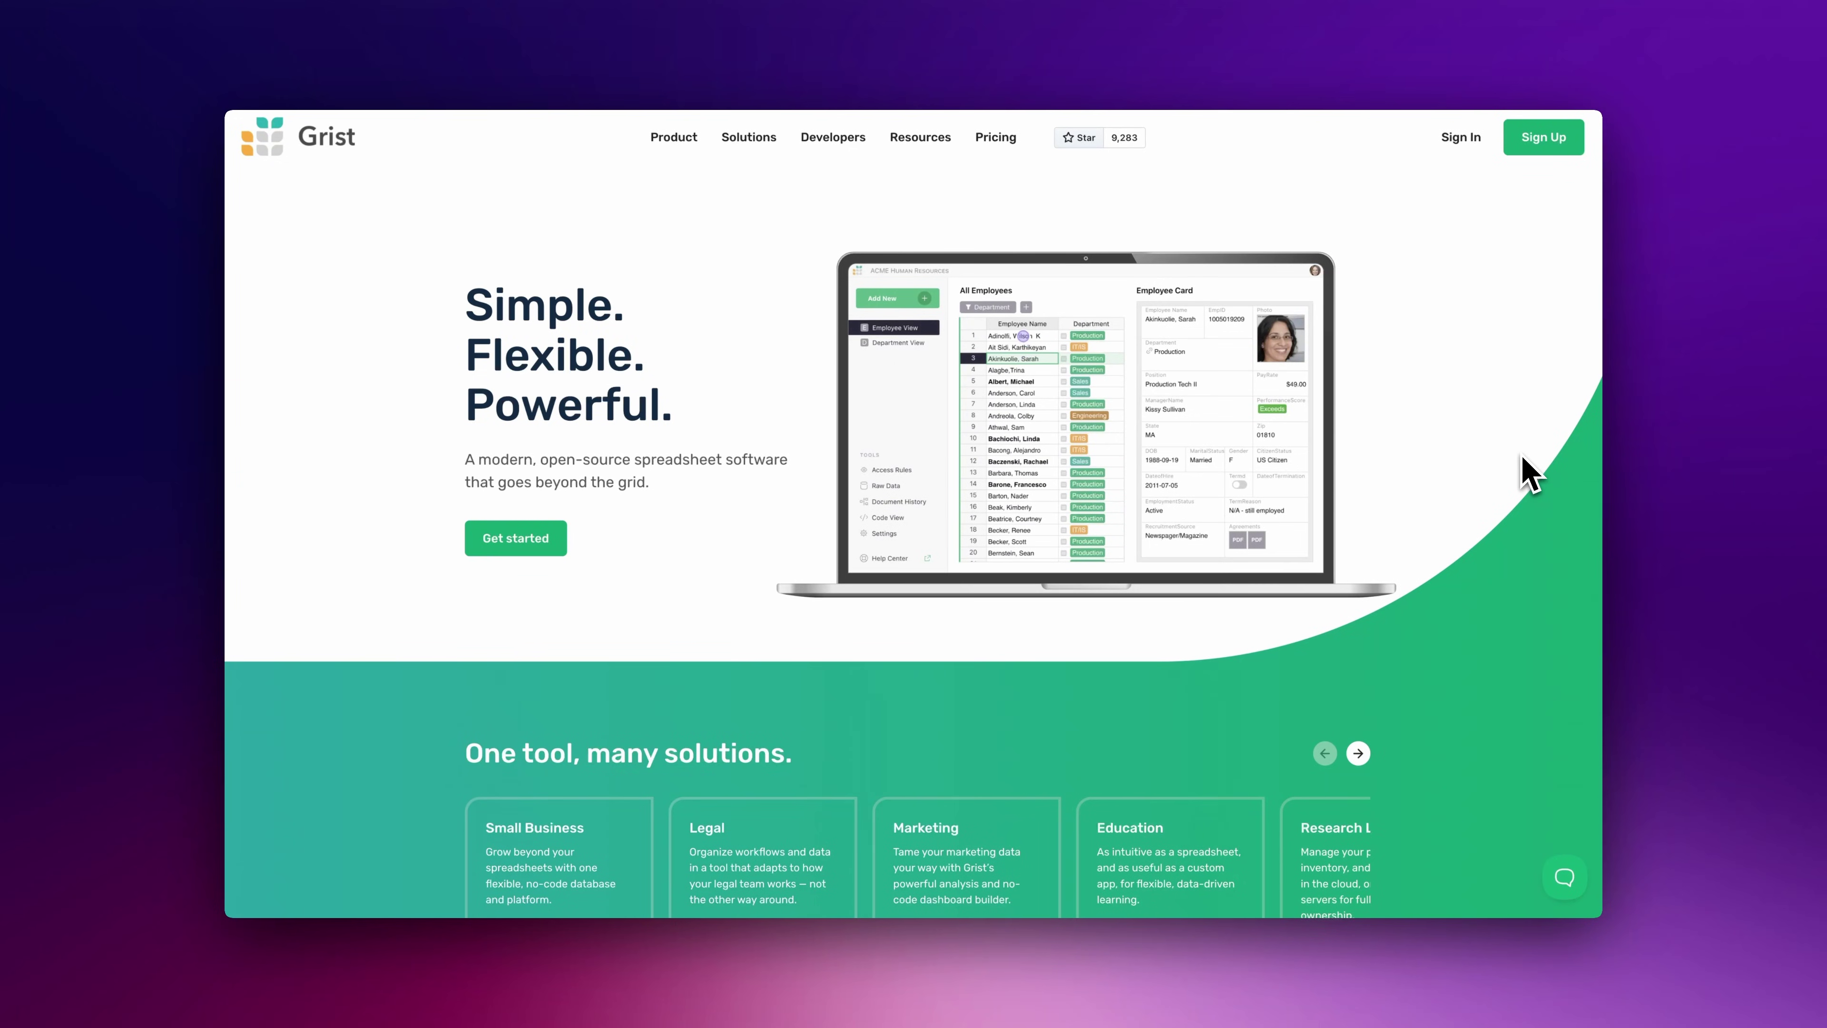
Scroll through the Grist homepage features, then show the pricing for self-hosted plans.
{"action": "scroll", "coordinate": [1530, 475], "scroll_direction": "down", "scroll_amount": 7}
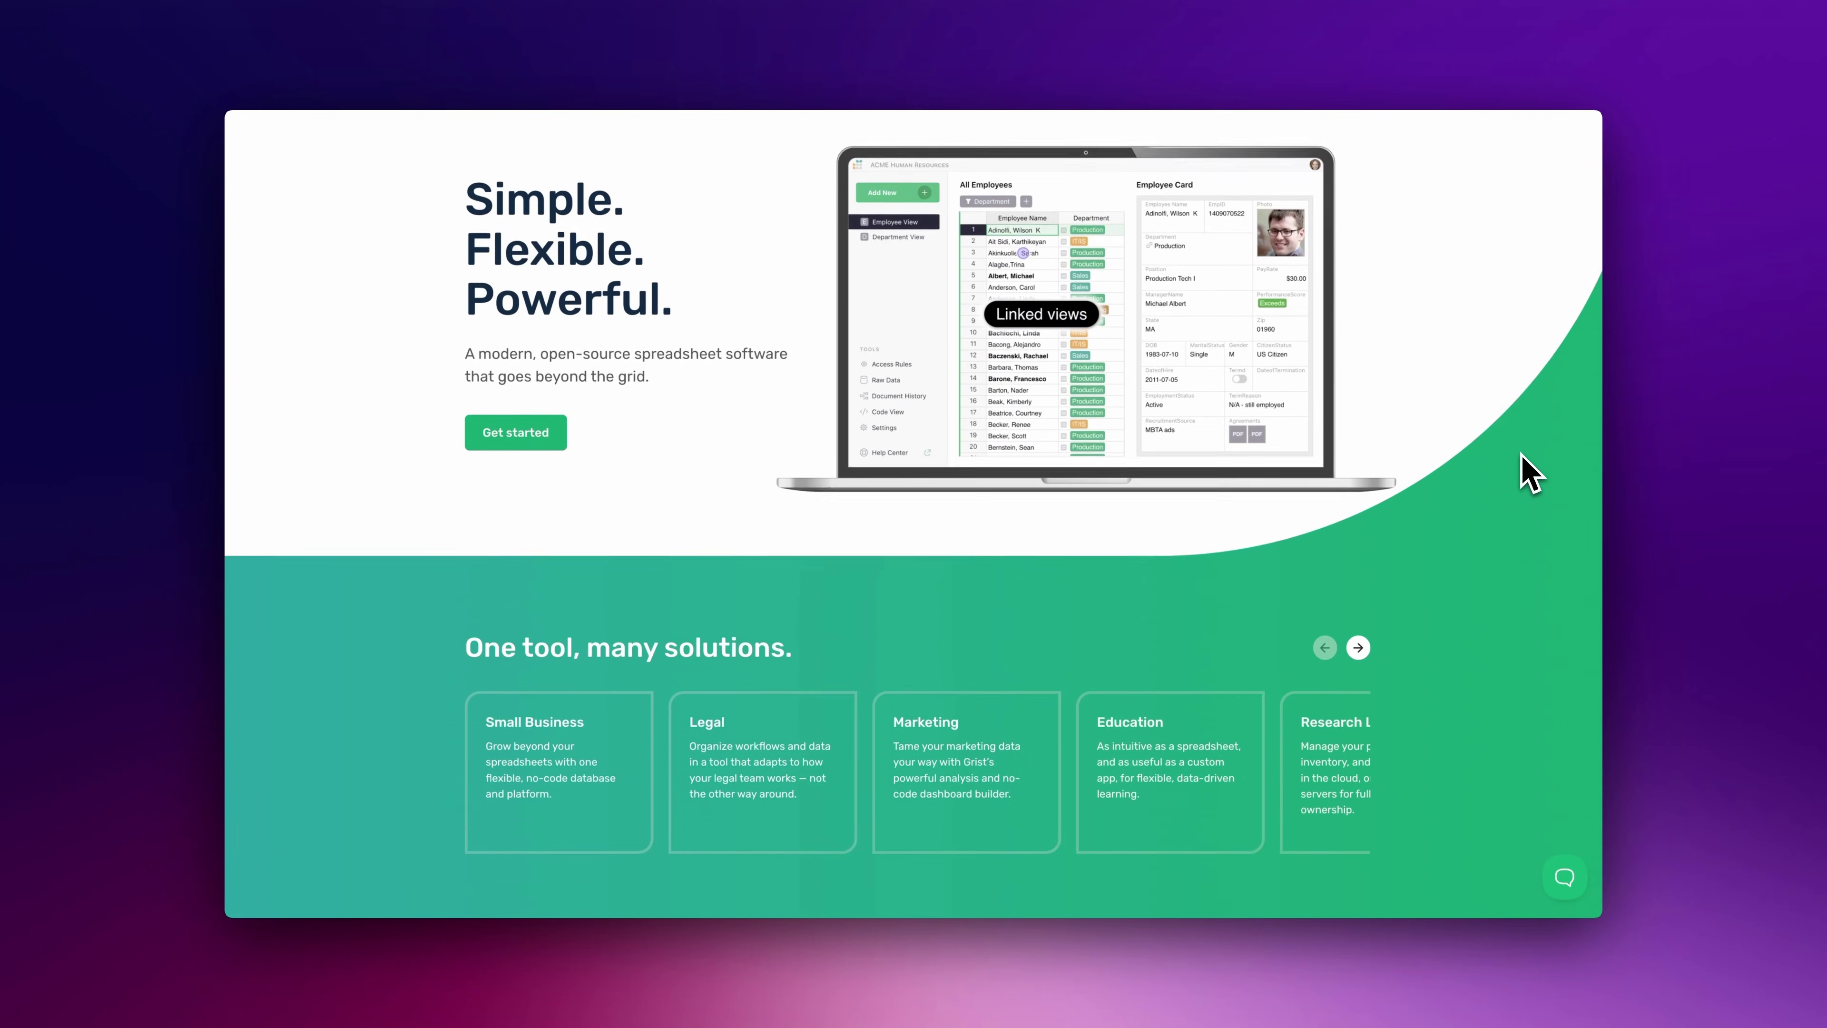
{"action": "scroll", "coordinate": [1530, 475], "scroll_direction": "down", "scroll_amount": 2}
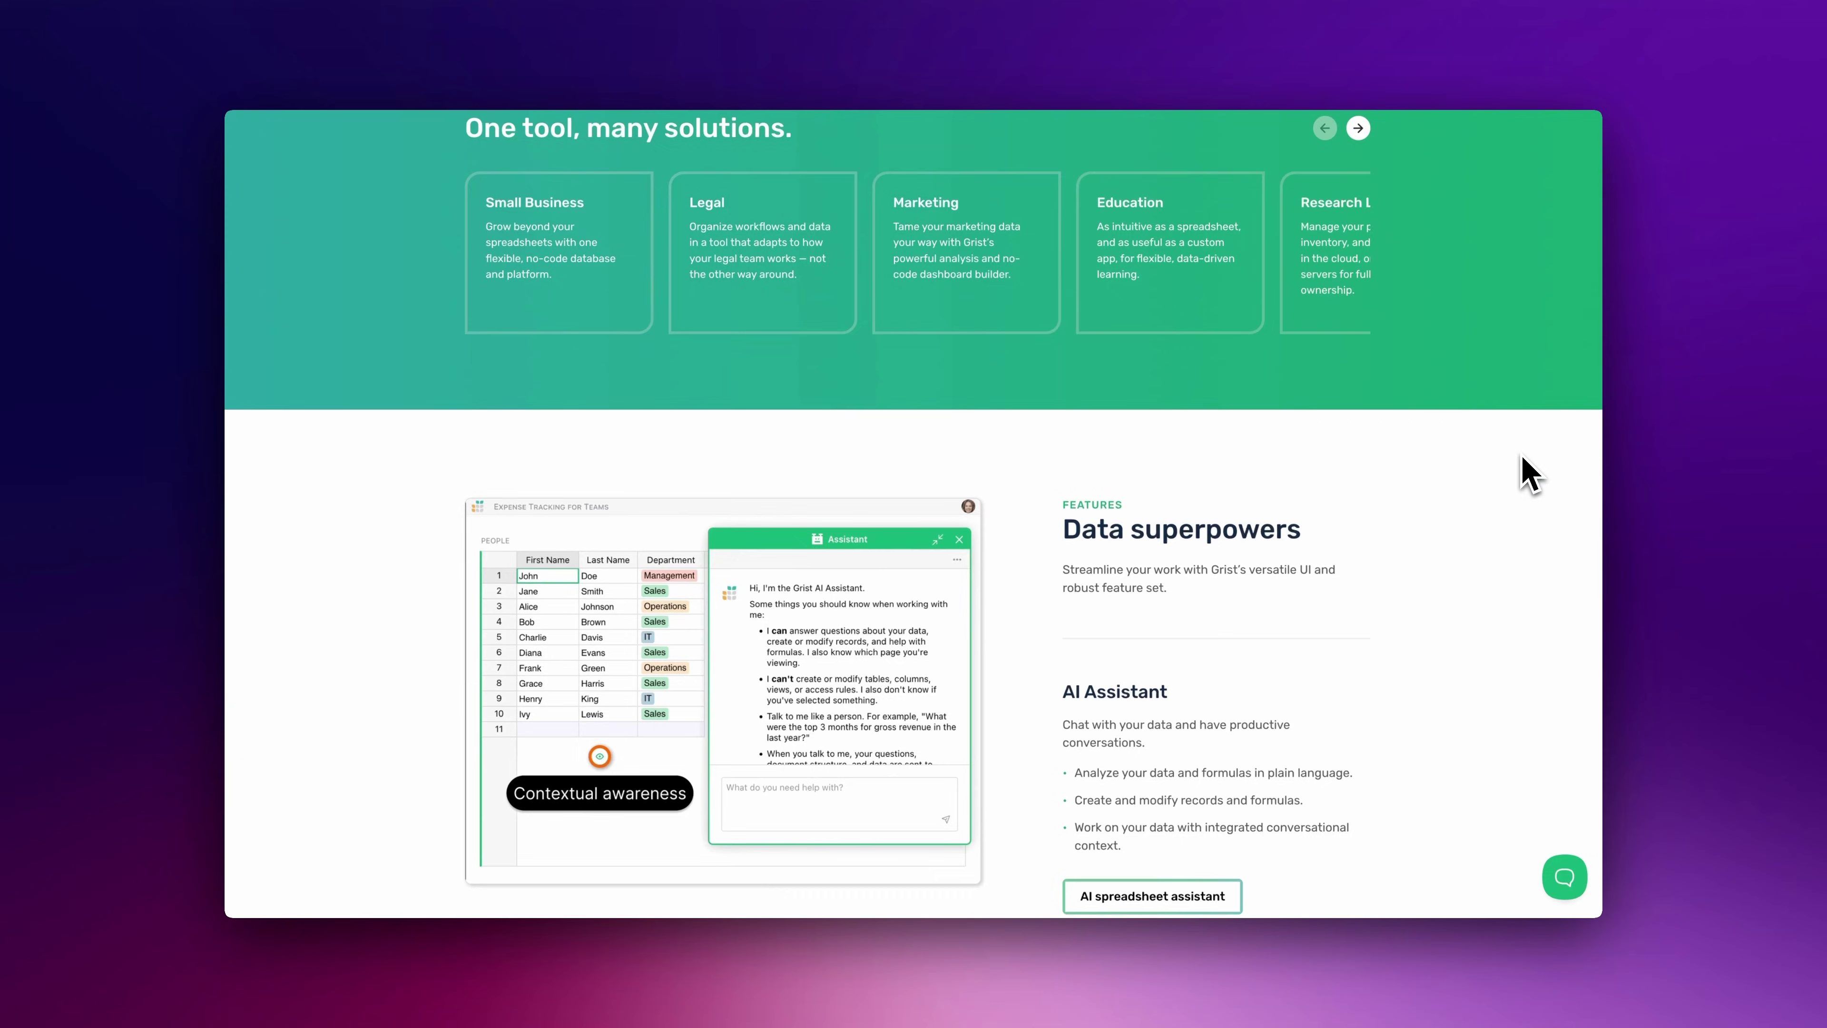
{"action": "scroll", "coordinate": [1530, 474], "scroll_direction": "down", "scroll_amount": 7}
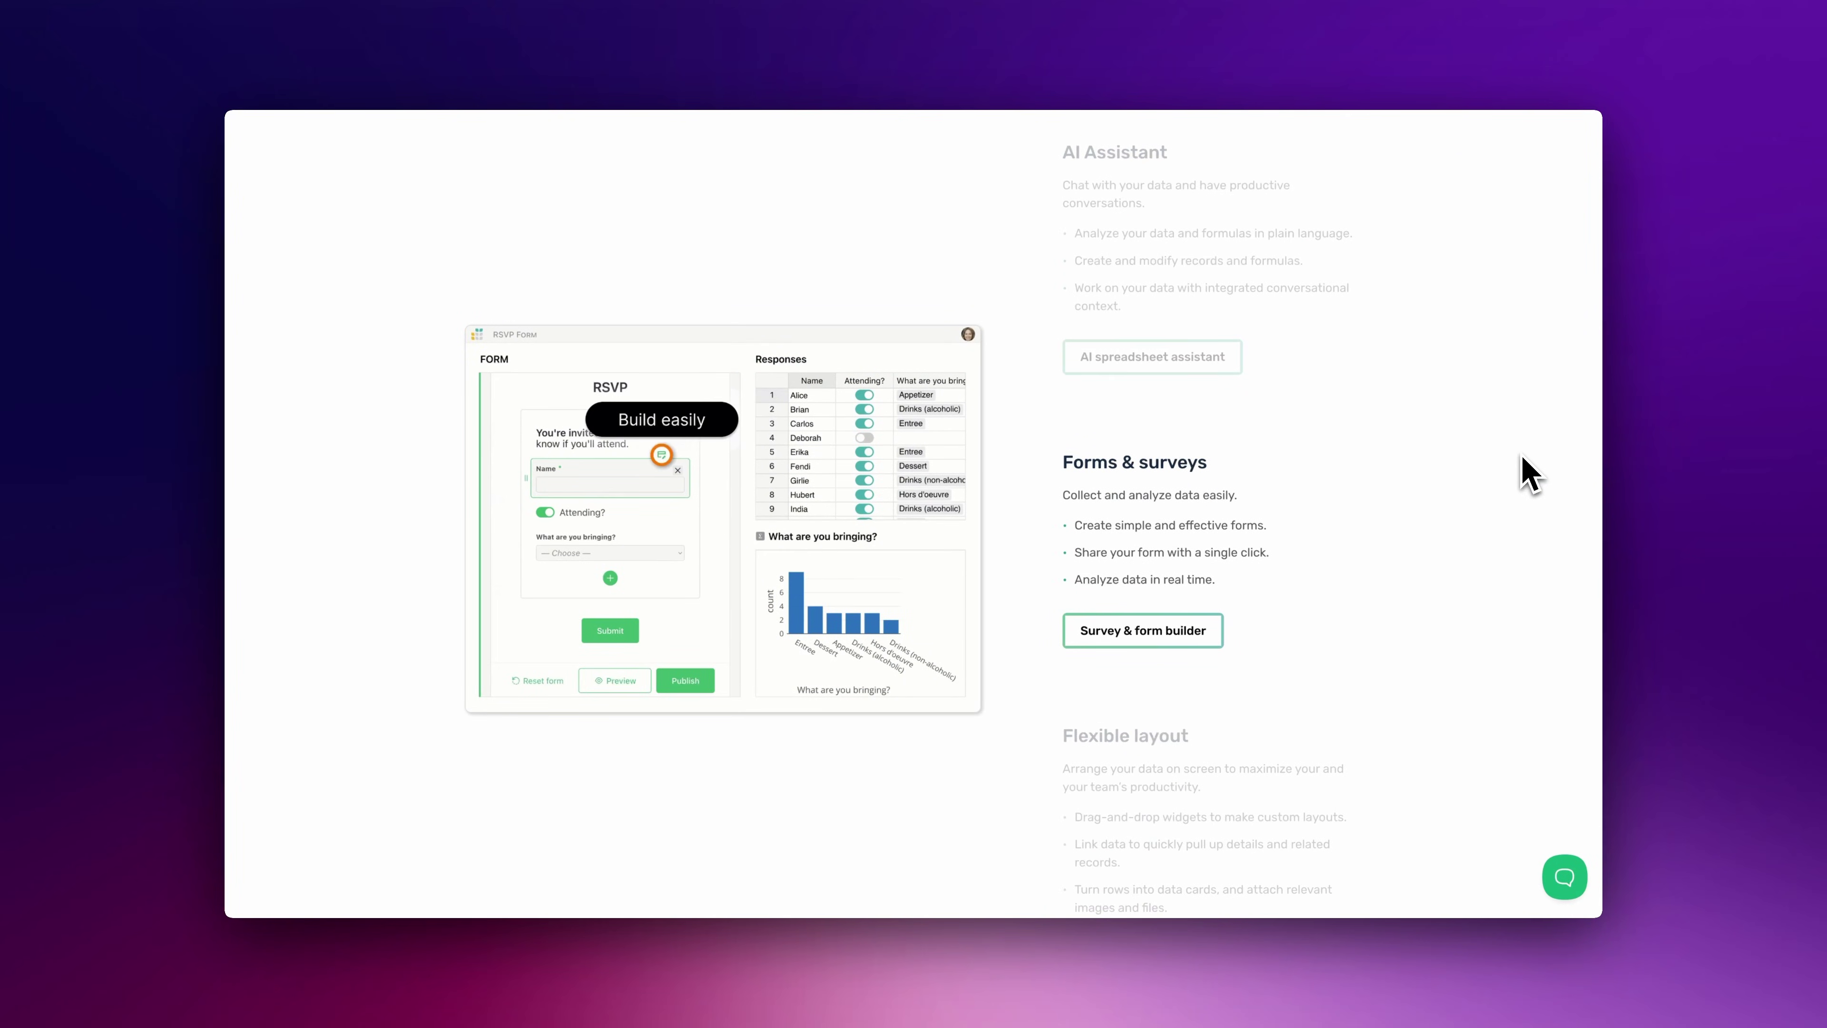
{"action": "scroll", "coordinate": [1530, 474], "scroll_direction": "down", "scroll_amount": 4}
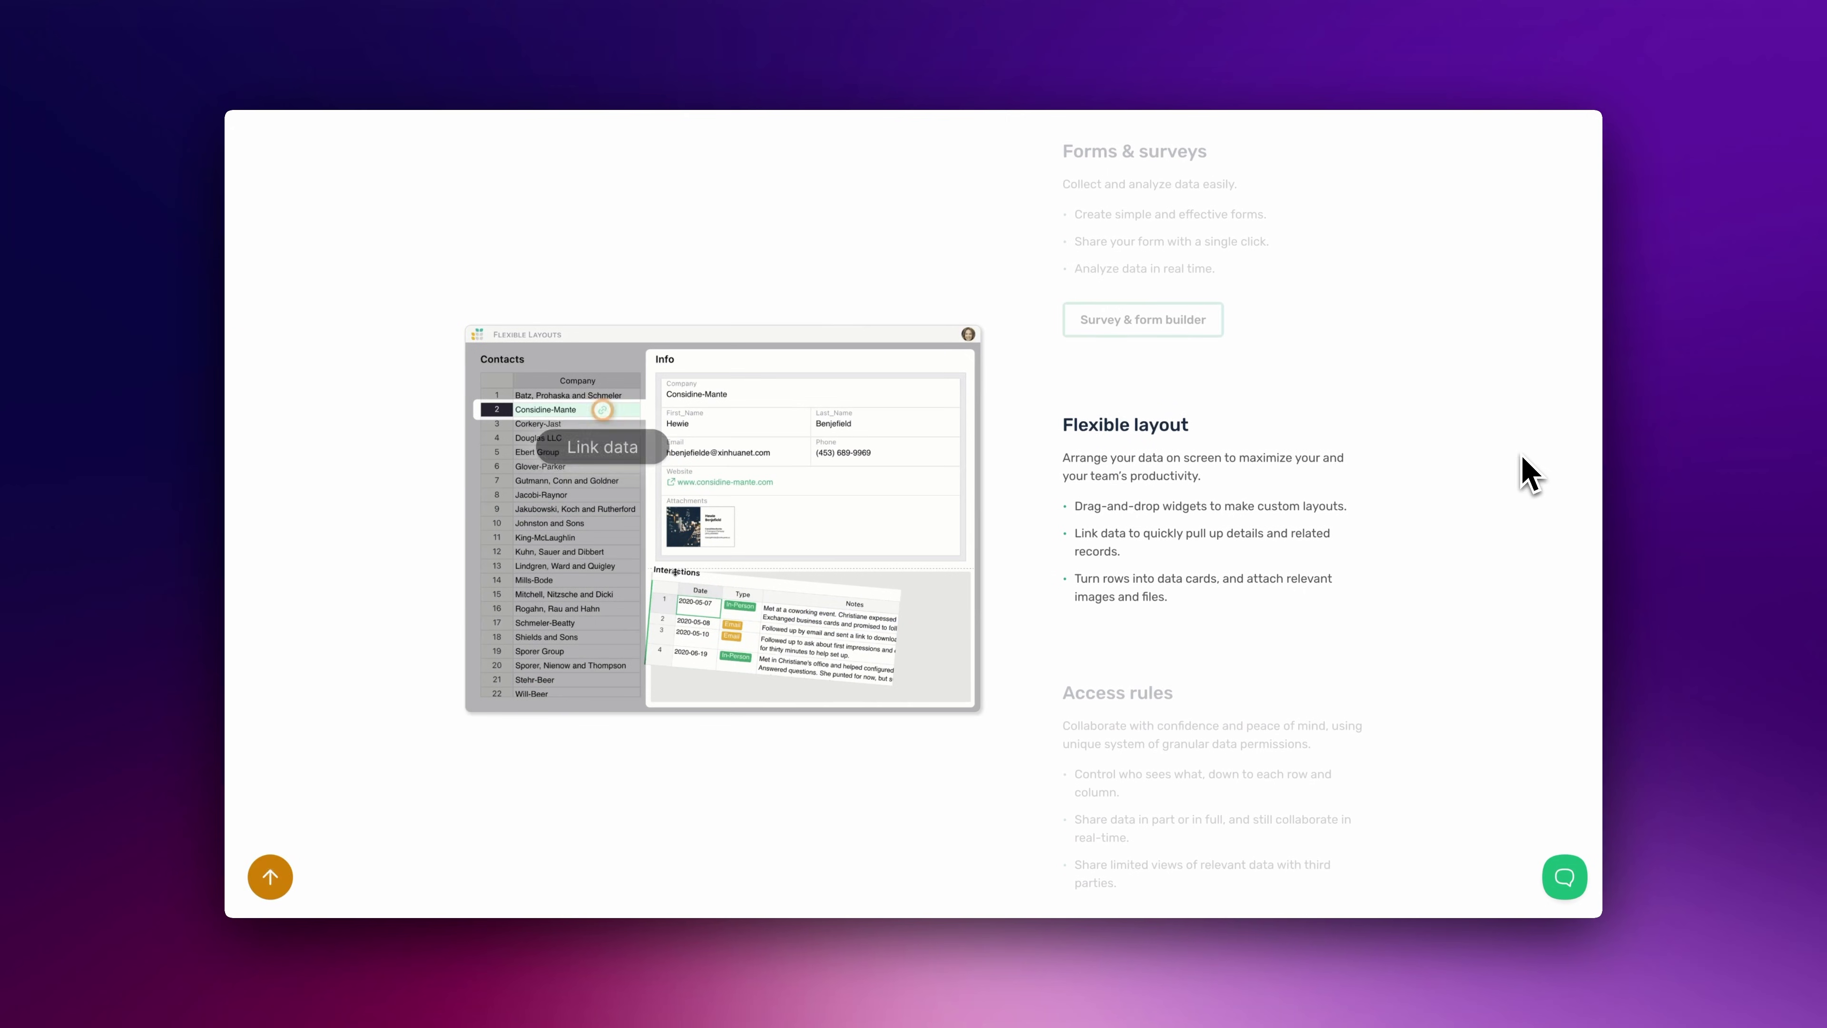
{"action": "scroll", "coordinate": [1530, 474], "scroll_direction": "down", "scroll_amount": 3}
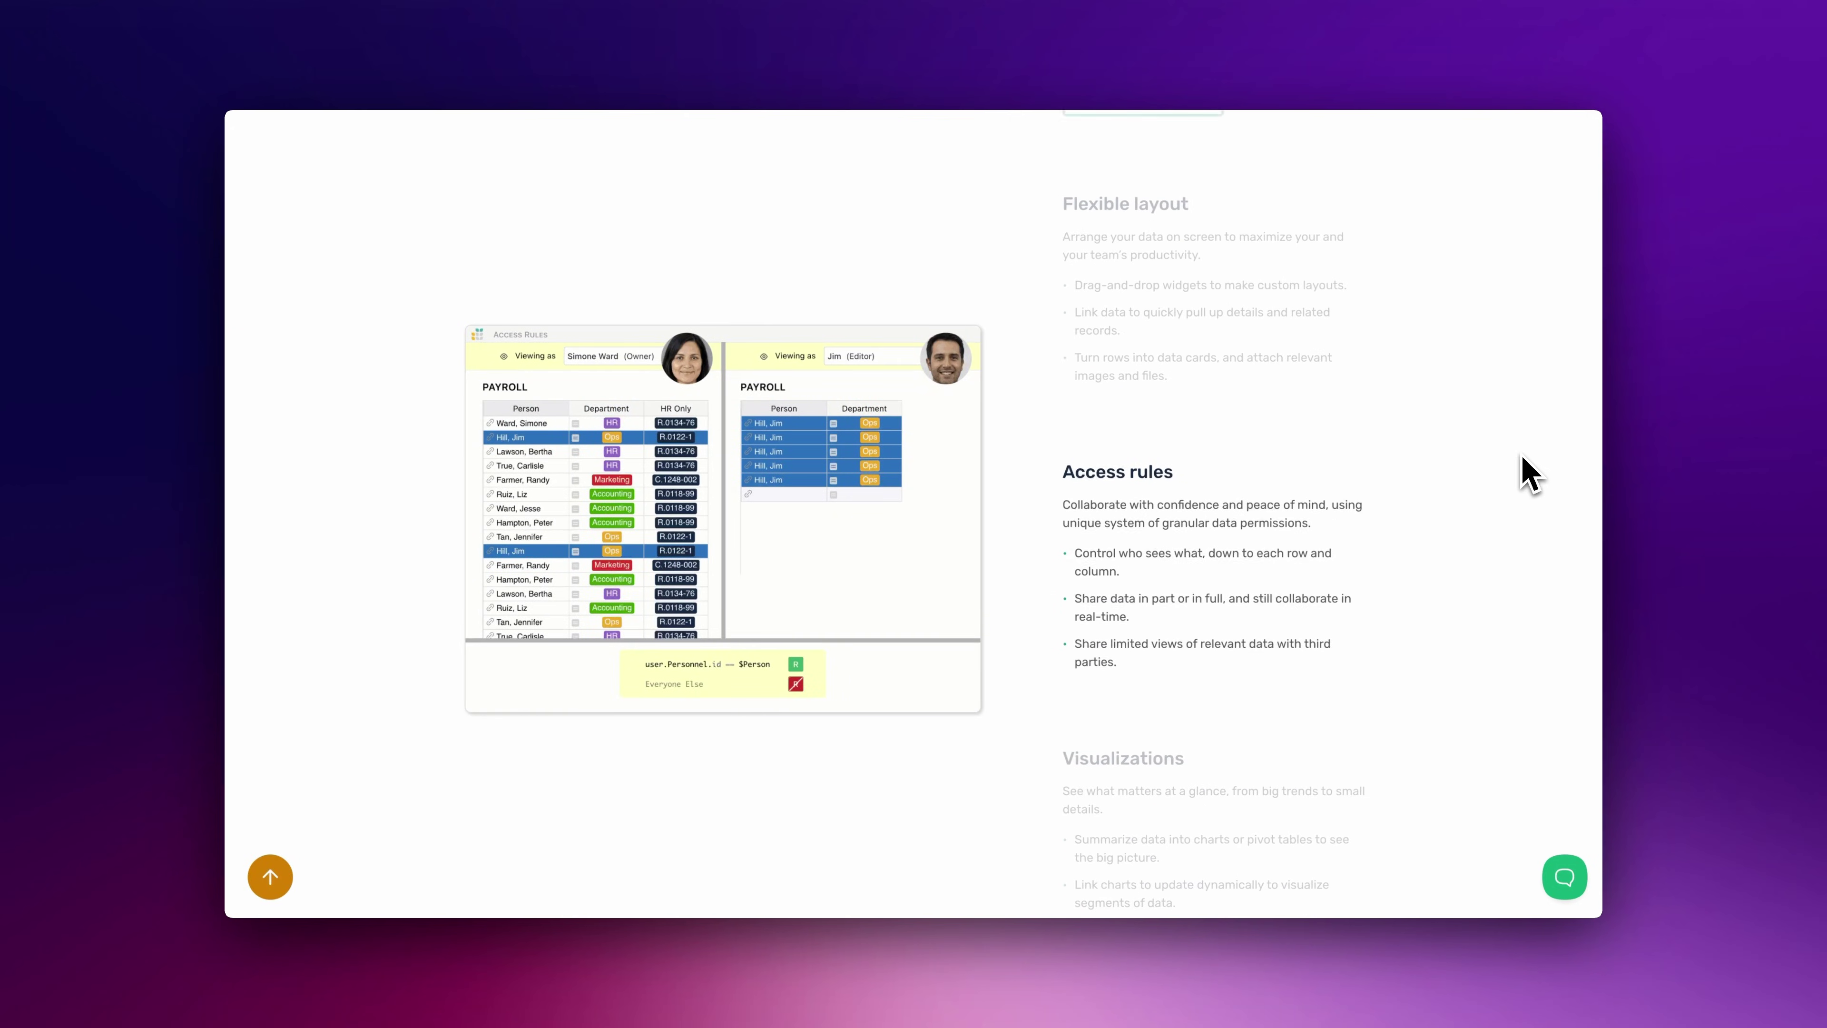
{"action": "scroll", "coordinate": [1530, 475], "scroll_direction": "down", "scroll_amount": 1}
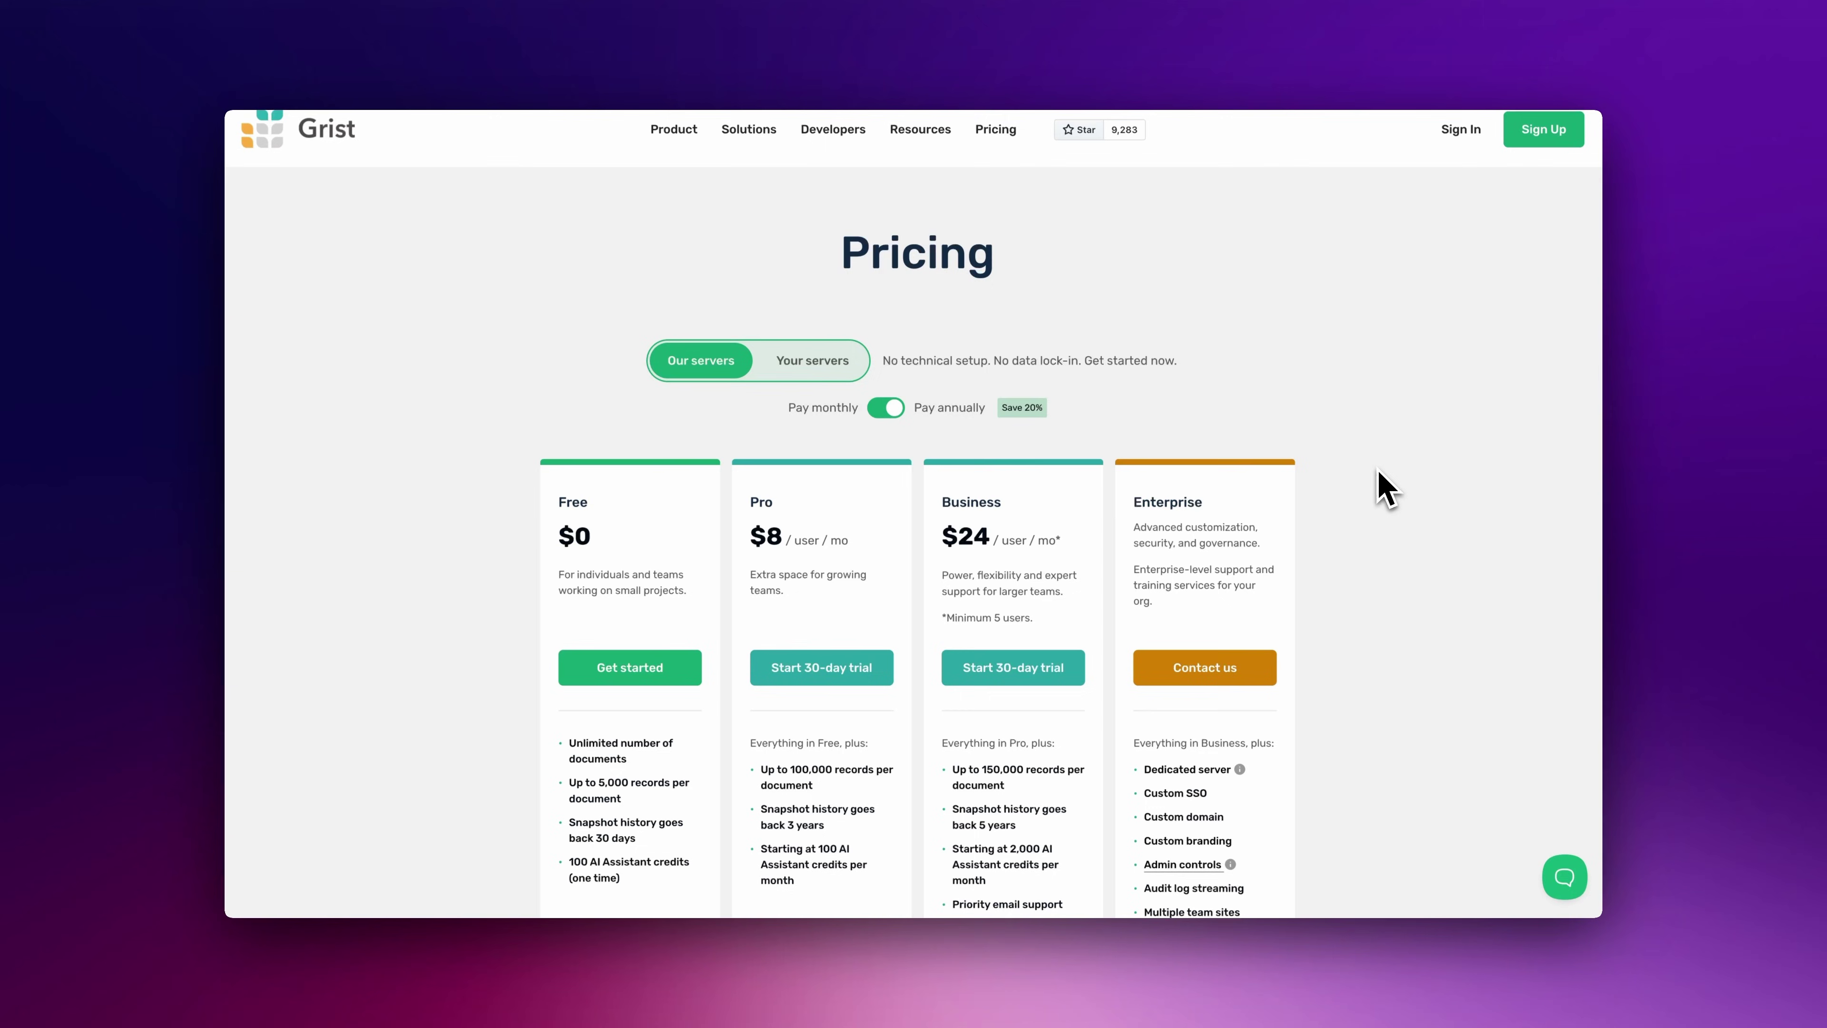
{"action": "scroll", "coordinate": [1387, 490], "scroll_direction": "down", "scroll_amount": 2}
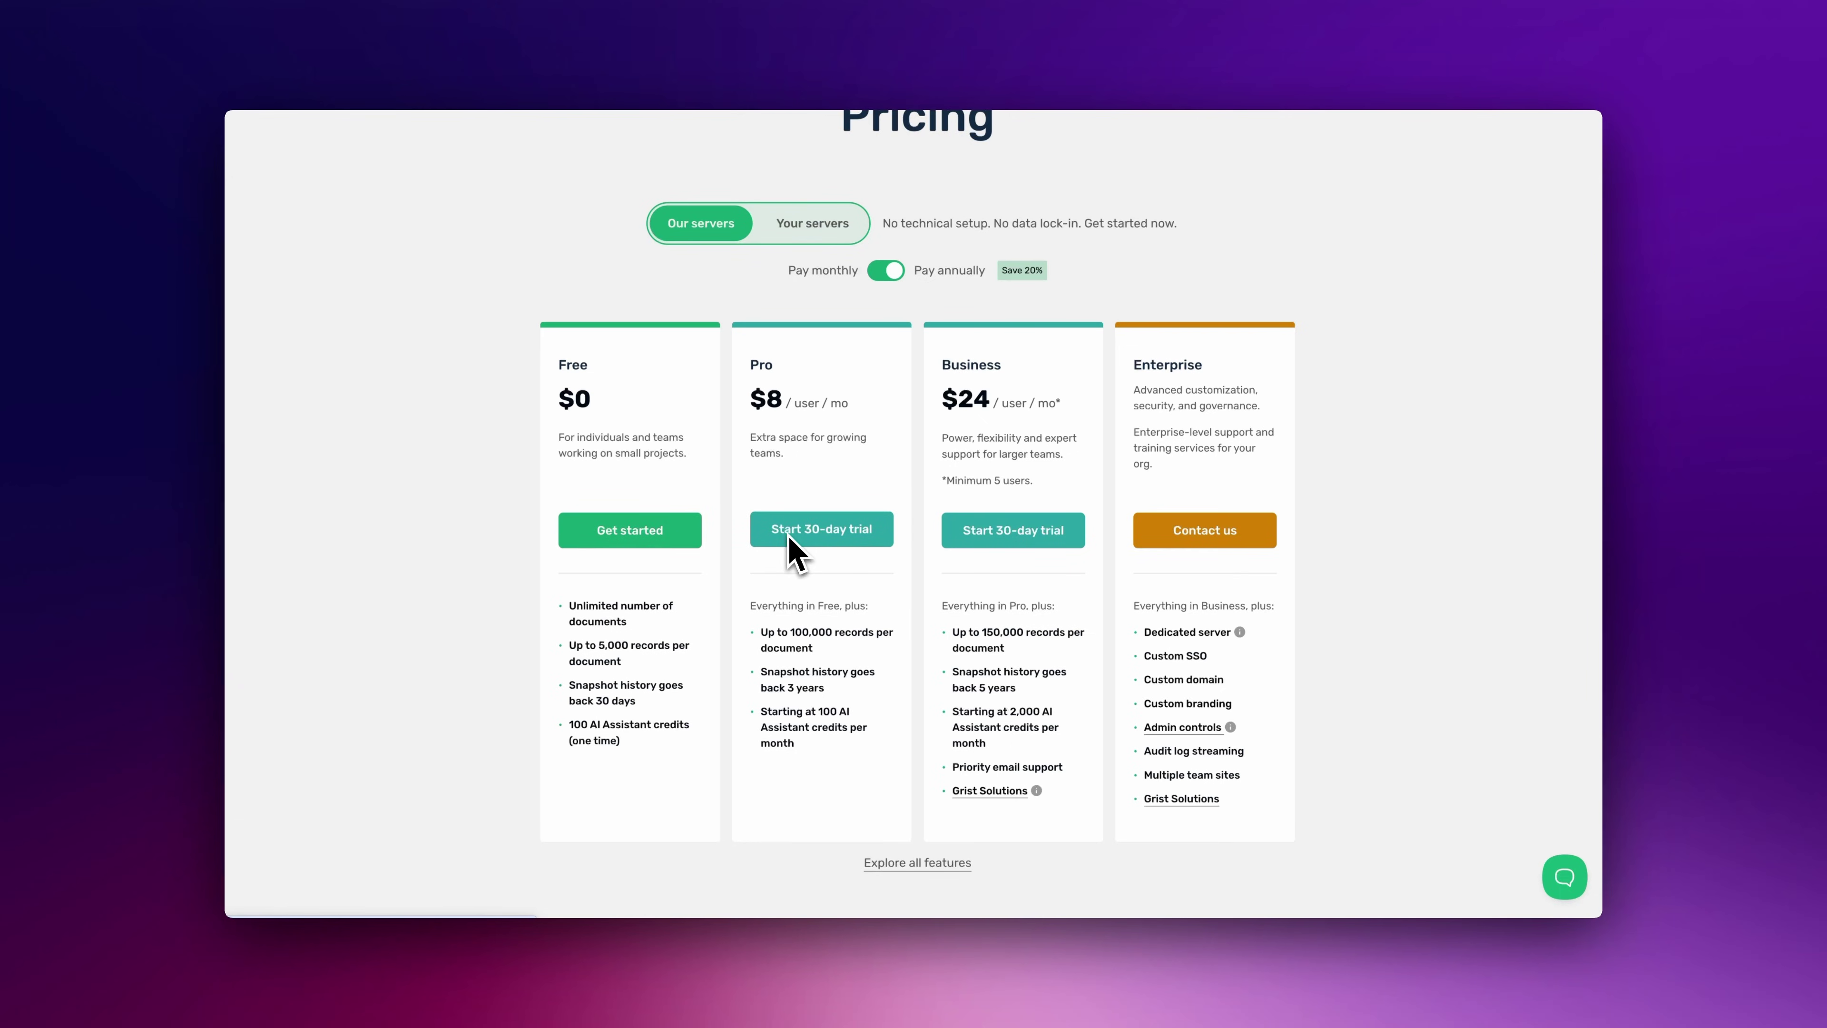
{"action": "left_click", "coordinate": [806, 238]}
Scroll down through the Self-hosted Grist help page and the Elestio website.
{"action": "scroll", "coordinate": [1447, 600], "scroll_direction": "down", "scroll_amount": 5}
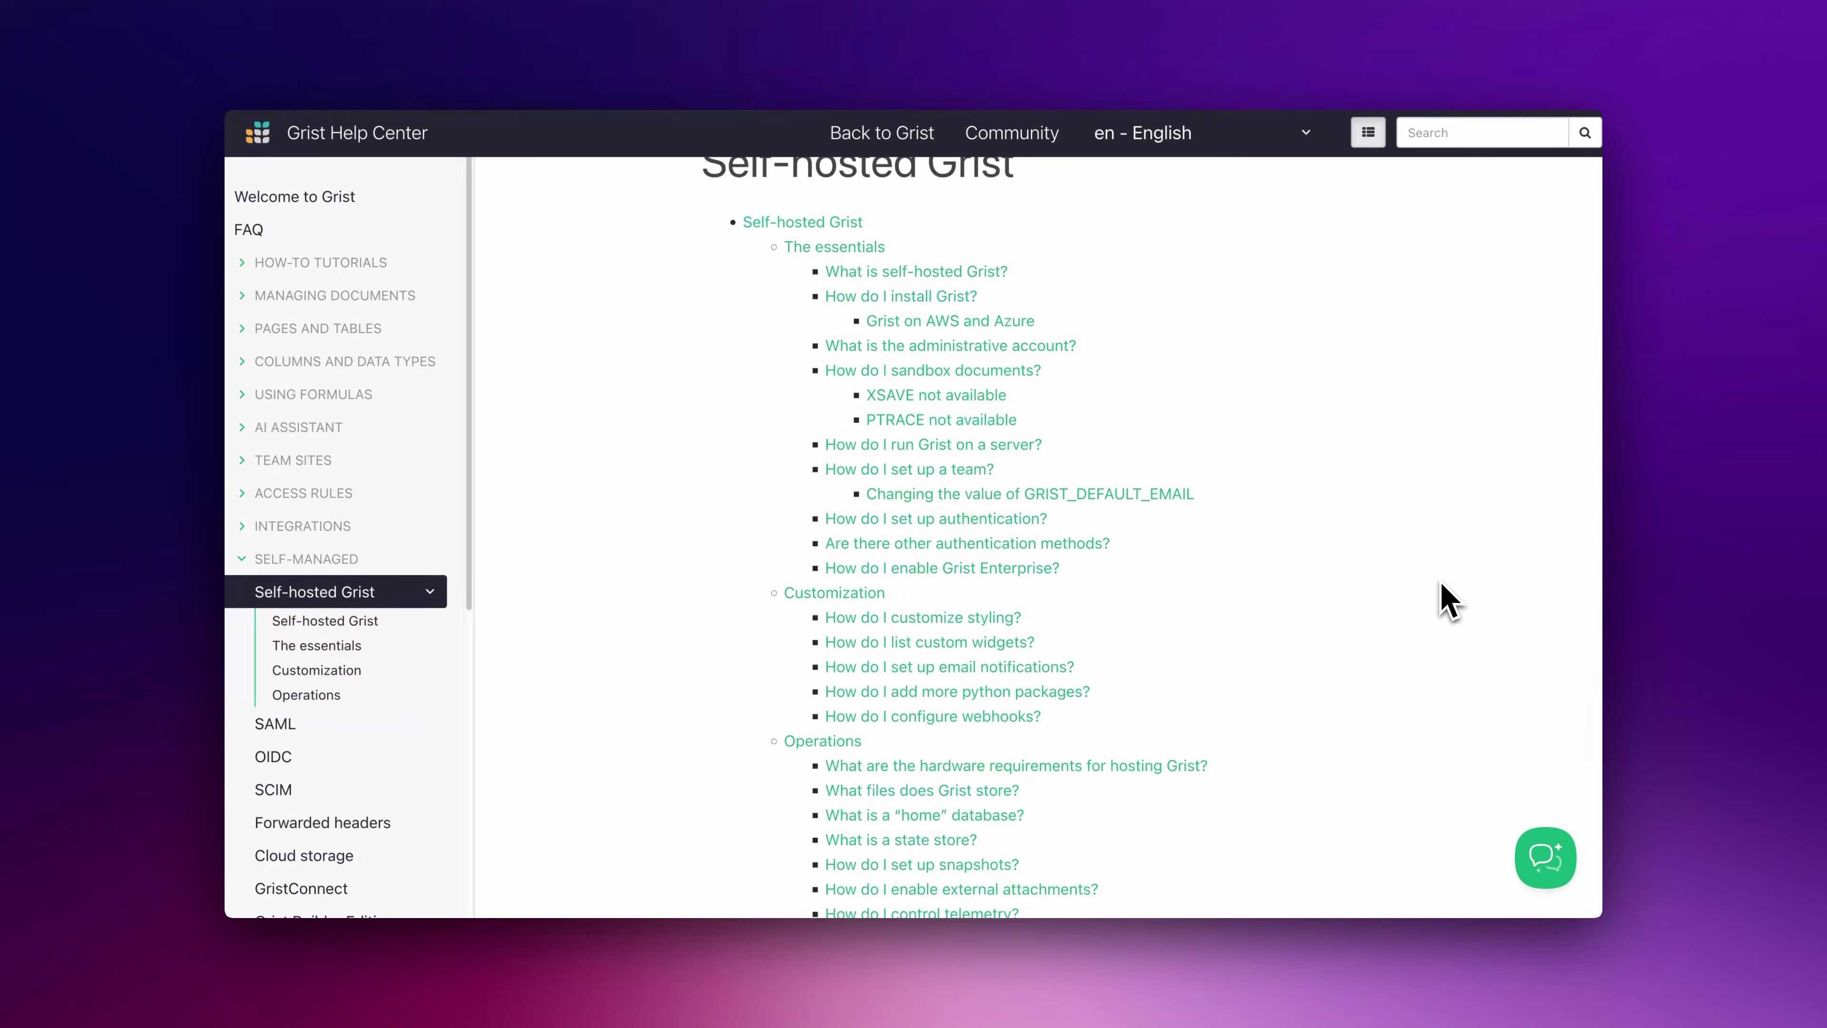
{"action": "scroll", "coordinate": [1447, 601], "scroll_direction": "down", "scroll_amount": 5}
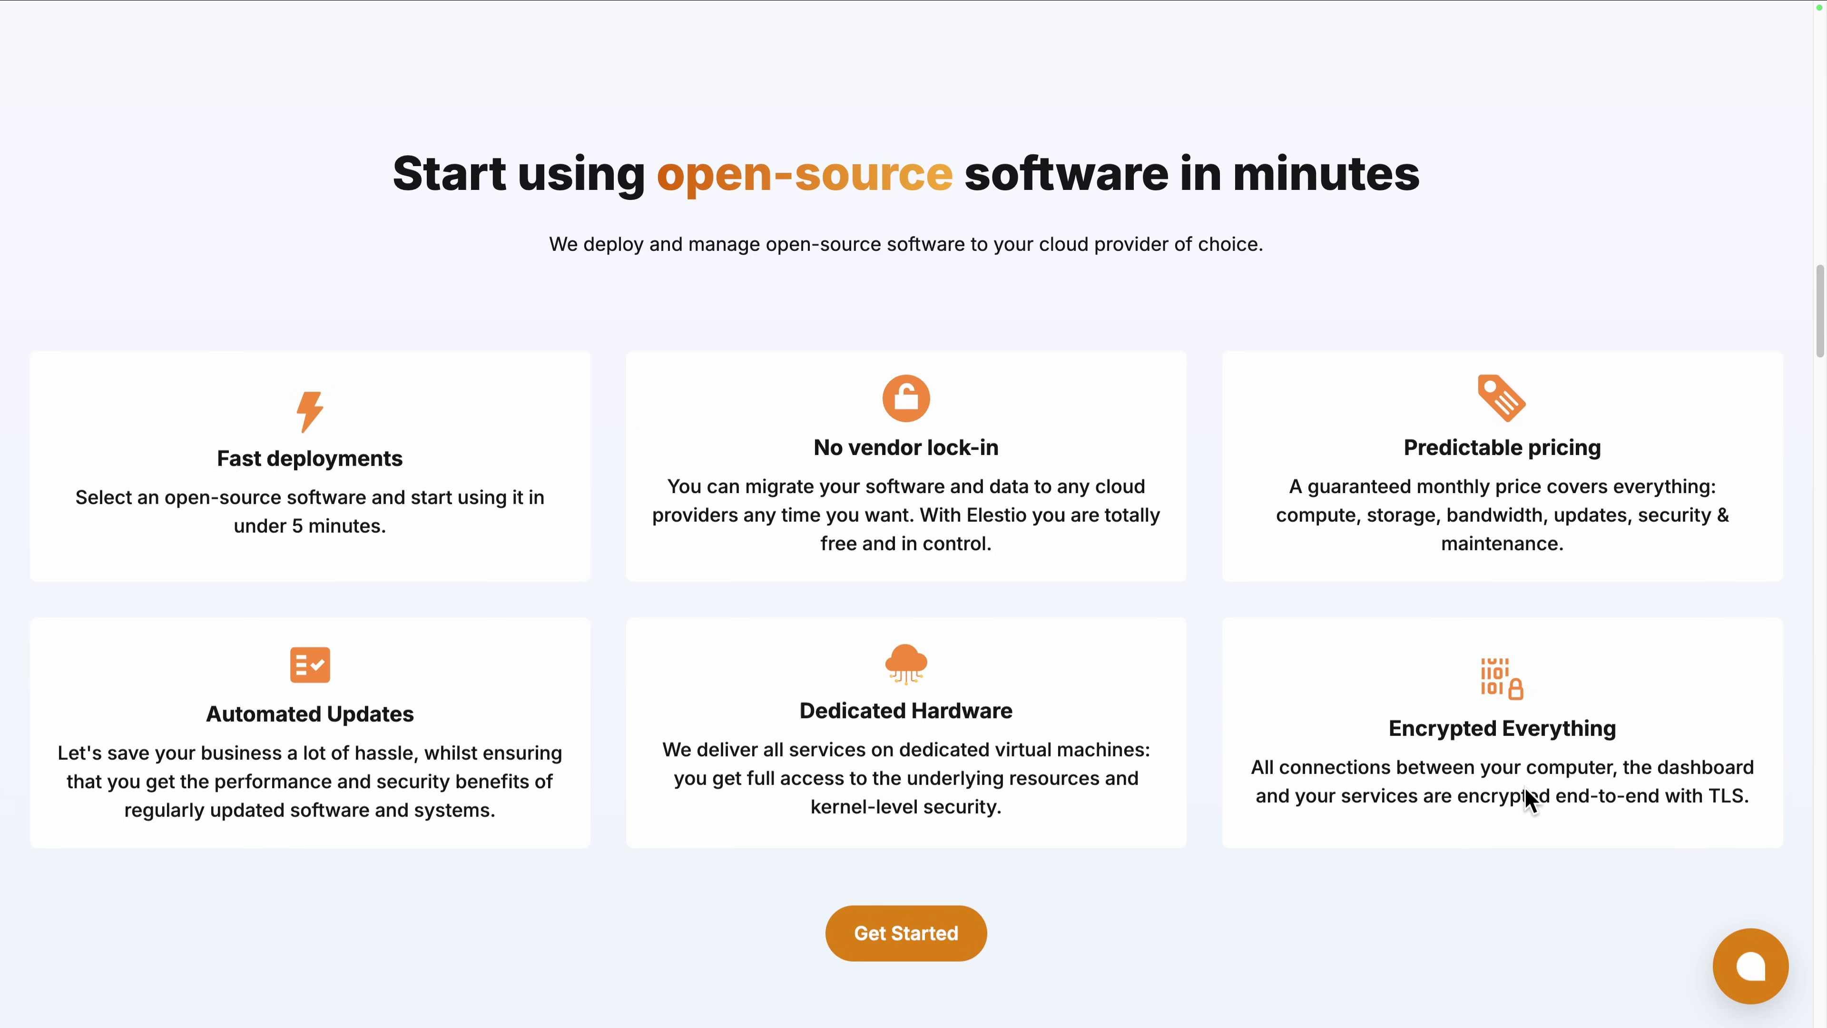
{"action": "scroll", "coordinate": [1525, 790], "scroll_direction": "down", "scroll_amount": 15}
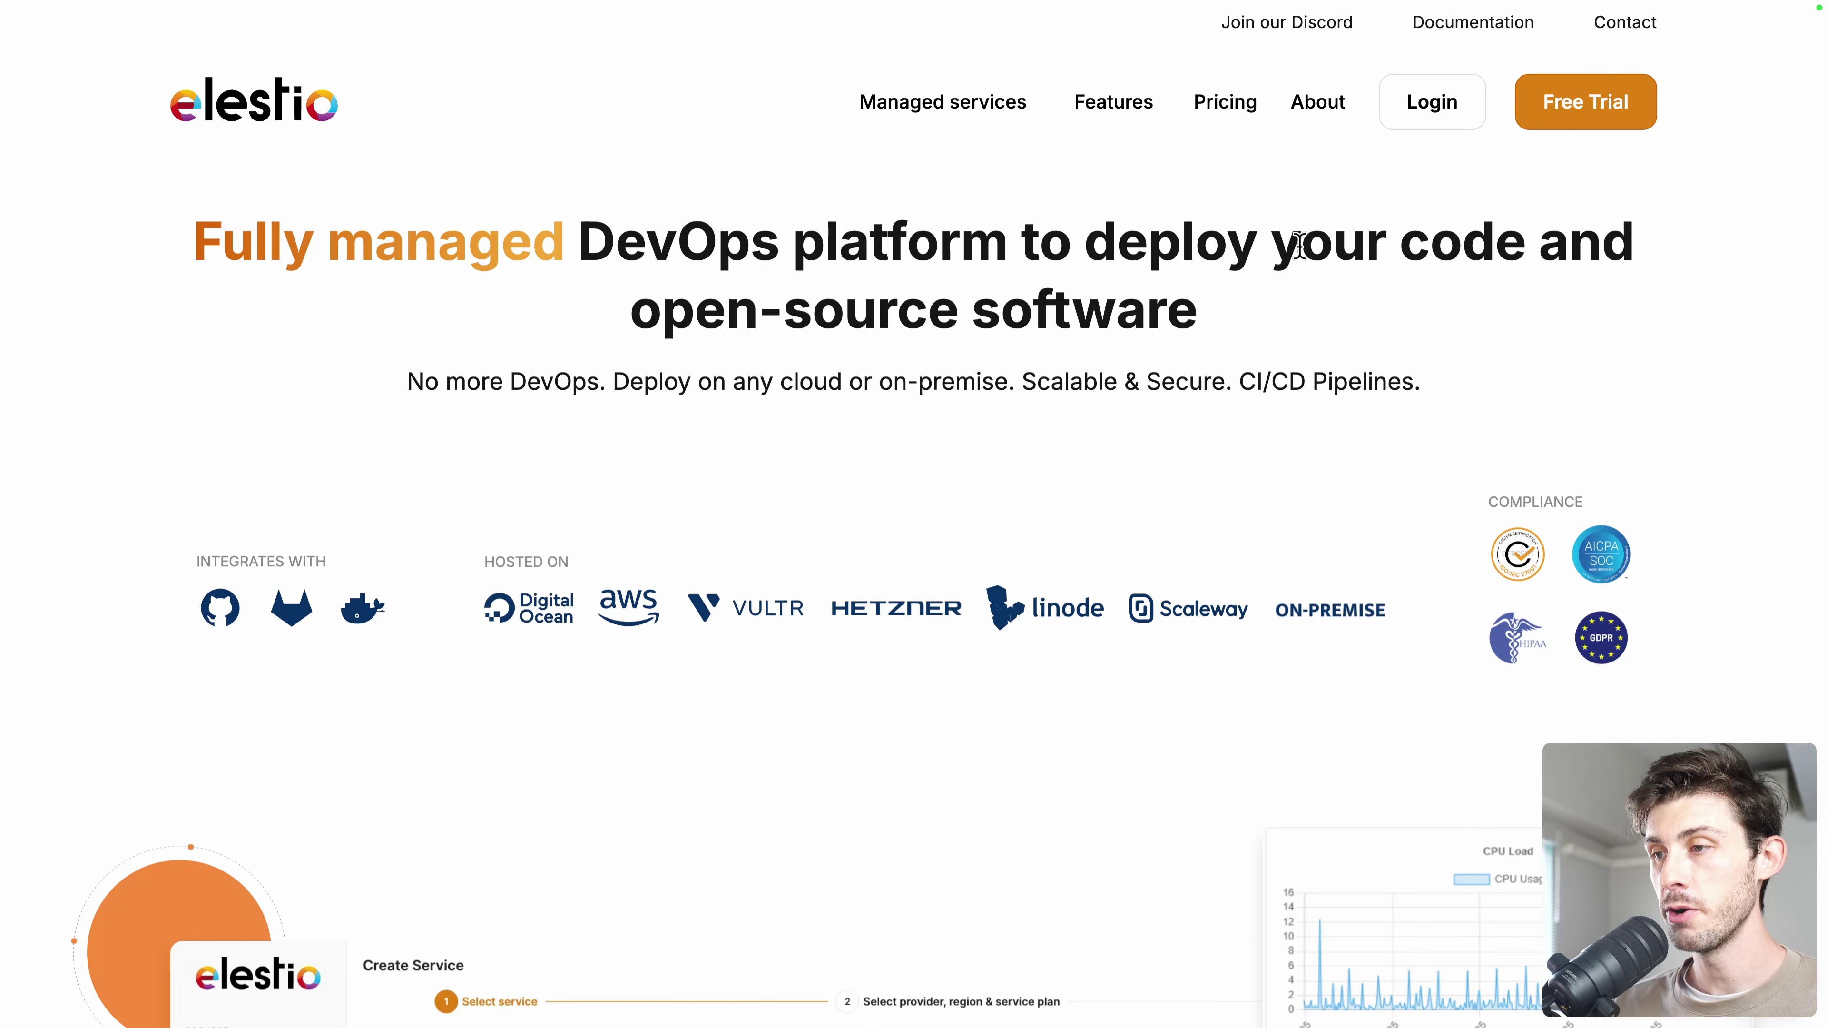
Sign in to Elestio, start a first service and search the catalogue for 'grist'.
{"action": "left_click", "coordinate": [1412, 113]}
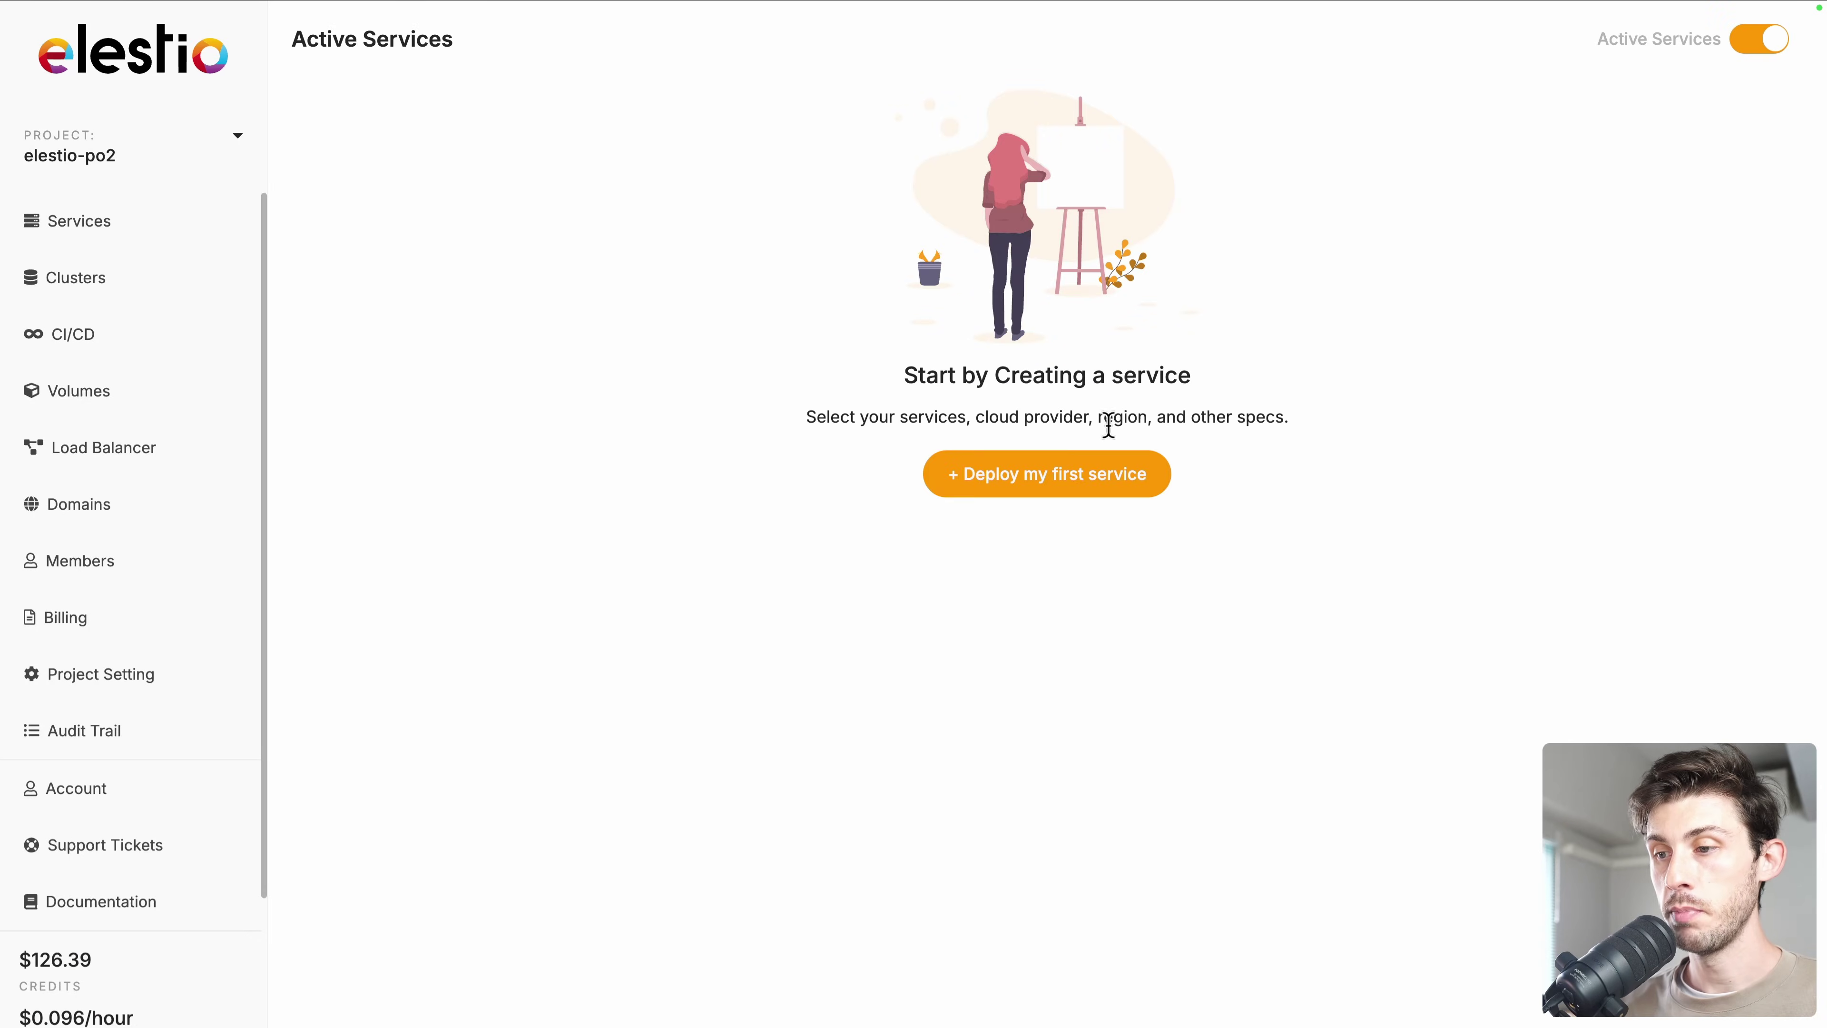
{"action": "left_click", "coordinate": [1081, 478]}
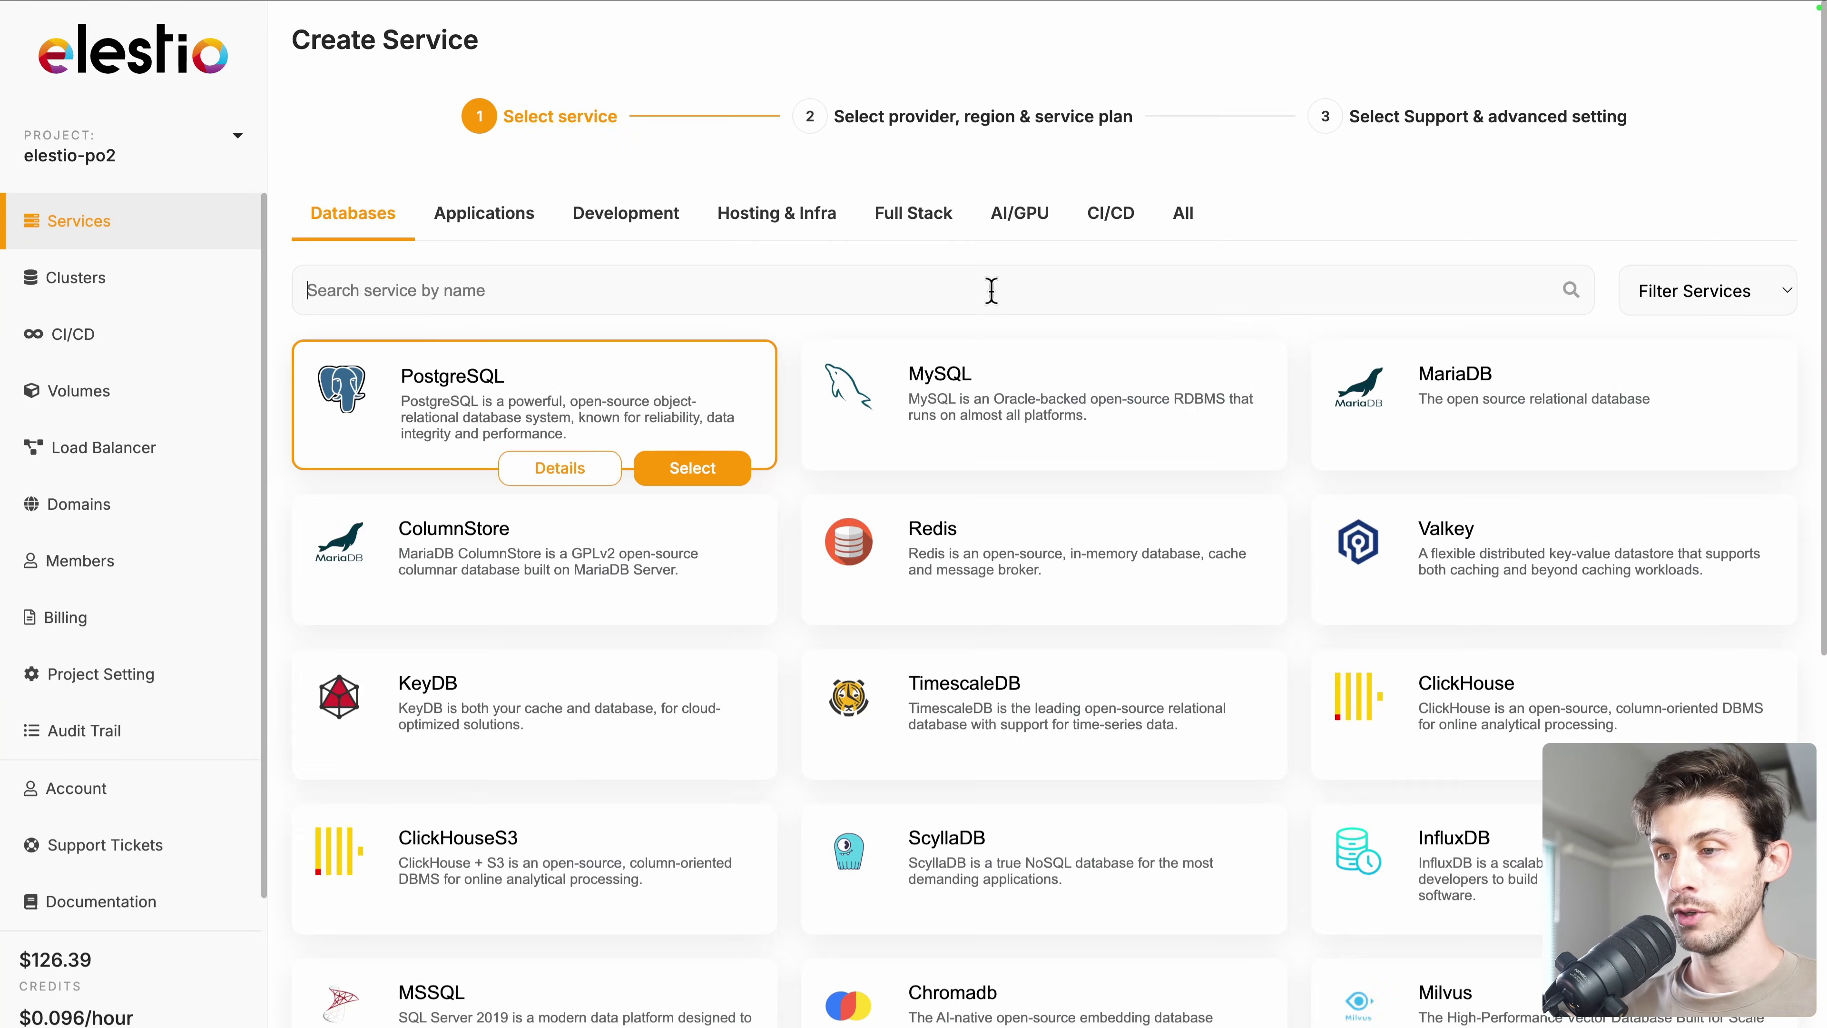
{"action": "left_click", "coordinate": [986, 291]}
{"action": "type", "text": "grist"}
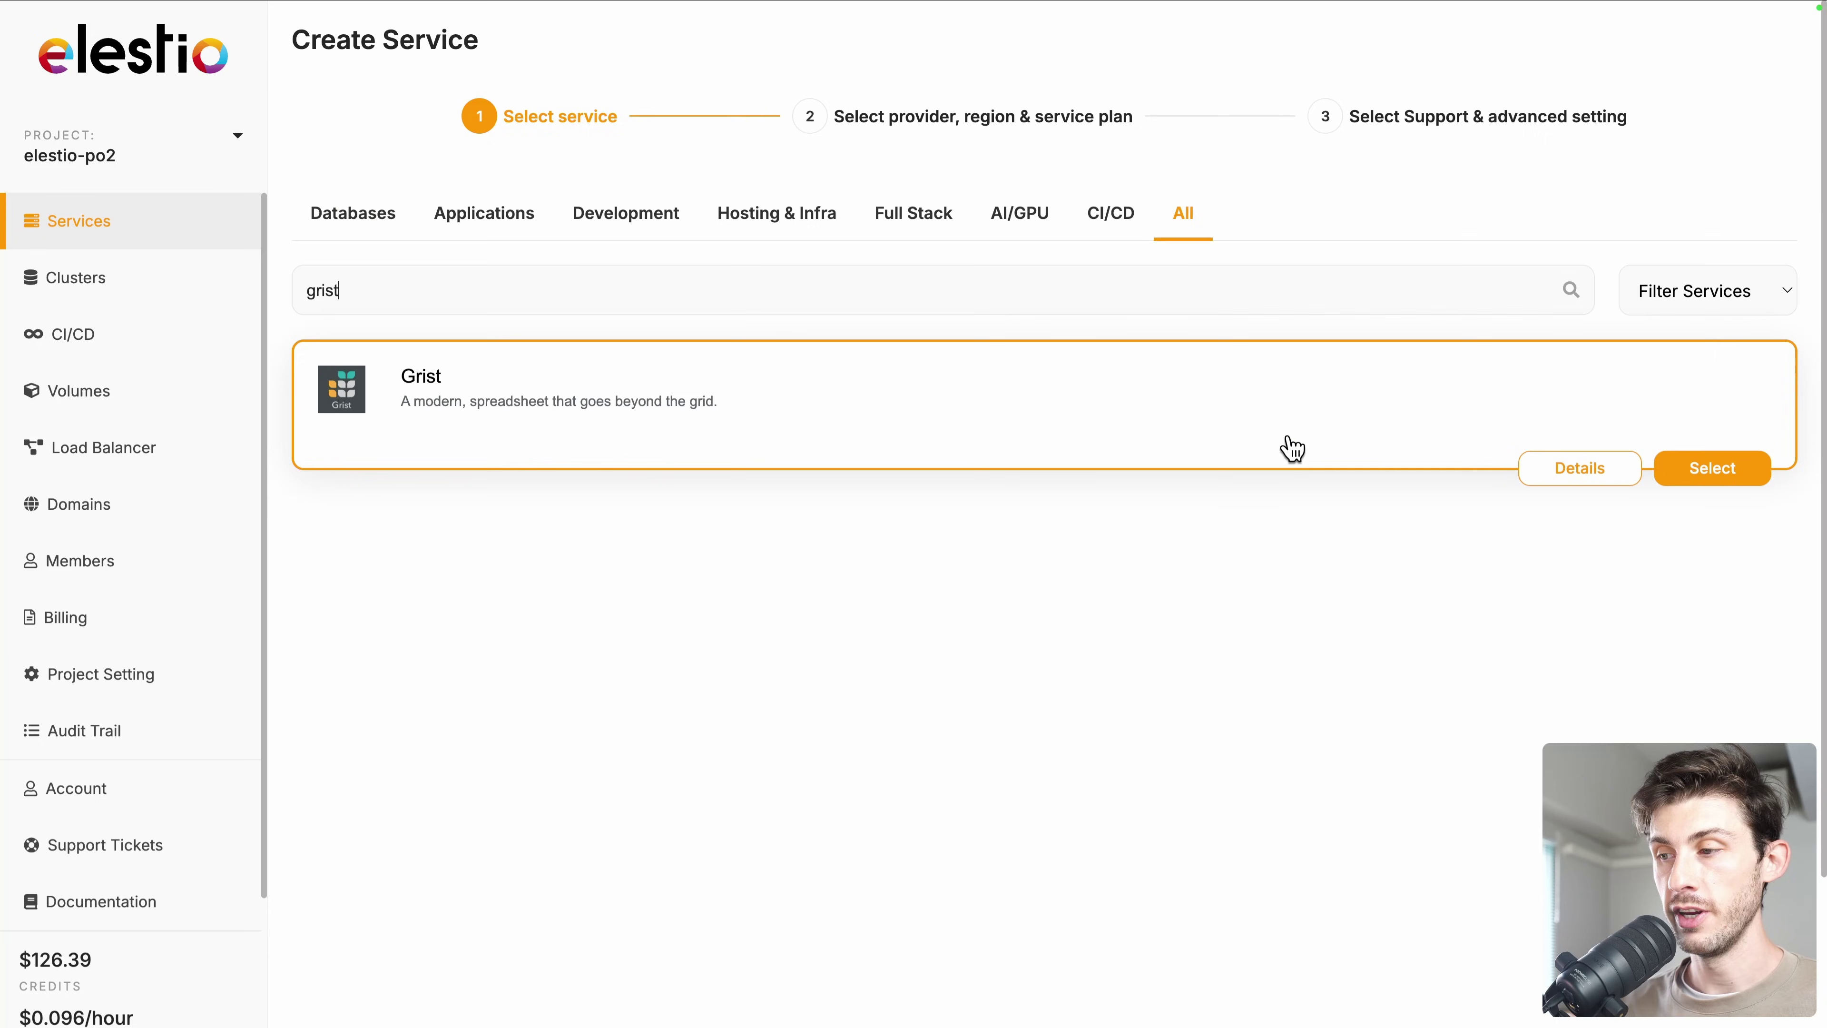
Select Grist, keep Hetzner, Falkenstein and MEDIUM-2C-4G, and create the service.
{"action": "left_click", "coordinate": [1730, 471]}
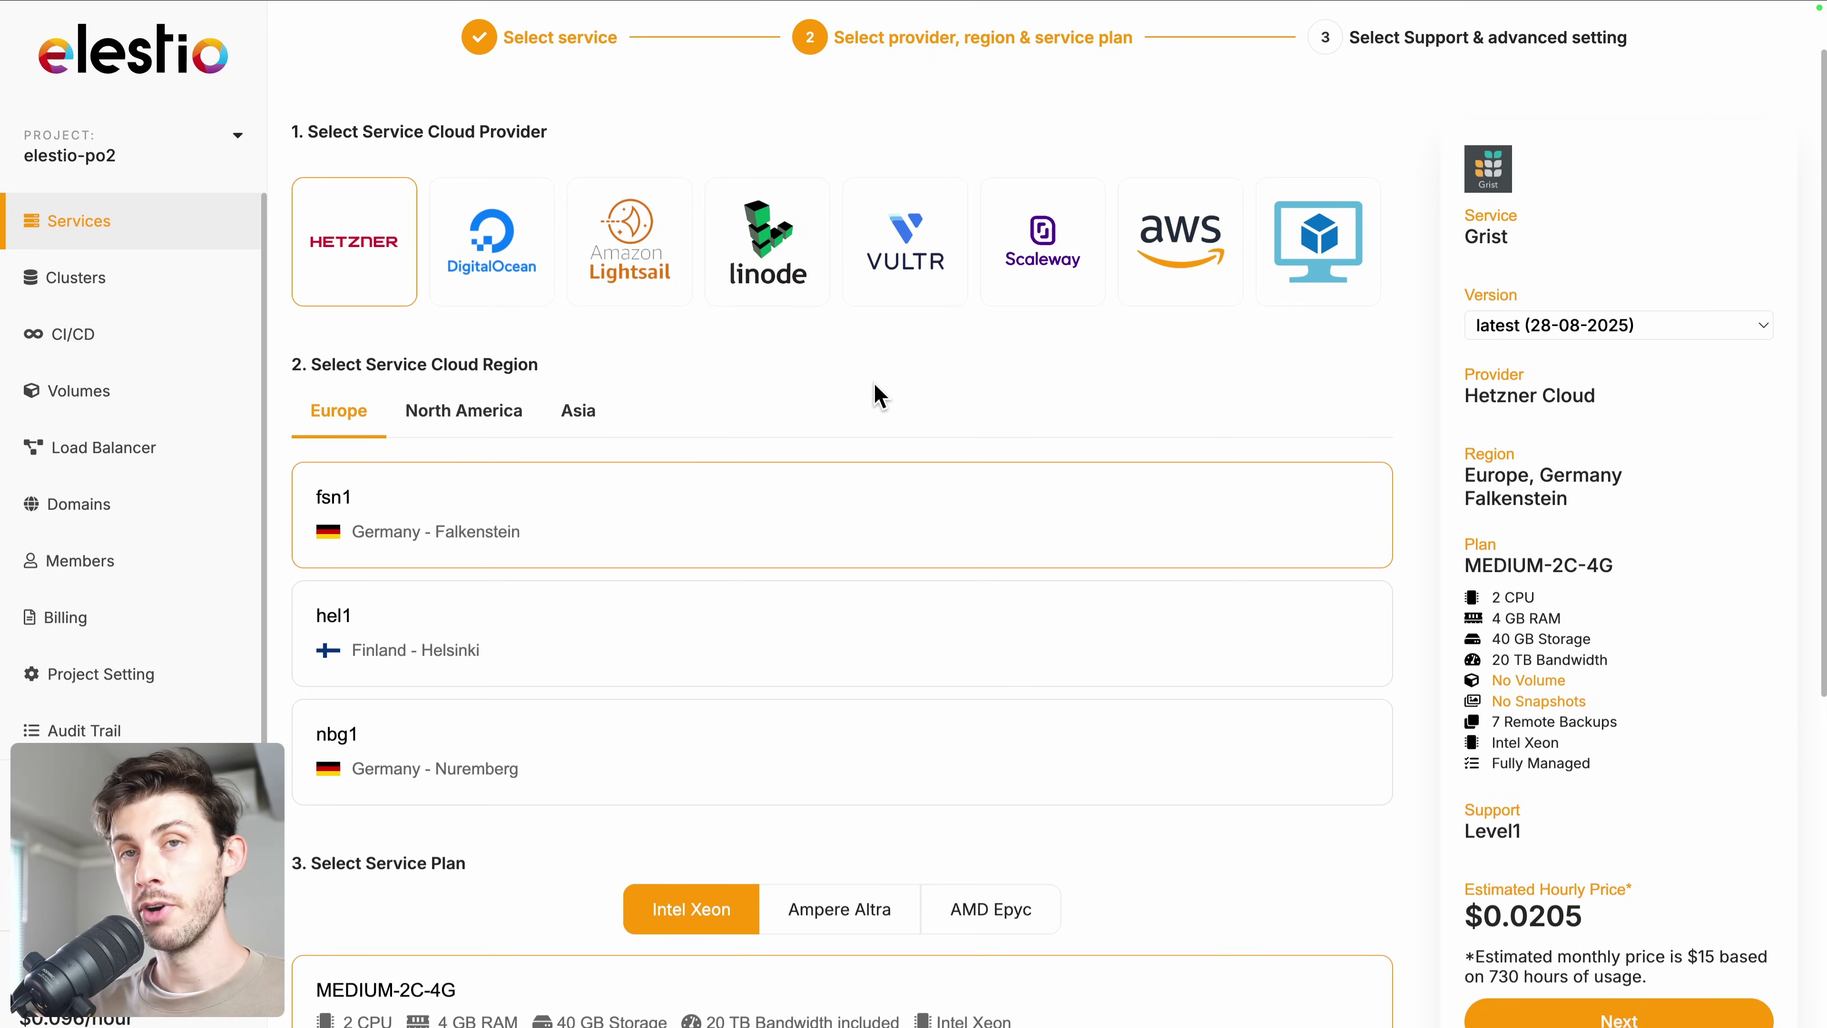
{"action": "scroll", "coordinate": [879, 396], "scroll_direction": "down", "scroll_amount": 3}
{"action": "scroll", "coordinate": [878, 396], "scroll_direction": "down", "scroll_amount": 4}
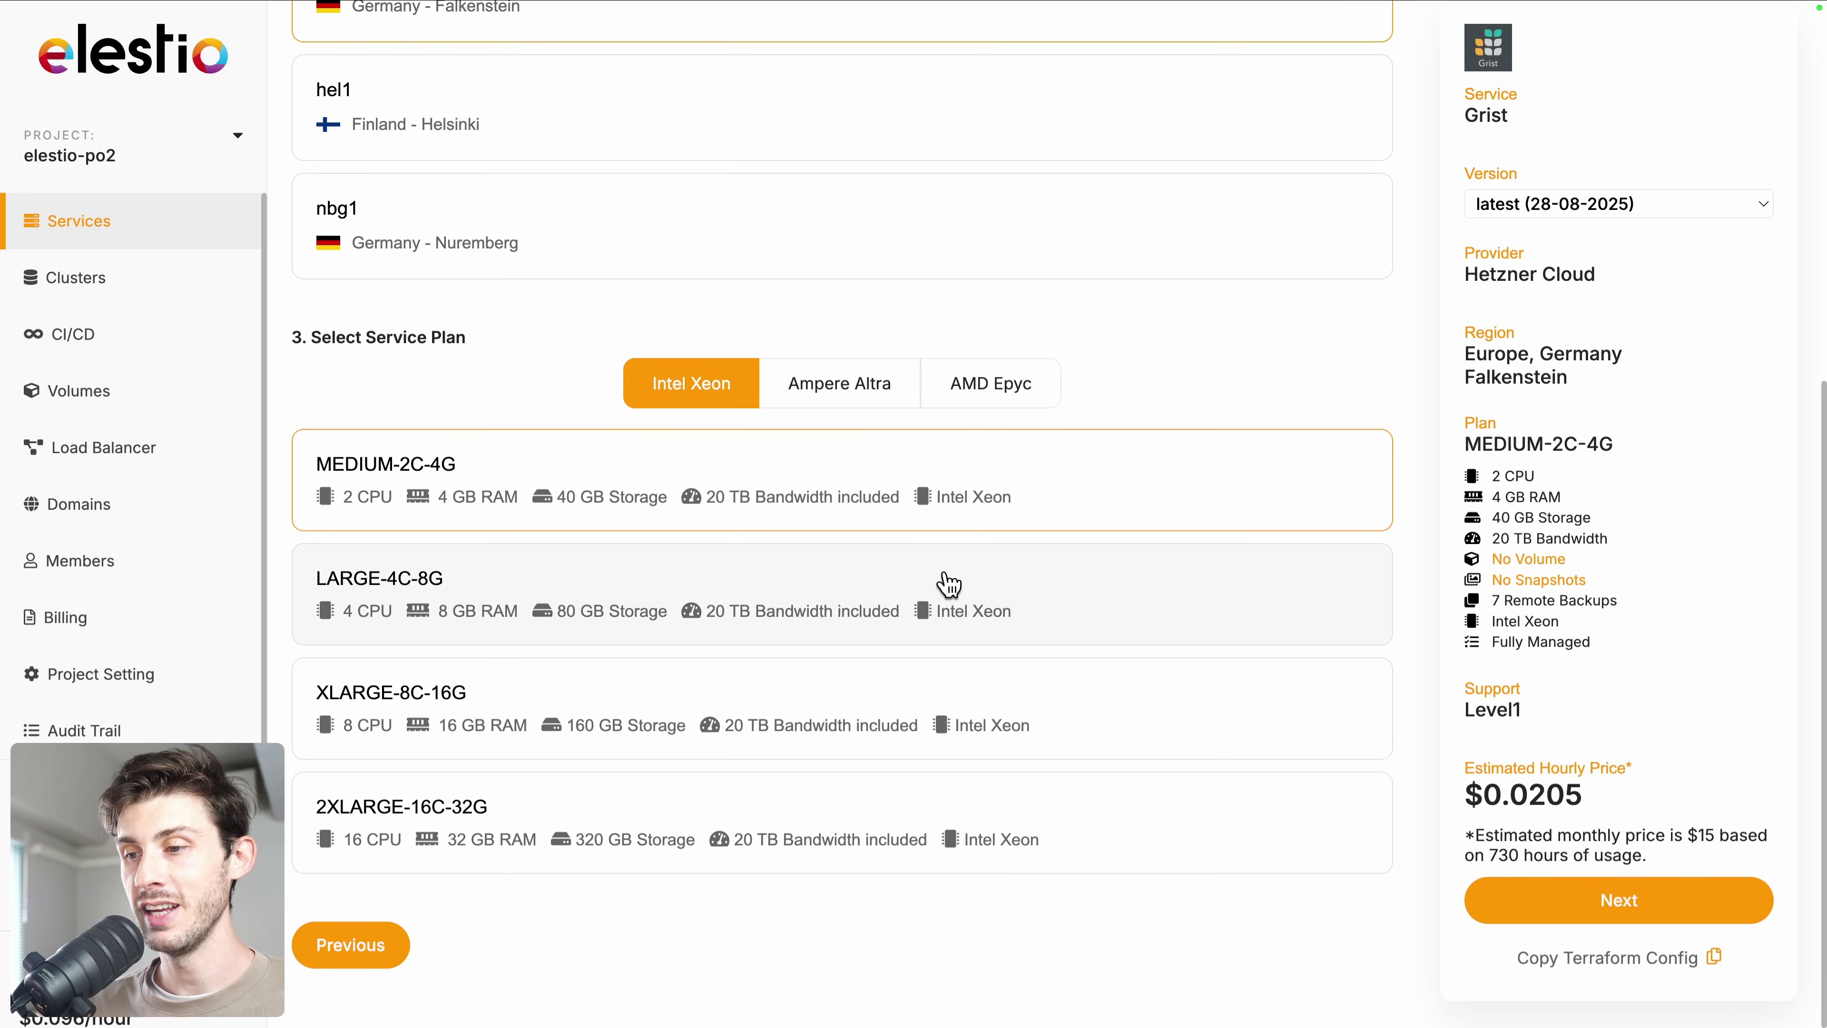
{"action": "left_click", "coordinate": [1618, 900]}
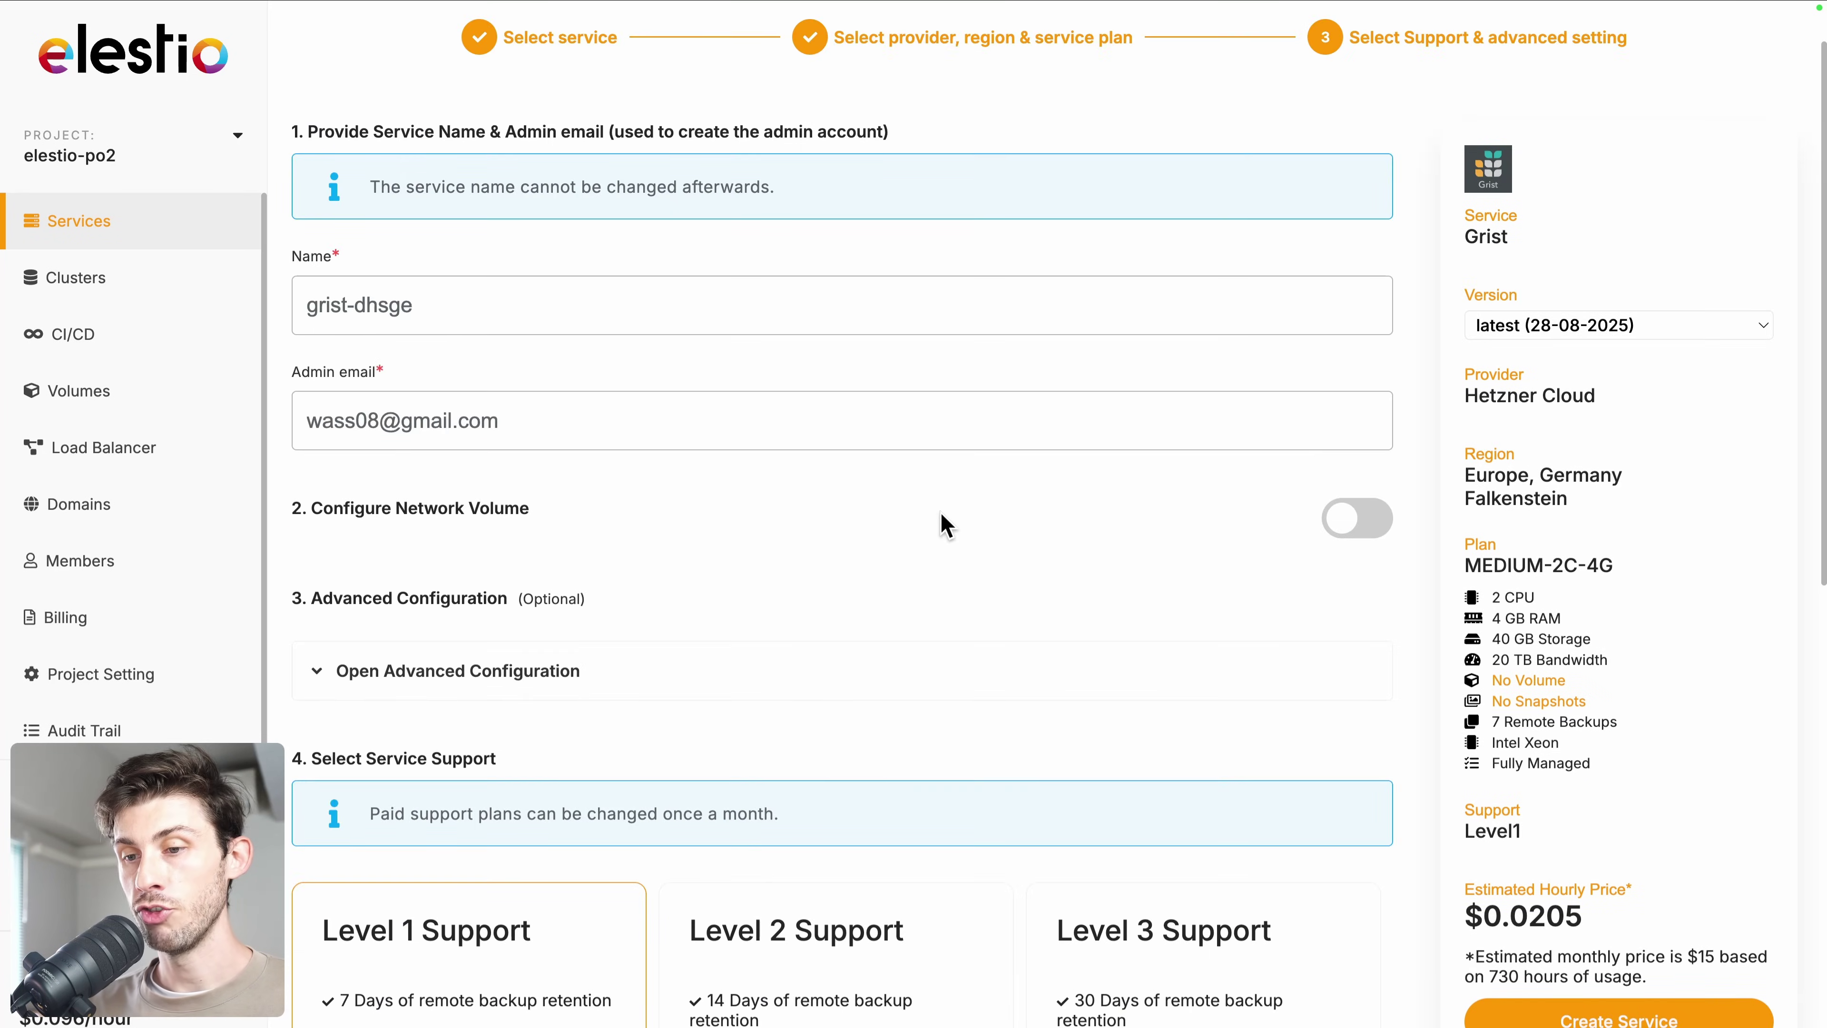
{"action": "scroll", "coordinate": [941, 511], "scroll_direction": "down", "scroll_amount": 8}
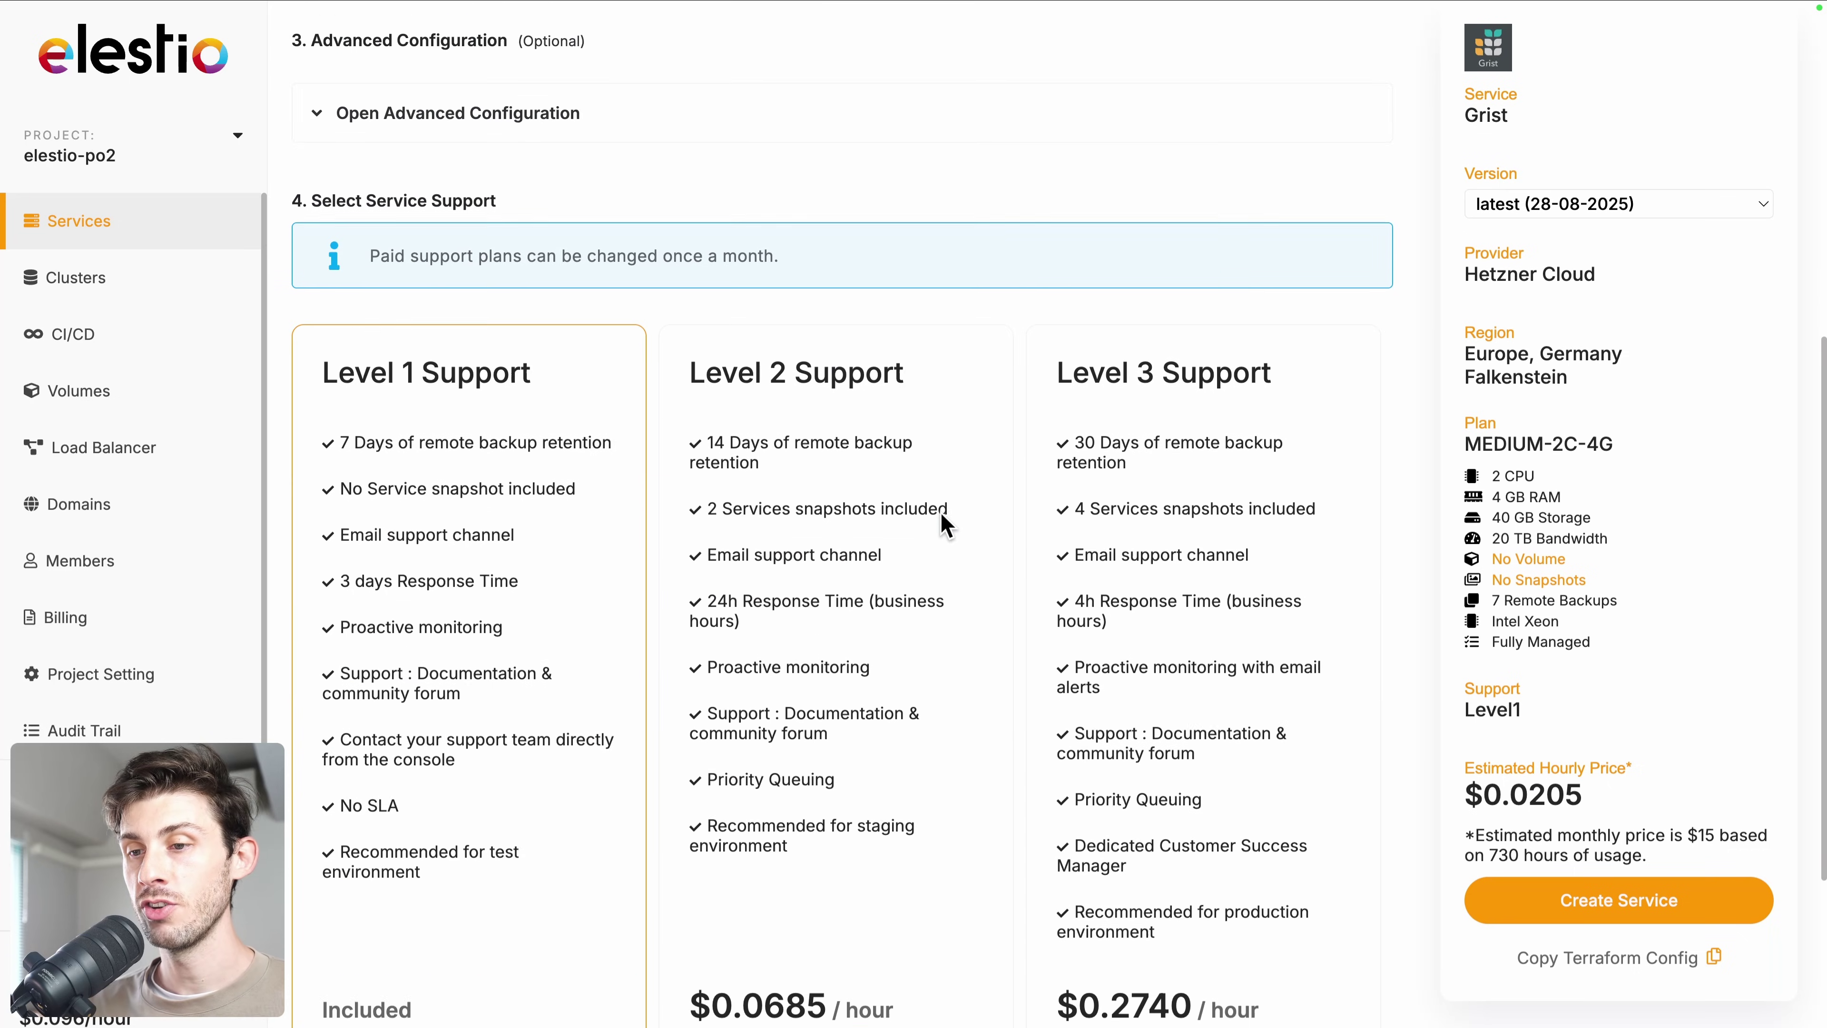
{"action": "scroll", "coordinate": [941, 513], "scroll_direction": "down", "scroll_amount": 2}
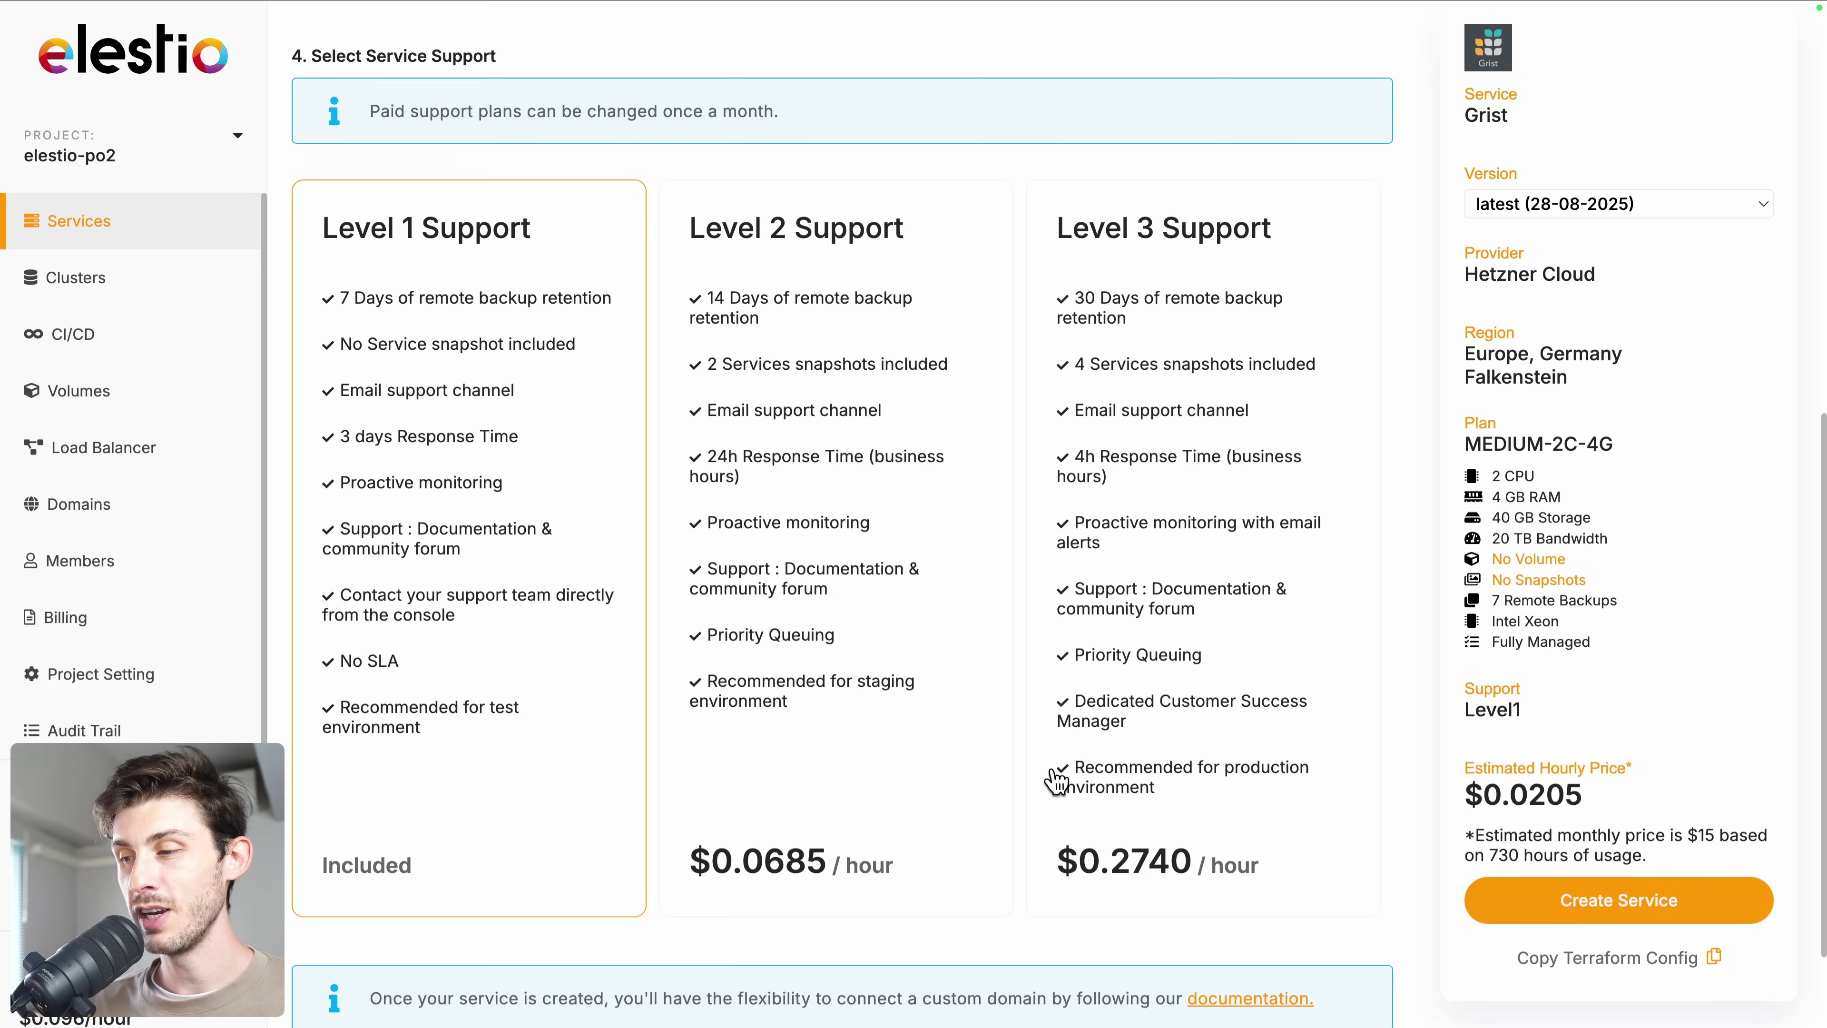
{"action": "left_click", "coordinate": [1544, 906]}
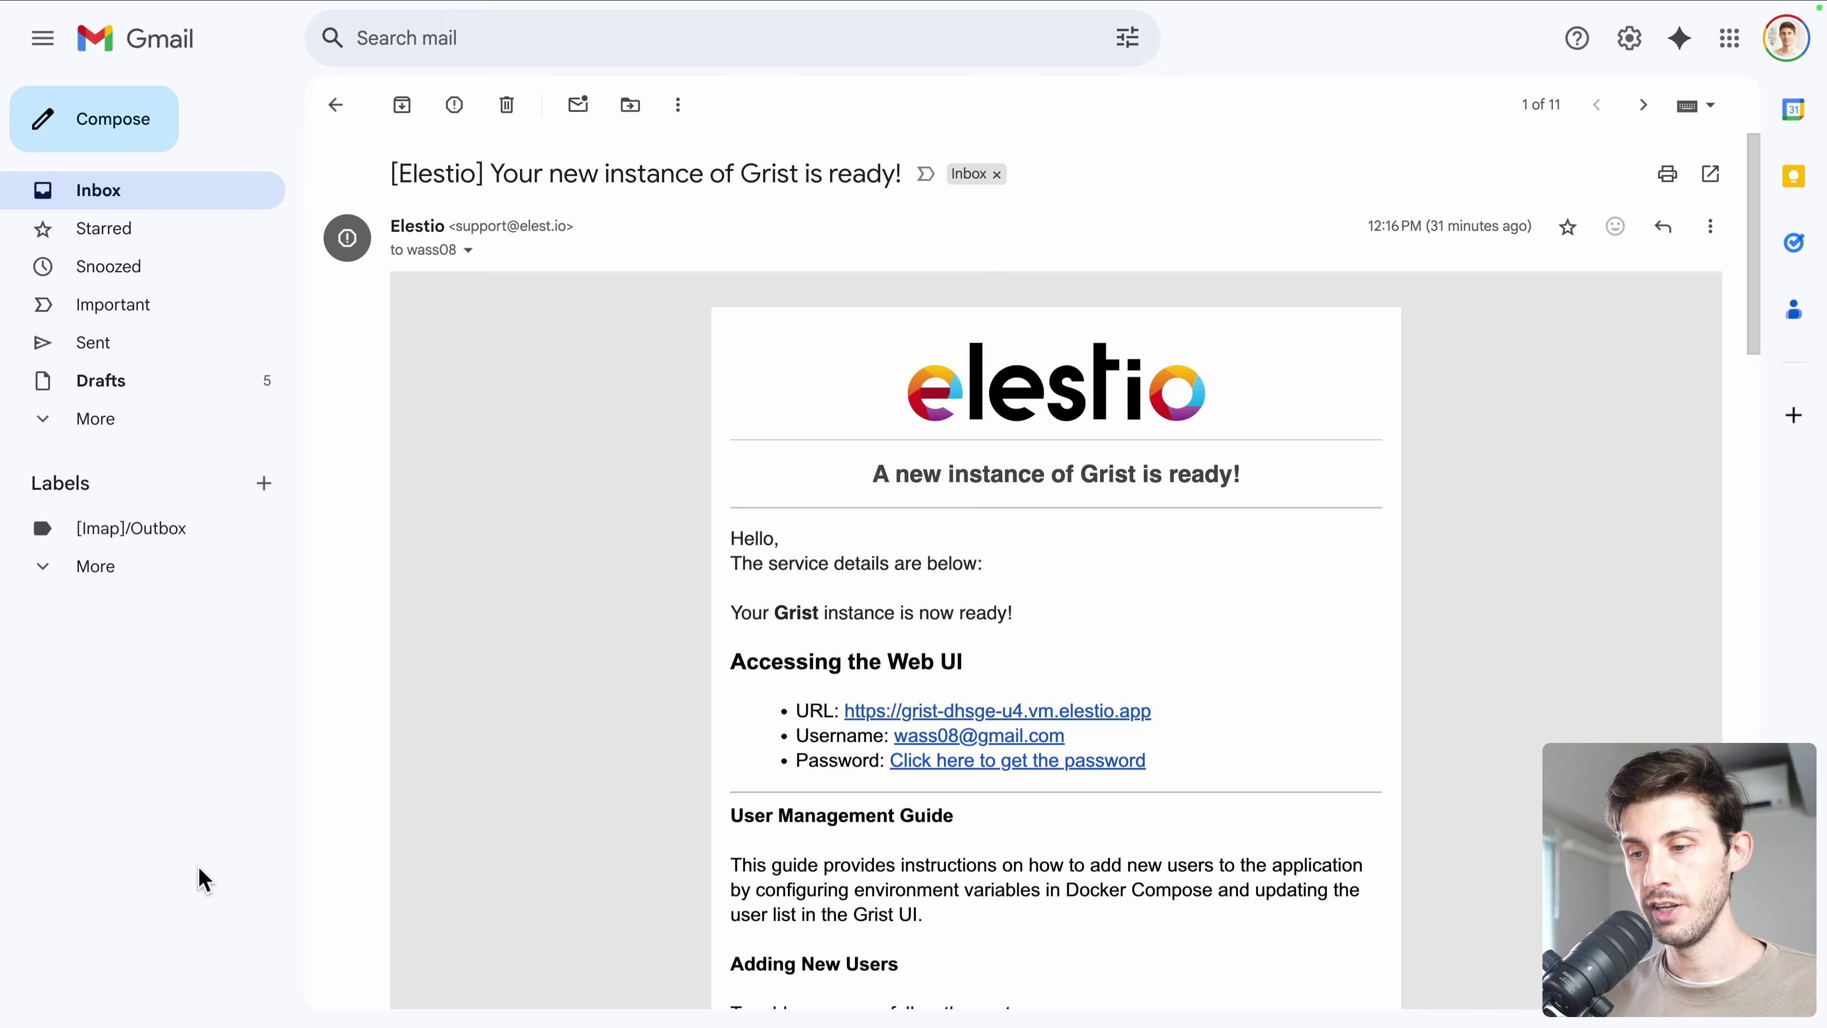
Follow the email's 'get the password' link to the grist-dhsge service overview.
{"action": "scroll", "coordinate": [586, 645], "scroll_direction": "down", "scroll_amount": 5}
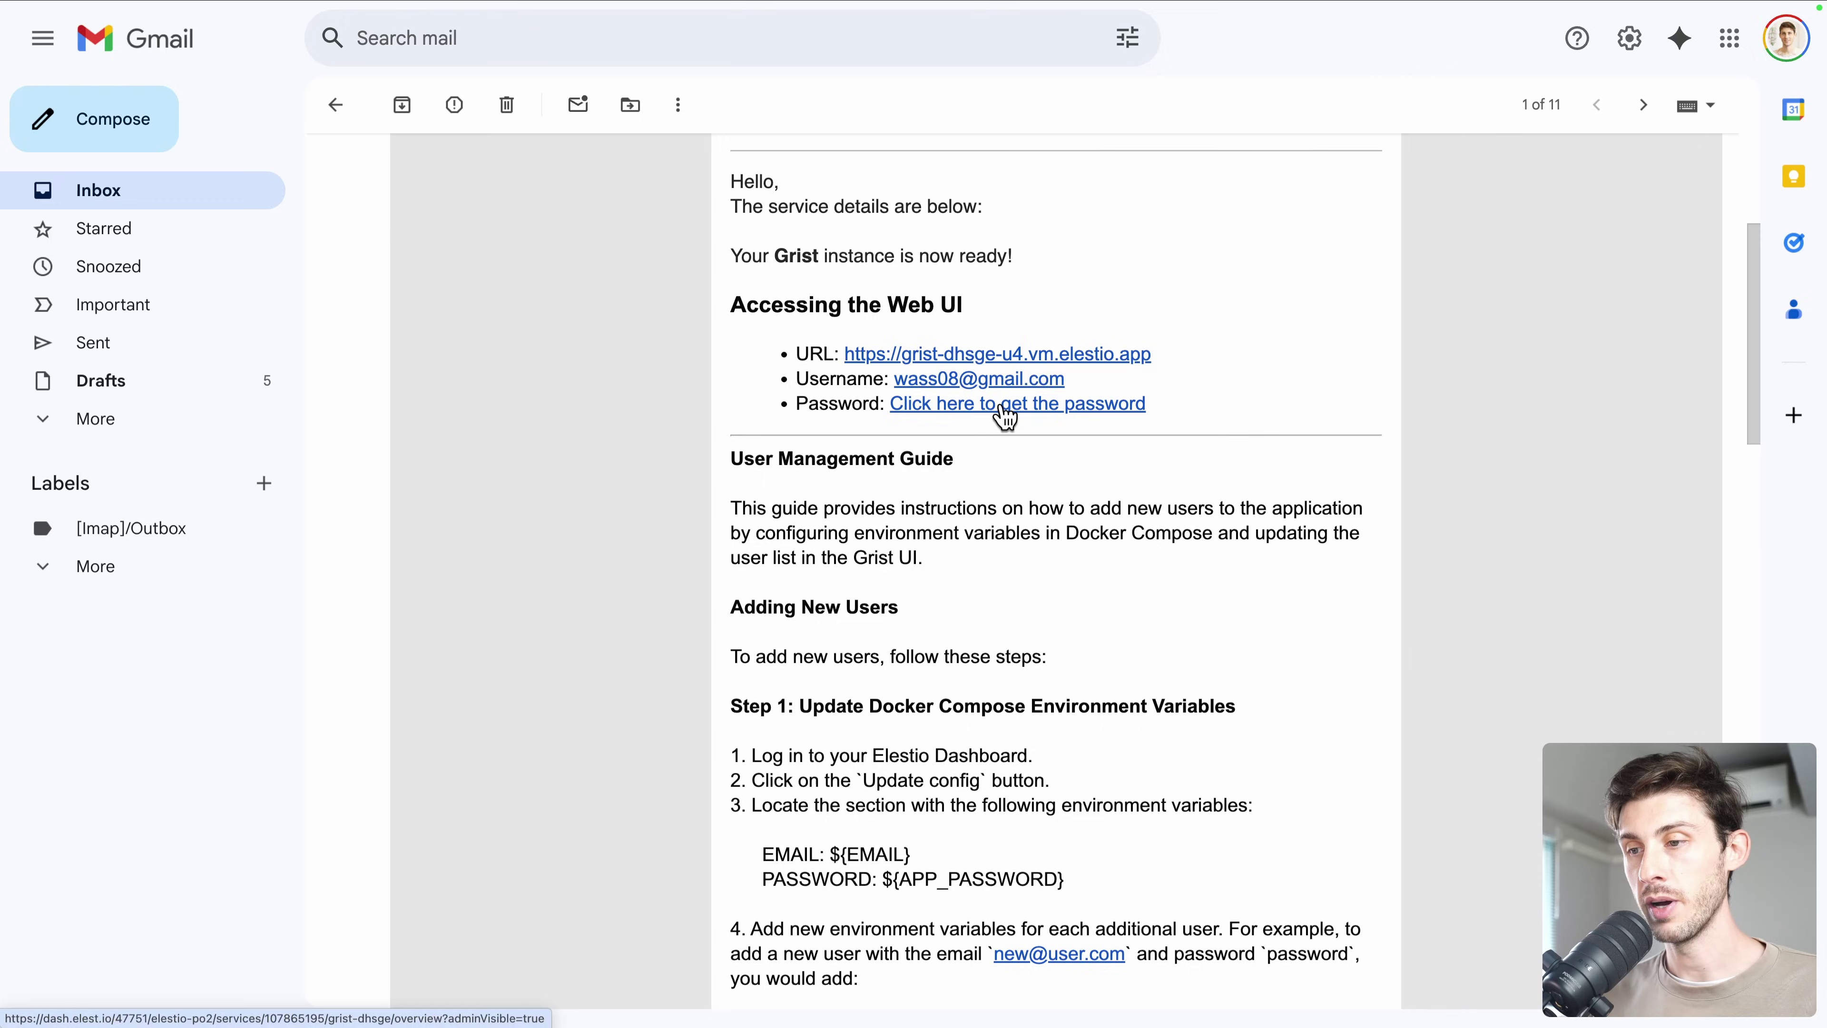
{"action": "left_click", "coordinate": [1004, 407]}
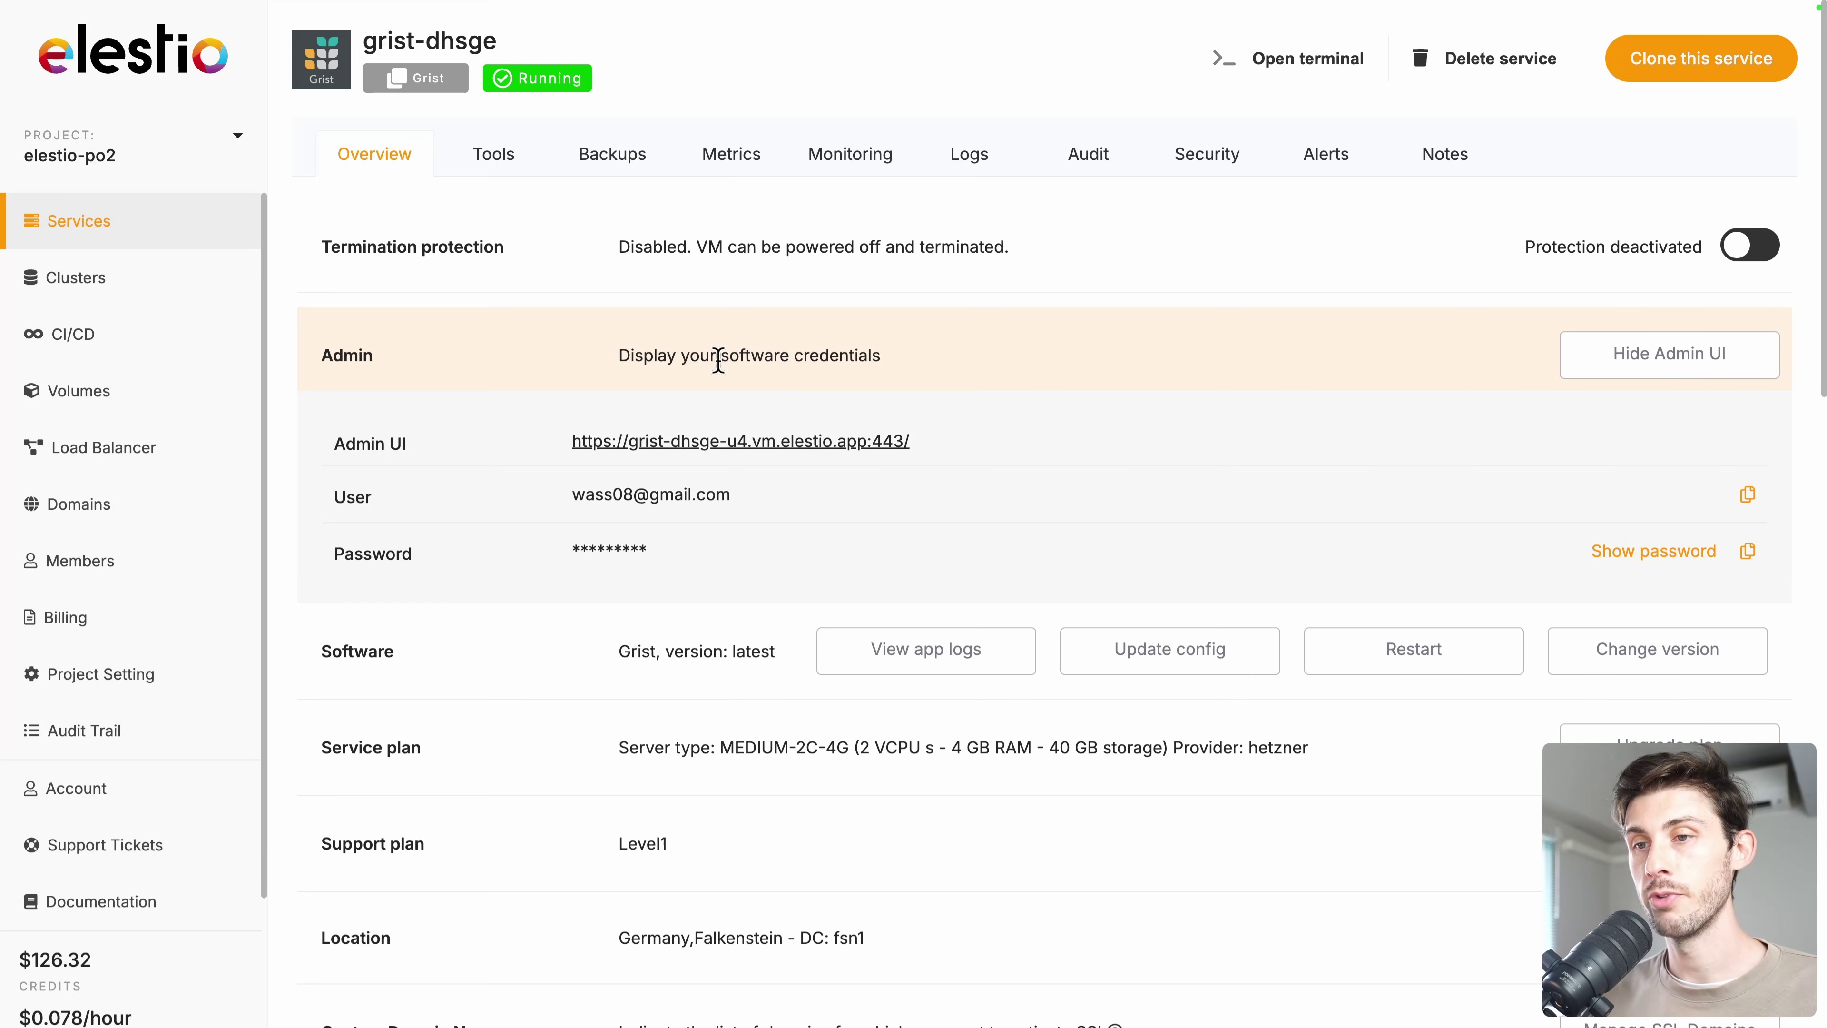
Copy the admin password and log in to Grist by email with the saved credentials.
{"action": "left_click", "coordinate": [1748, 552]}
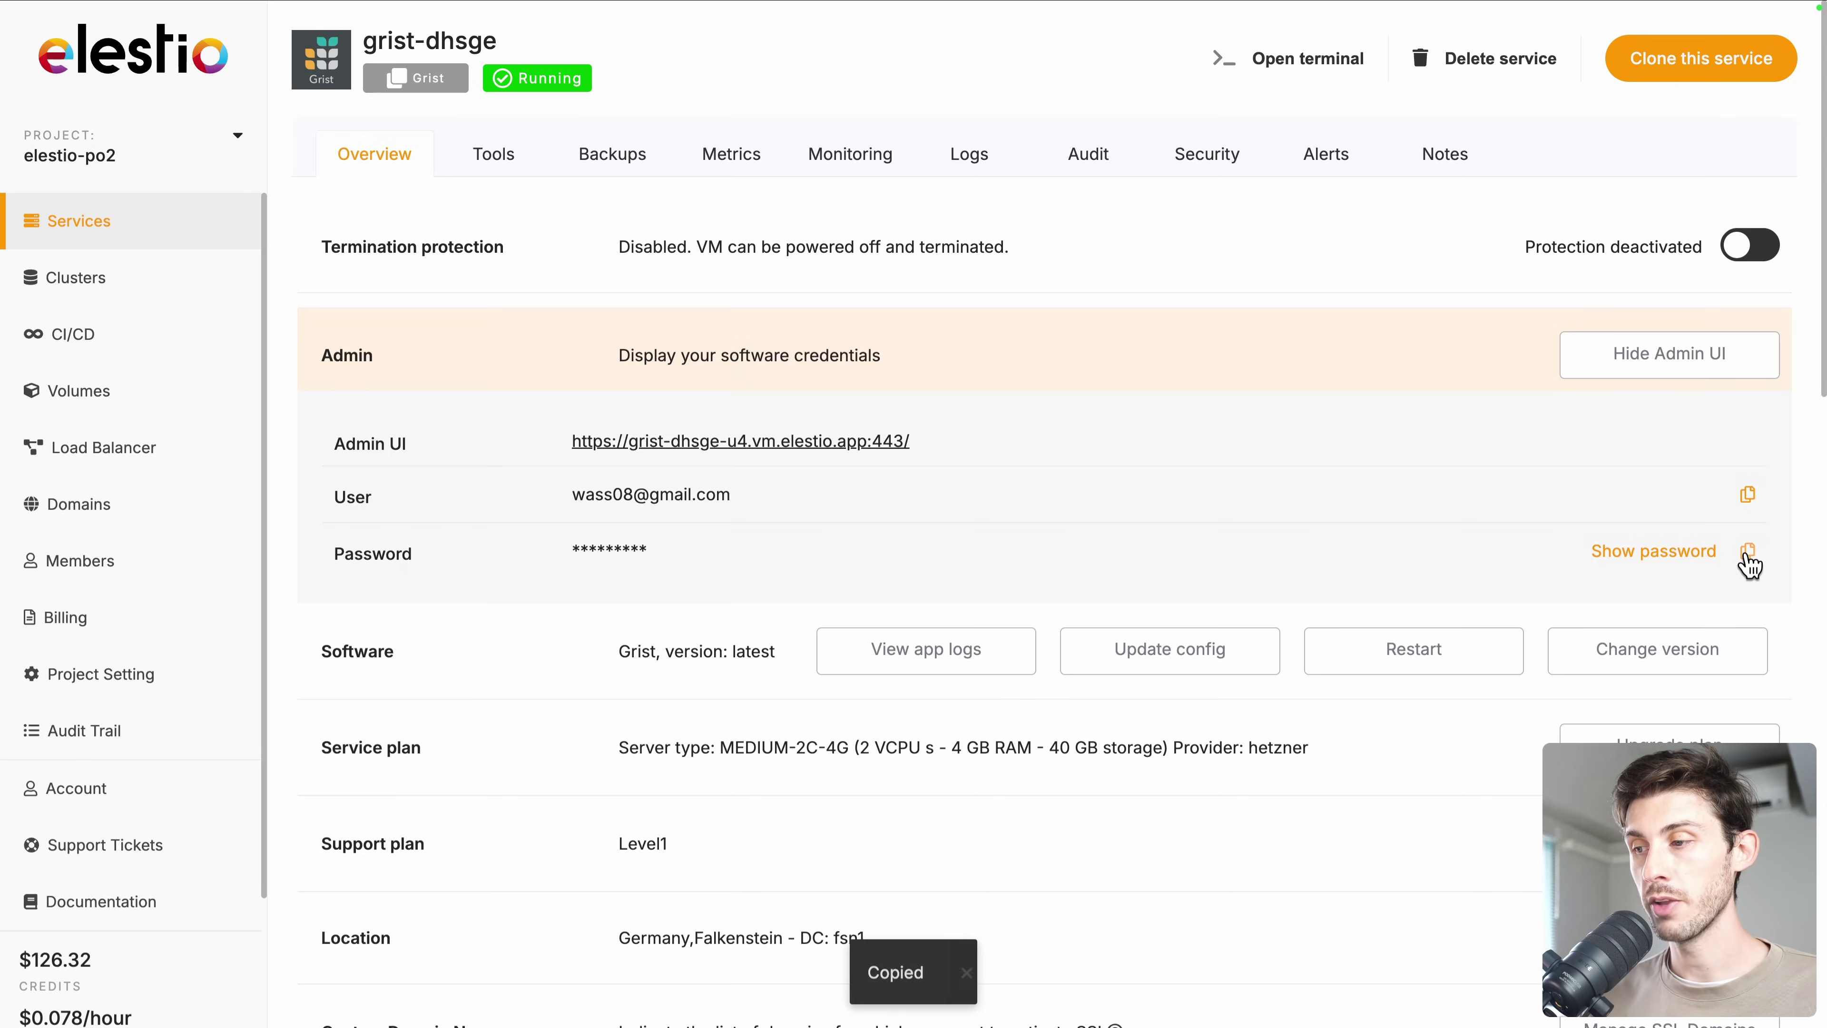
{"action": "left_click", "coordinate": [797, 443]}
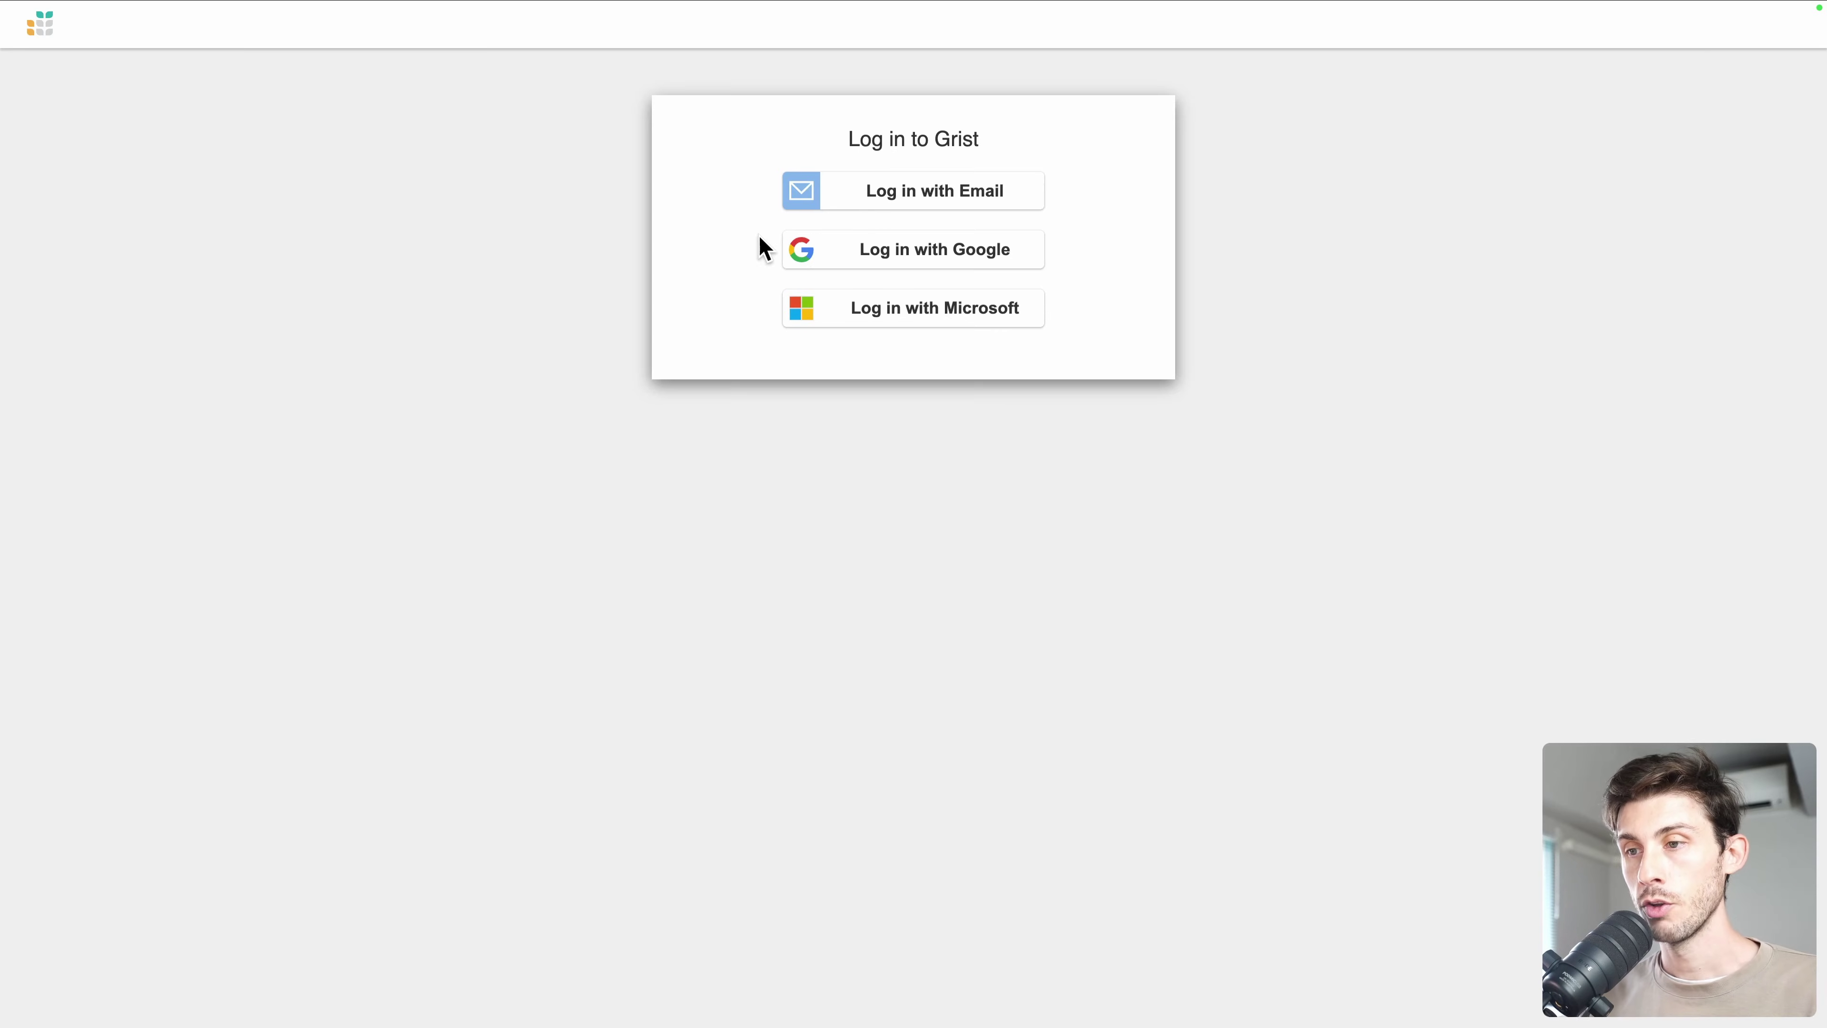
{"action": "left_click", "coordinate": [891, 191]}
{"action": "key", "text": "Down"}
{"action": "key", "text": "Return"}
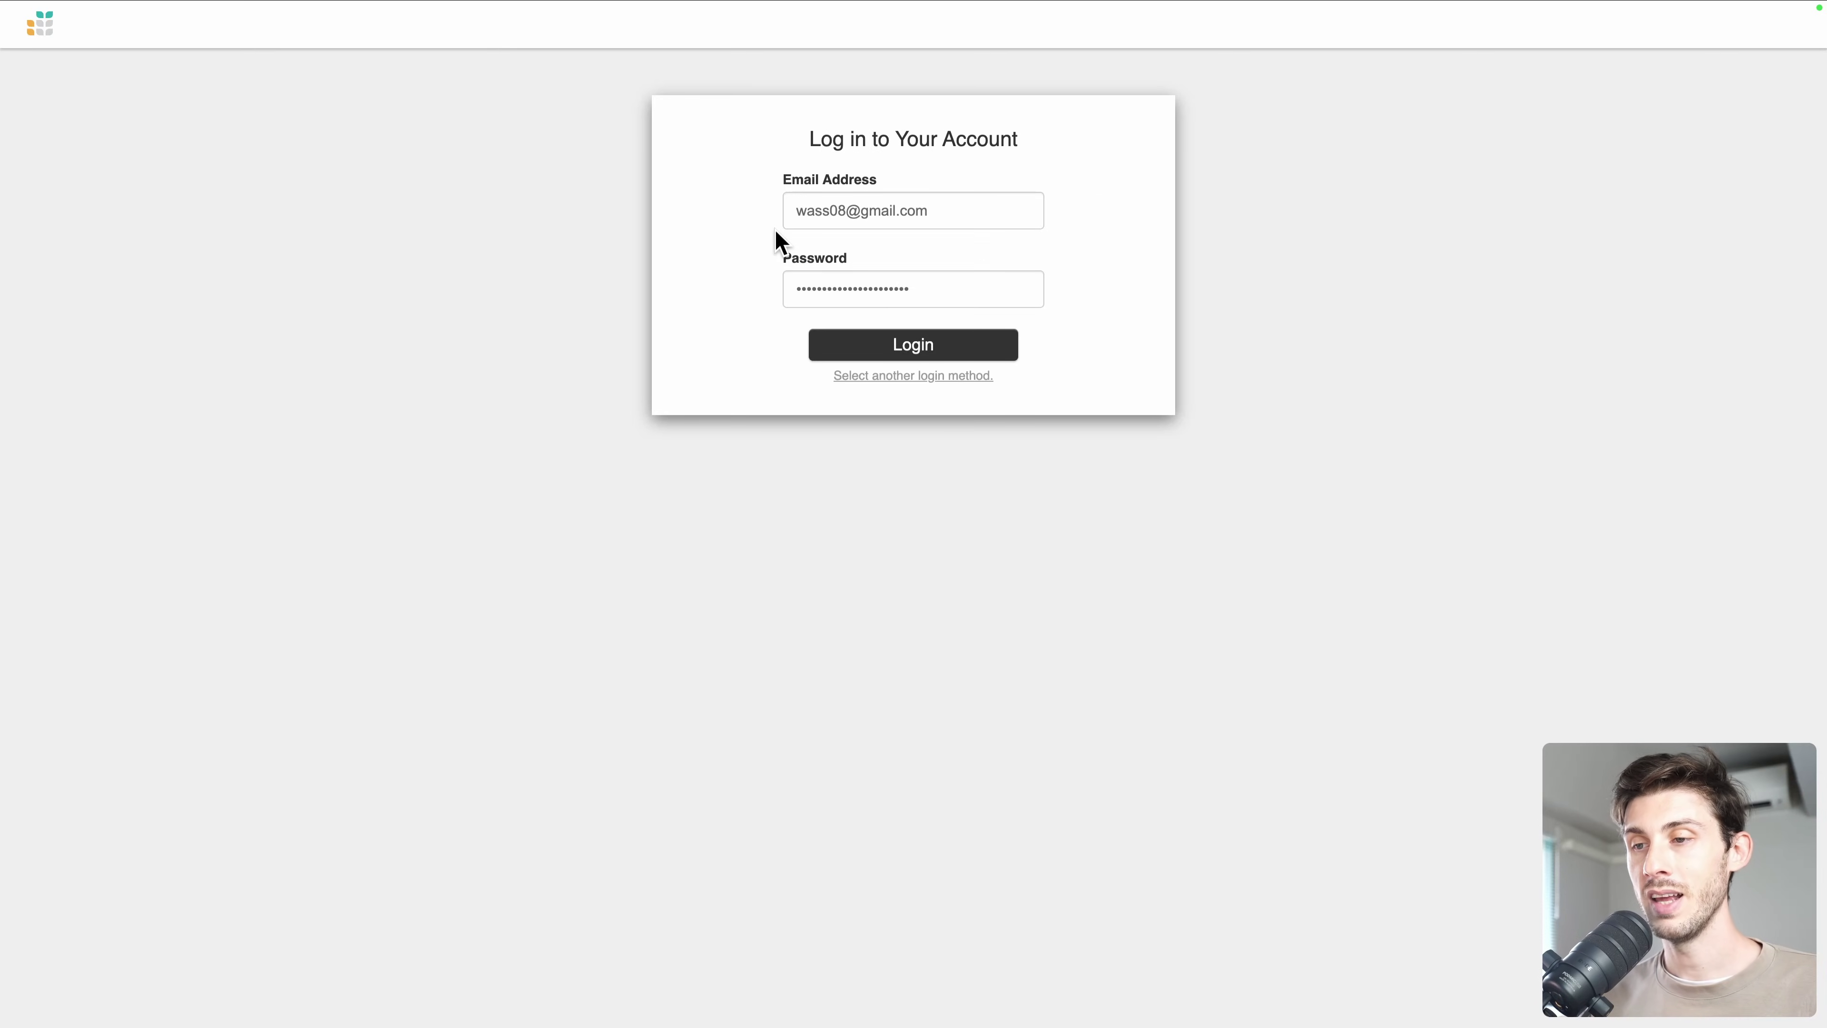
{"action": "left_click", "coordinate": [877, 346]}
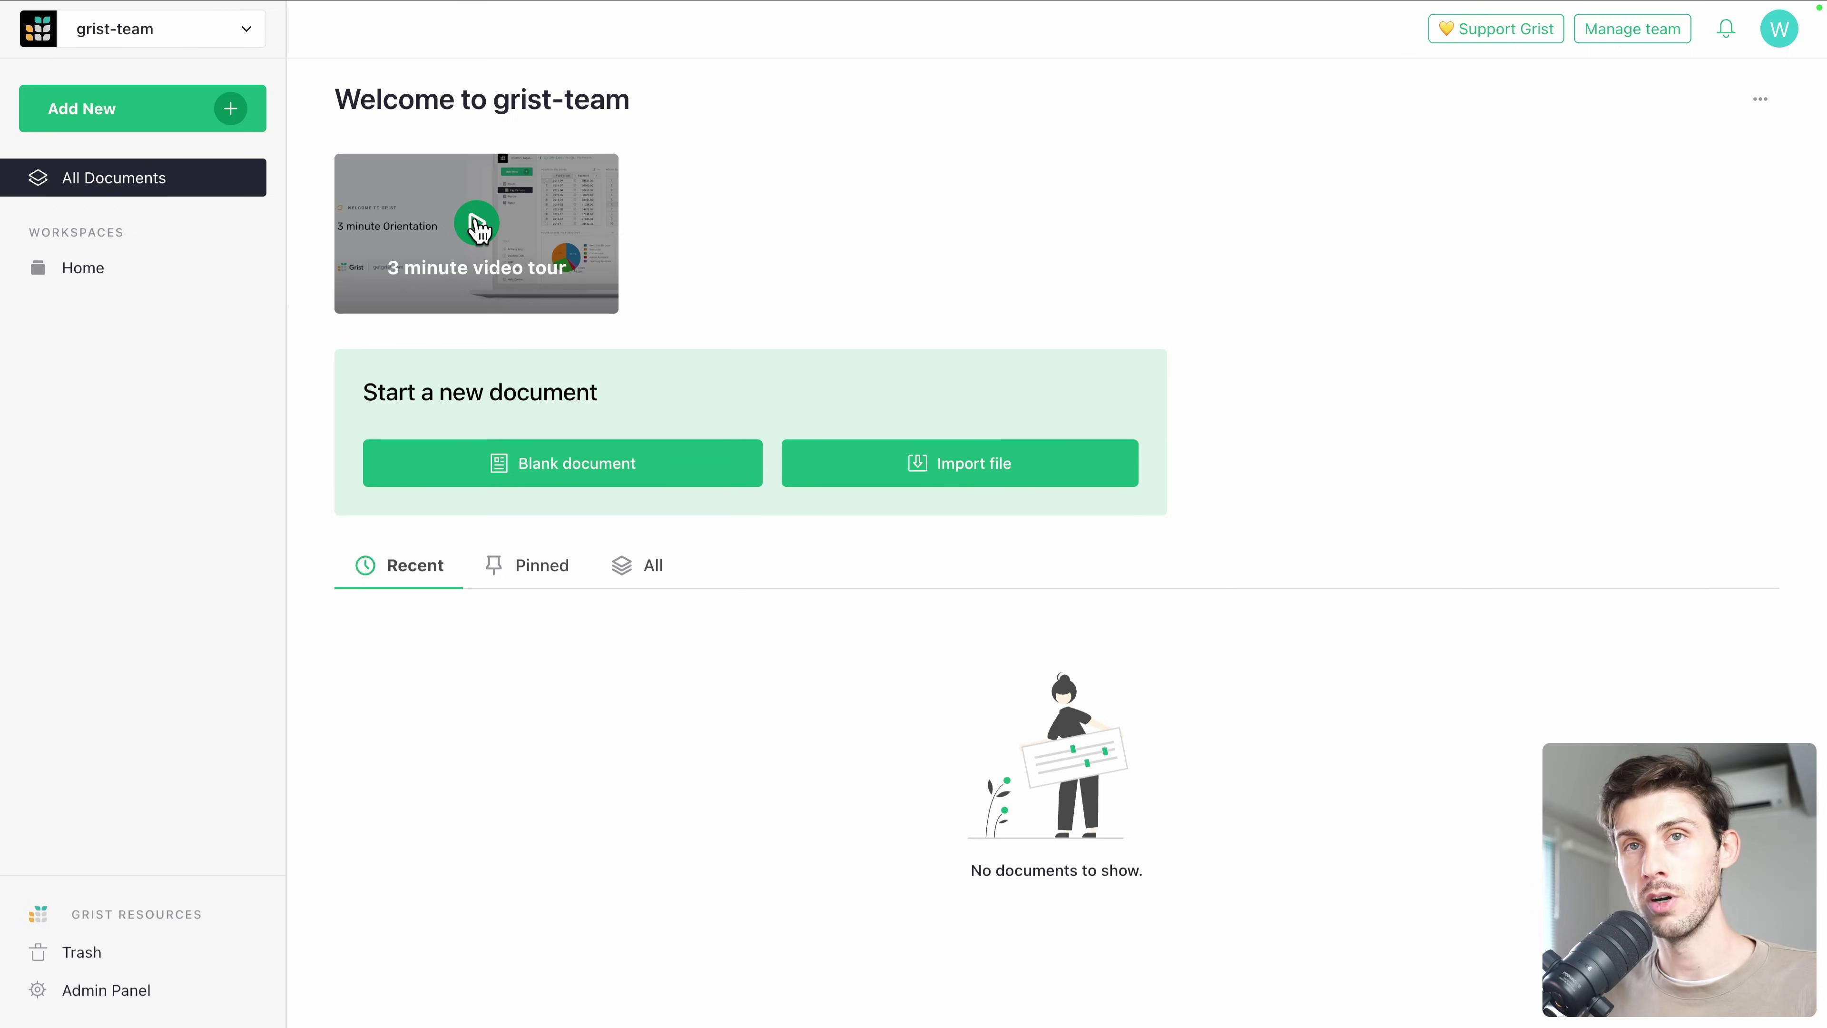
Play the 3-minute orientation video, then close it.
{"action": "left_click", "coordinate": [477, 229]}
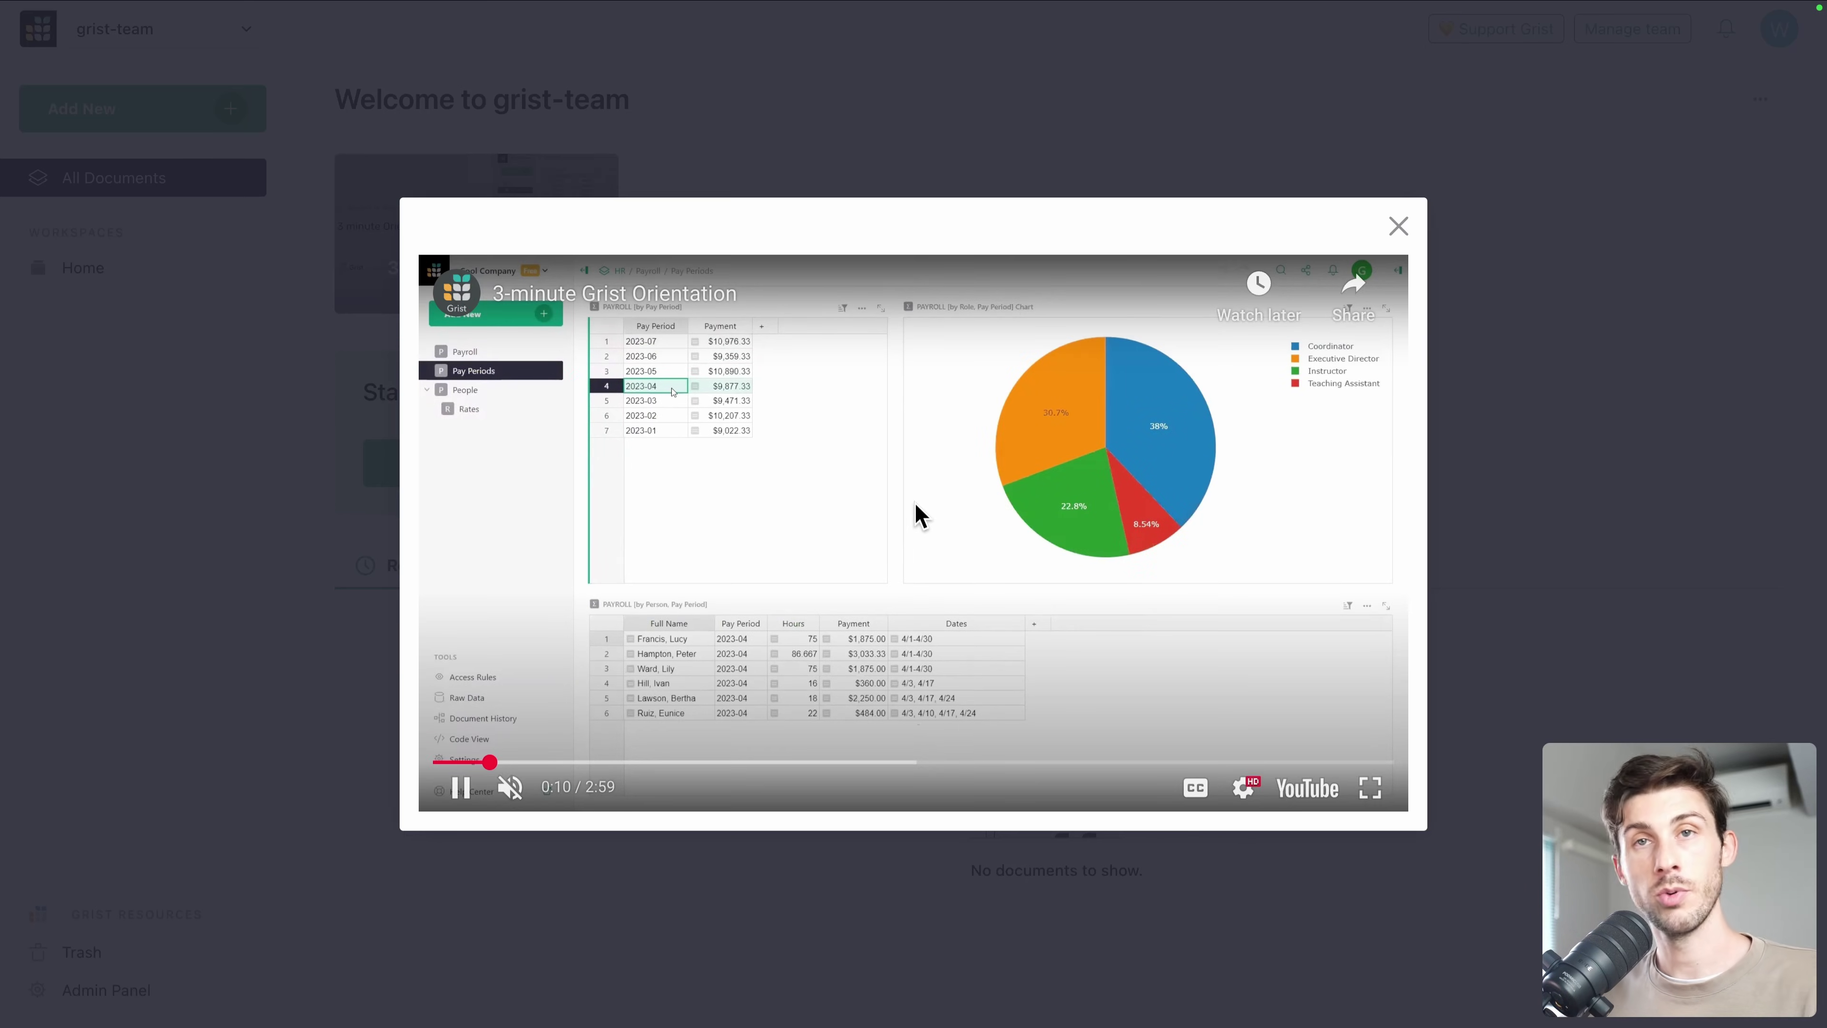
{"action": "left_click", "coordinate": [1397, 229]}
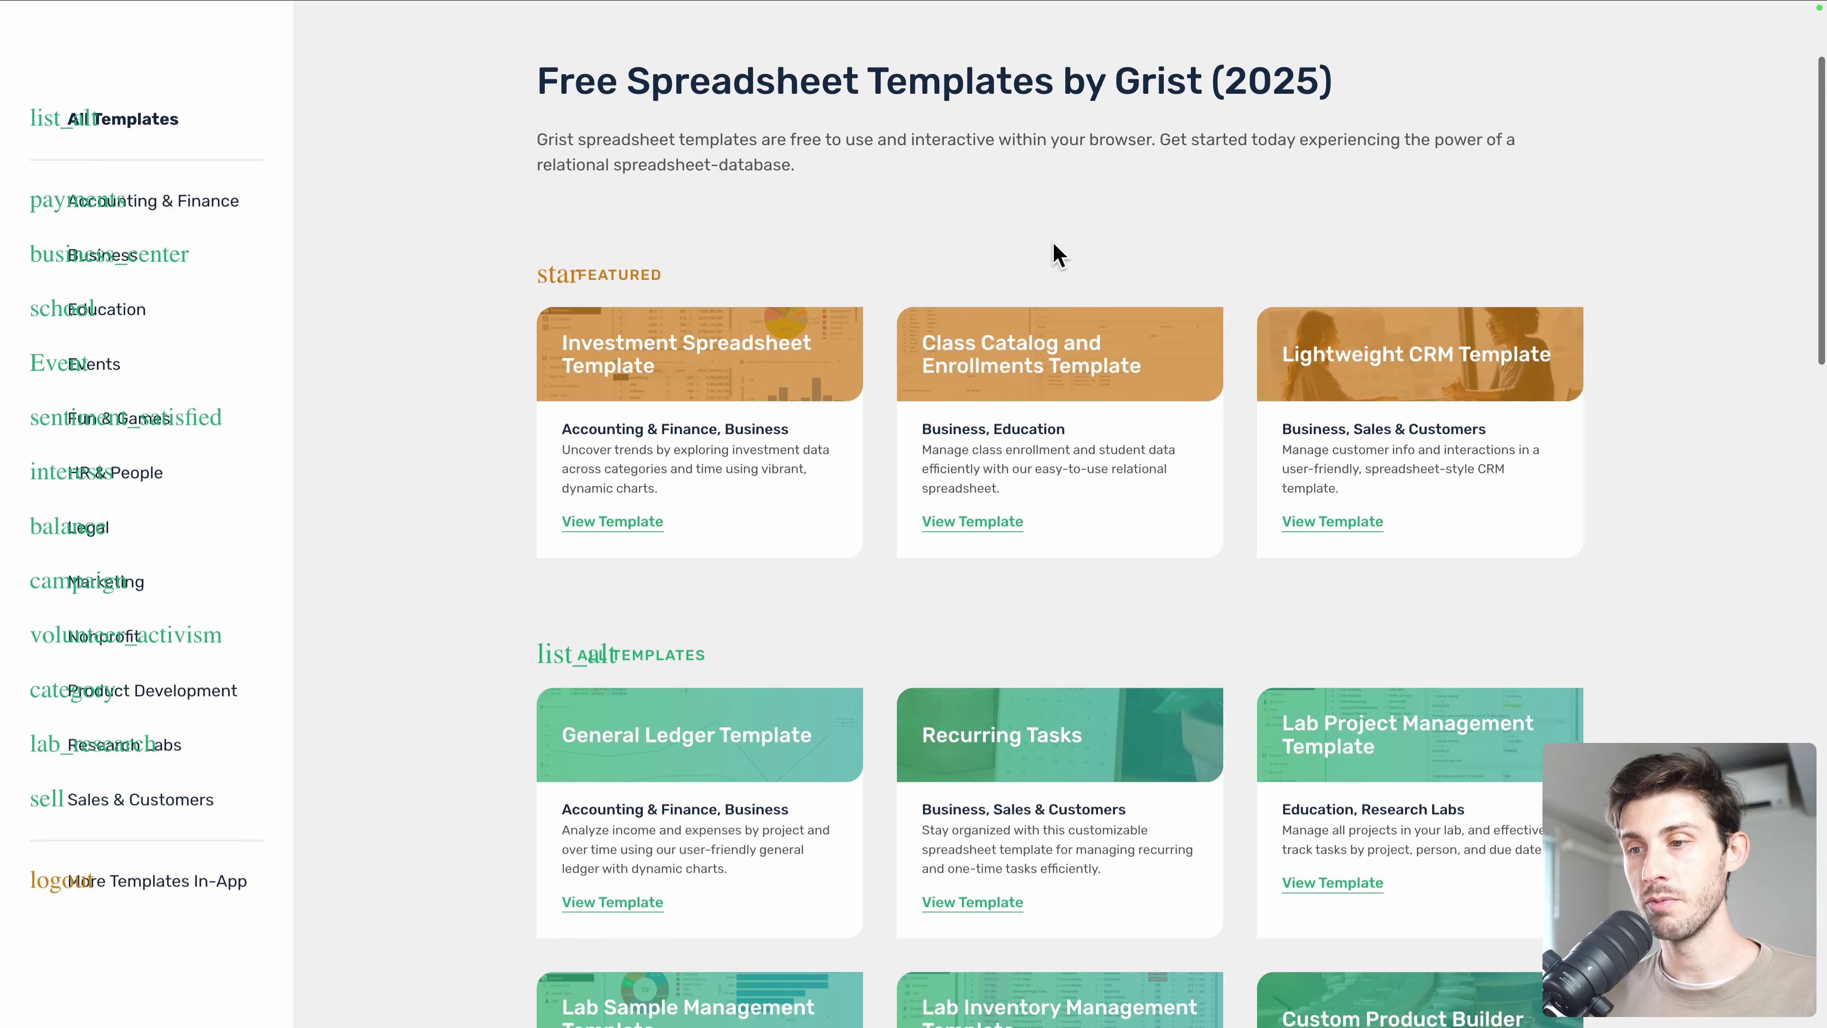
Open the Investment Spreadsheet Template page and scroll through its live preview.
{"action": "scroll", "coordinate": [1054, 252], "scroll_direction": "down", "scroll_amount": 2}
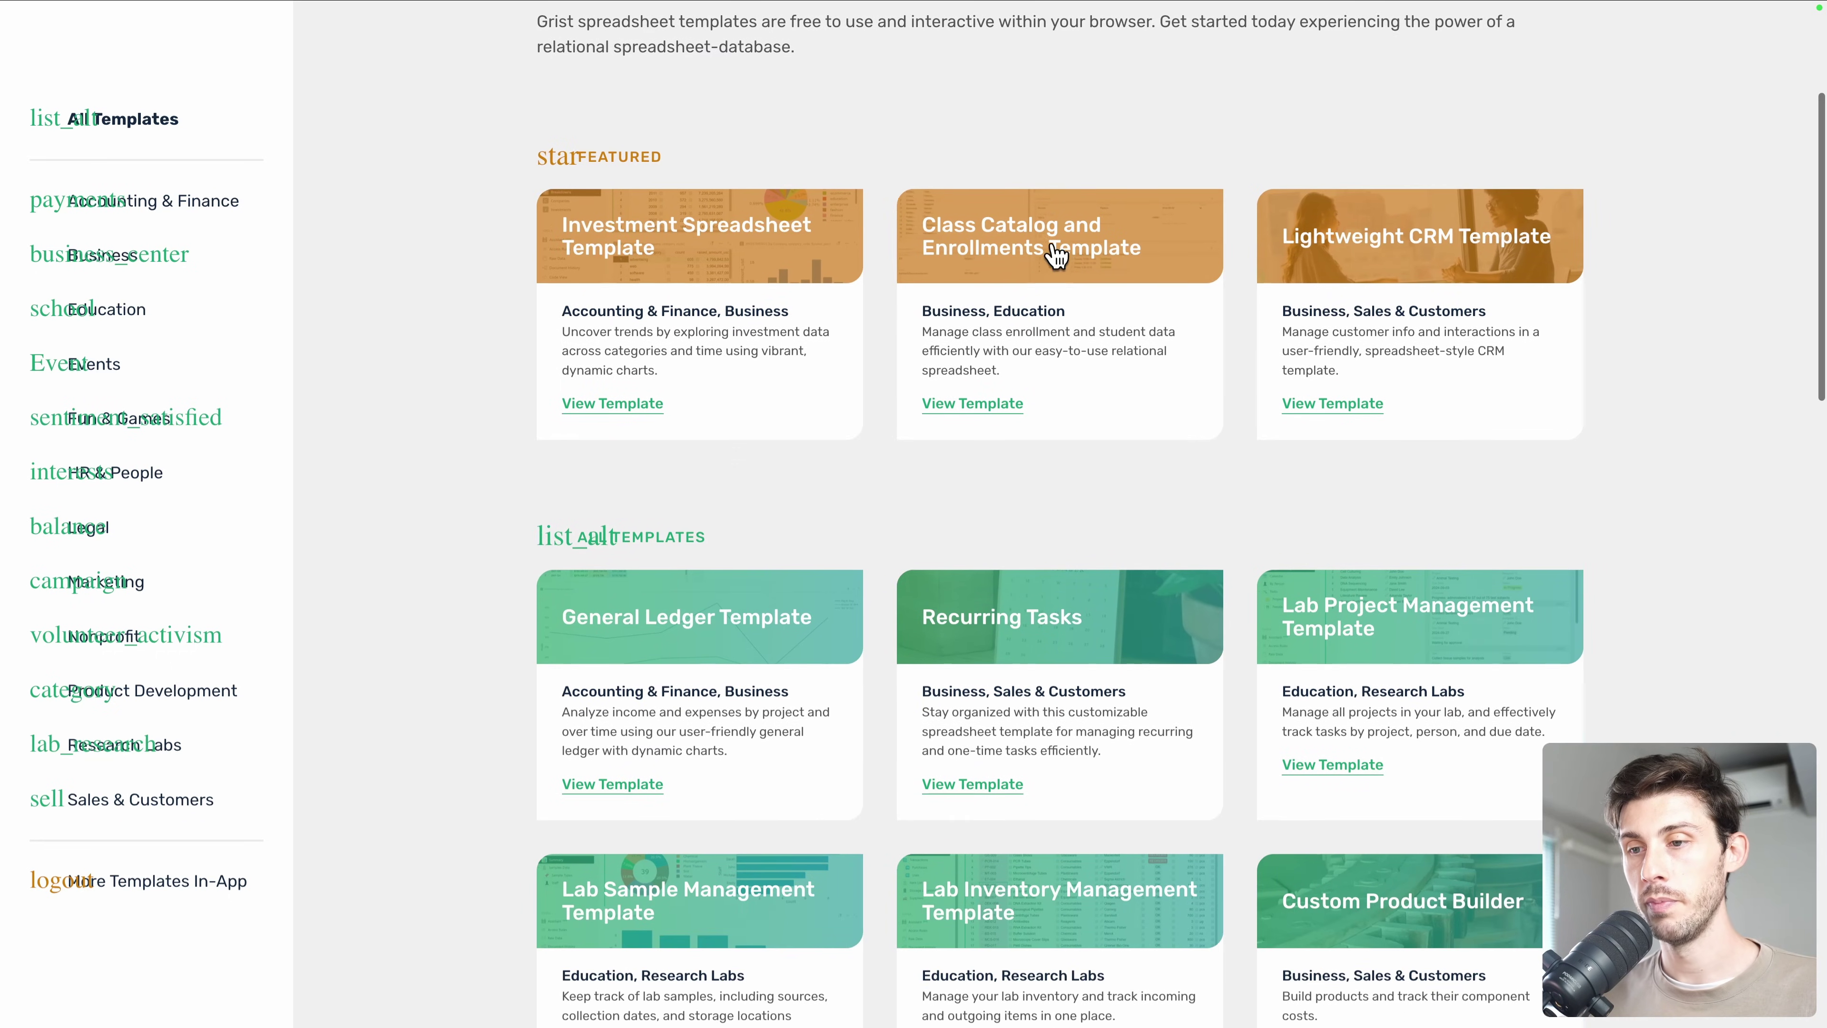
{"action": "left_click", "coordinate": [705, 262]}
{"action": "scroll", "coordinate": [293, 457], "scroll_direction": "down", "scroll_amount": 10}
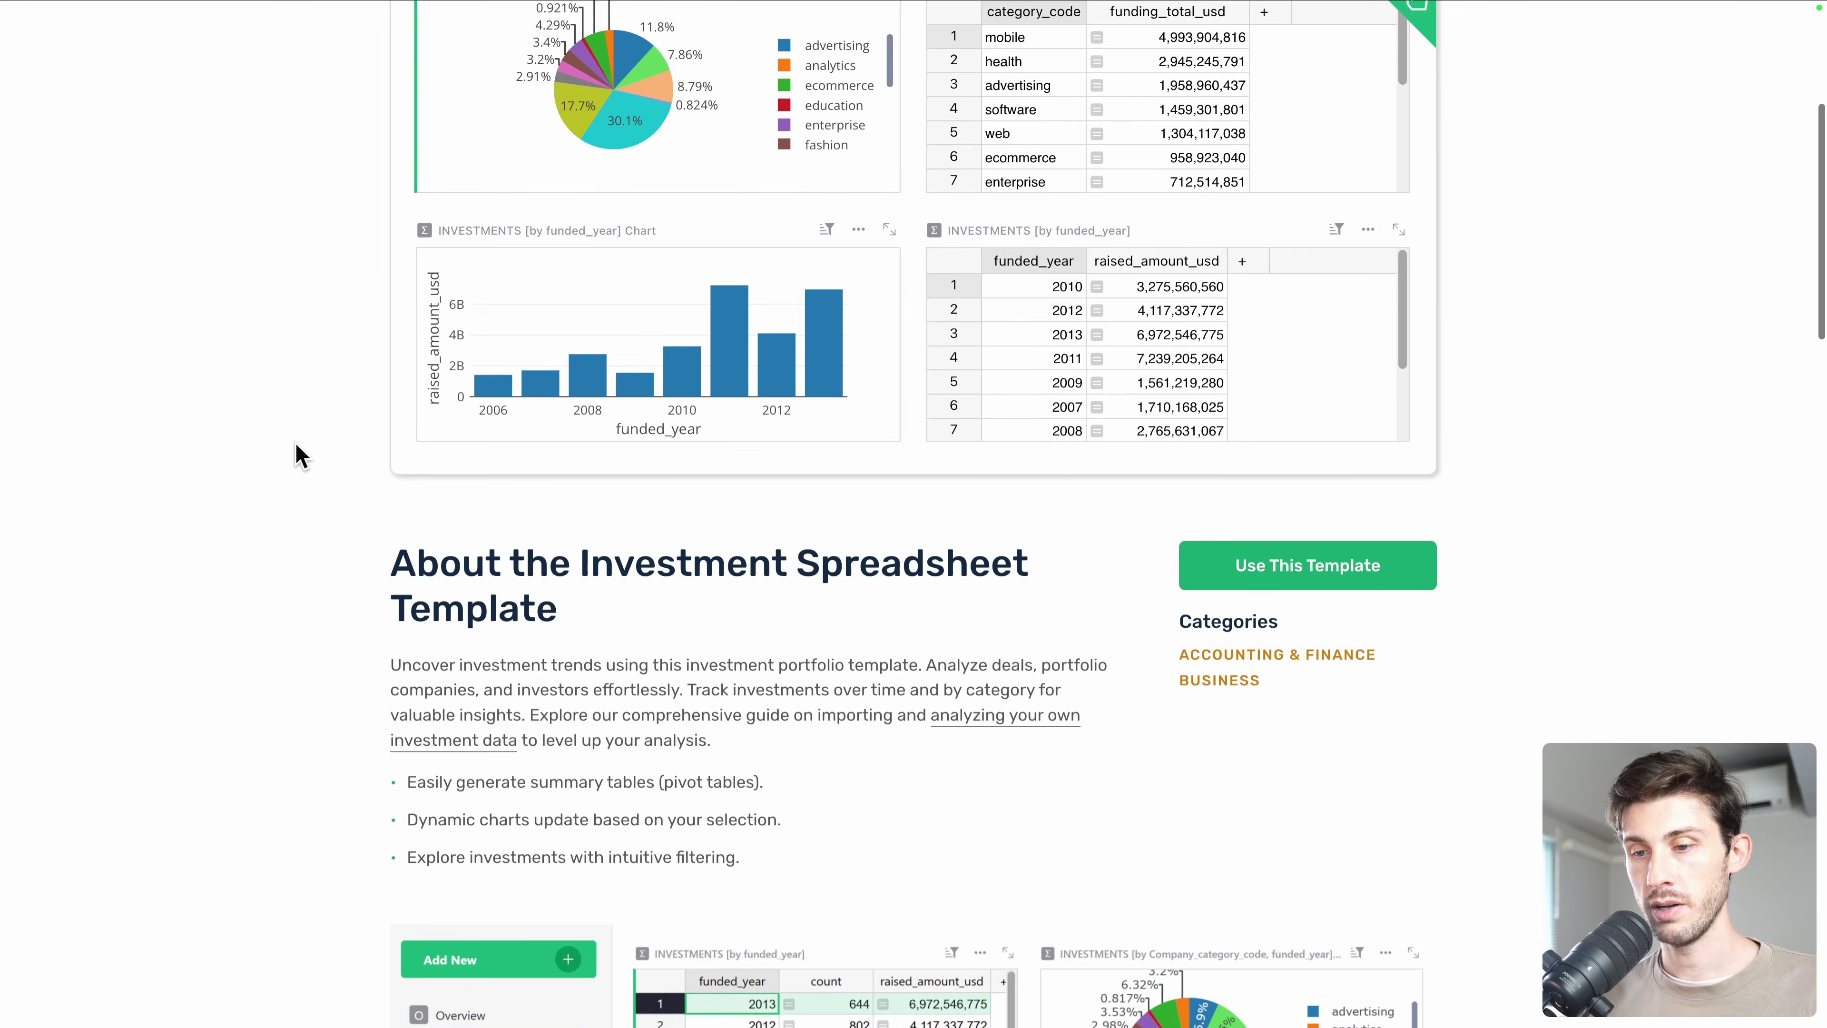
{"action": "scroll", "coordinate": [301, 455], "scroll_direction": "down", "scroll_amount": 10}
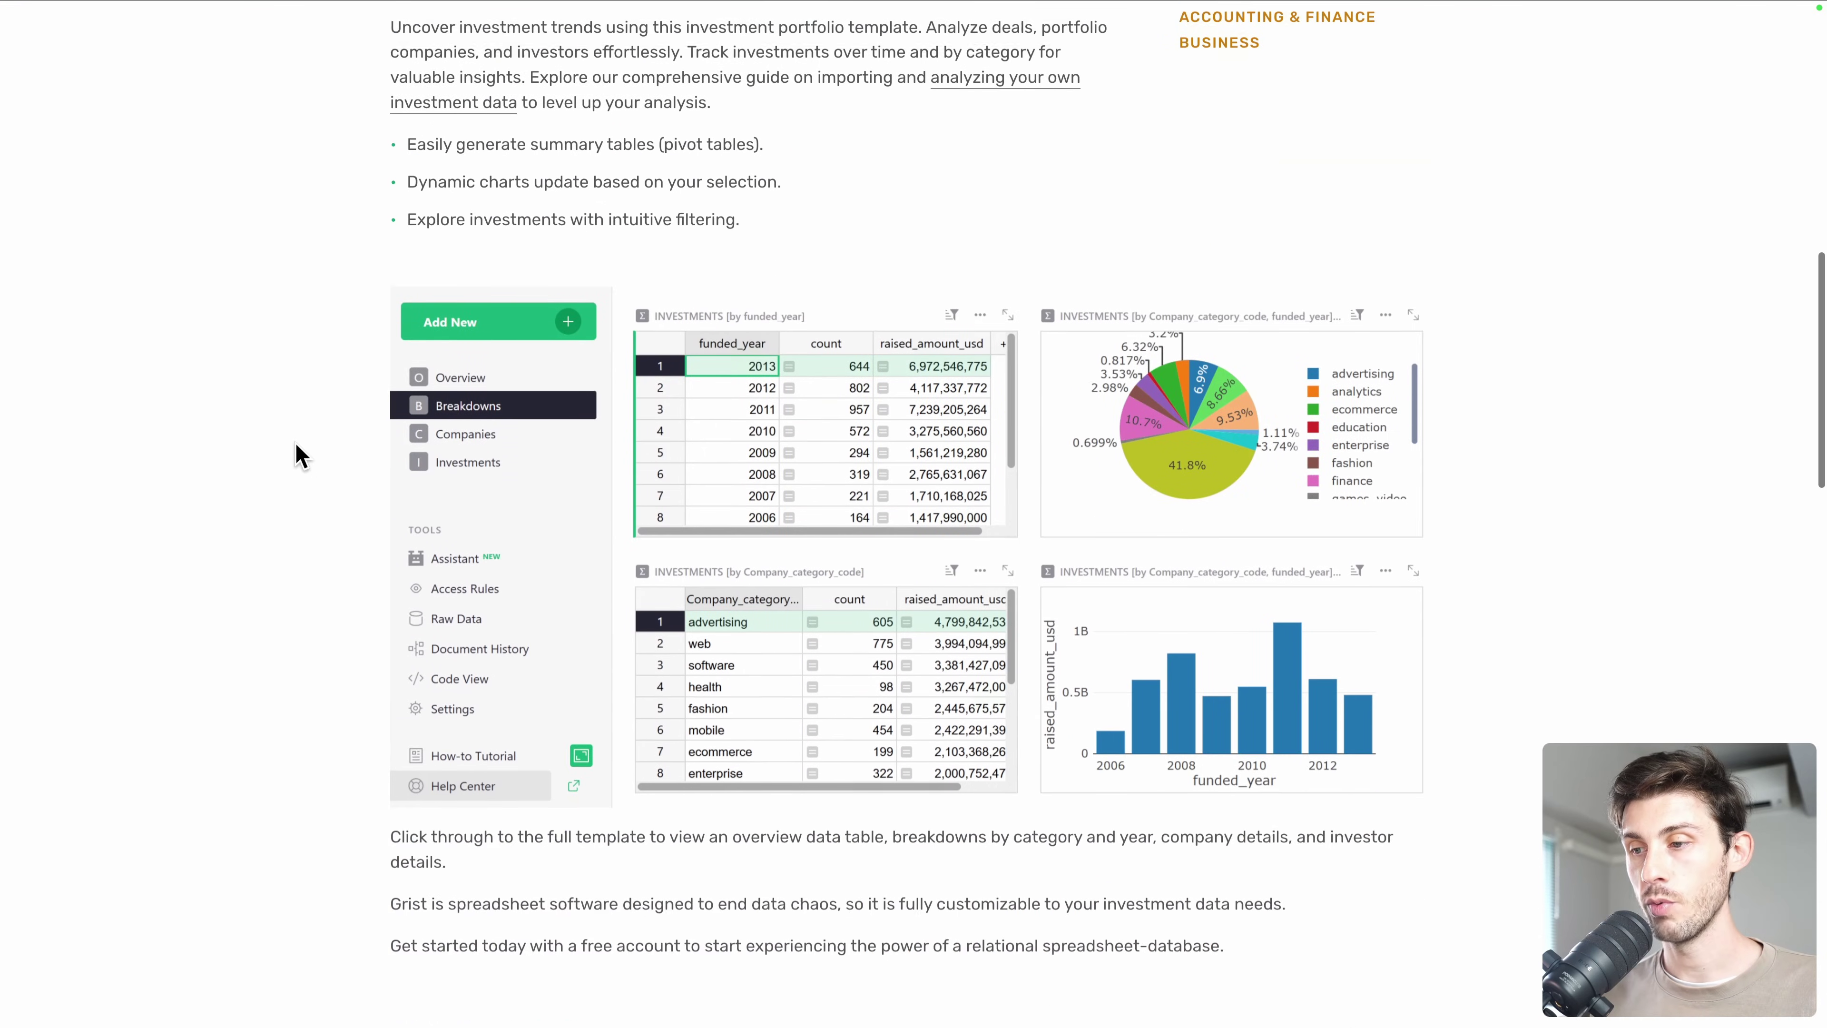
{"action": "scroll", "coordinate": [293, 460], "scroll_direction": "up", "scroll_amount": 20}
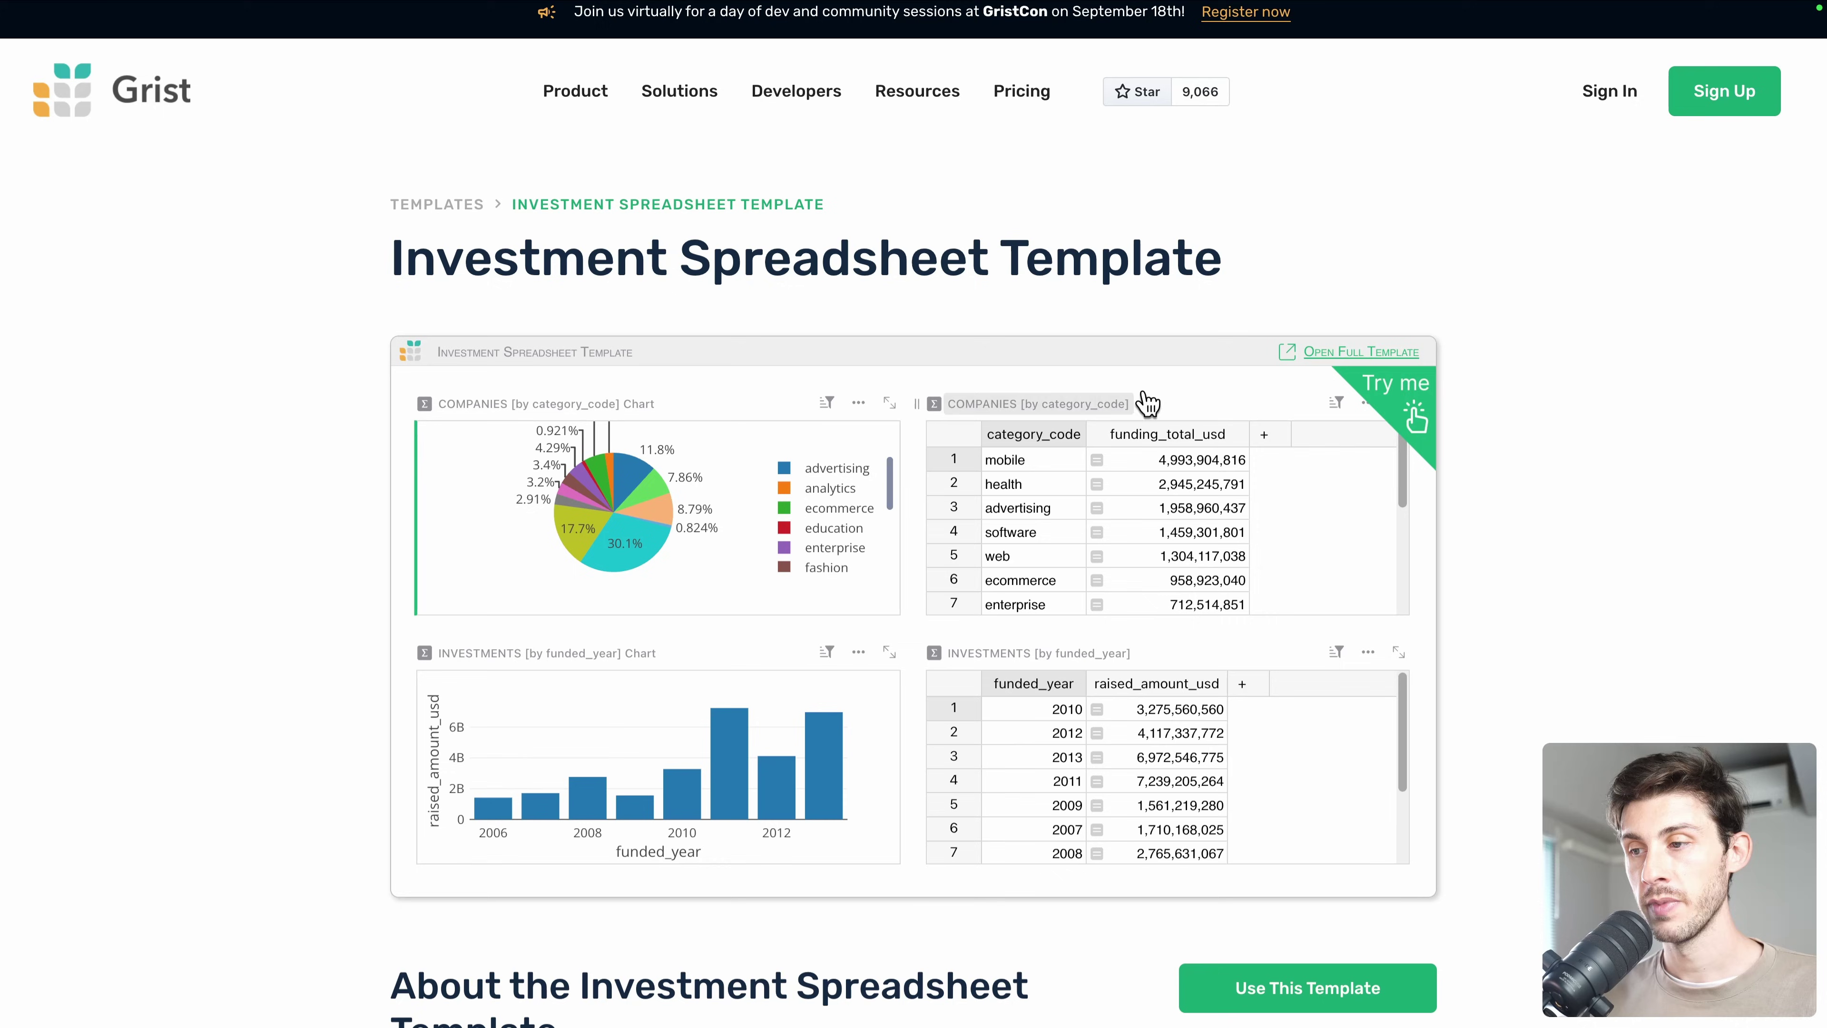
{"action": "left_click", "coordinate": [1358, 362]}
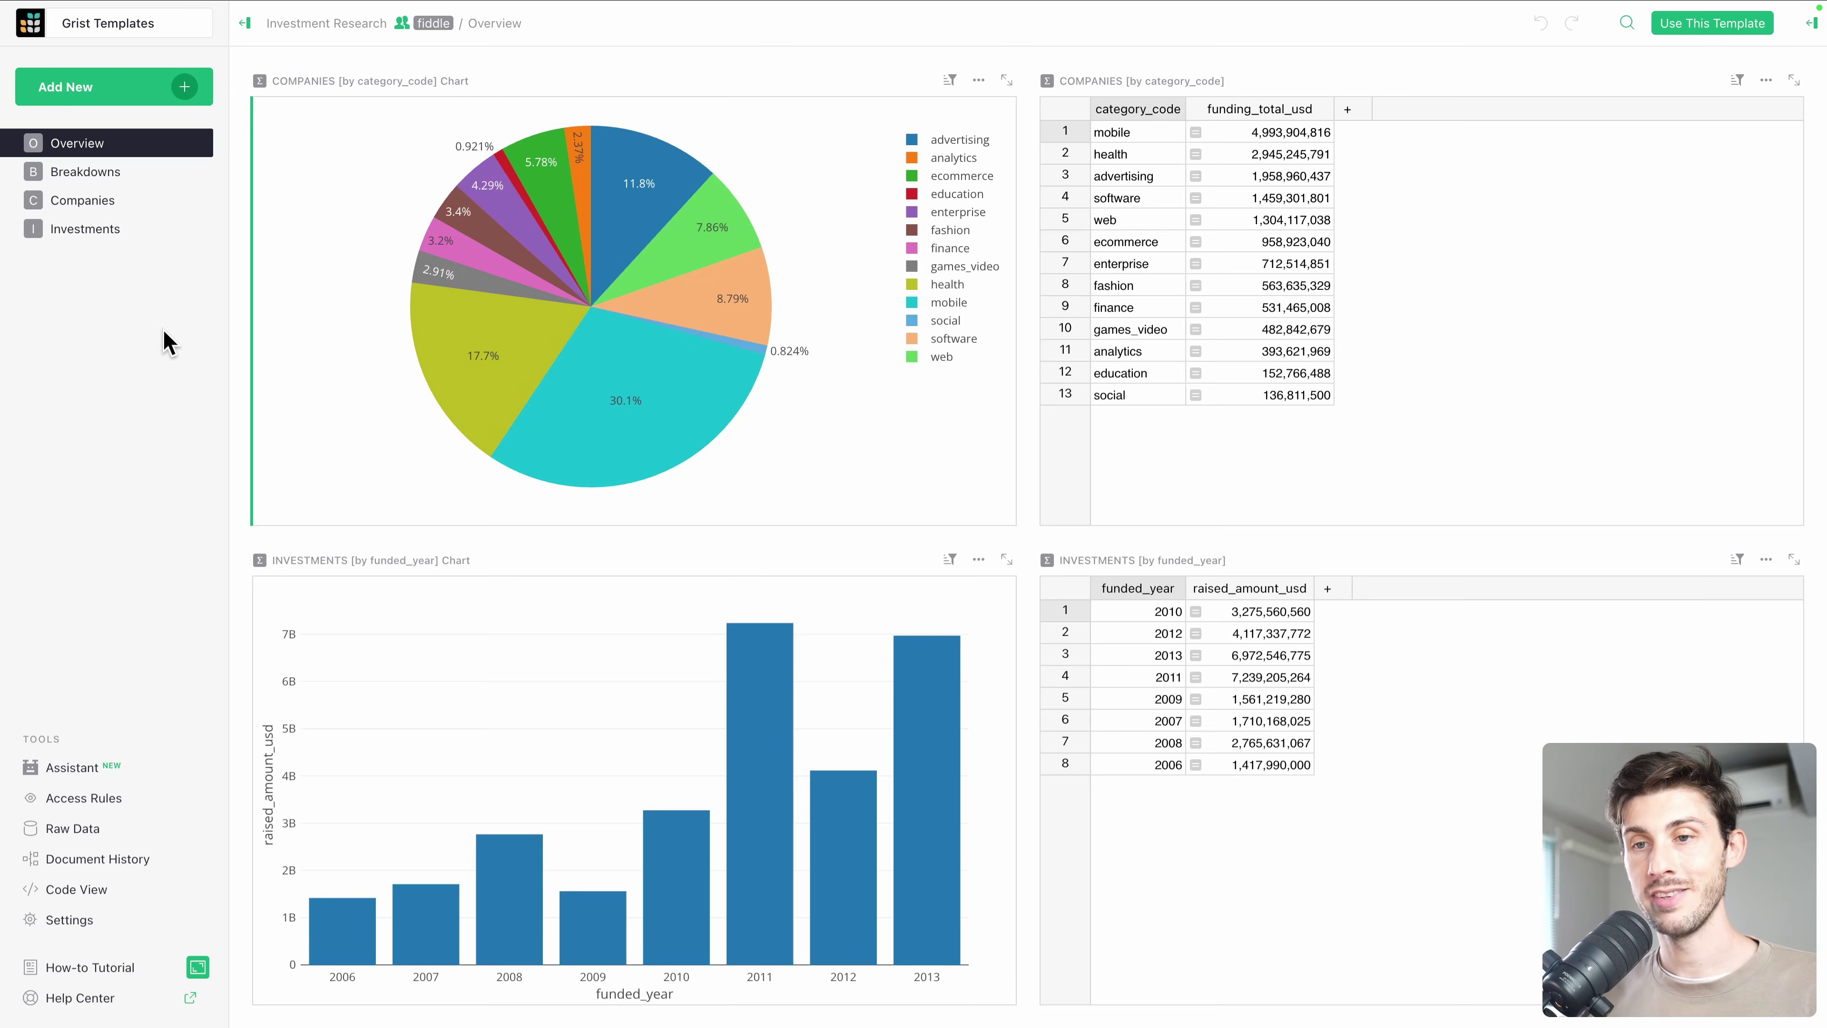
{"action": "left_click", "coordinate": [86, 172]}
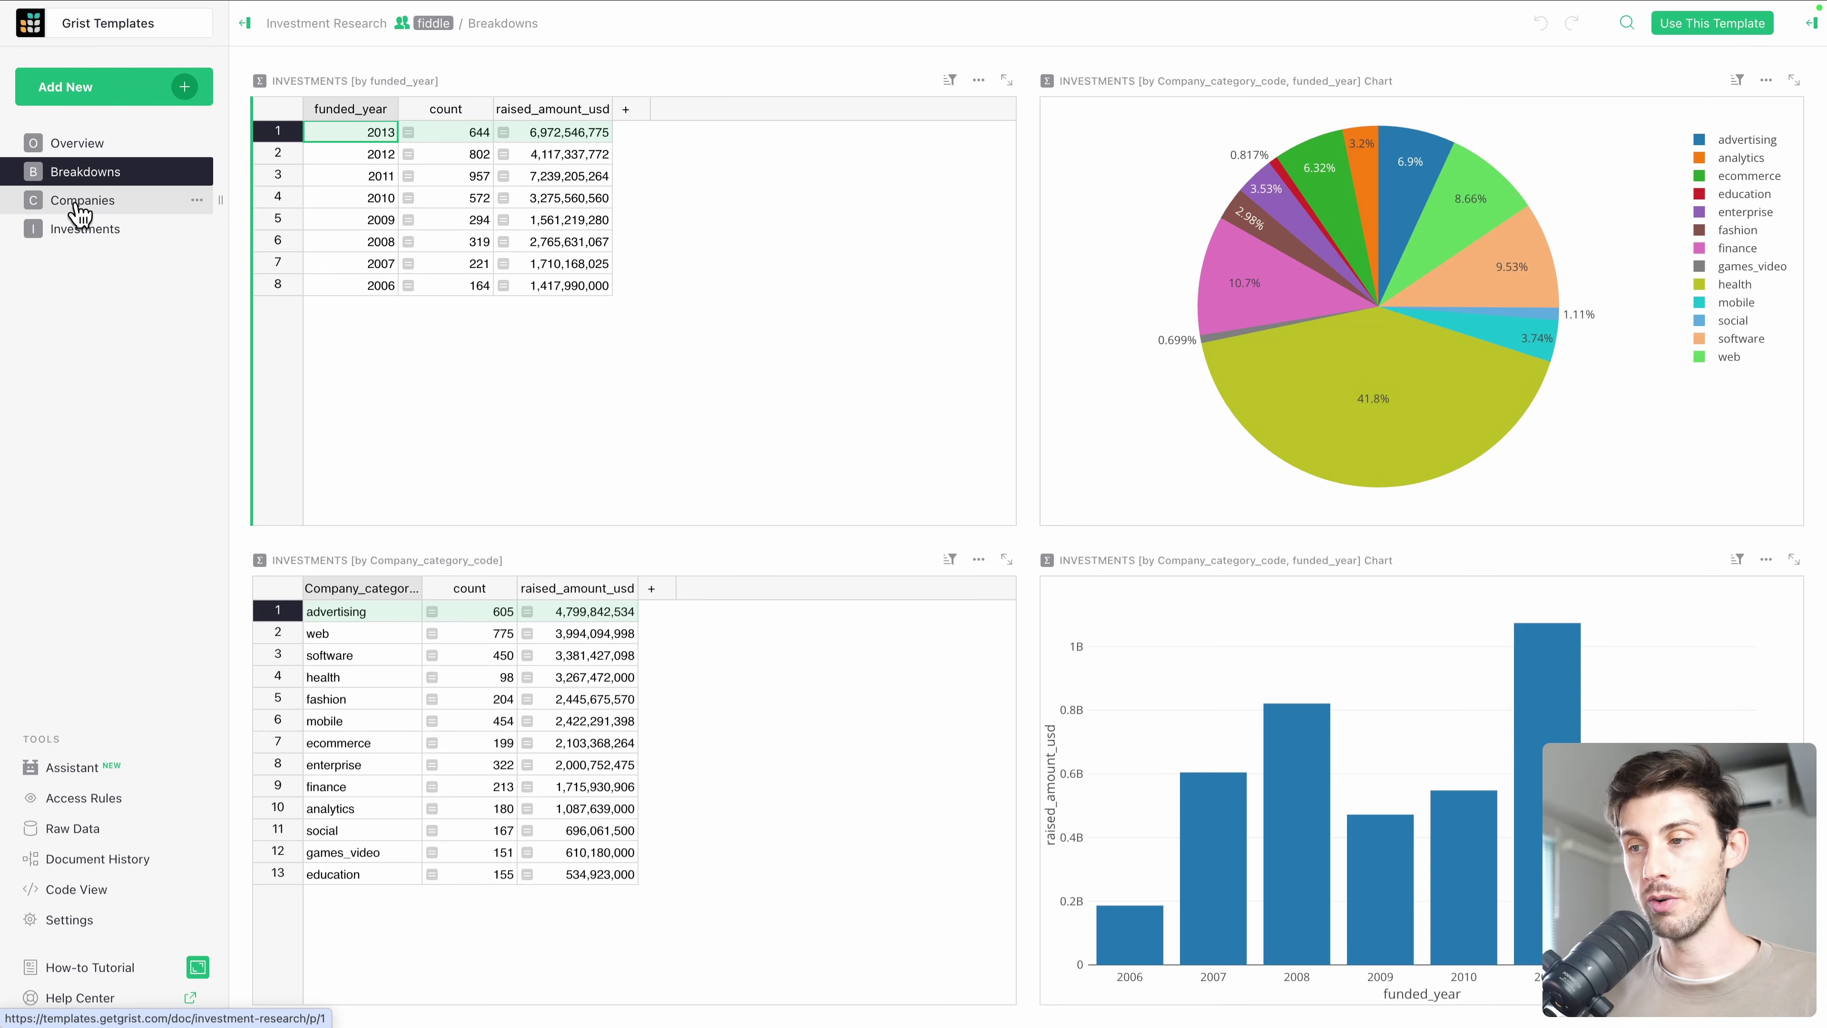
{"action": "left_click", "coordinate": [79, 207]}
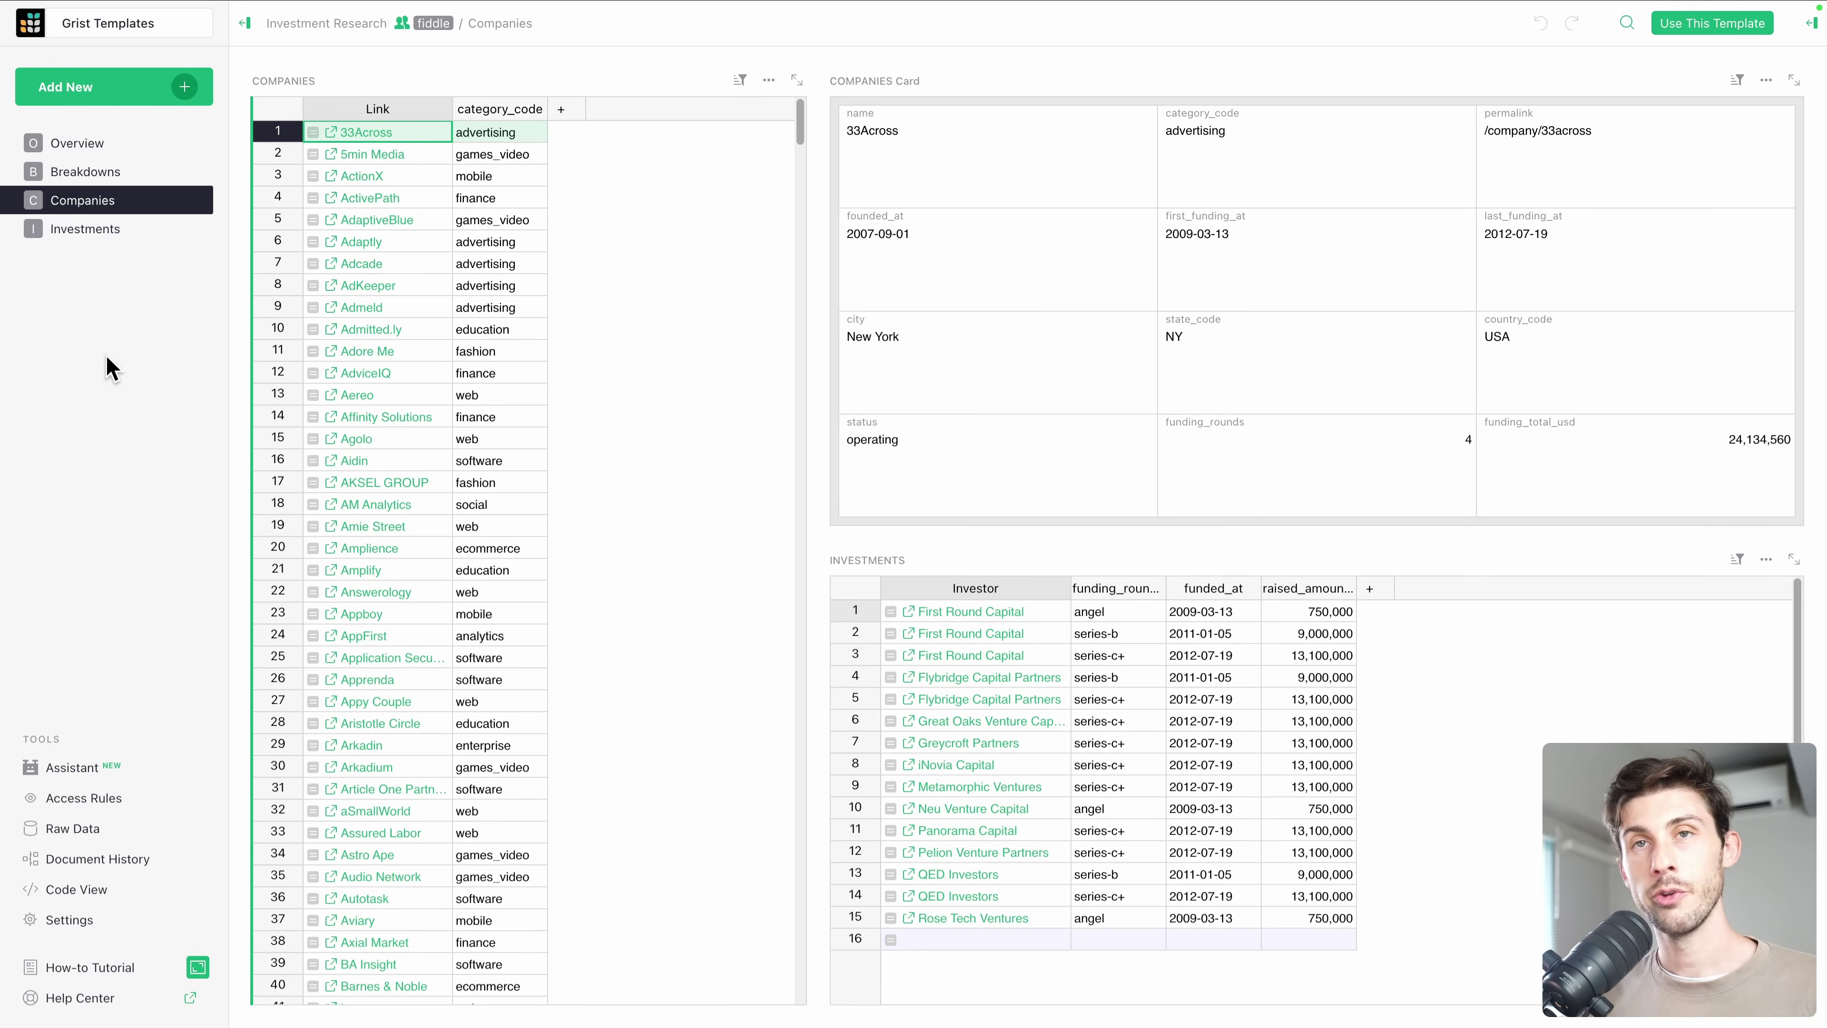
{"action": "left_click", "coordinate": [100, 148]}
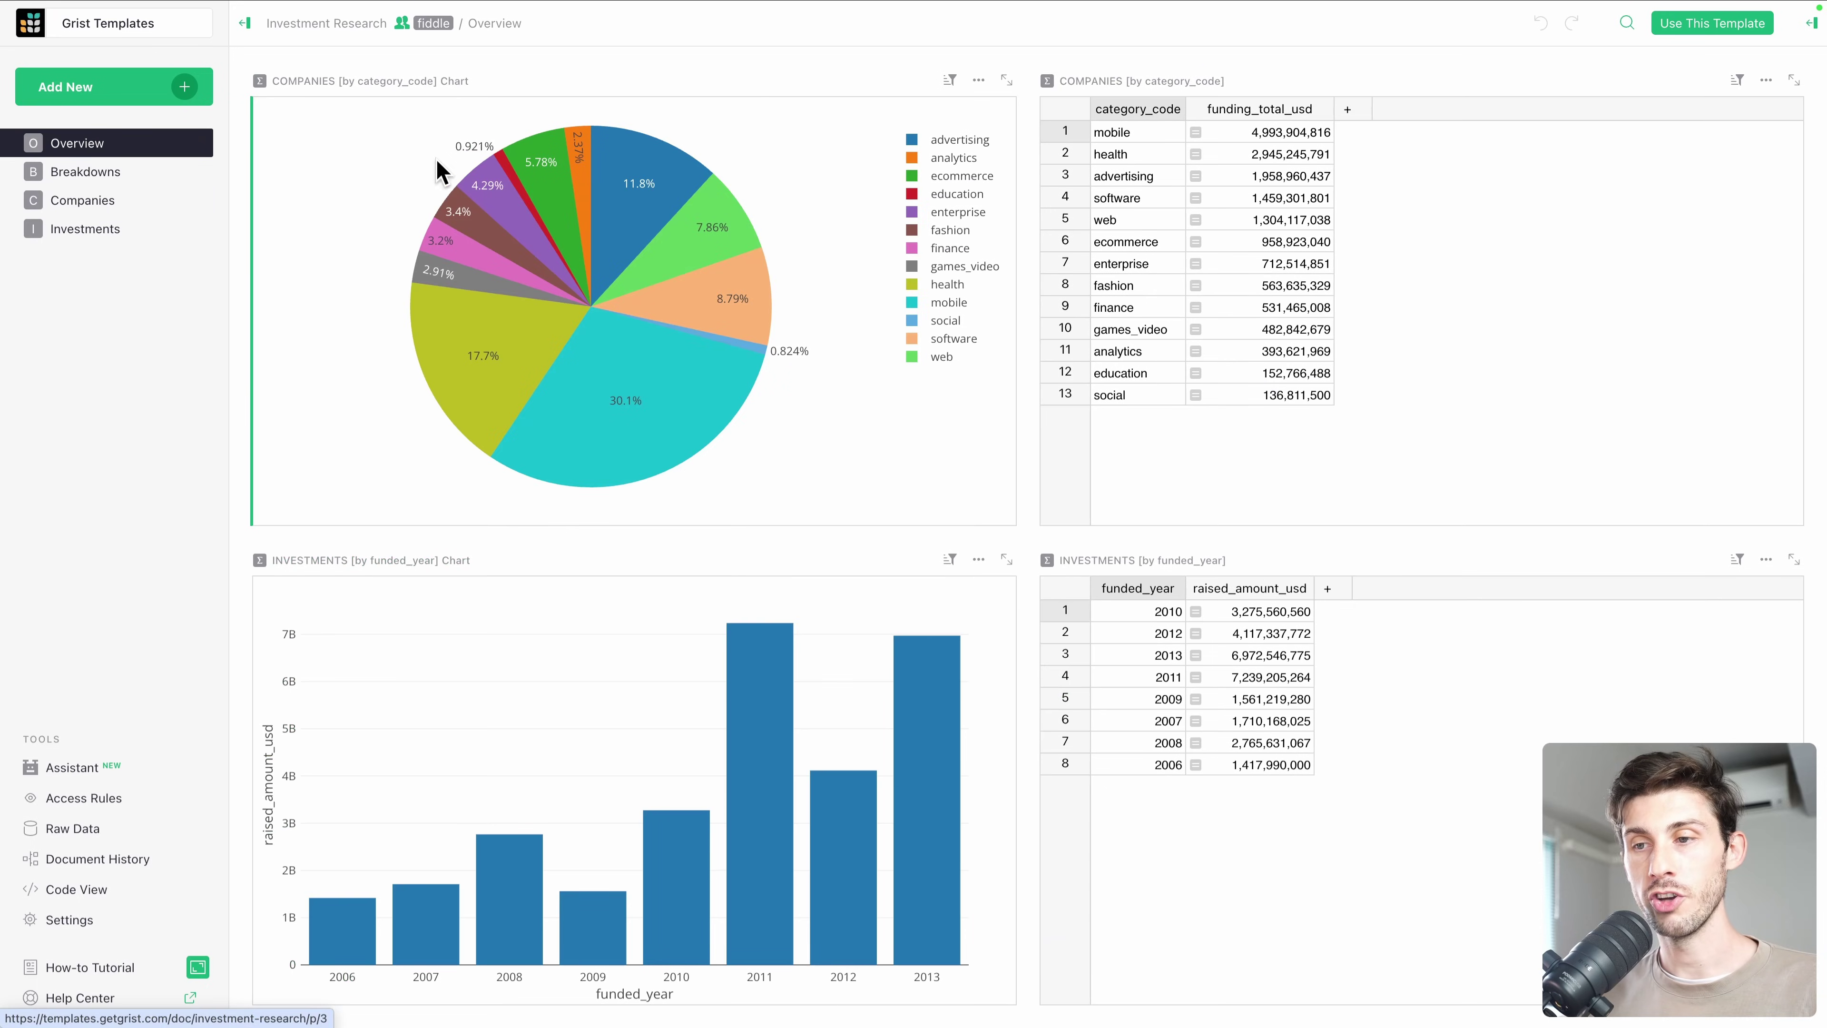
{"action": "mouse_move", "coordinate": [579, 366]}
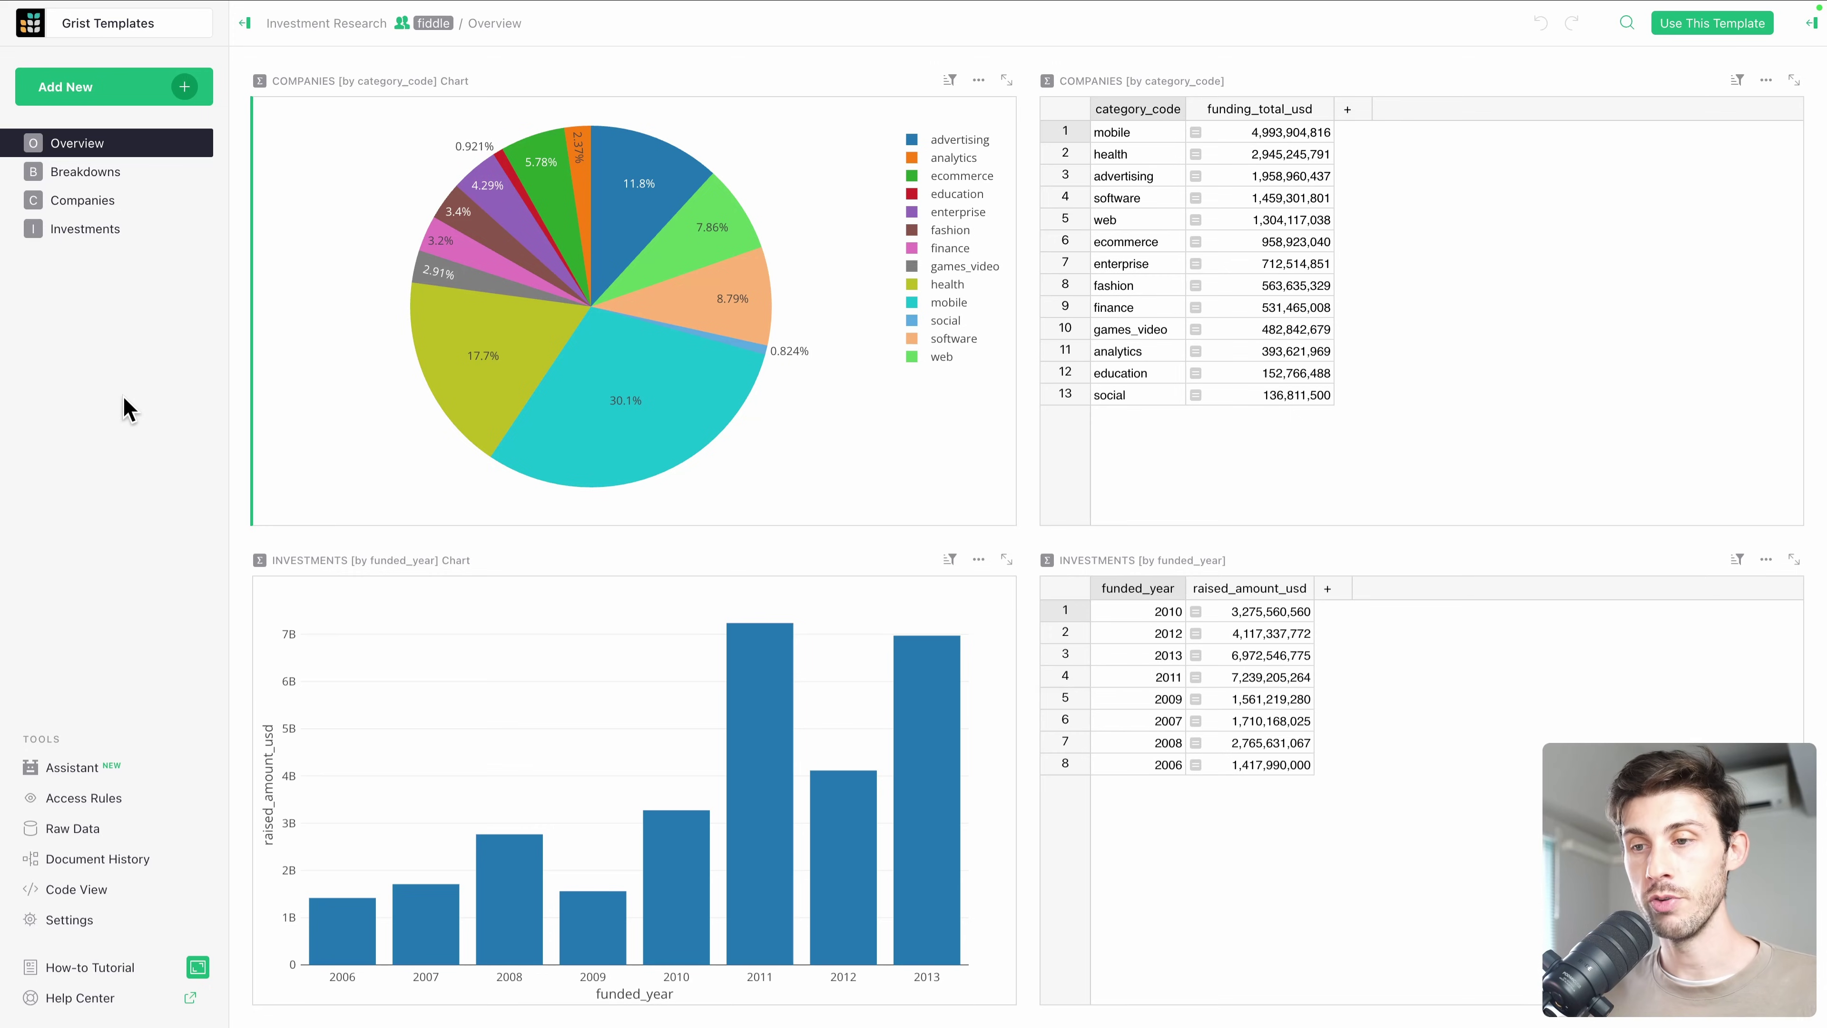
Open the full Companies table from Raw Data and scroll across its columns.
{"action": "left_click", "coordinate": [73, 829]}
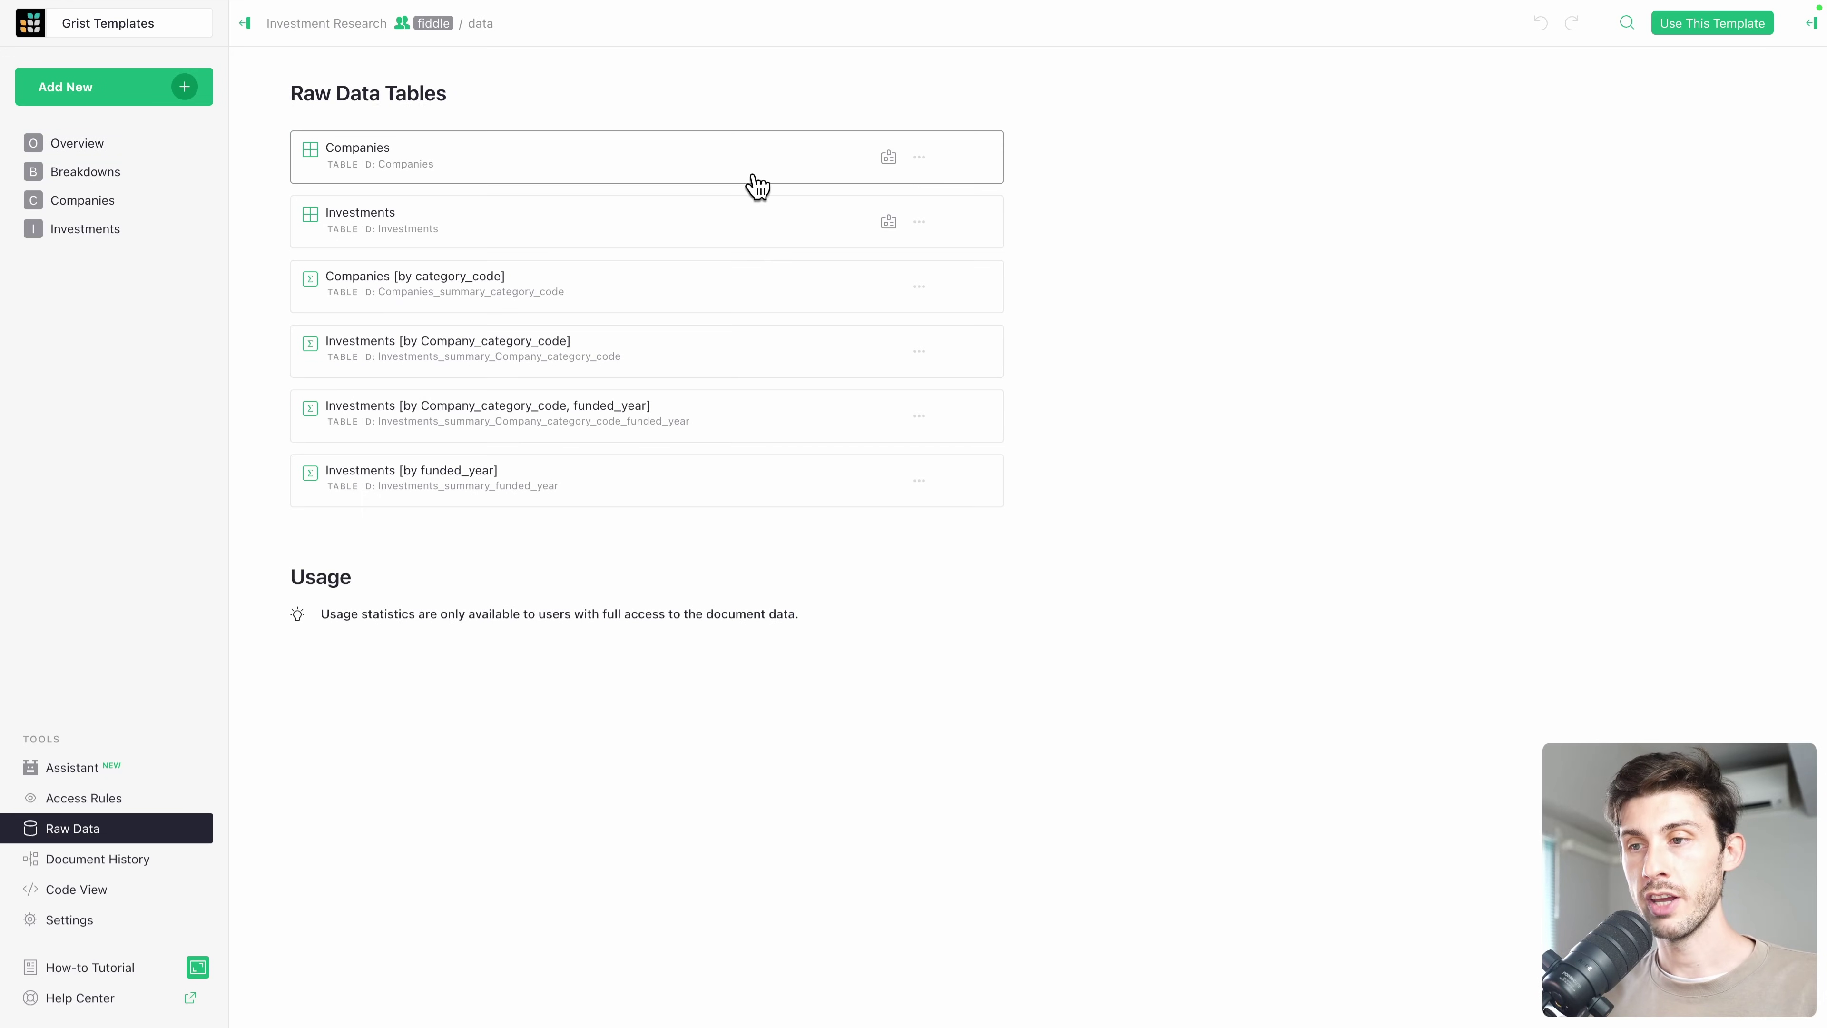
{"action": "left_click", "coordinate": [919, 158]}
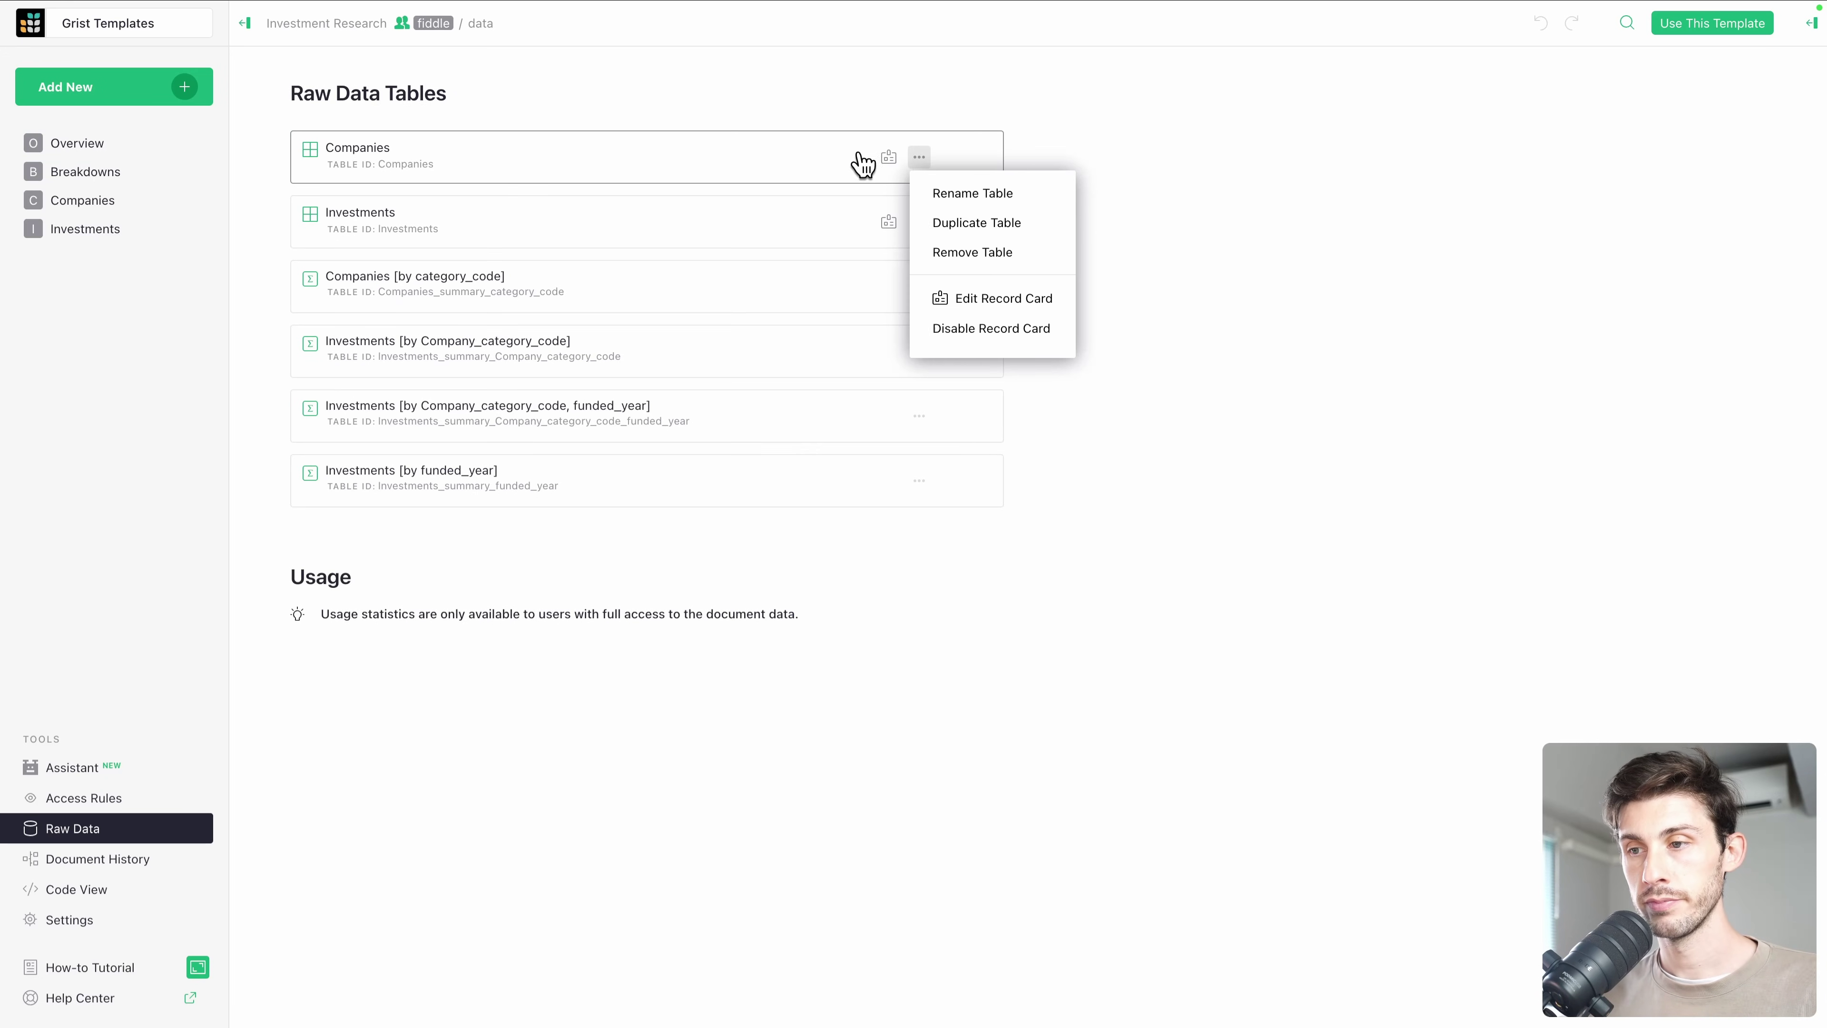
{"action": "left_click", "coordinate": [733, 153]}
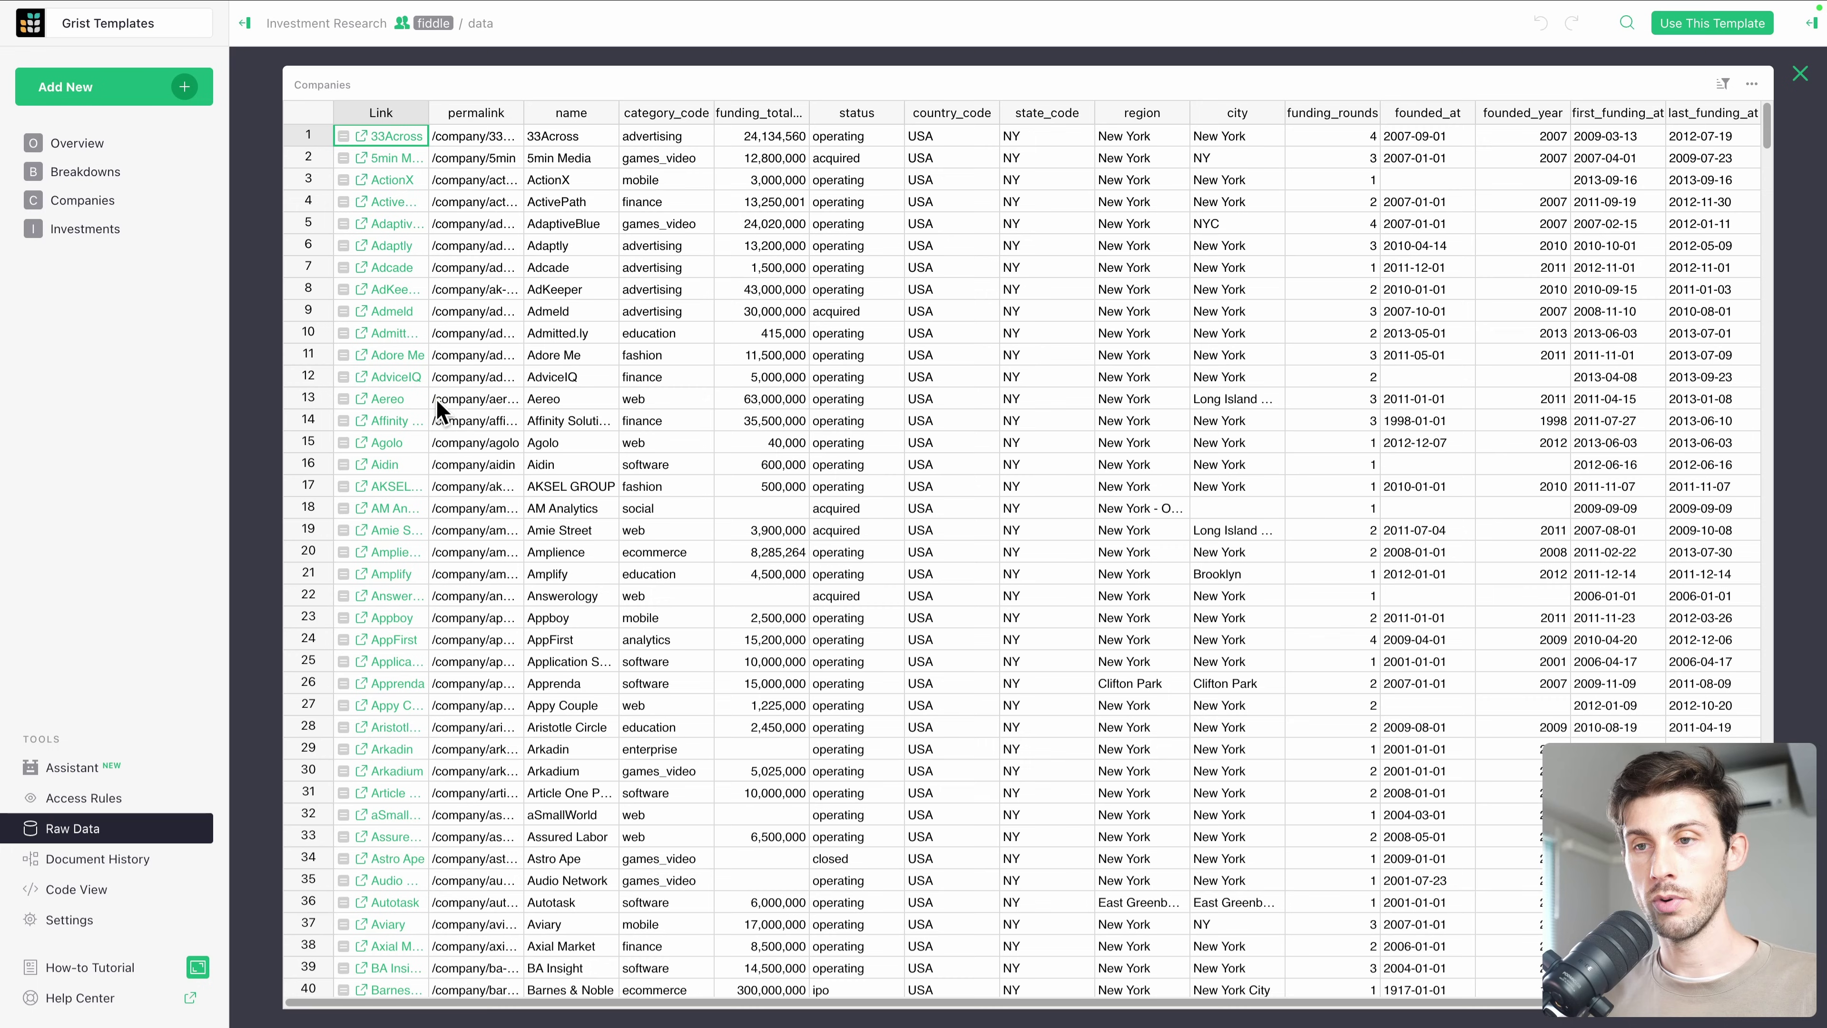
{"action": "scroll", "coordinate": [1096, 328], "scroll_direction": "right", "scroll_amount": 3}
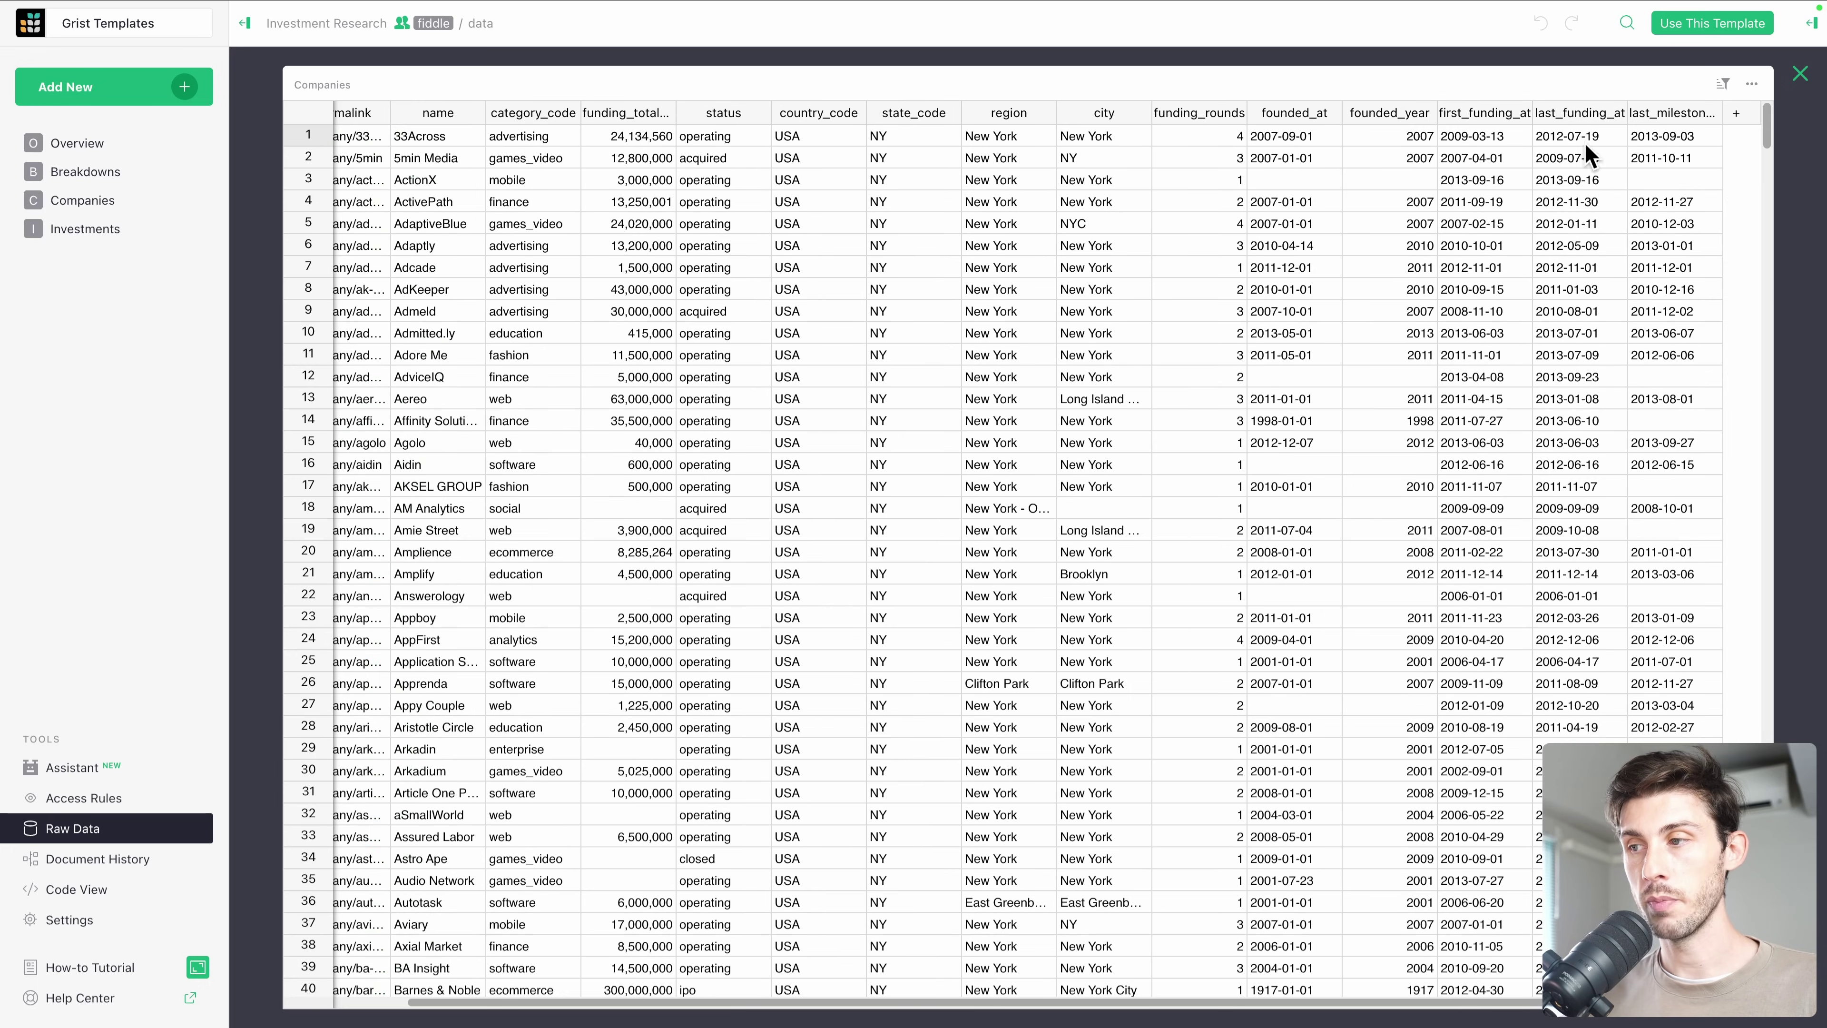
Download the Companies table as XLSX and import it as a new grist-team document.
{"action": "left_click", "coordinate": [1750, 86]}
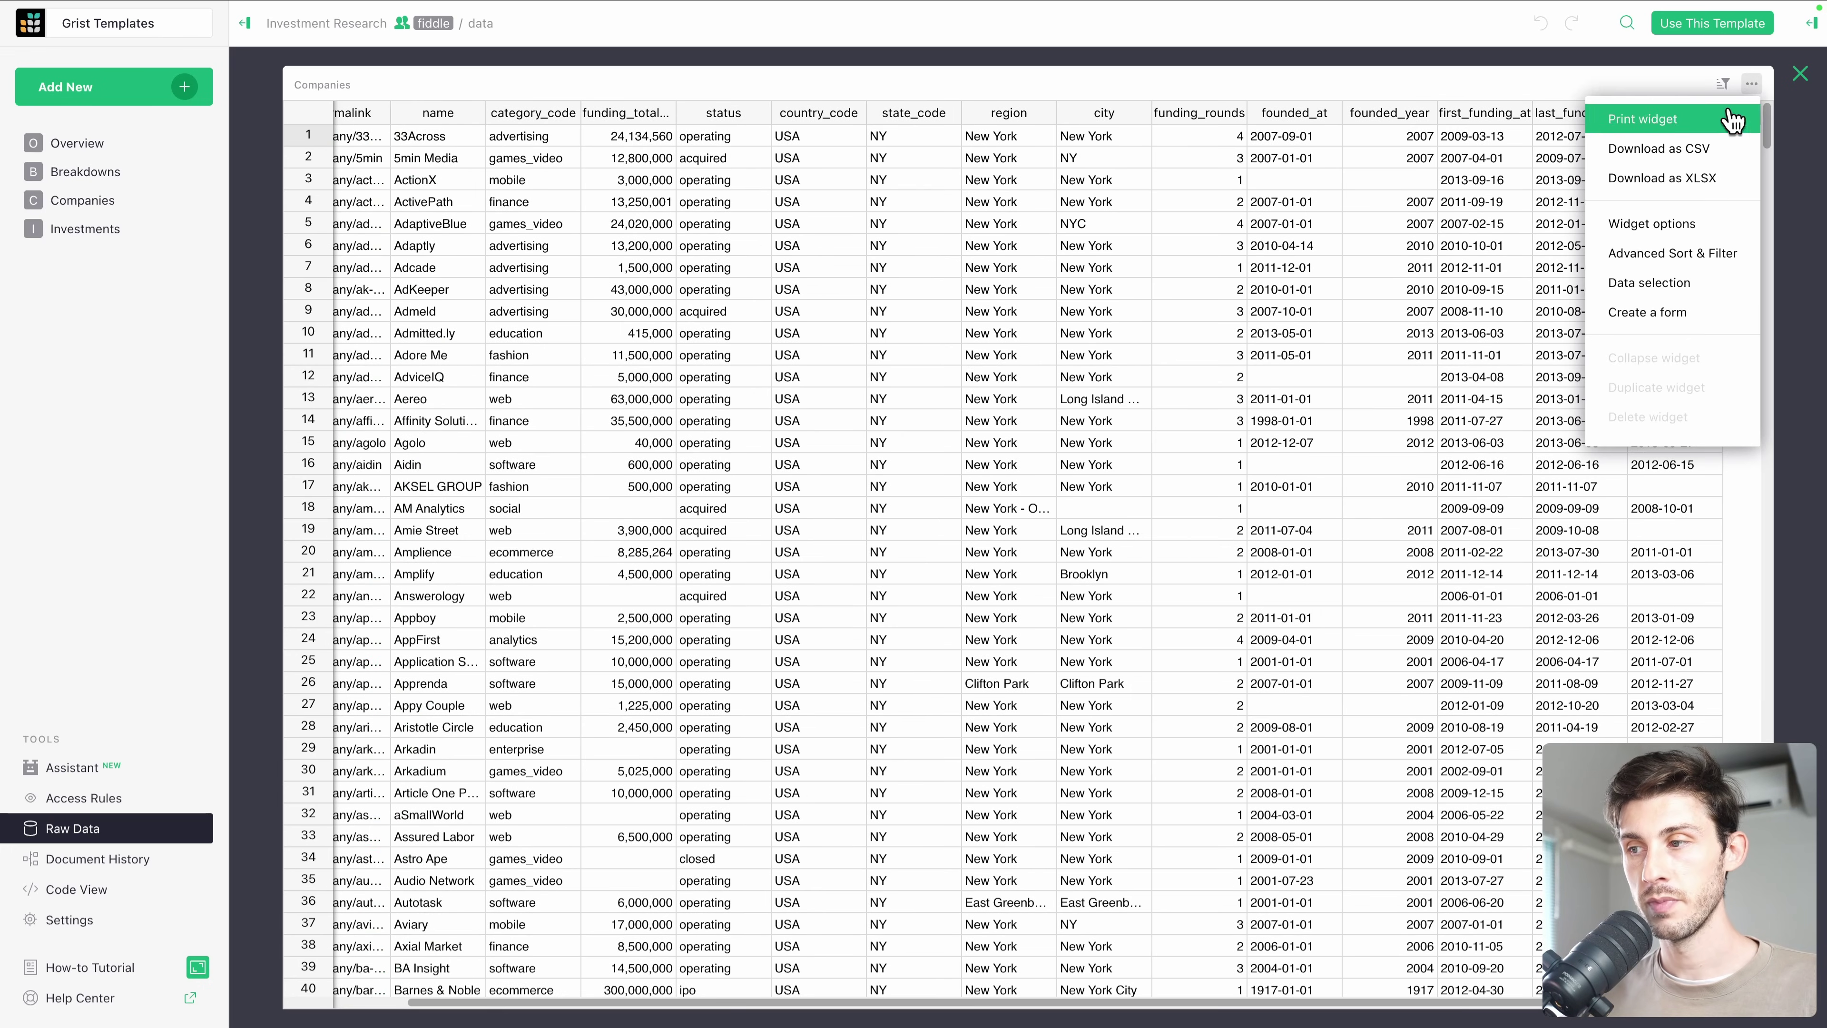
{"action": "left_click", "coordinate": [1661, 178]}
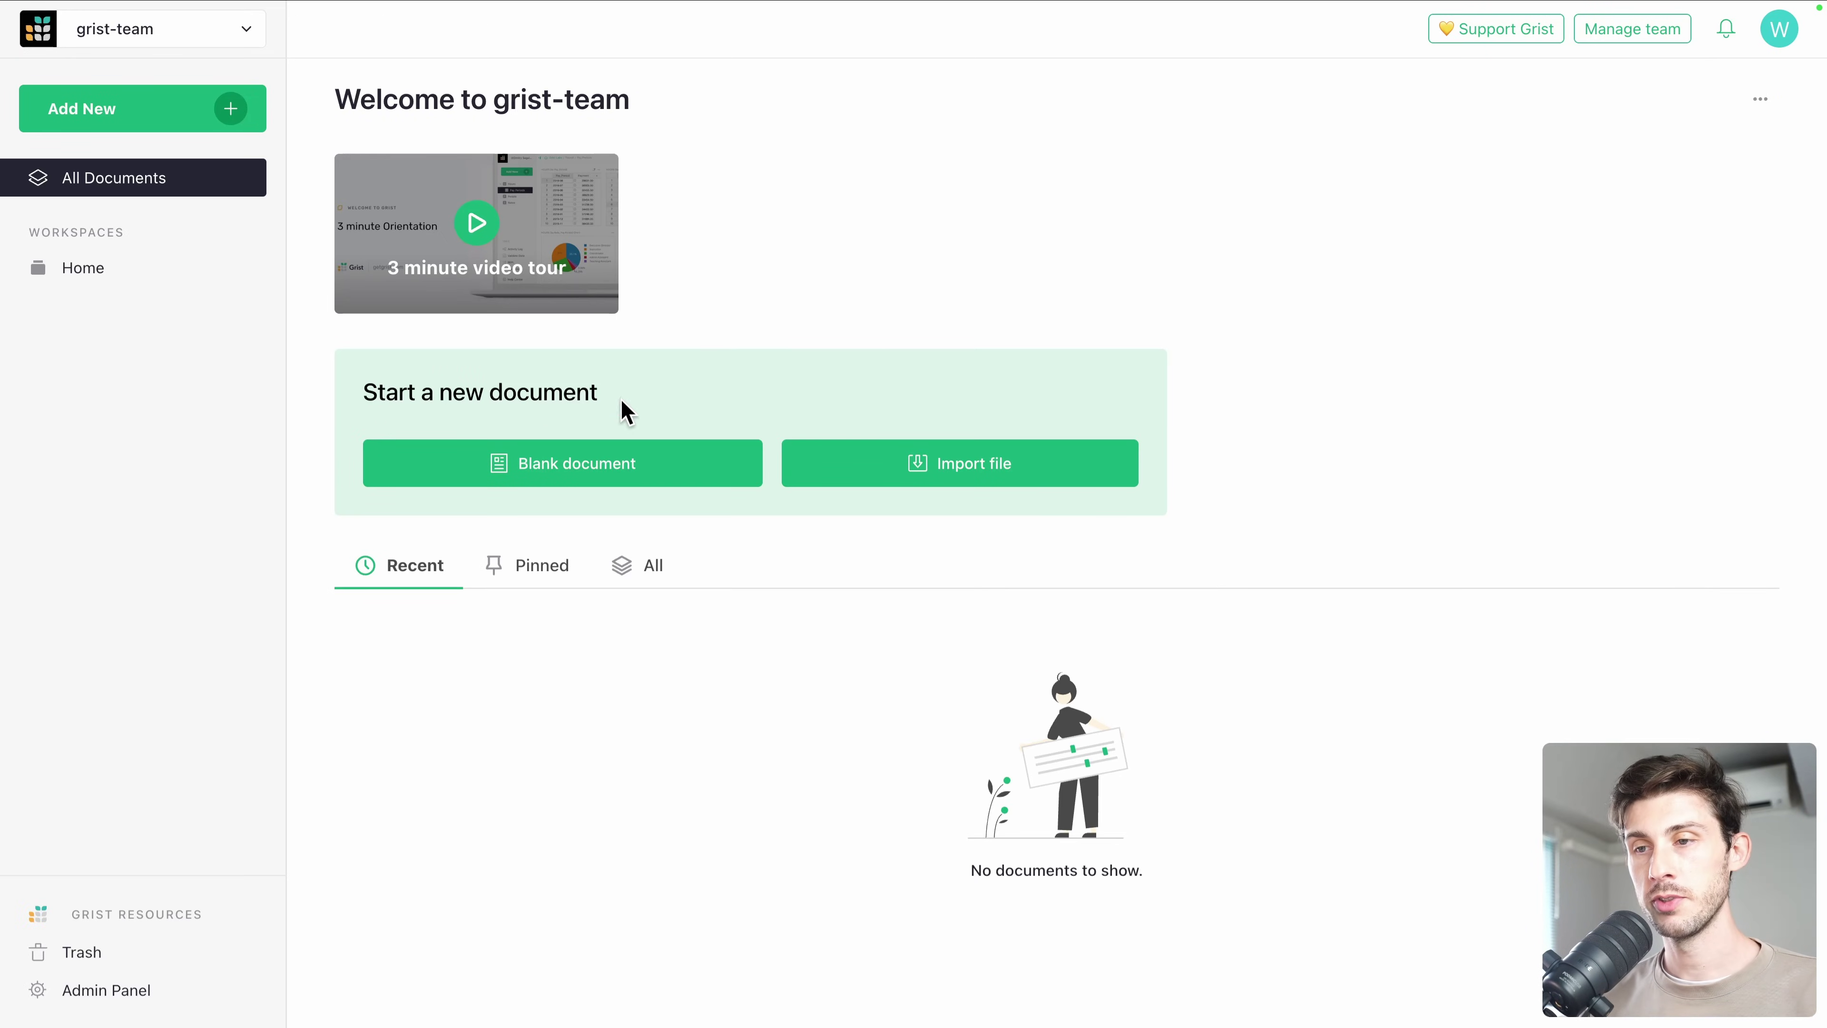
{"action": "left_click", "coordinate": [930, 466]}
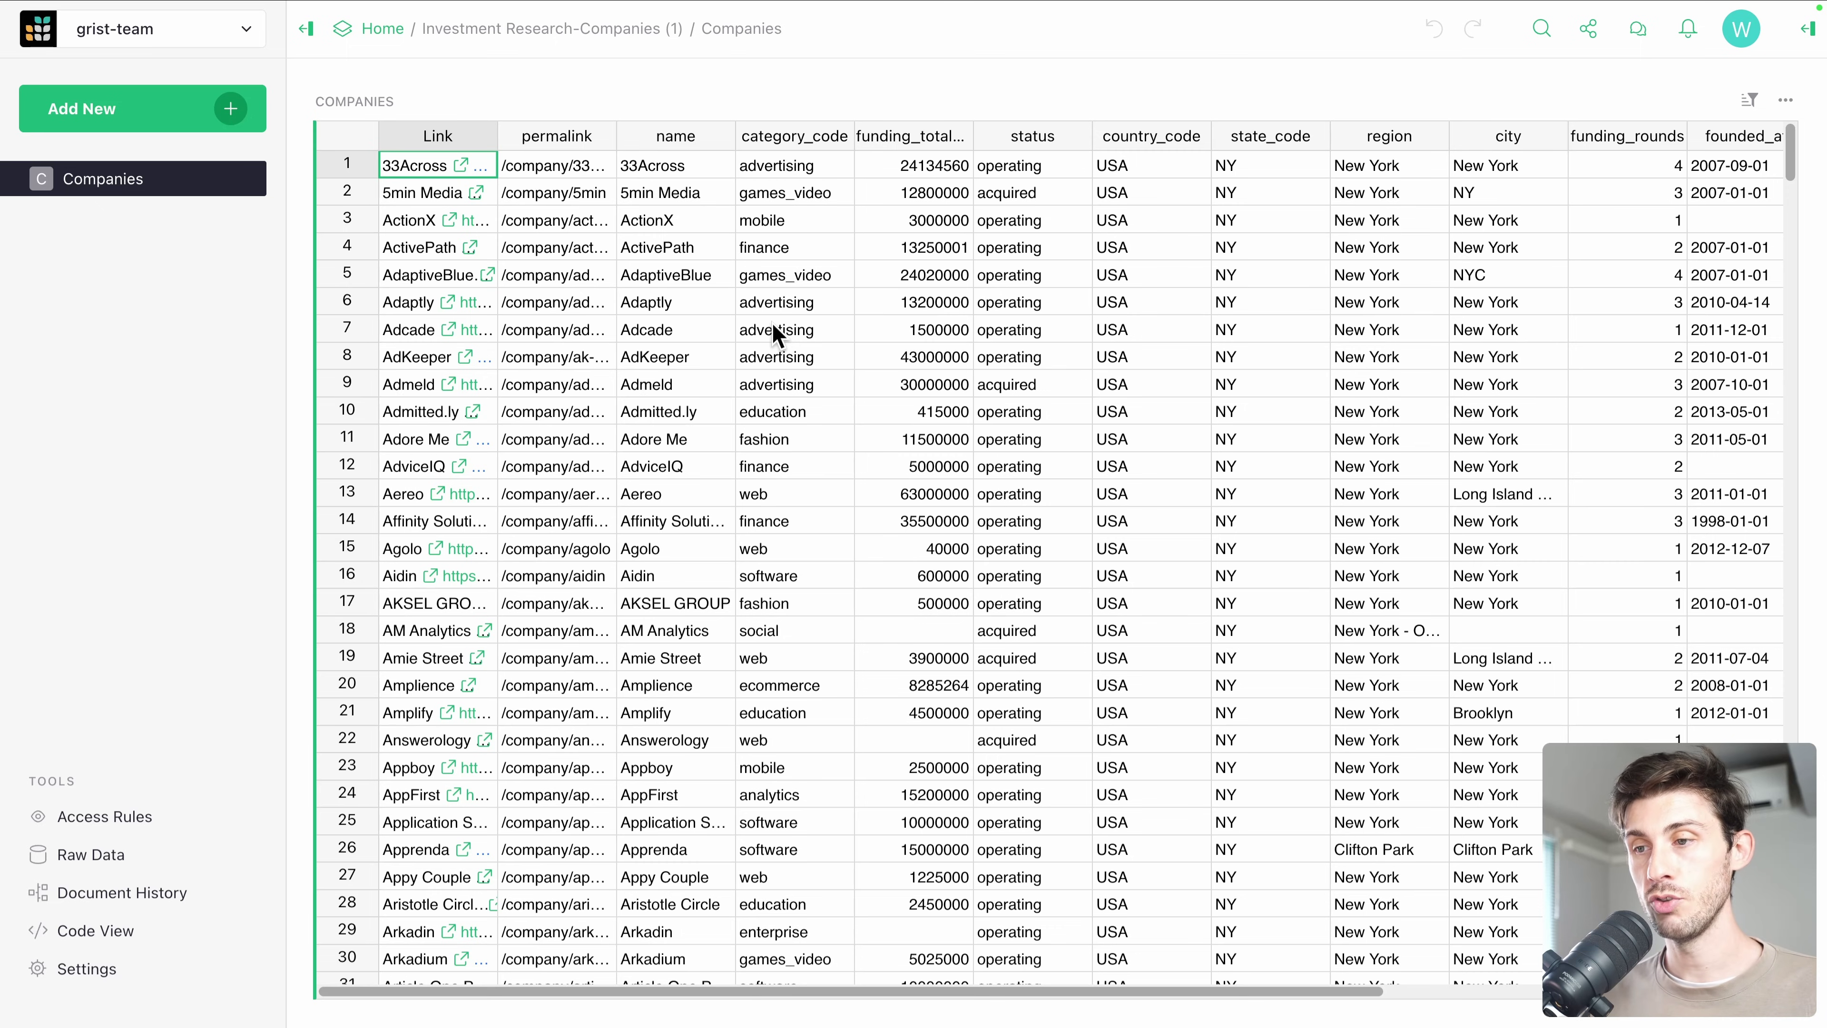
{"action": "scroll", "coordinate": [773, 323], "scroll_direction": "right", "scroll_amount": 5}
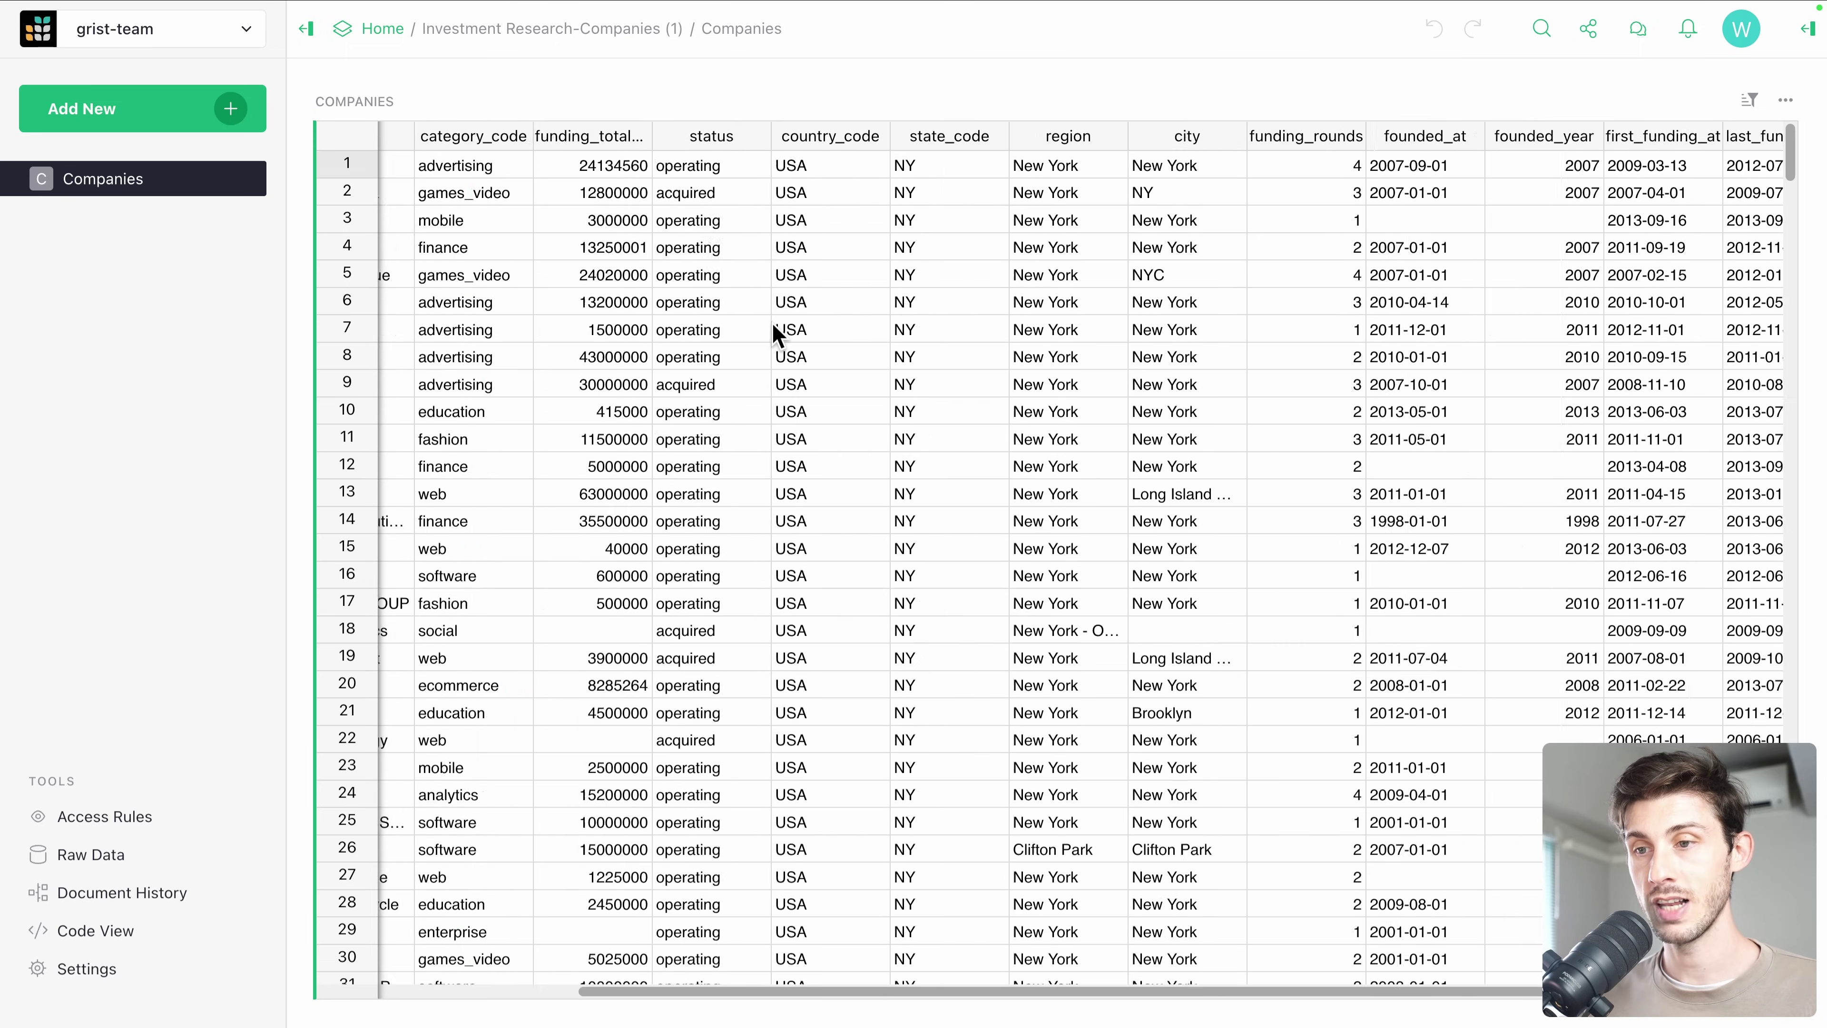
{"action": "scroll", "coordinate": [772, 323], "scroll_direction": "left", "scroll_amount": 5}
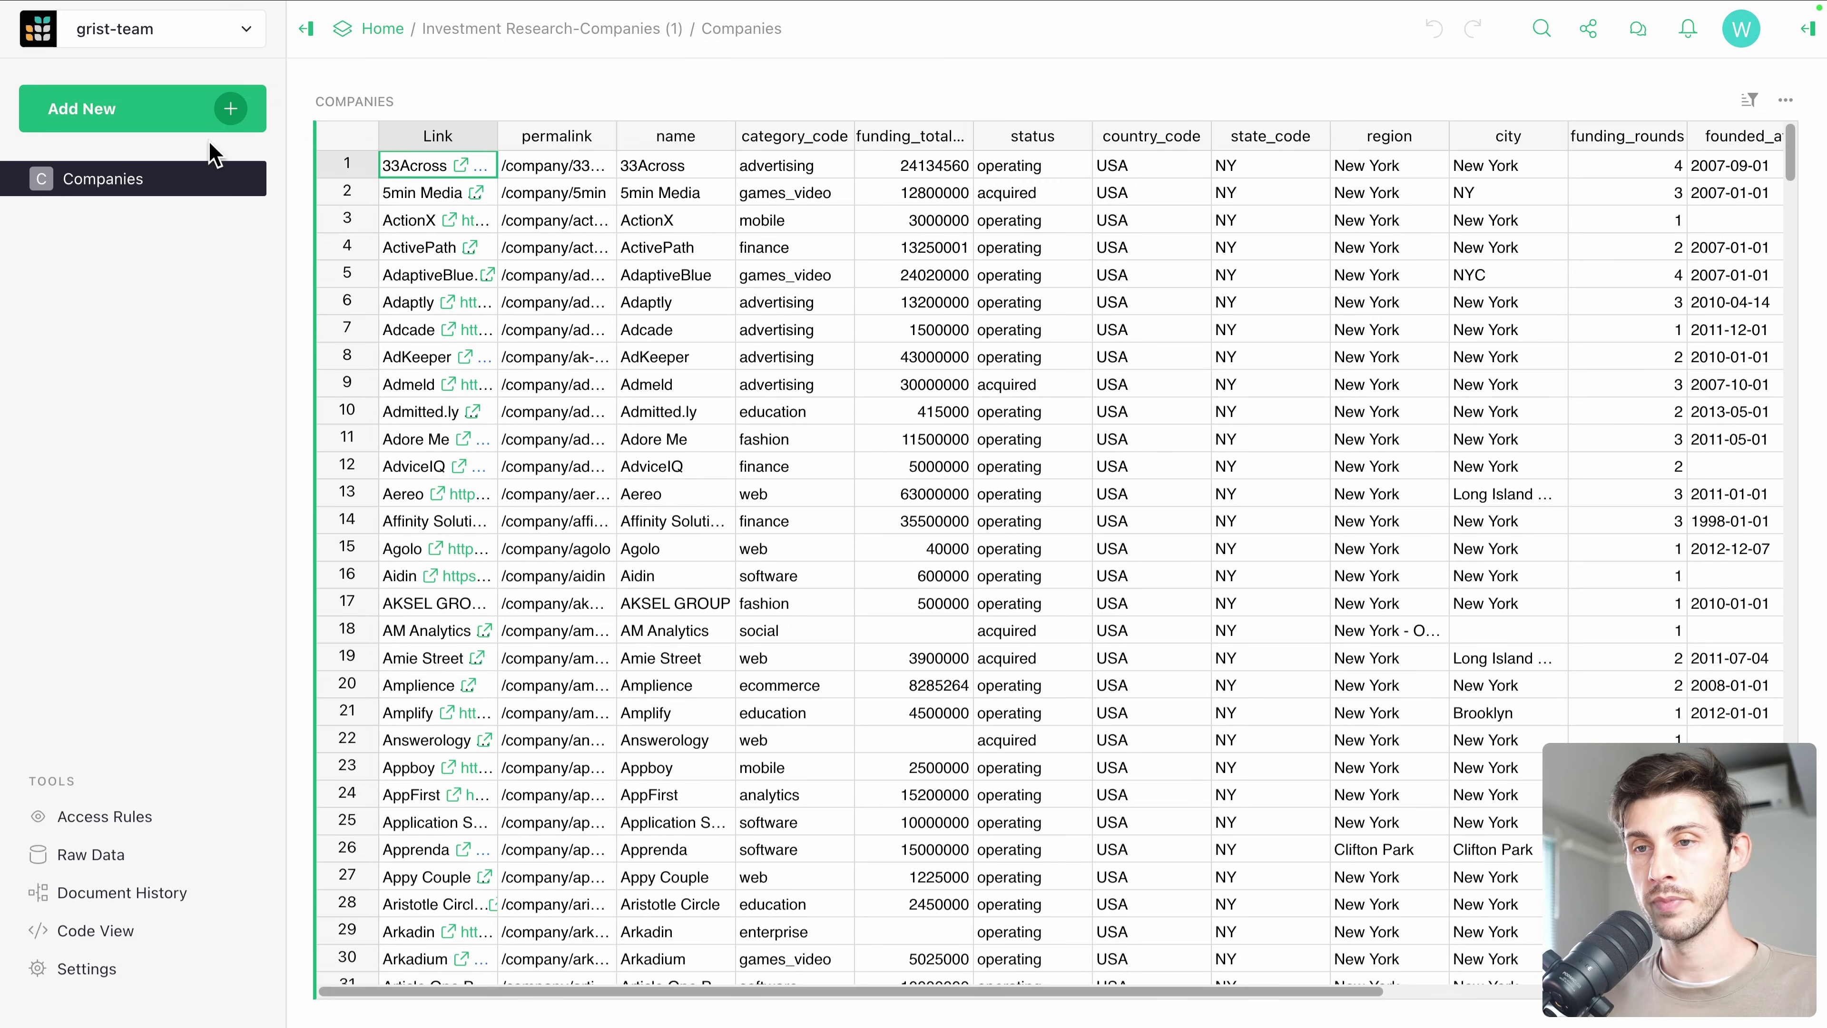
Add a new page with a chart widget based on the Companies table.
{"action": "left_click", "coordinate": [231, 113]}
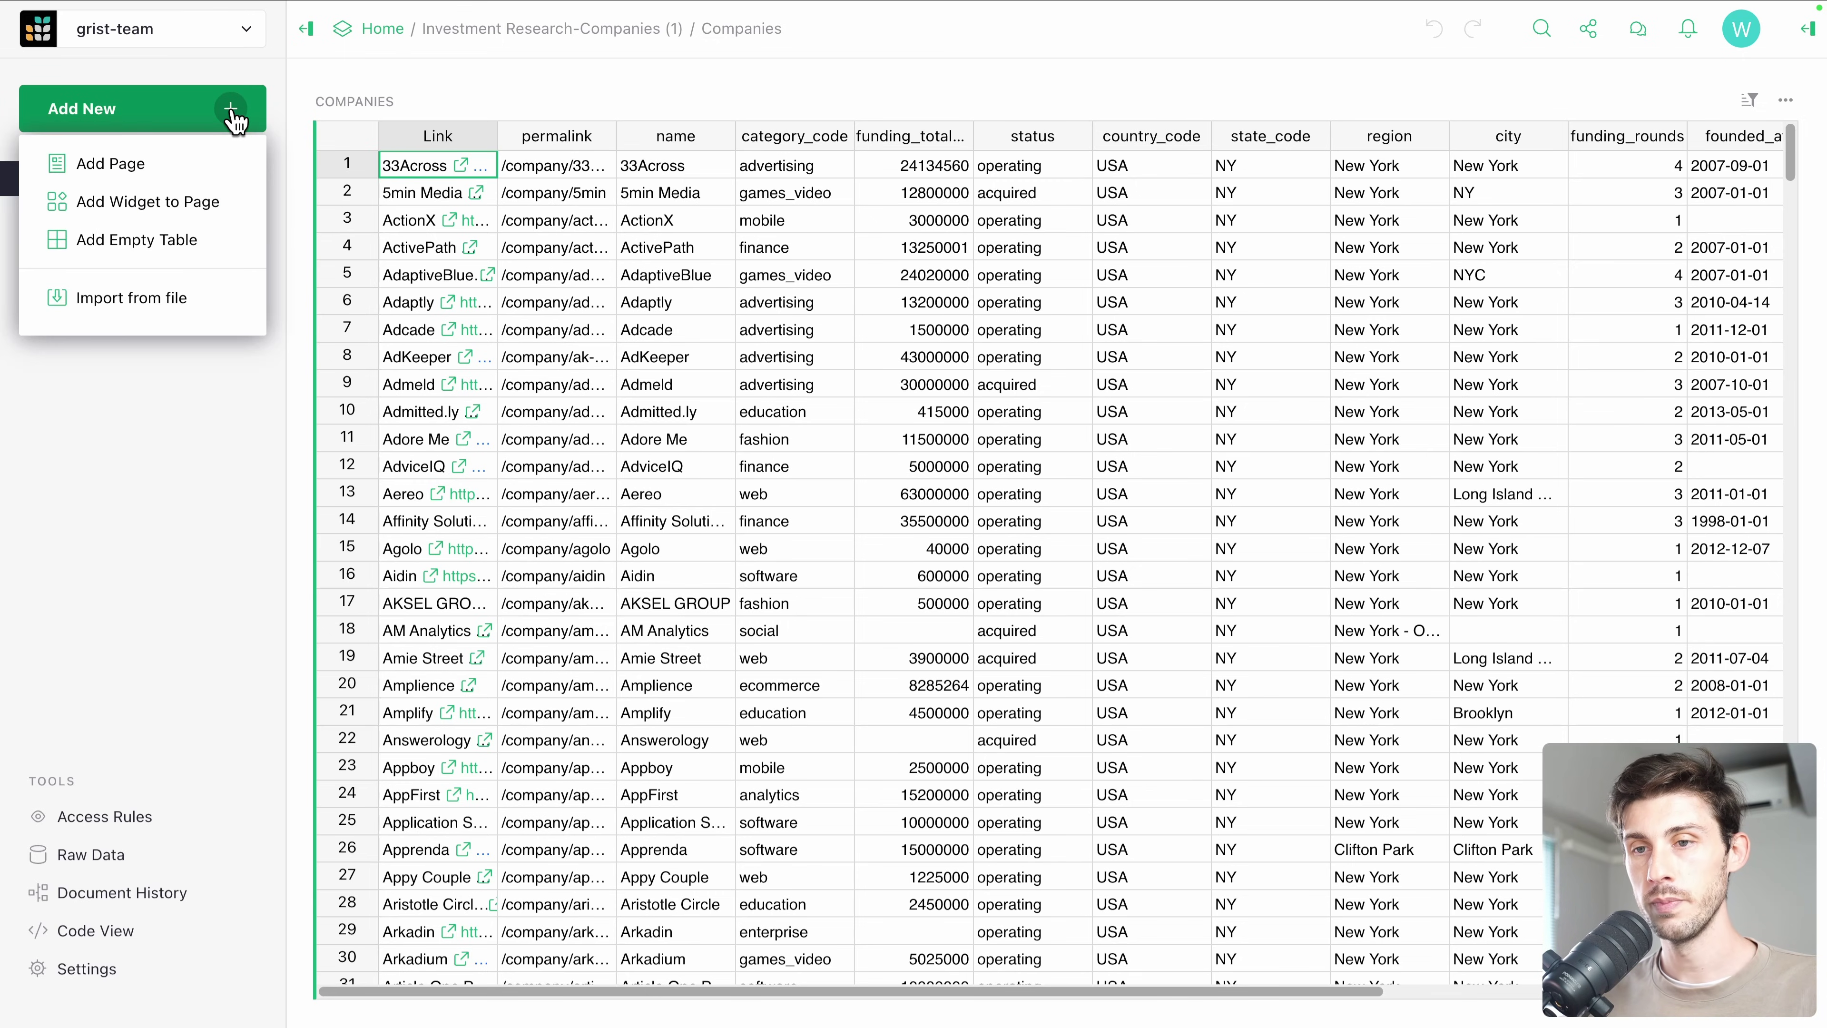
{"action": "left_click", "coordinate": [165, 165]}
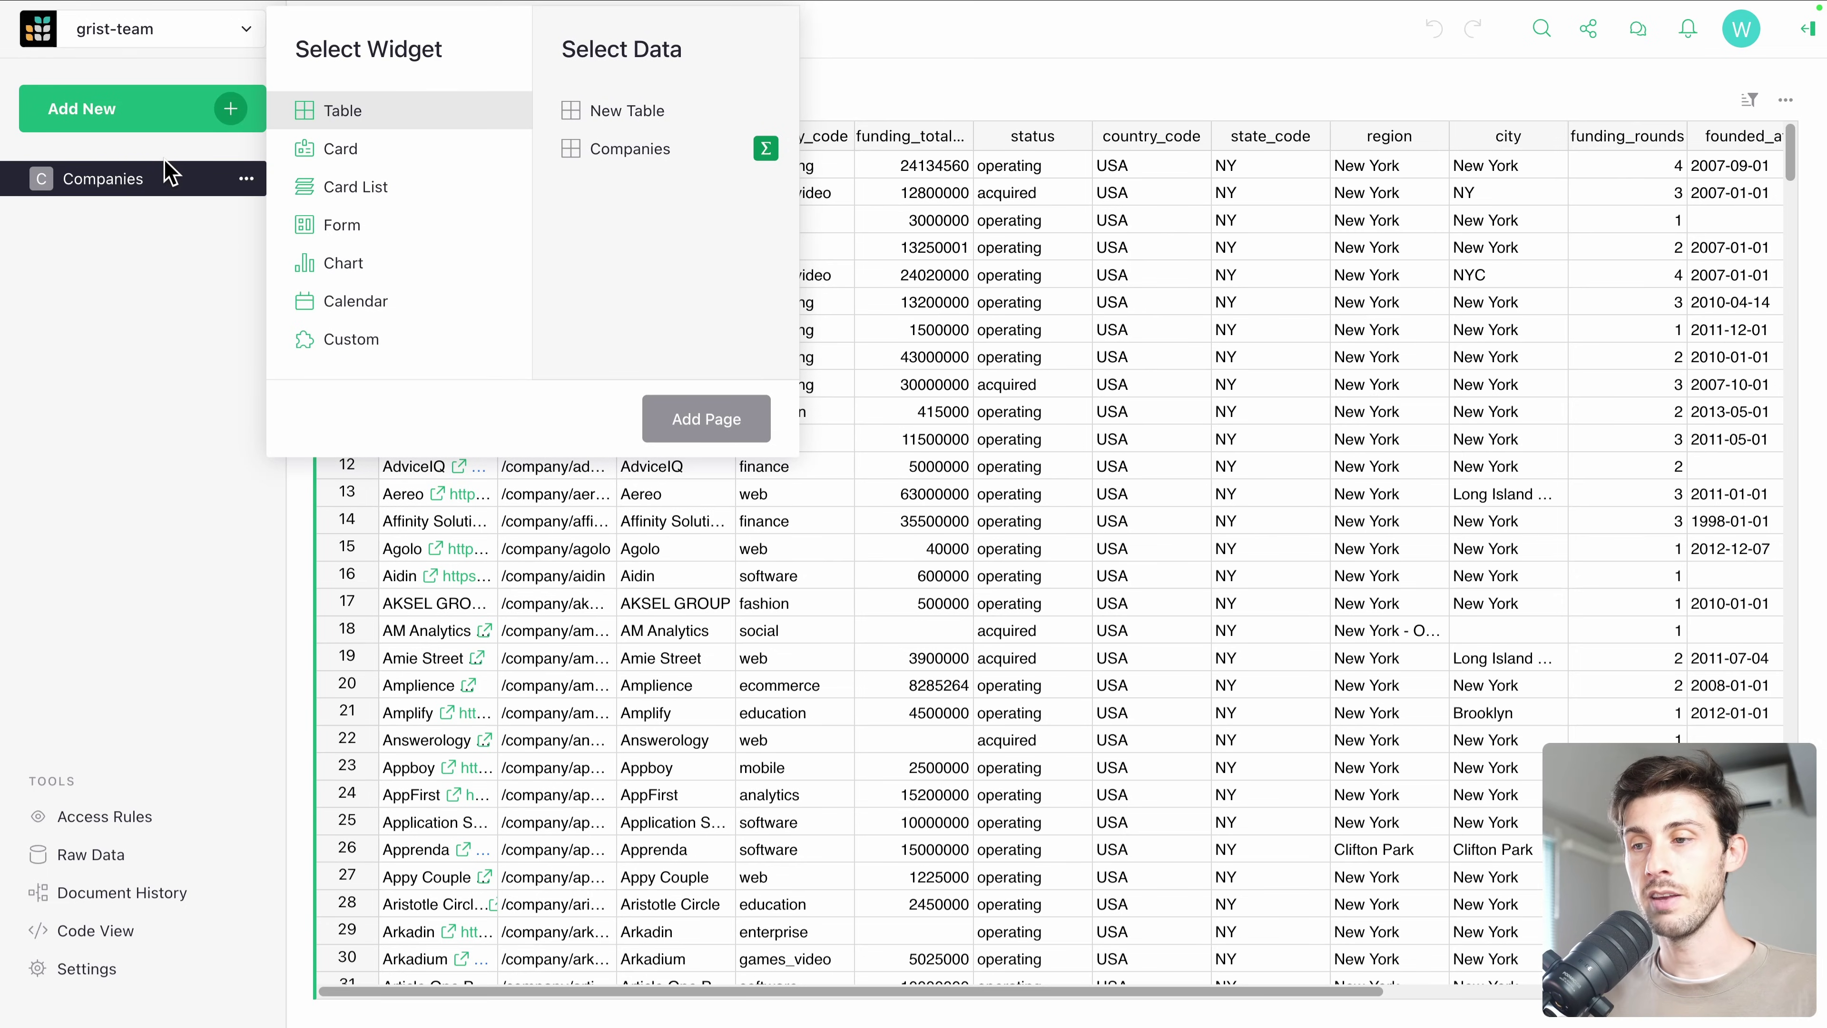
{"action": "left_click", "coordinate": [344, 270]}
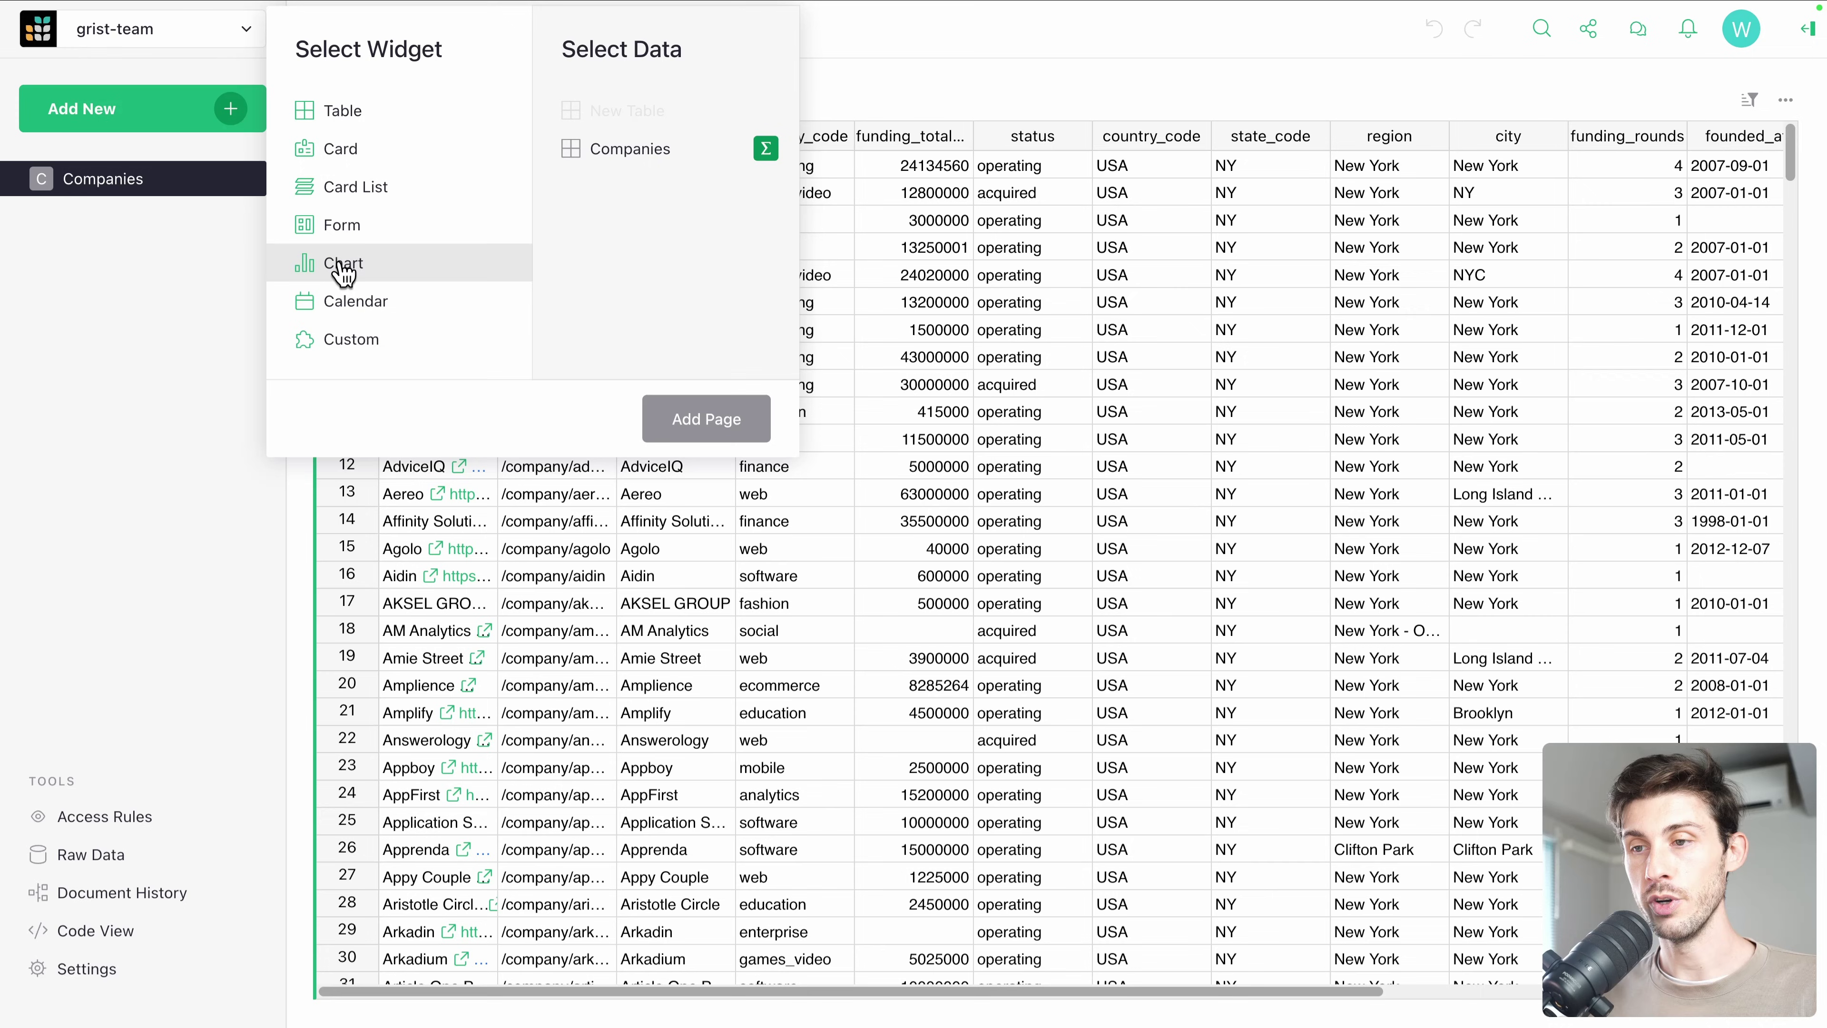
{"action": "left_click", "coordinate": [628, 162]}
{"action": "left_click", "coordinate": [689, 414]}
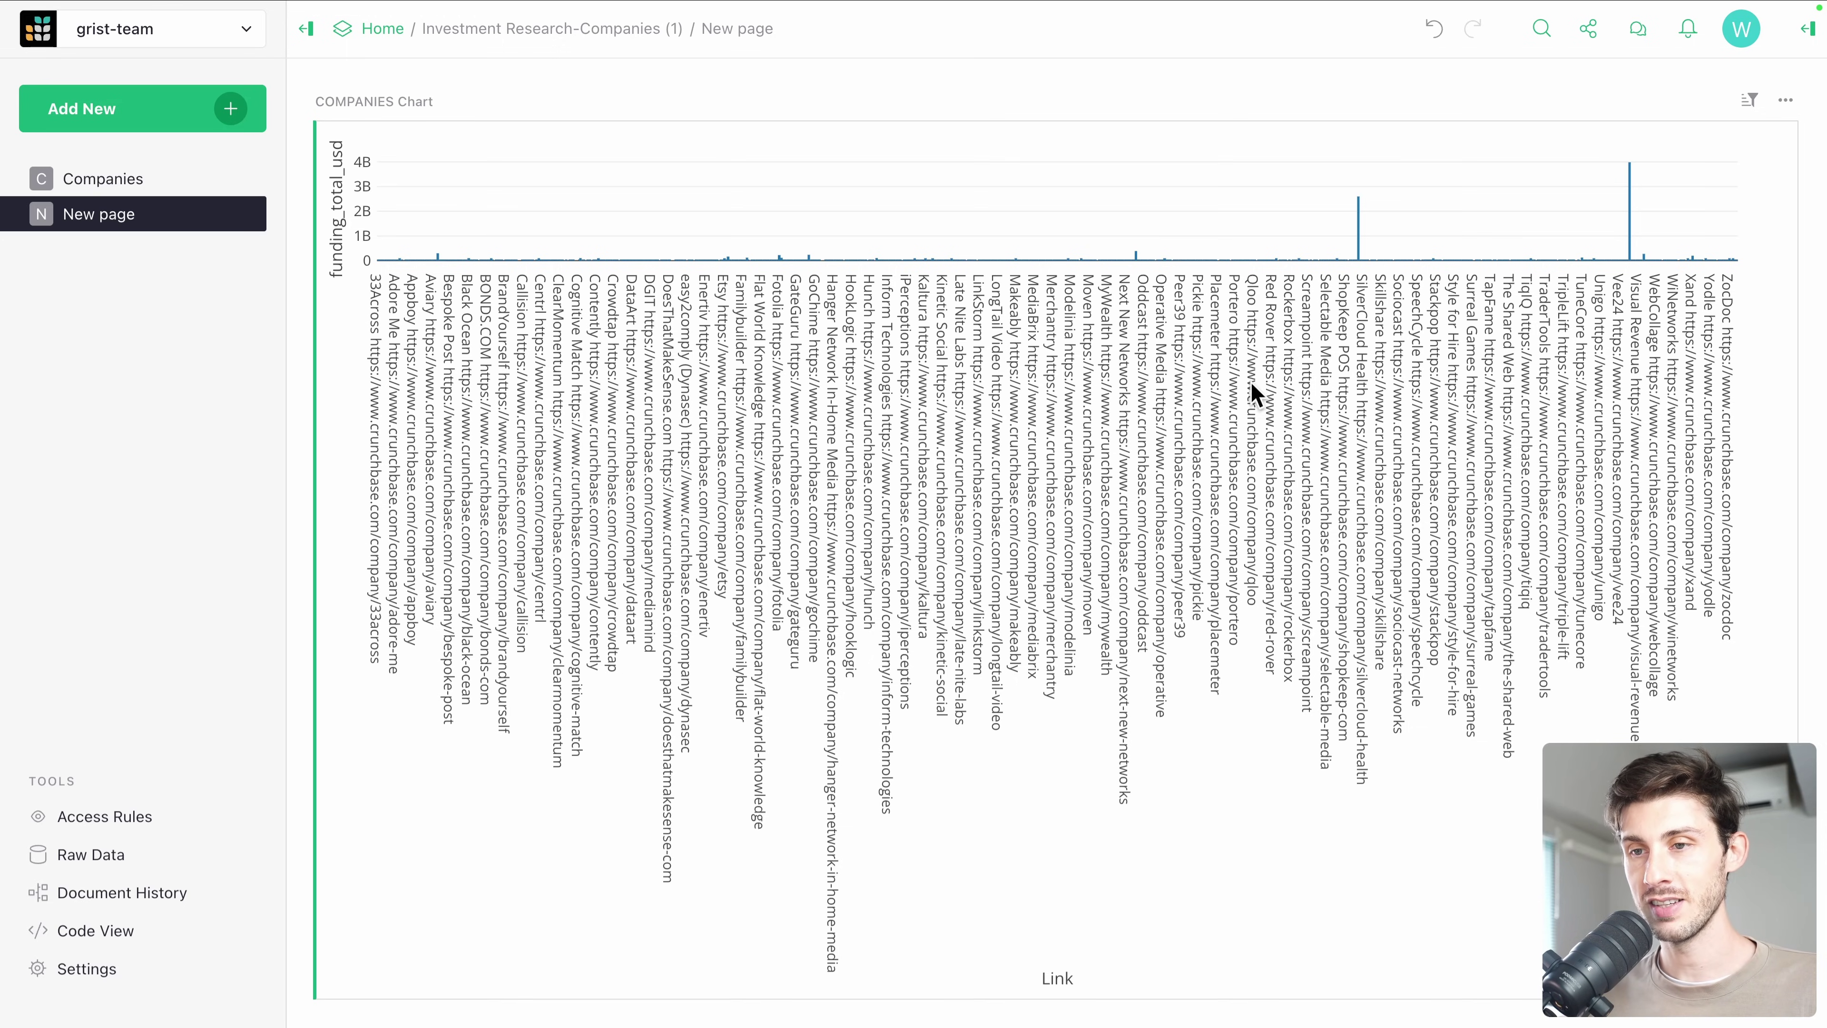
Turn the chart into a pie chart labelled by category_code.
{"action": "left_click", "coordinate": [1786, 103]}
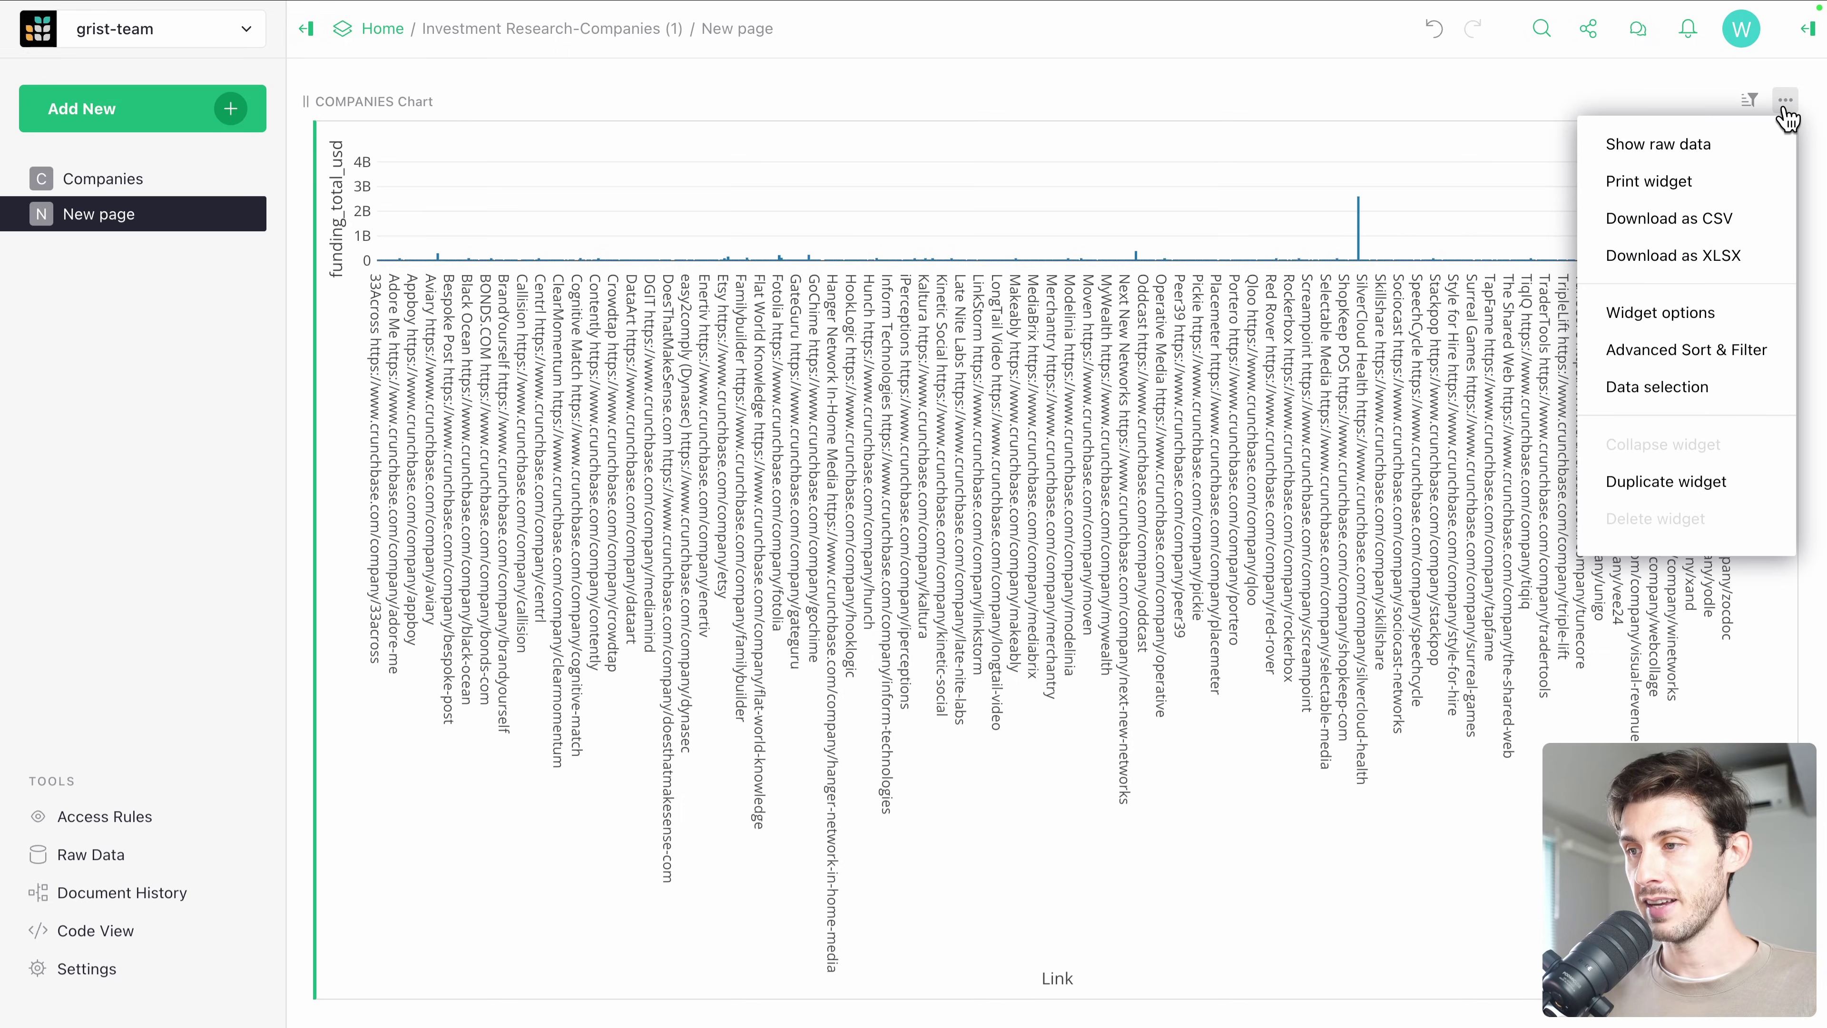
{"action": "left_click", "coordinate": [1659, 312]}
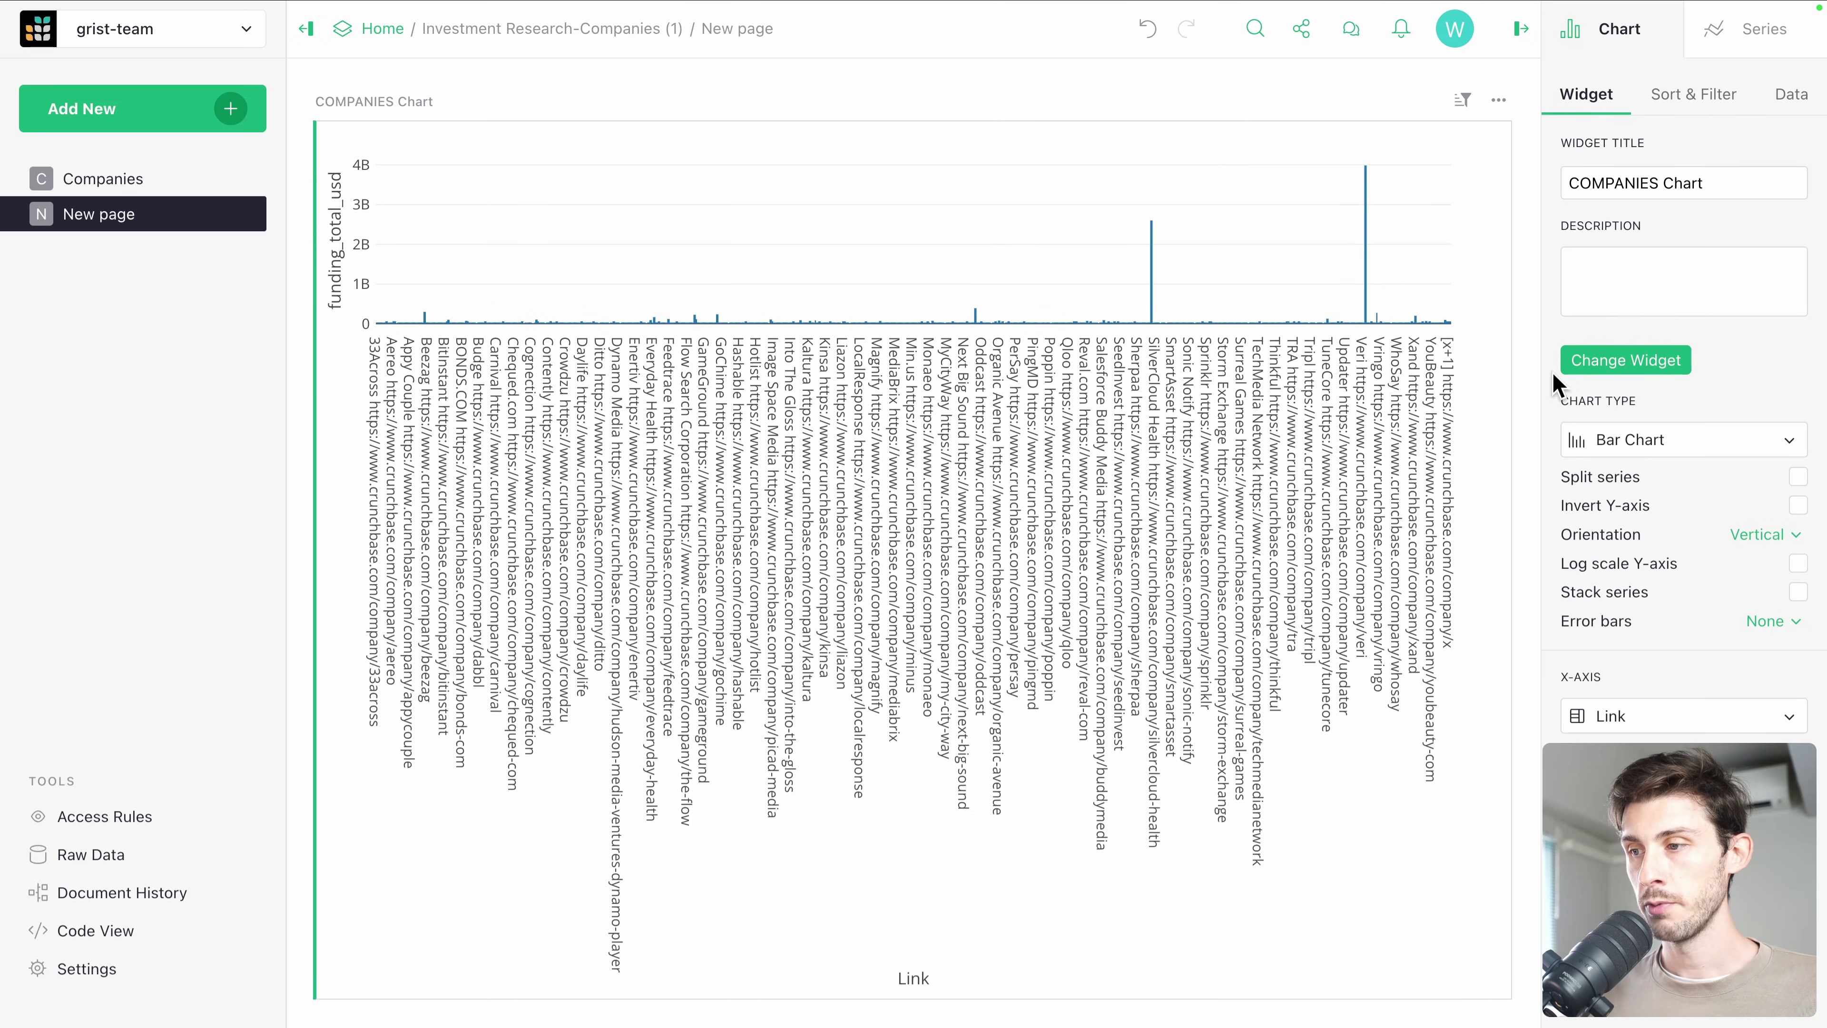
{"action": "left_click", "coordinate": [1654, 440]}
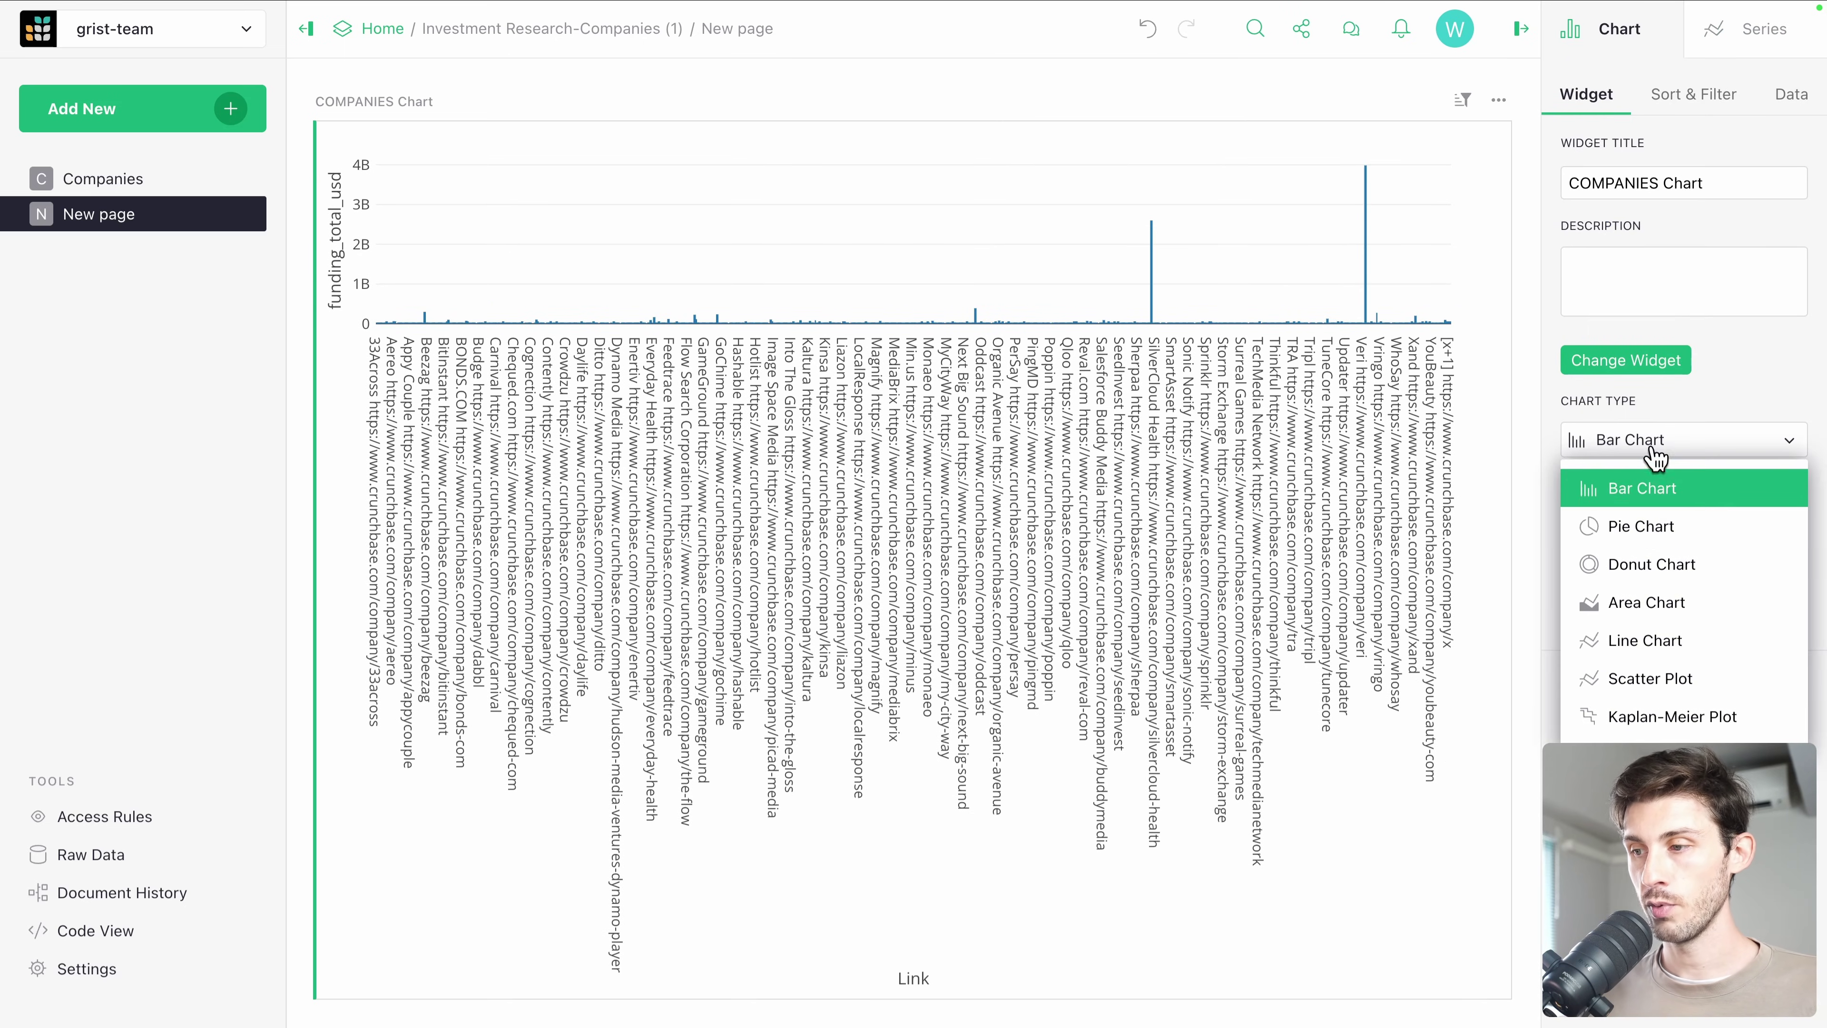
{"action": "left_click", "coordinate": [1706, 541]}
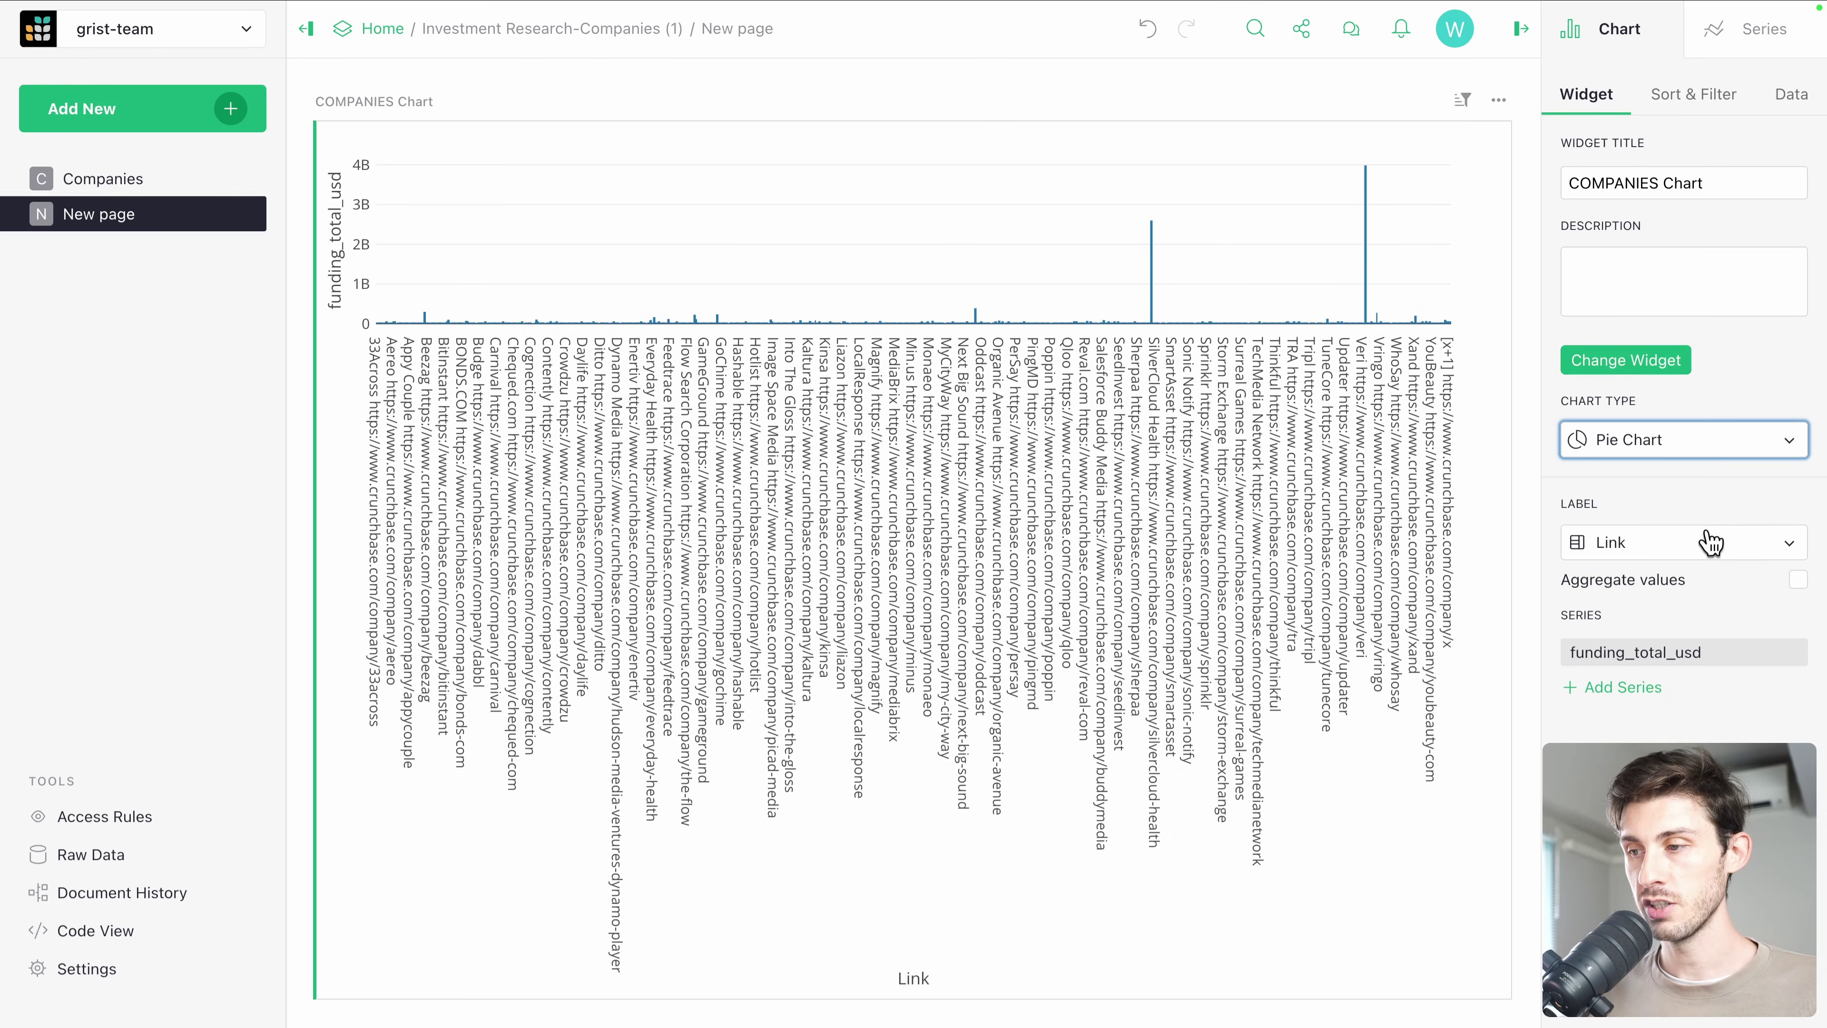
{"action": "left_click", "coordinate": [1669, 553]}
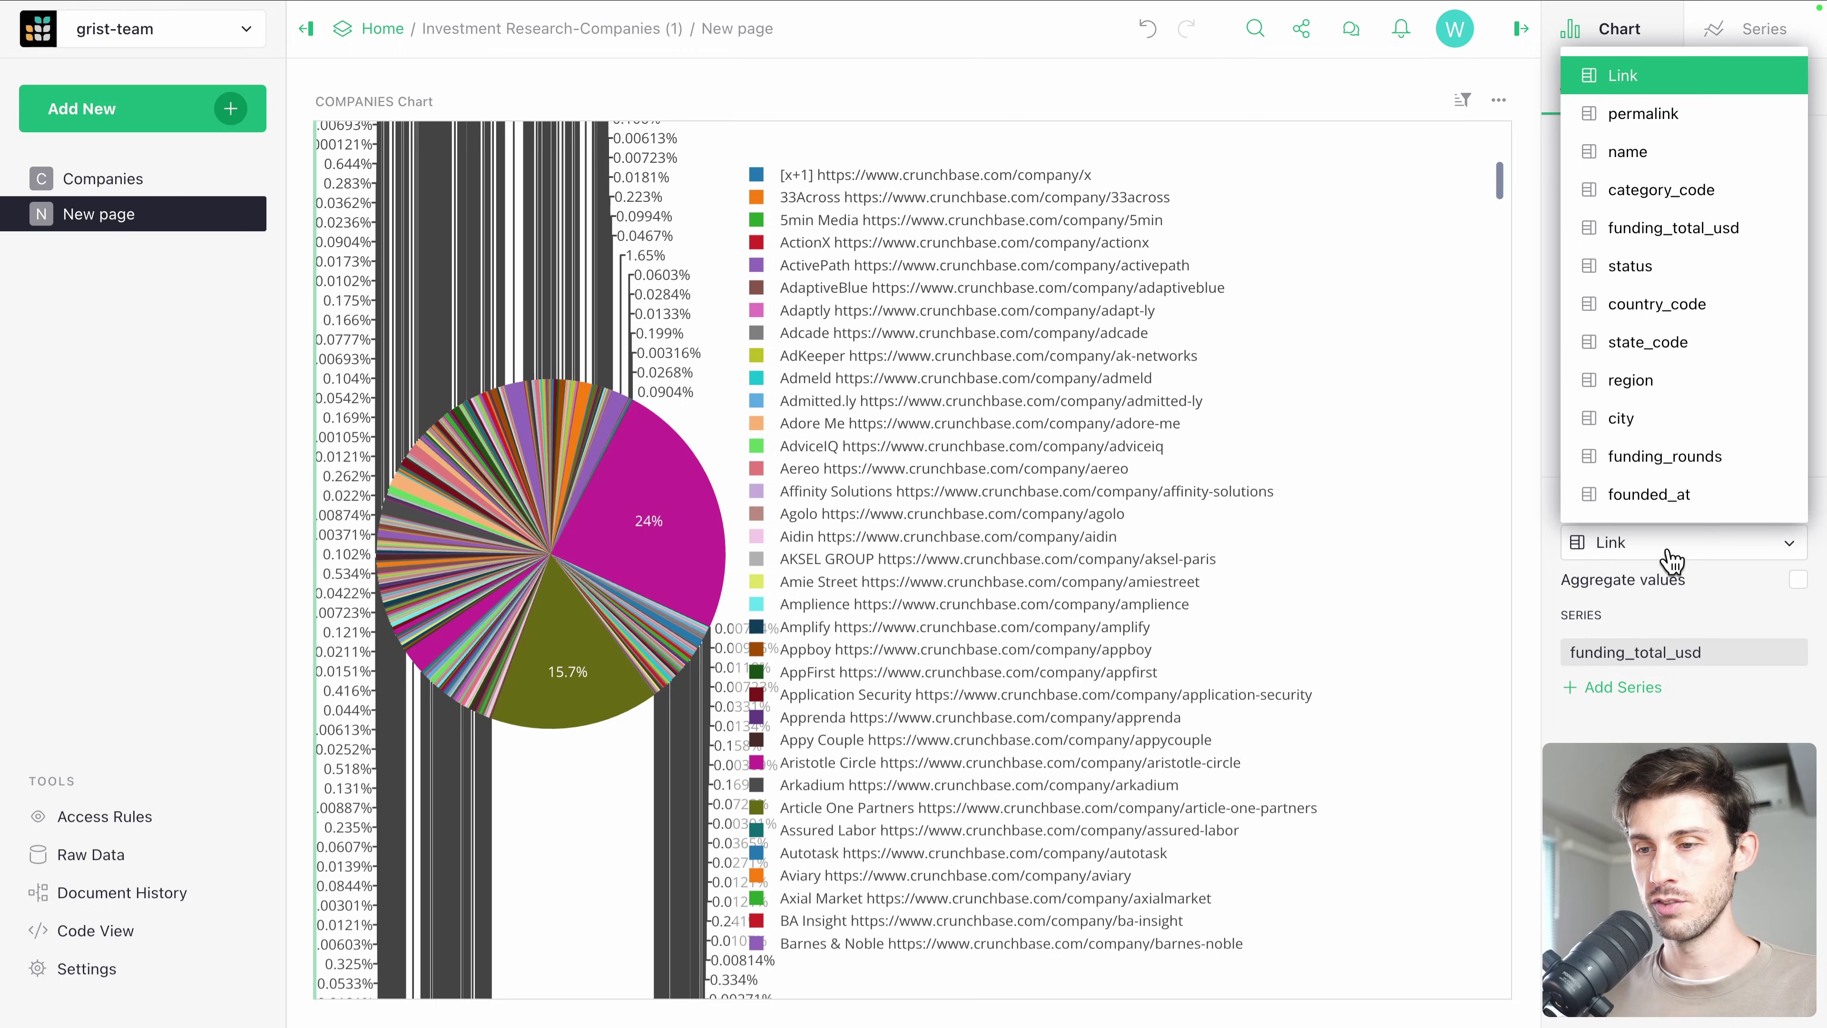
{"action": "scroll", "coordinate": [1679, 472], "scroll_direction": "down", "scroll_amount": 1}
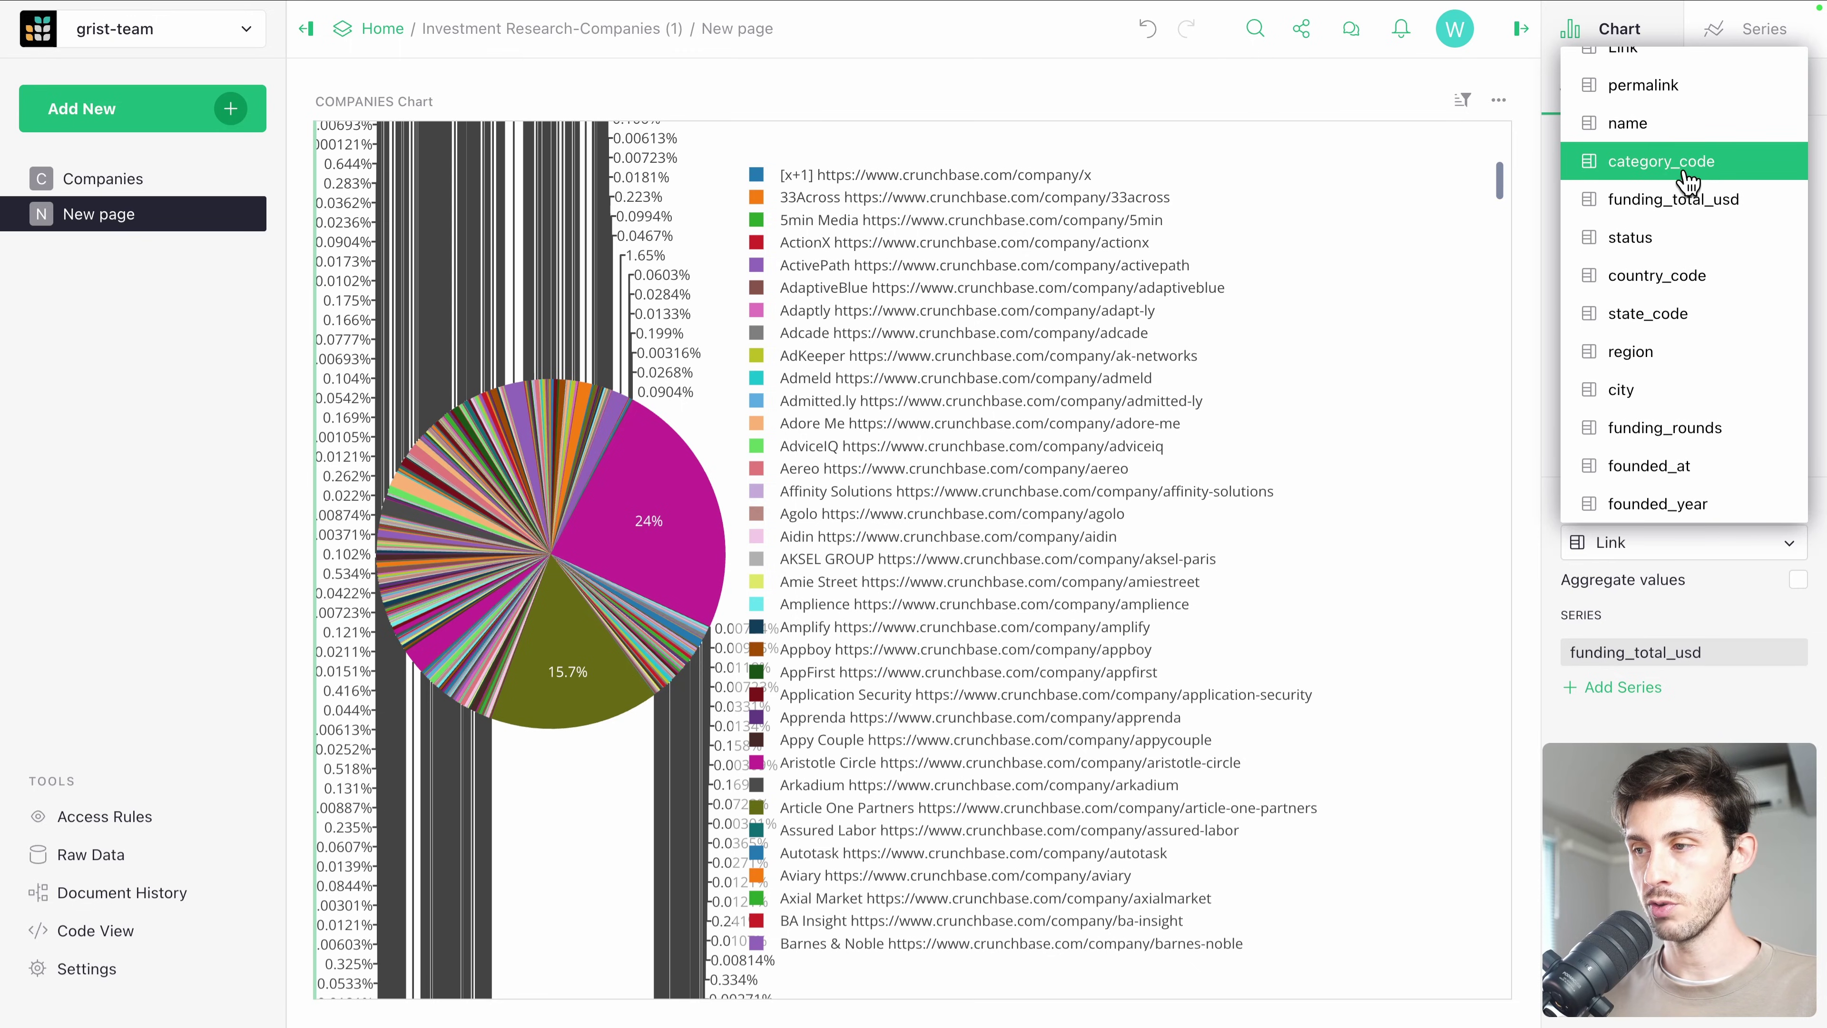
{"action": "key", "text": "Escape"}
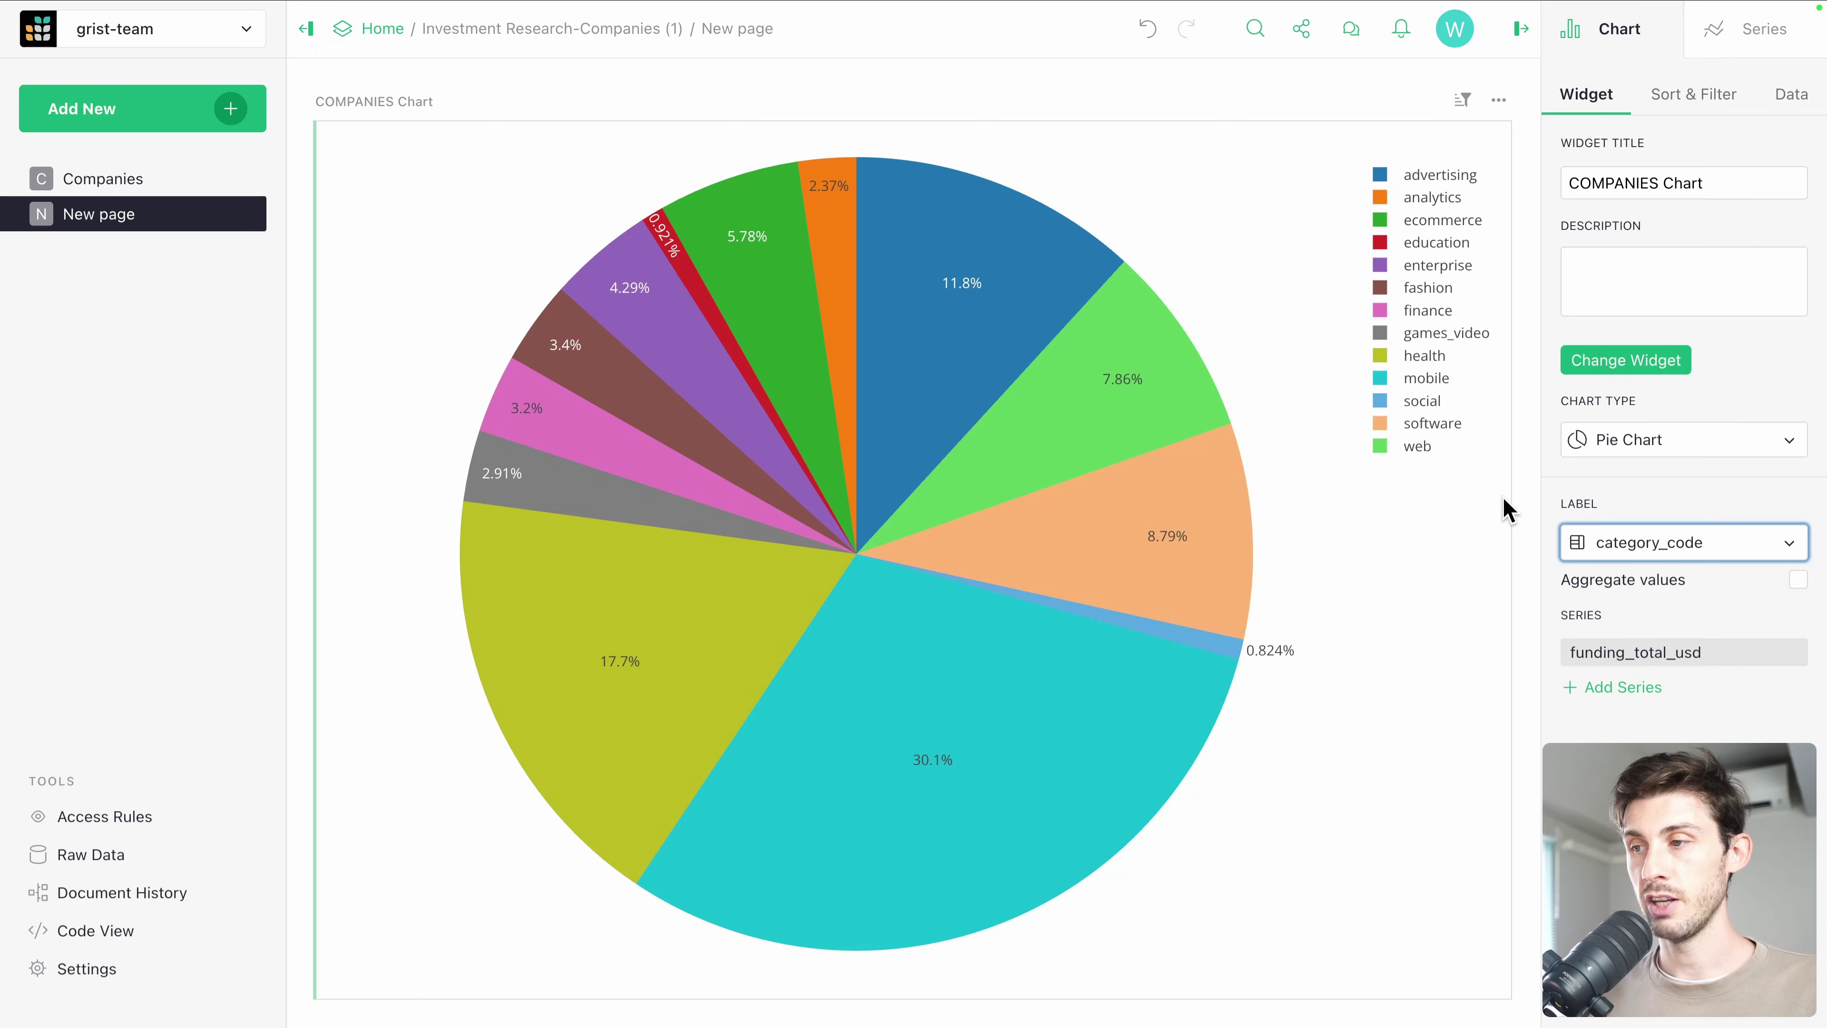
Check the pie chart's data settings, then rename New page to 'Companies Dashboard'.
{"action": "left_click", "coordinate": [1680, 104]}
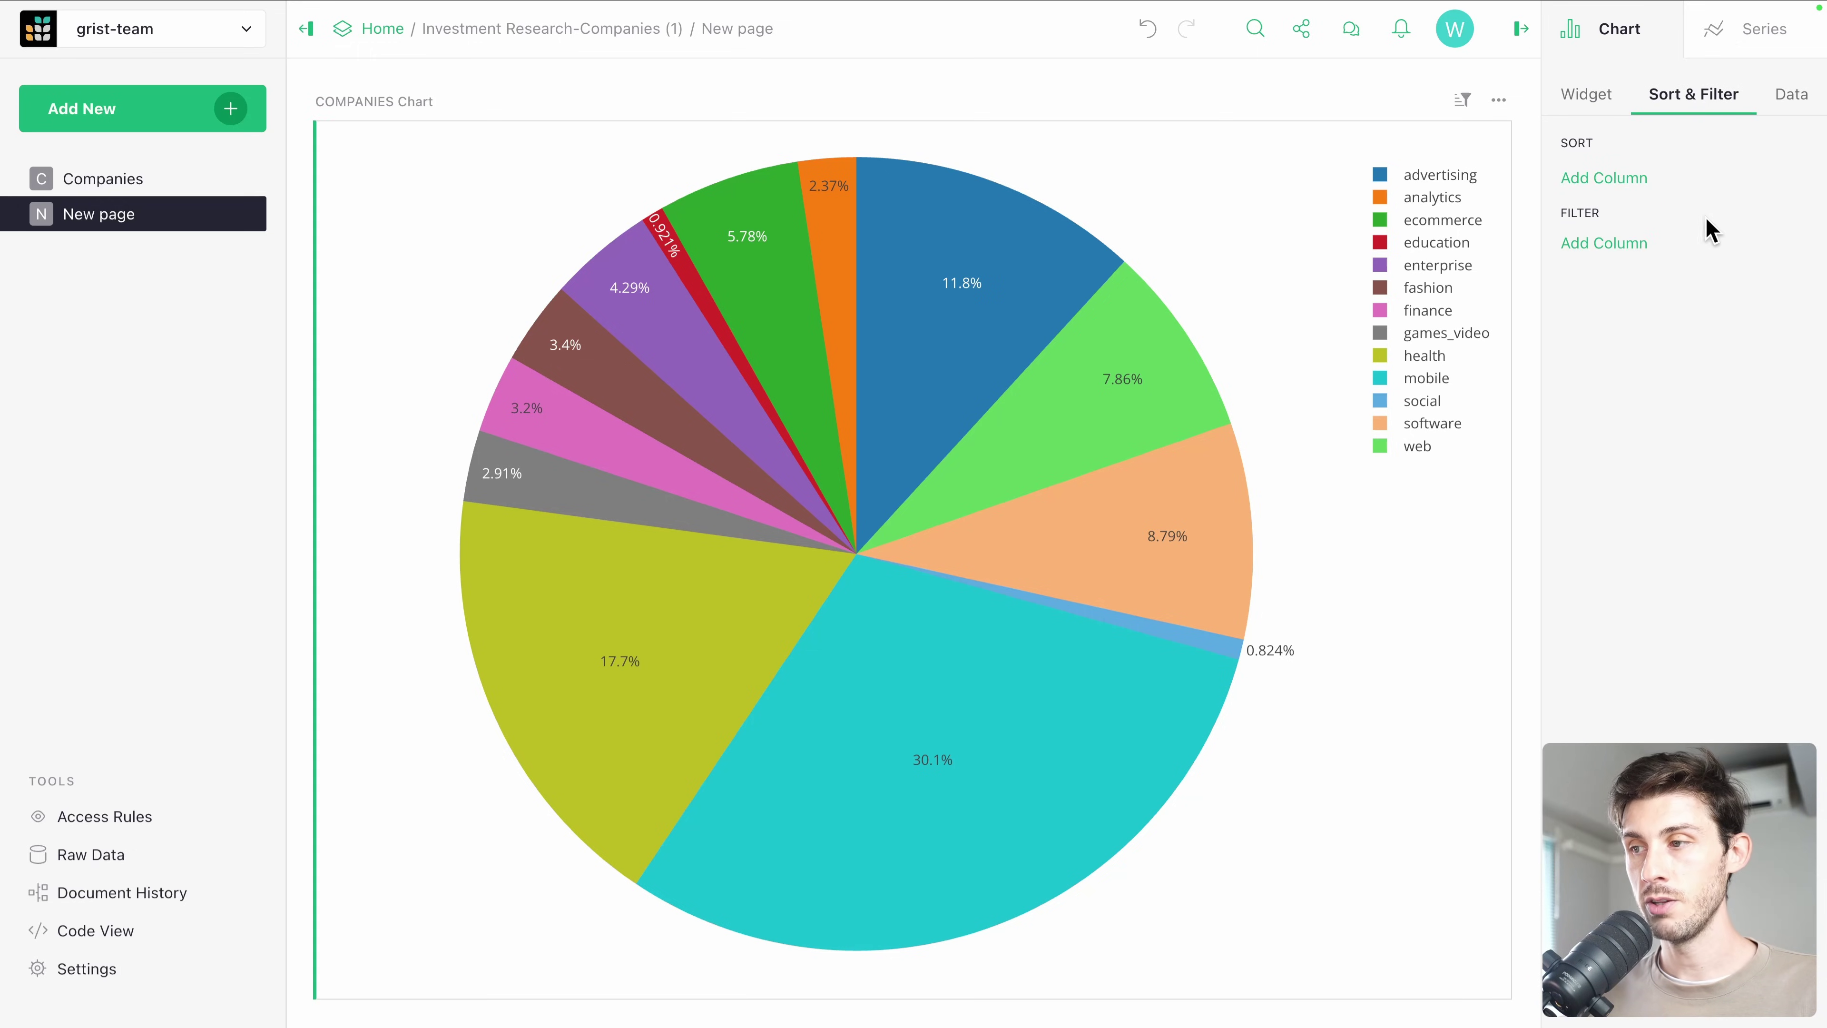
{"action": "left_click", "coordinate": [1785, 95]}
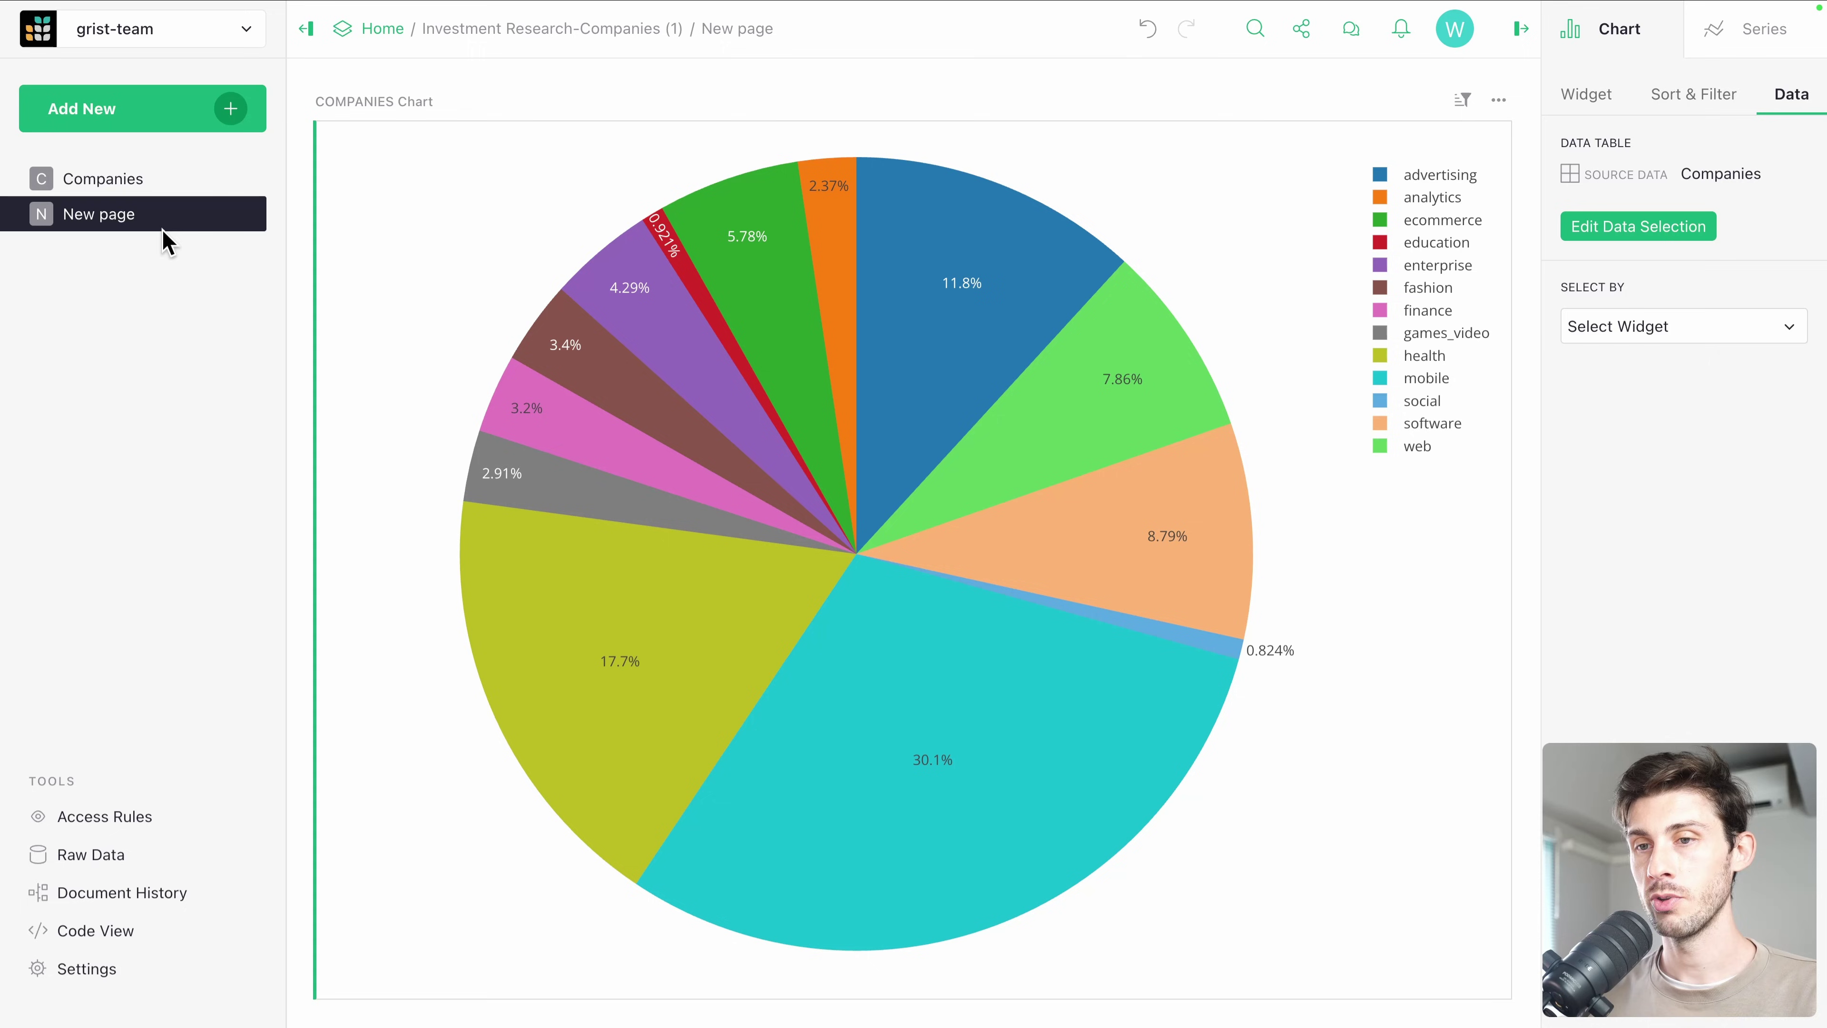
{"action": "left_click", "coordinate": [263, 216]}
{"action": "left_click", "coordinate": [265, 251]}
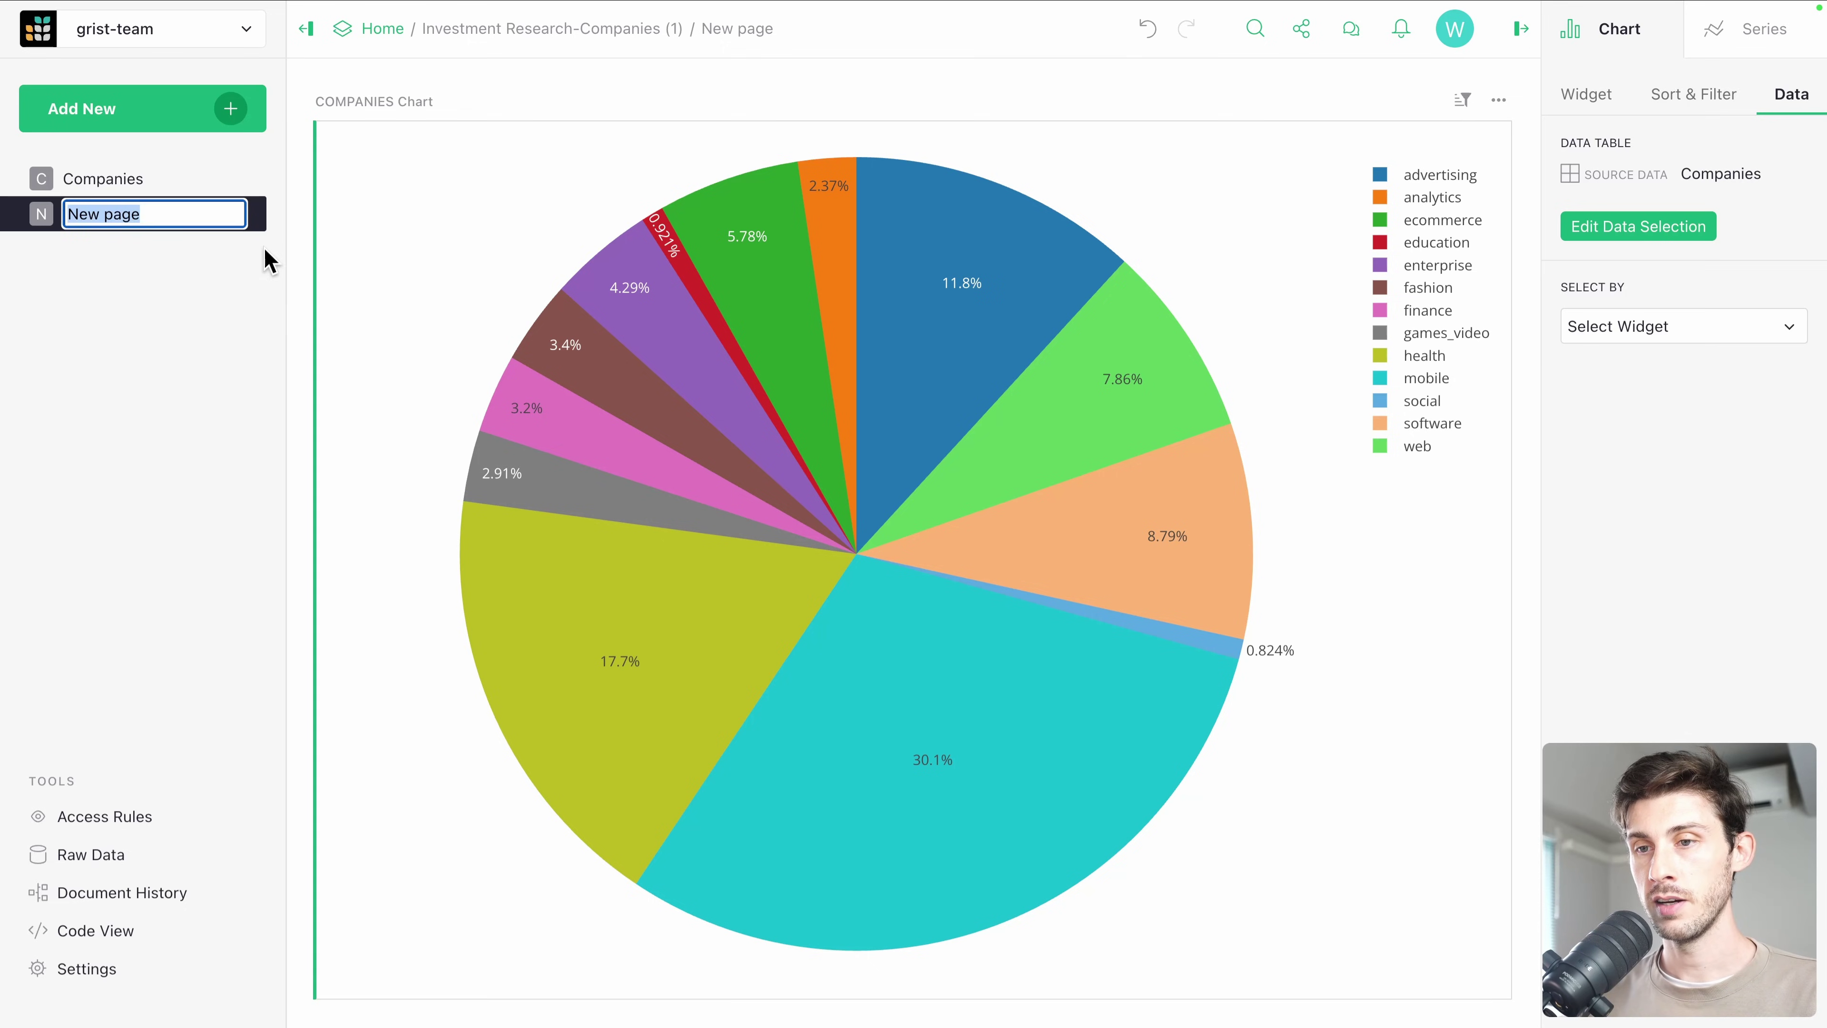
{"action": "type", "text": "Companies Dashboard"}
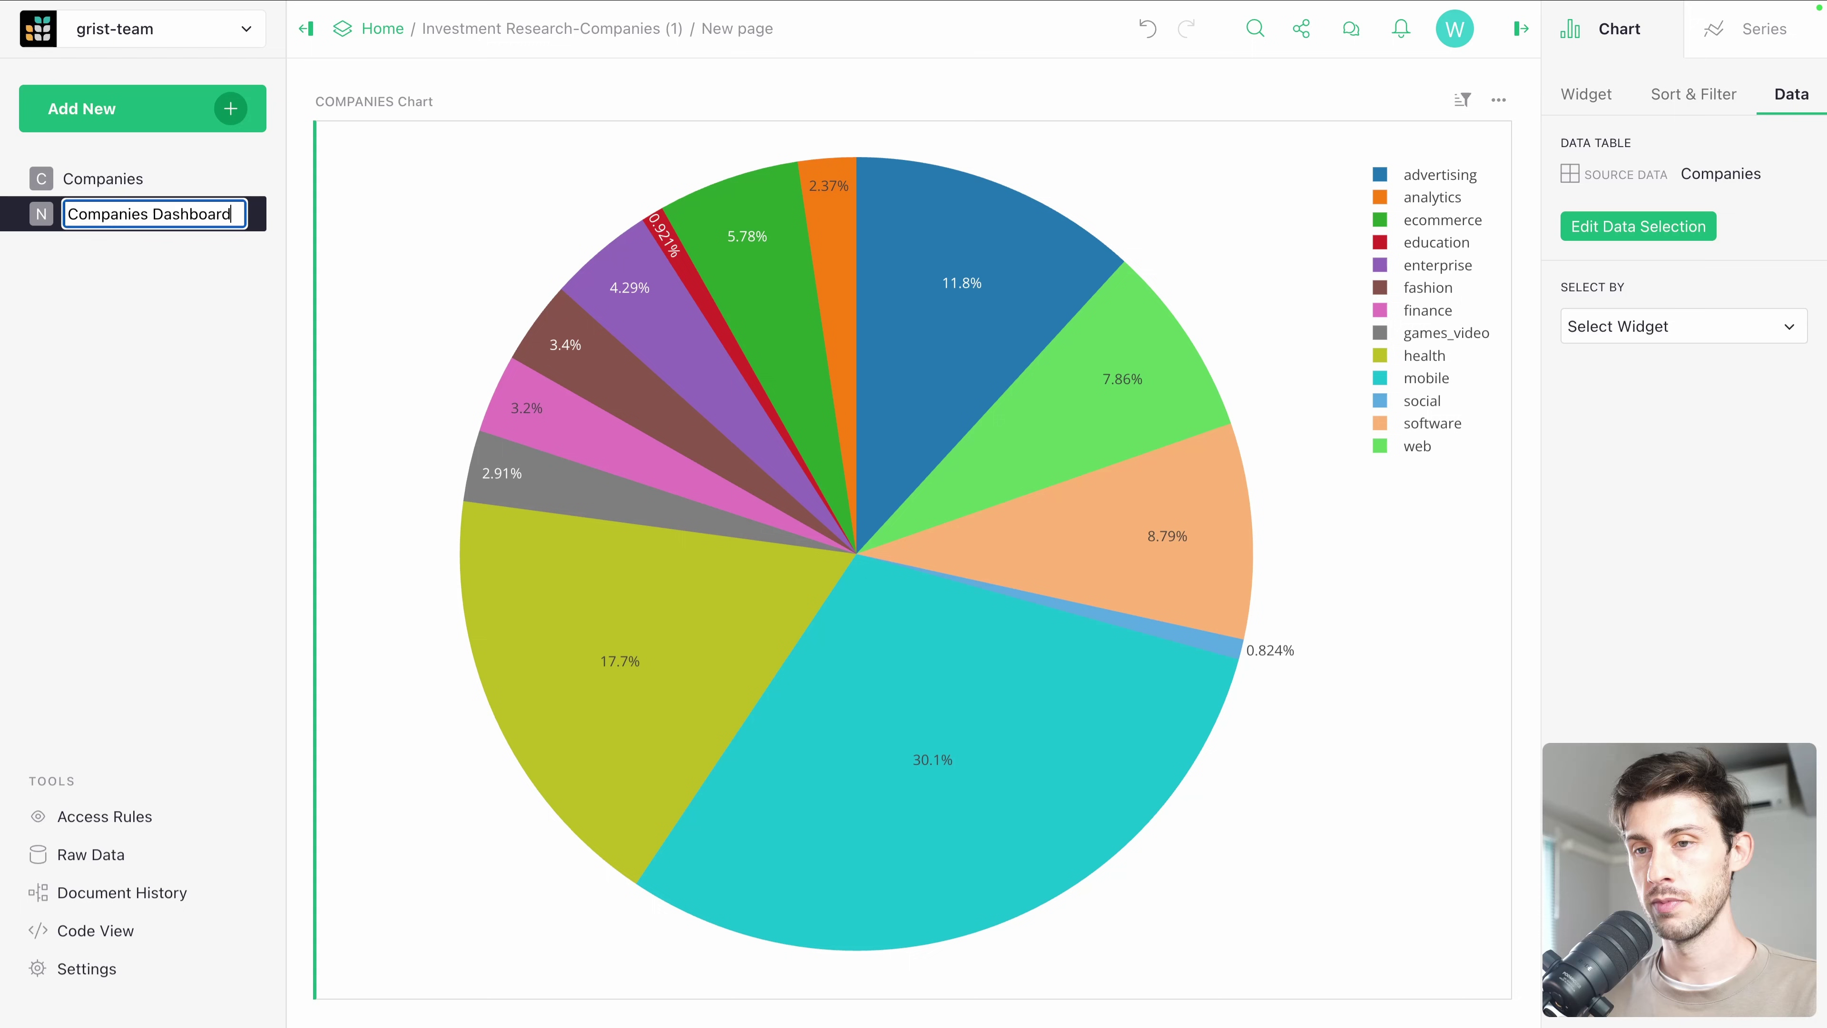
{"action": "key", "text": "Return"}
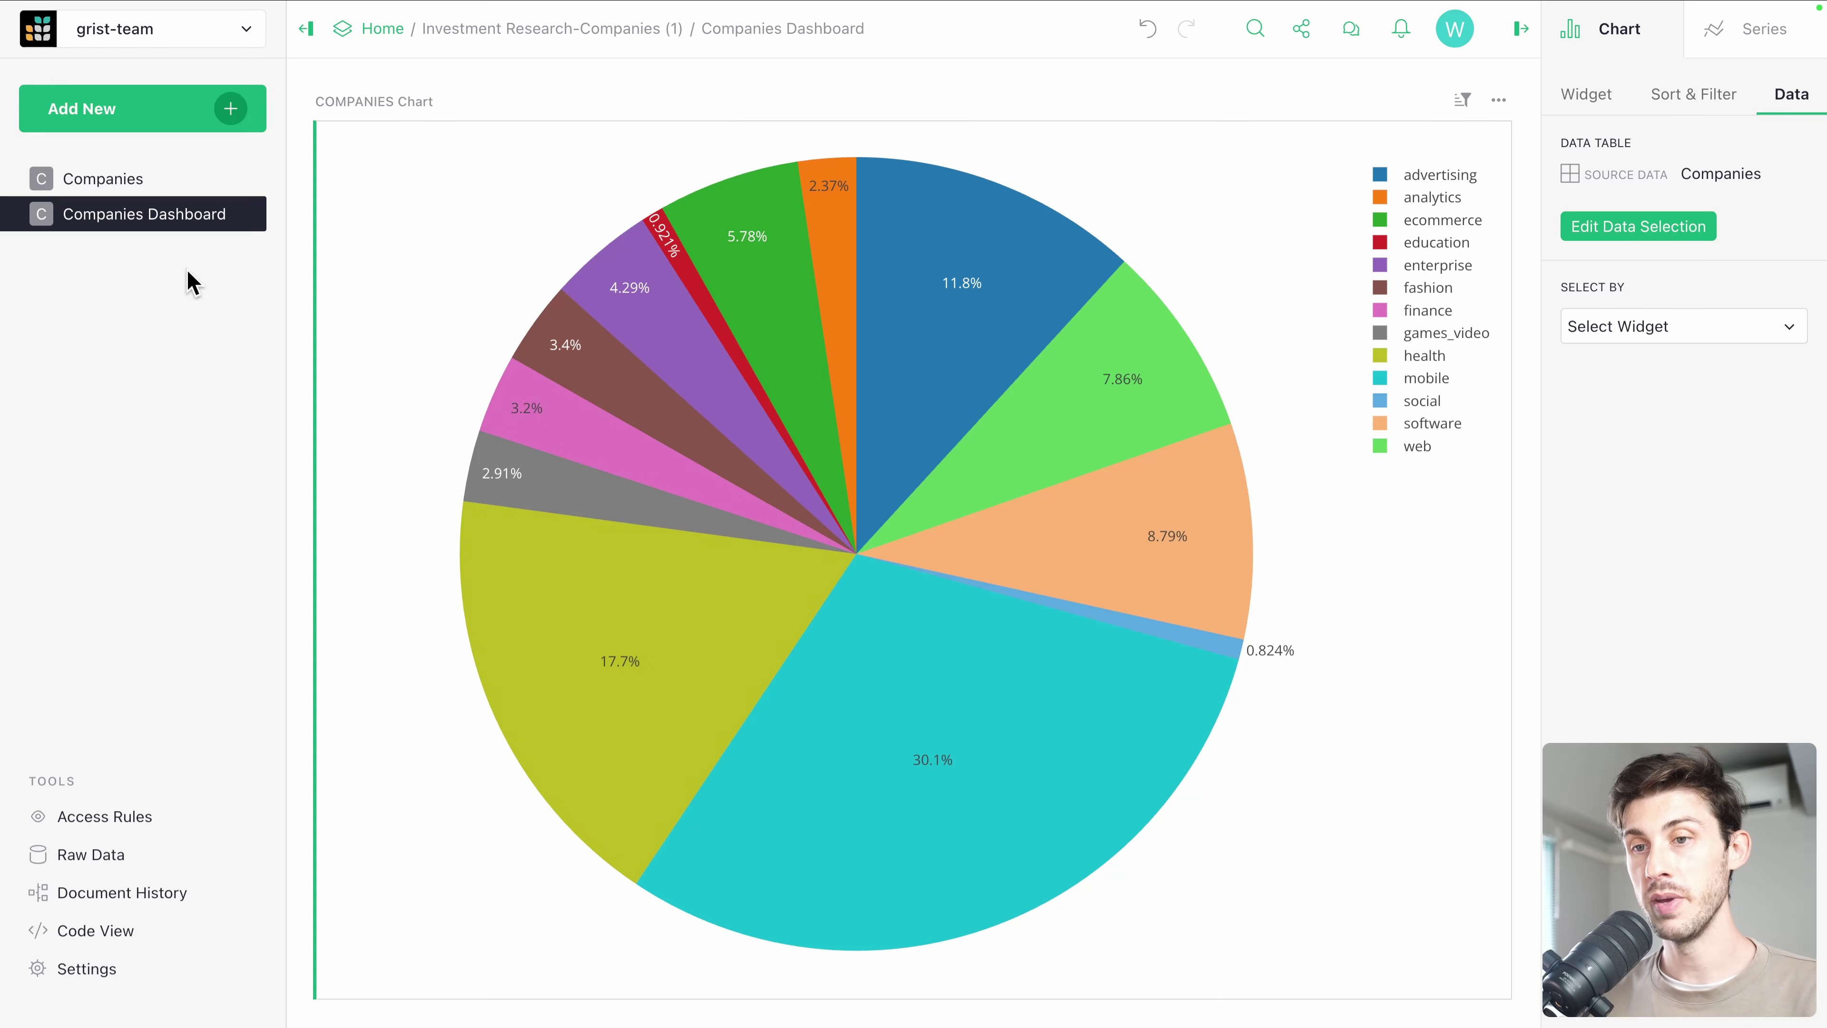
{"action": "left_click", "coordinate": [115, 180]}
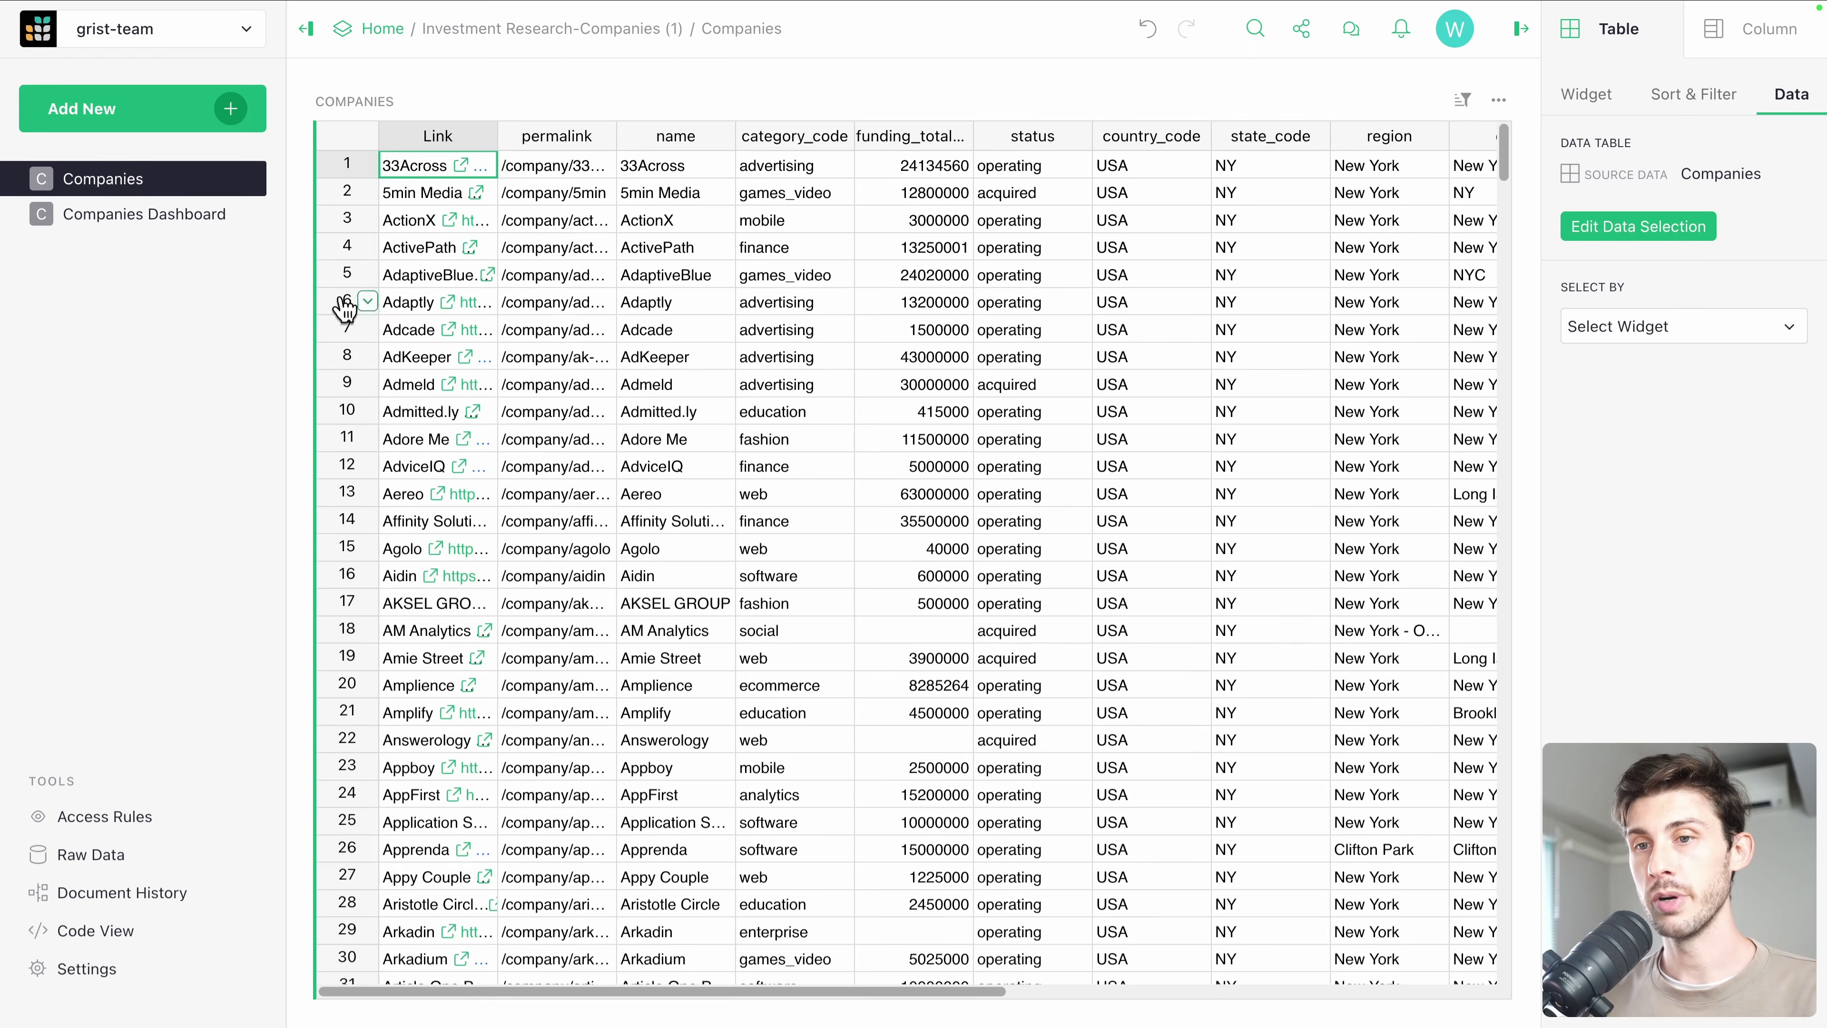
{"action": "left_click", "coordinate": [137, 213]}
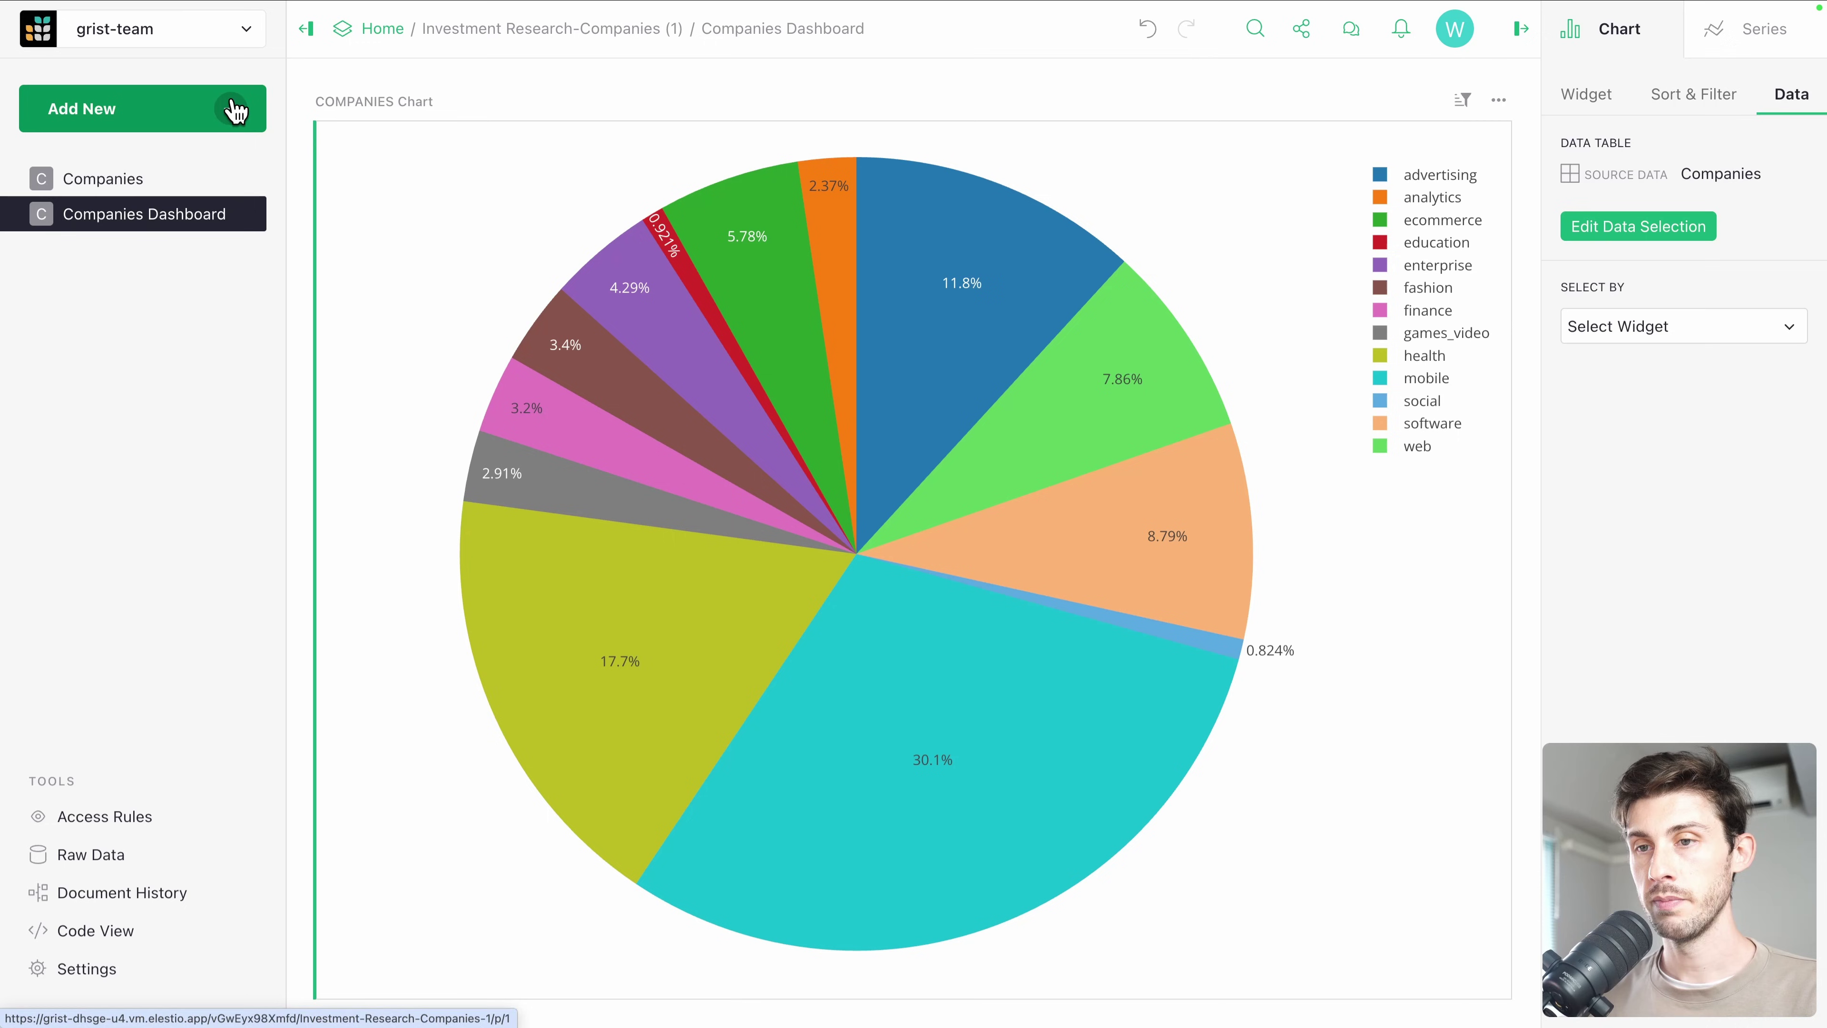
Add a Card List widget showing the Companies table beside the pie chart.
{"action": "left_click", "coordinate": [234, 110]}
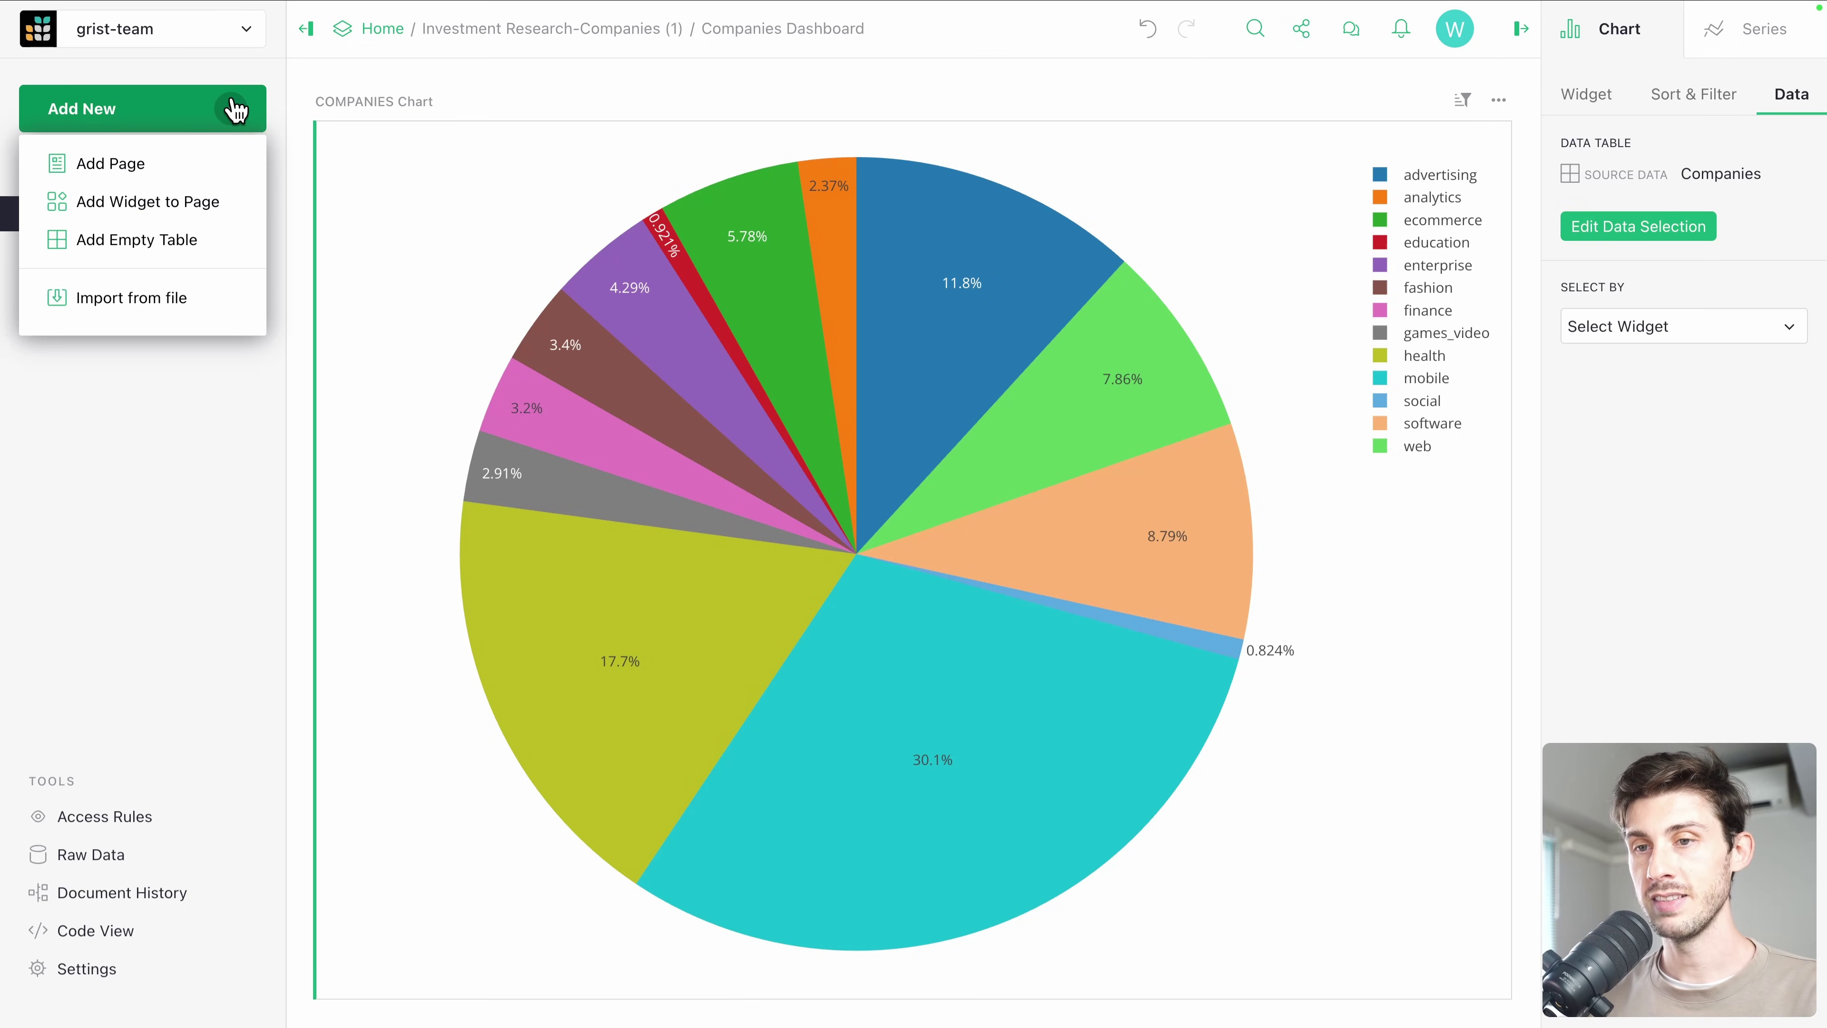
{"action": "left_click", "coordinate": [137, 208]}
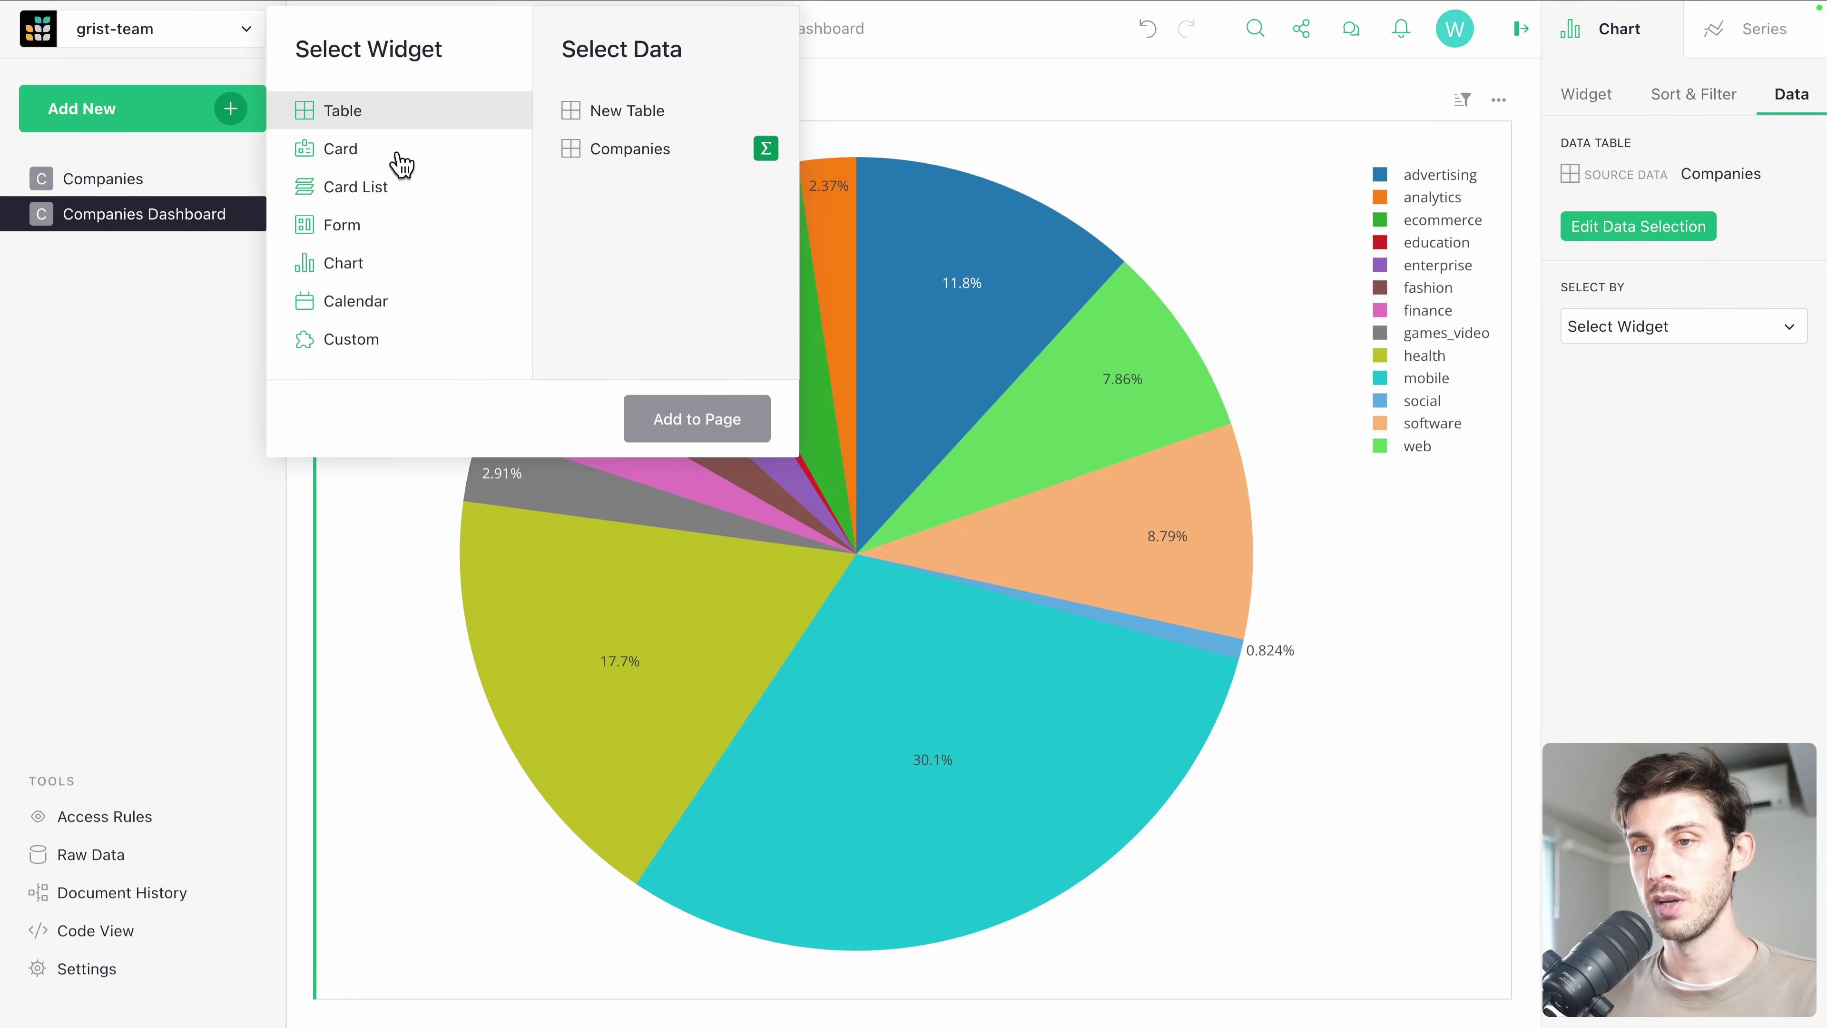
{"action": "left_click", "coordinate": [385, 192]}
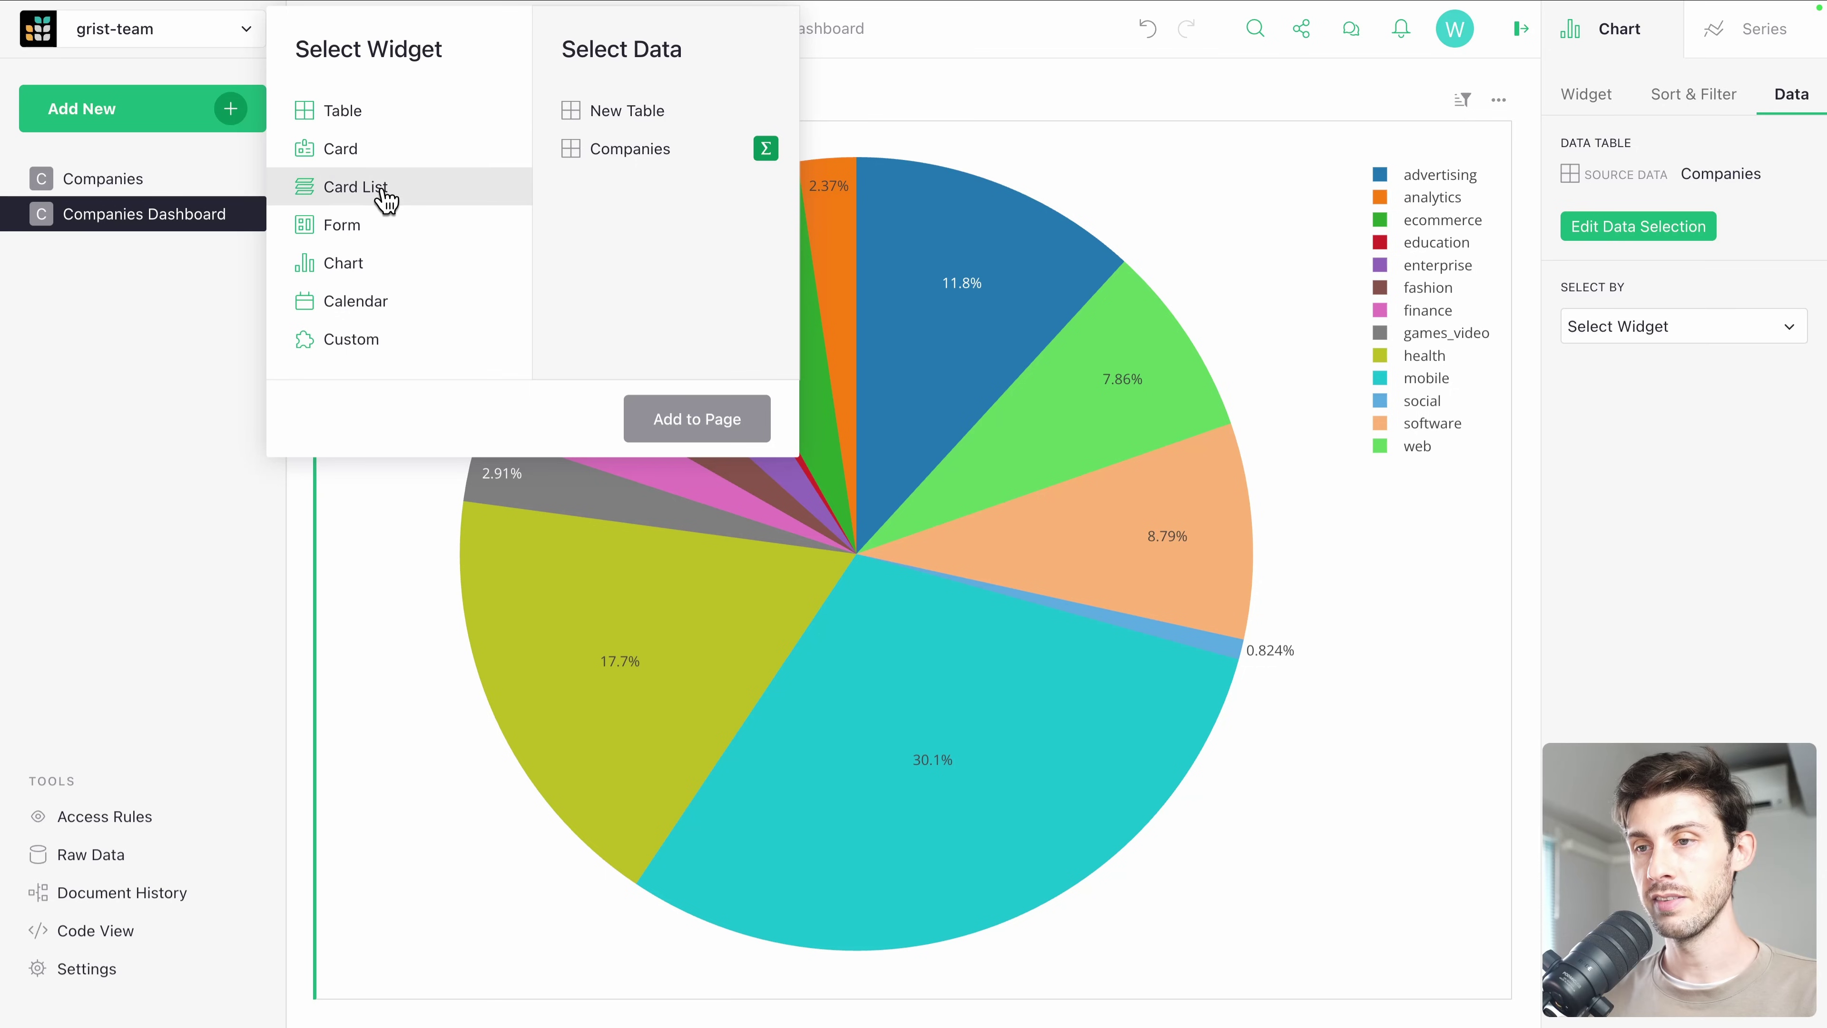
{"action": "left_click", "coordinate": [651, 153]}
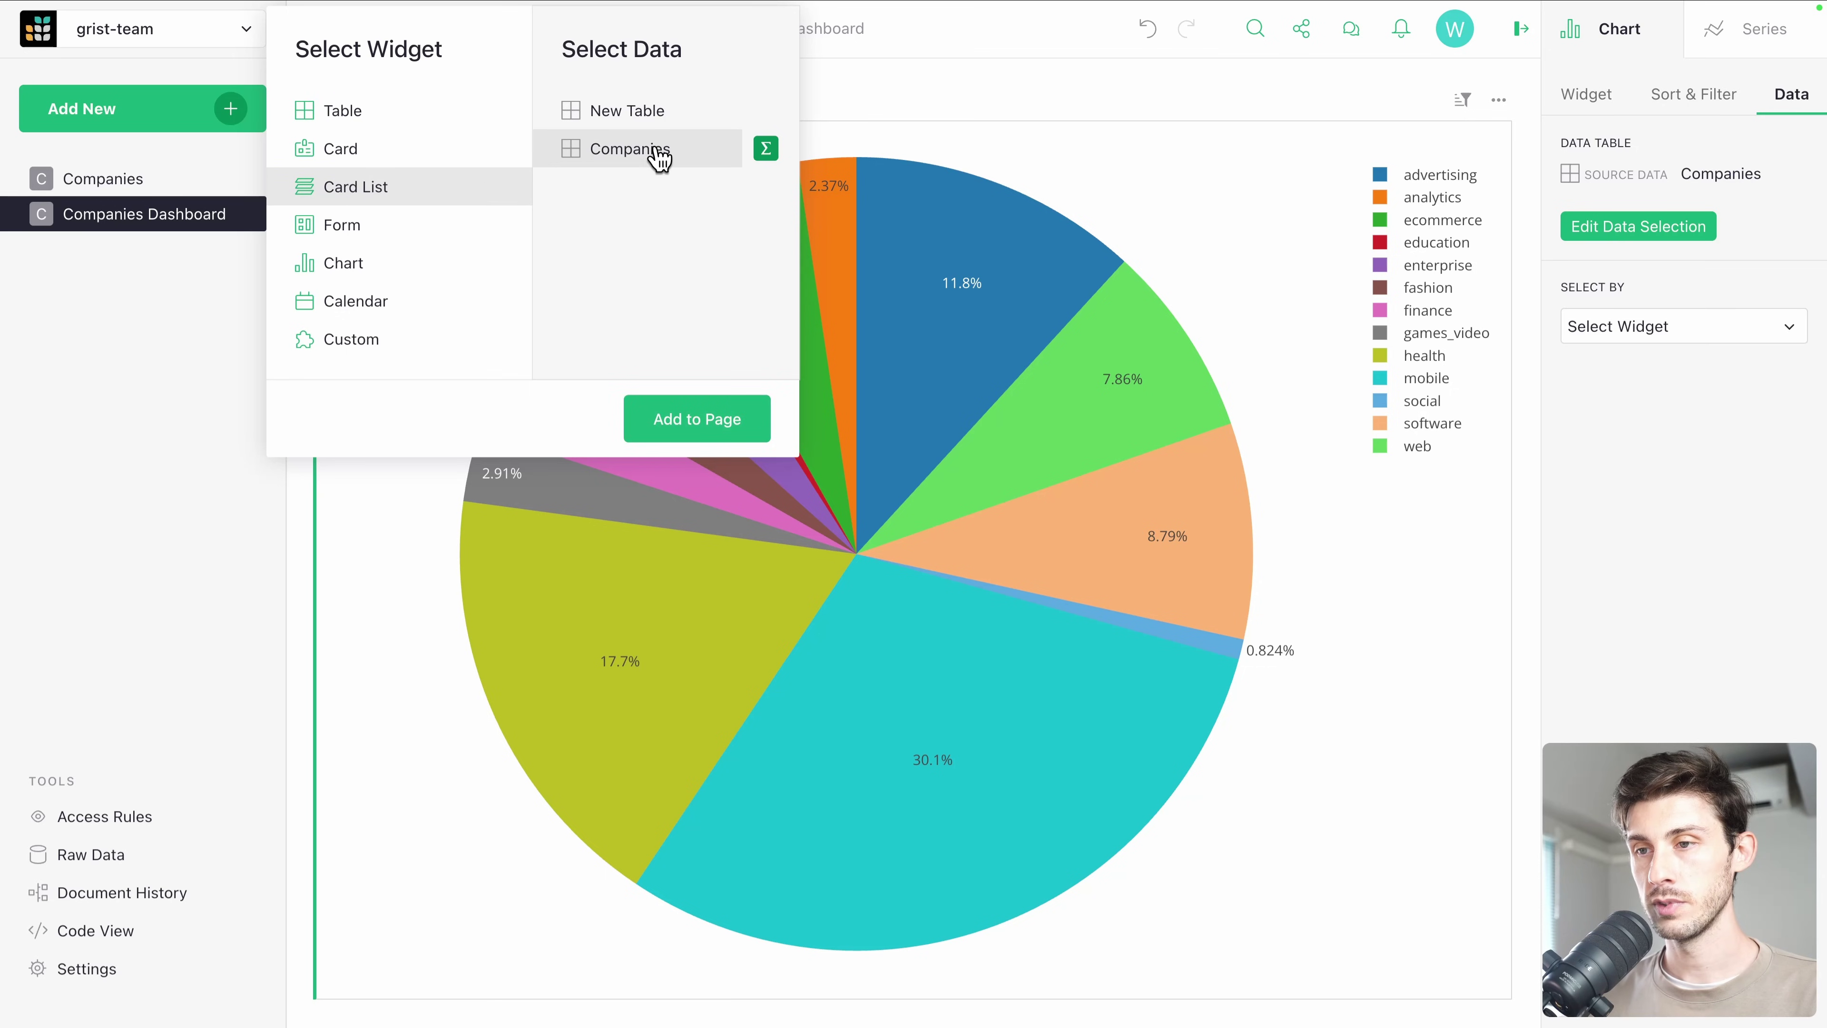
{"action": "left_click", "coordinate": [673, 420]}
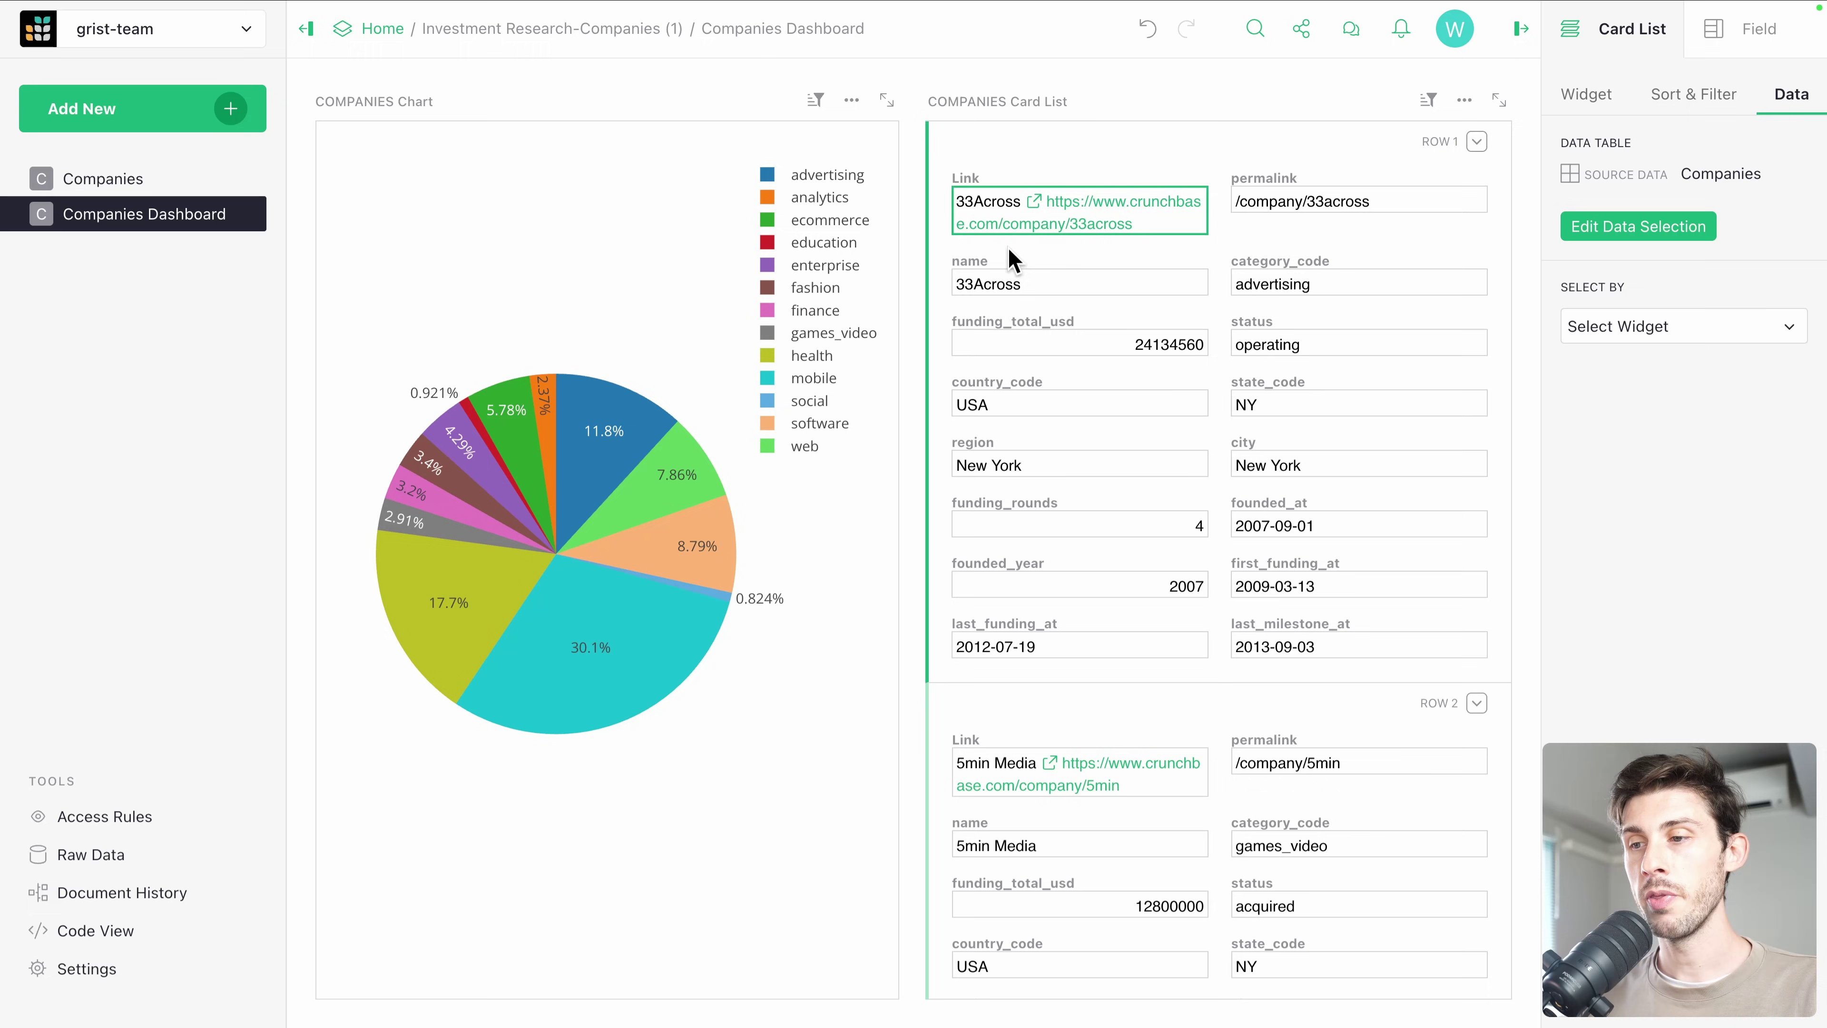
{"action": "scroll", "coordinate": [1180, 514], "scroll_direction": "down", "scroll_amount": 15}
{"action": "scroll", "coordinate": [1181, 513], "scroll_direction": "down", "scroll_amount": 20}
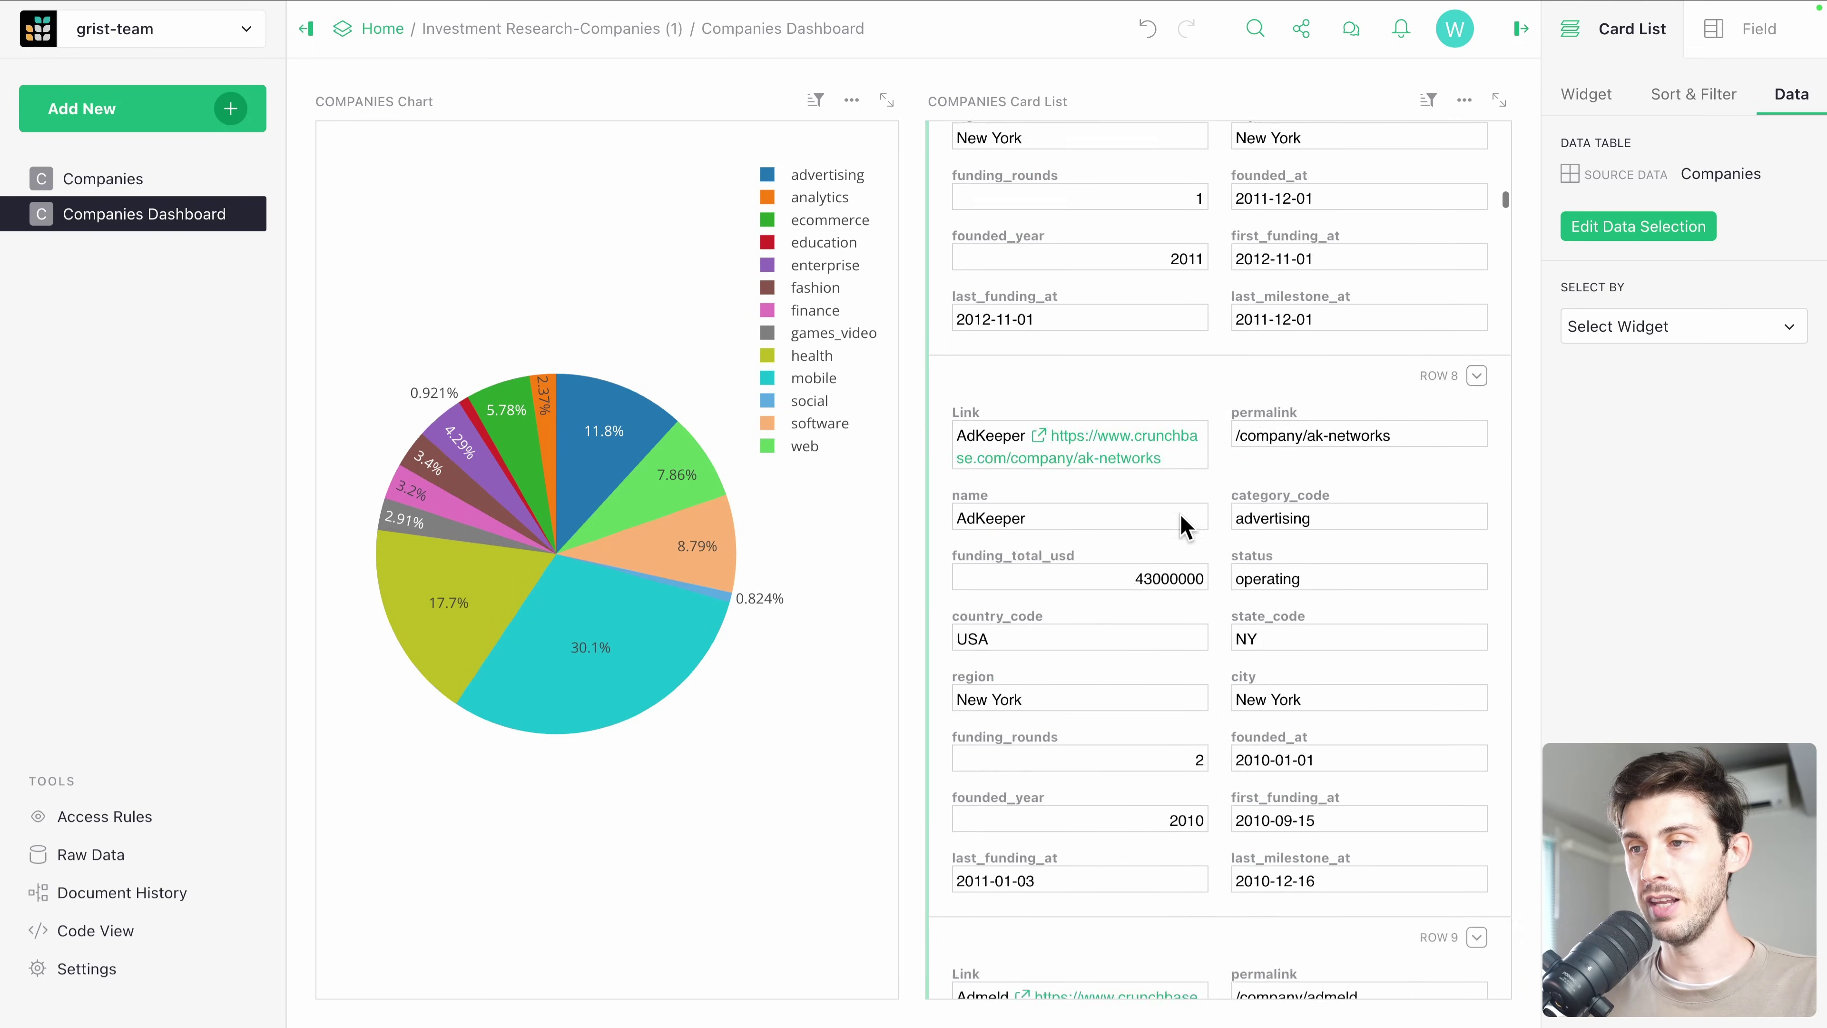
{"action": "scroll", "coordinate": [1183, 528], "scroll_direction": "up", "scroll_amount": 20}
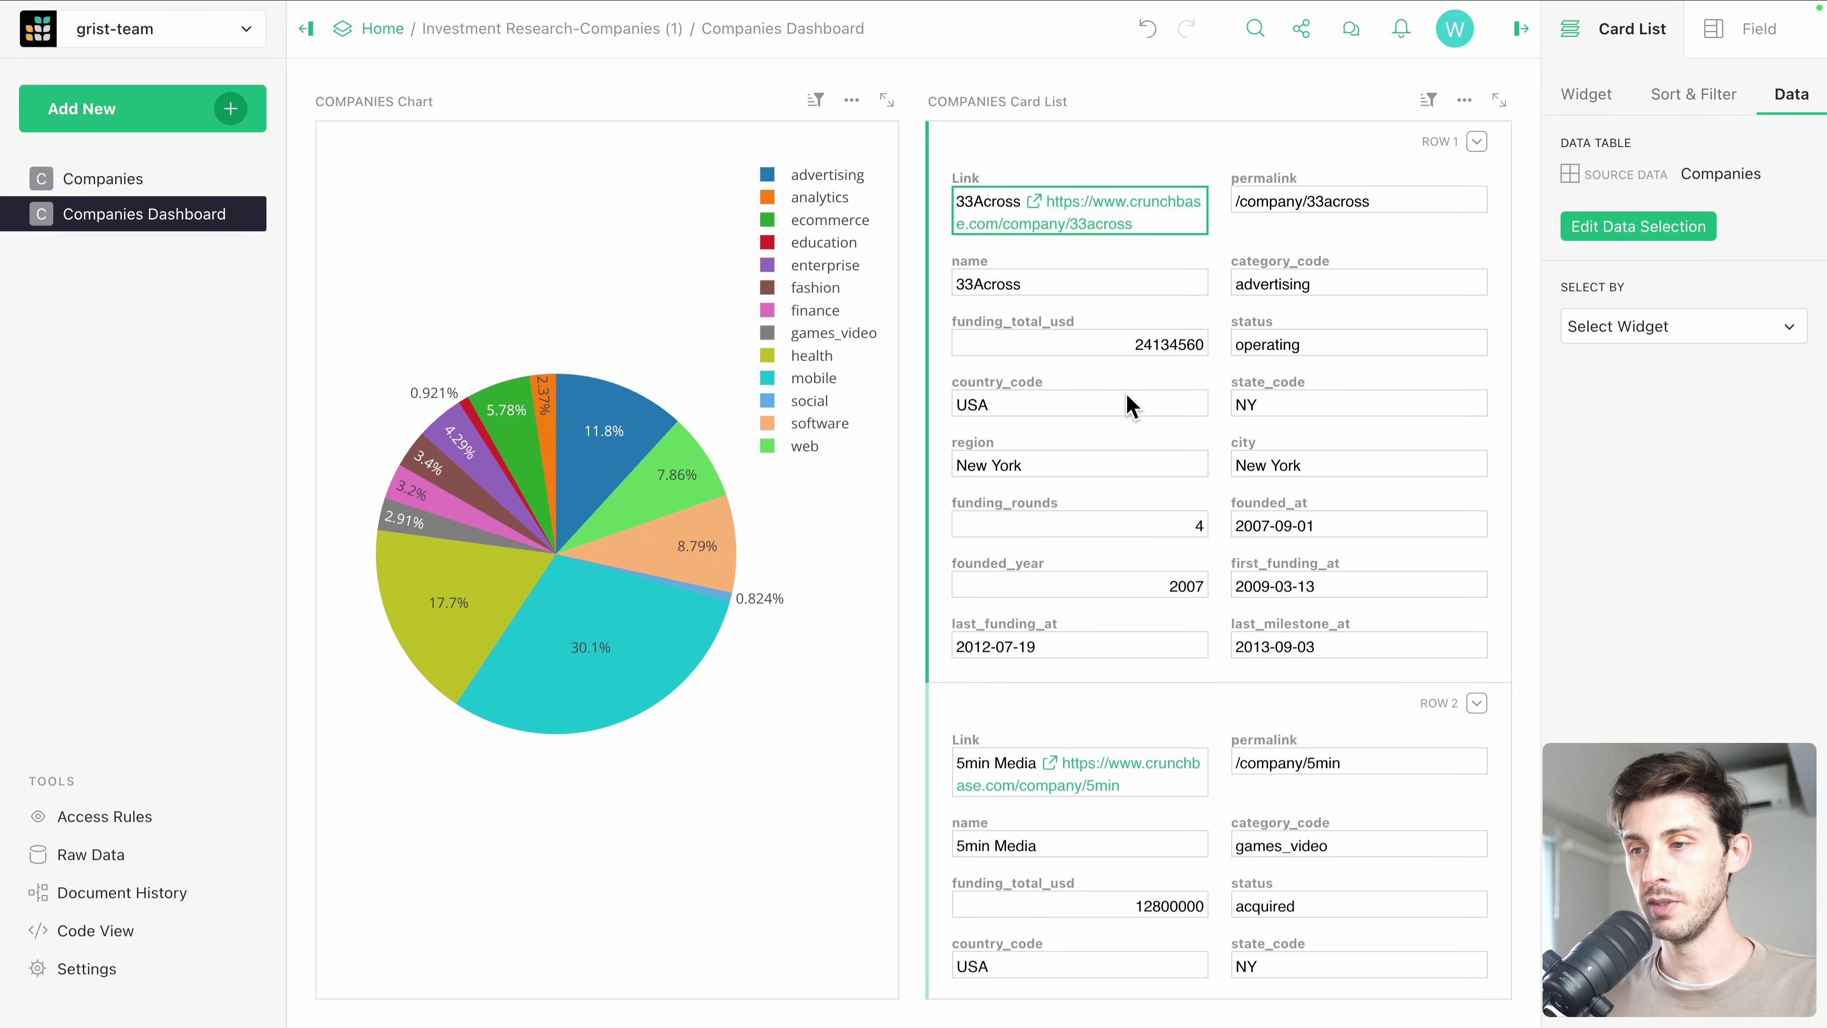
Switch the Companies card list's theme from Compact to Blocks.
{"action": "left_click", "coordinate": [1586, 94]}
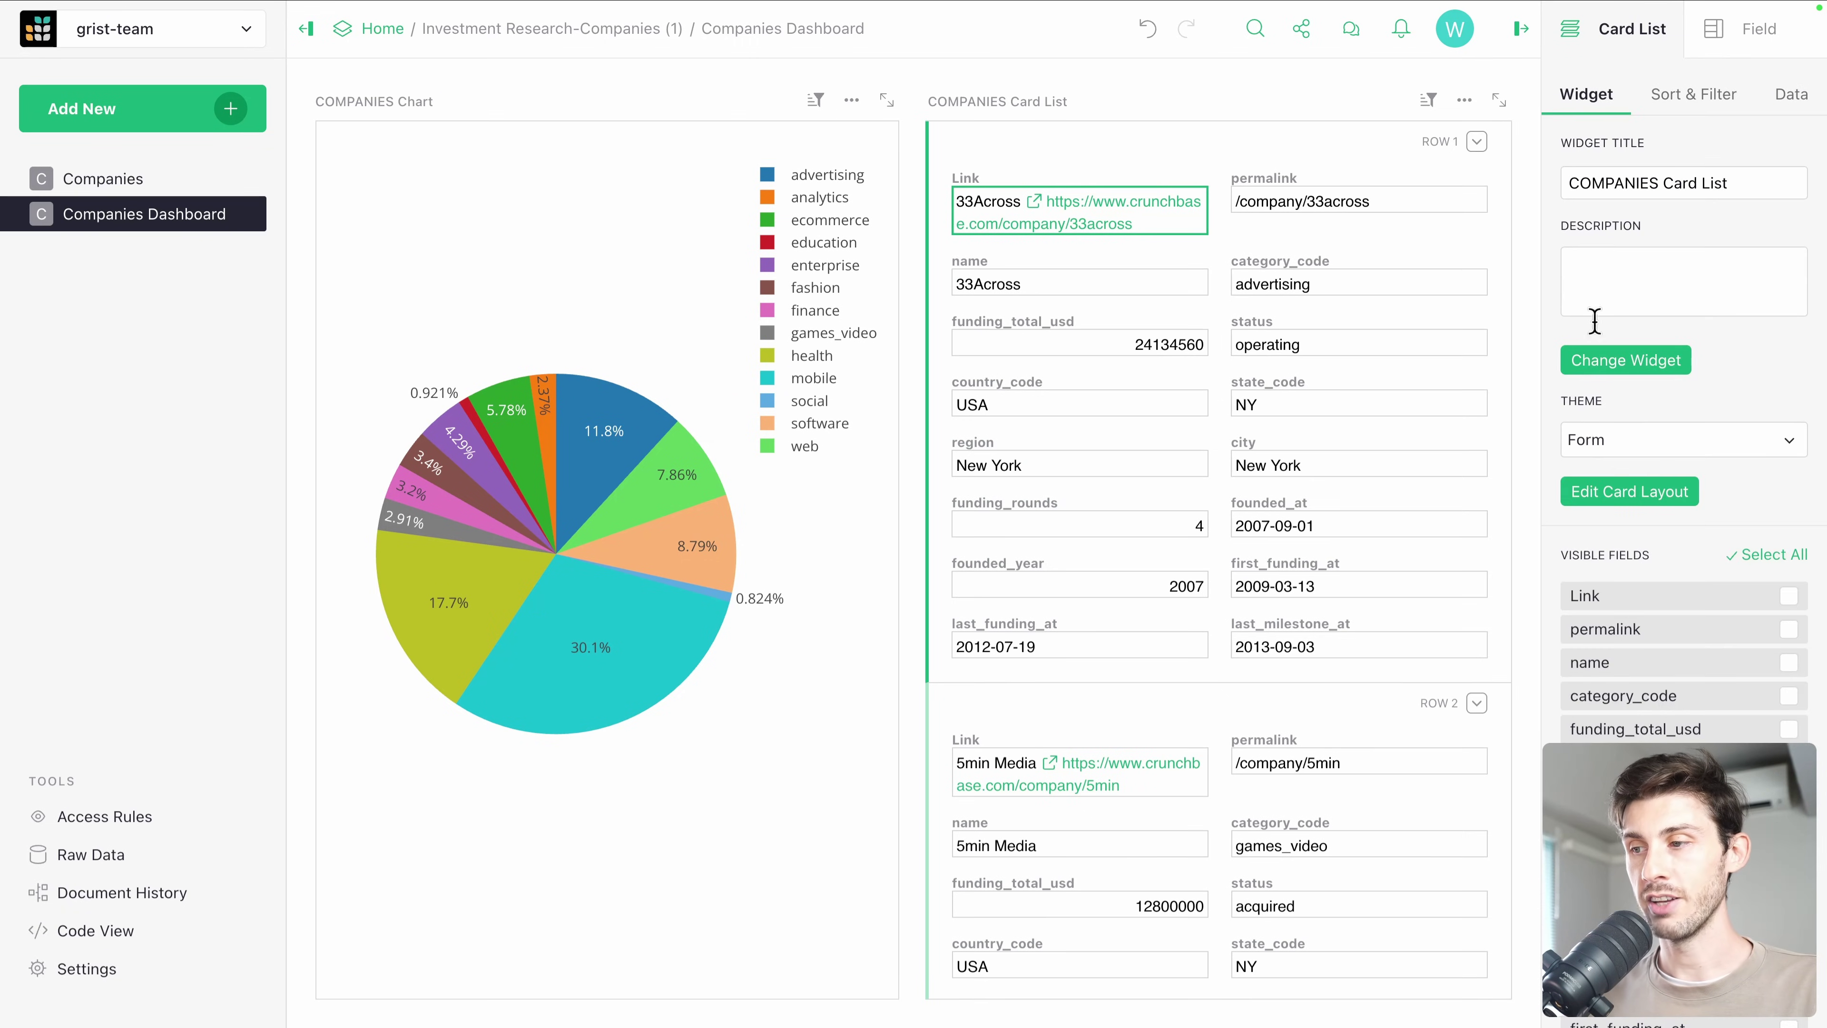
{"action": "left_click", "coordinate": [1640, 442]}
{"action": "left_click", "coordinate": [1645, 532]}
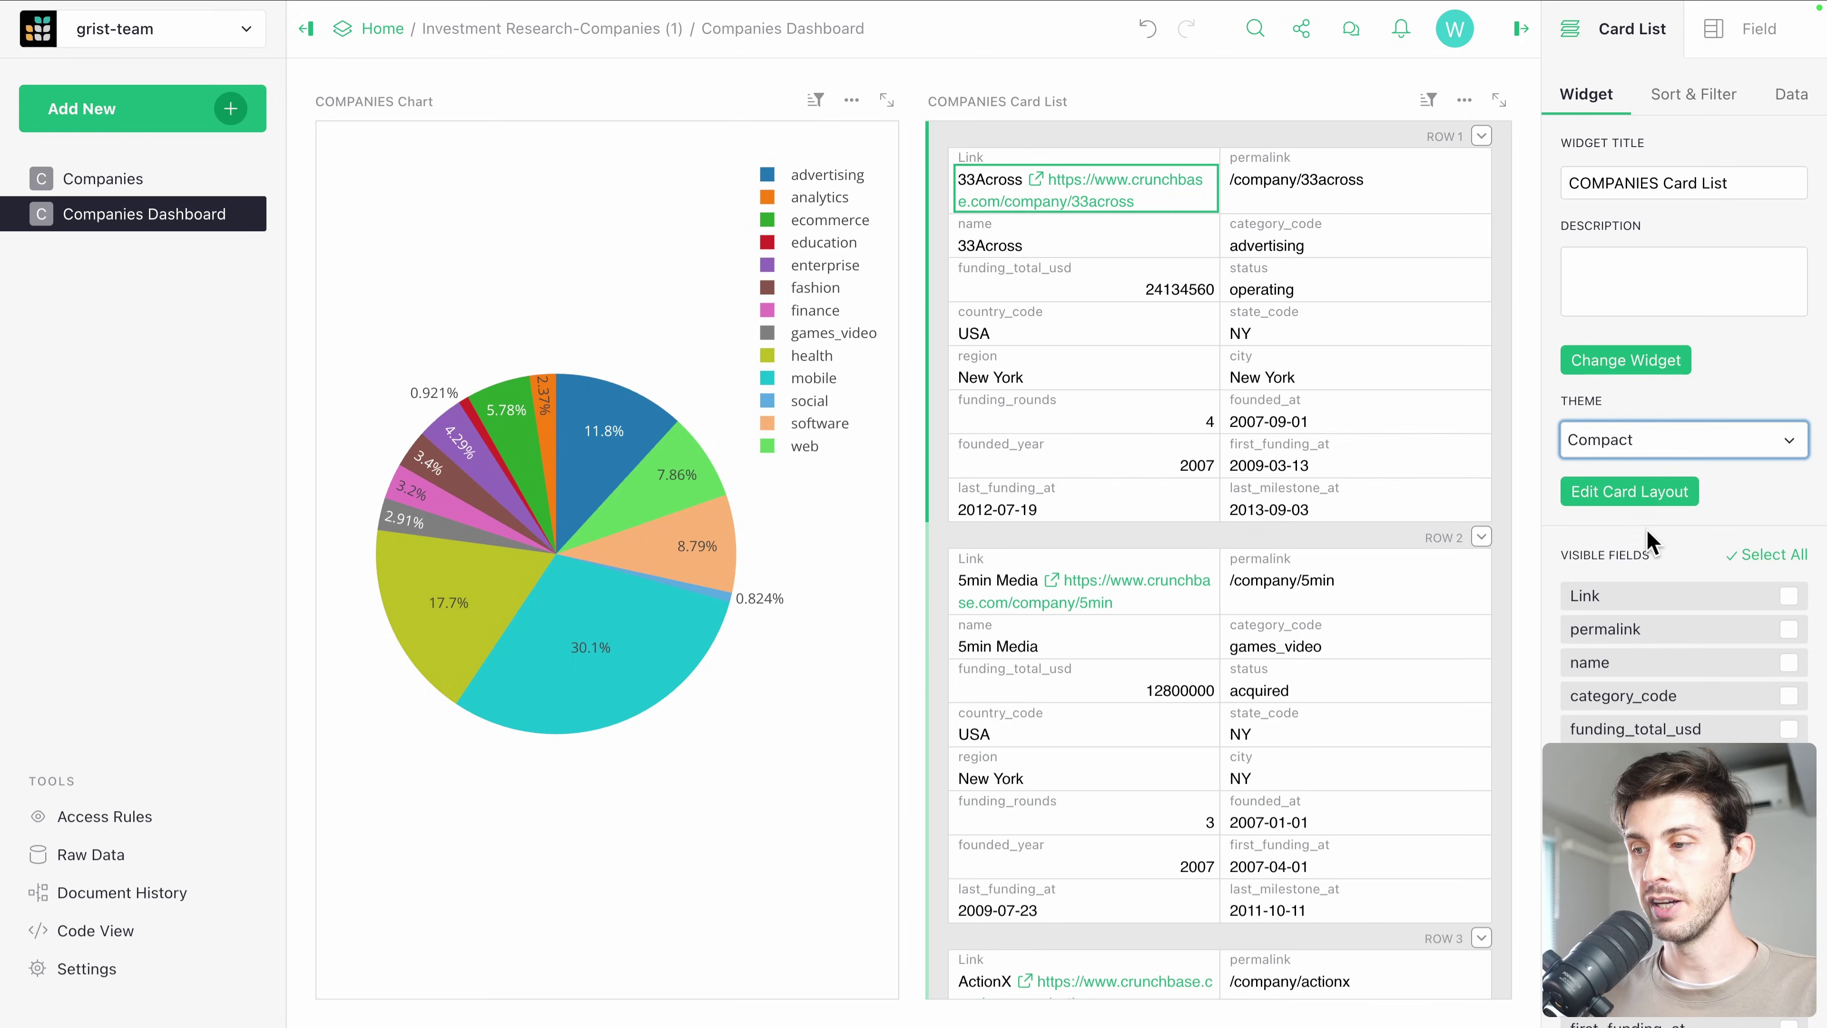
{"action": "left_click", "coordinate": [1667, 450]}
{"action": "left_click", "coordinate": [1630, 560]}
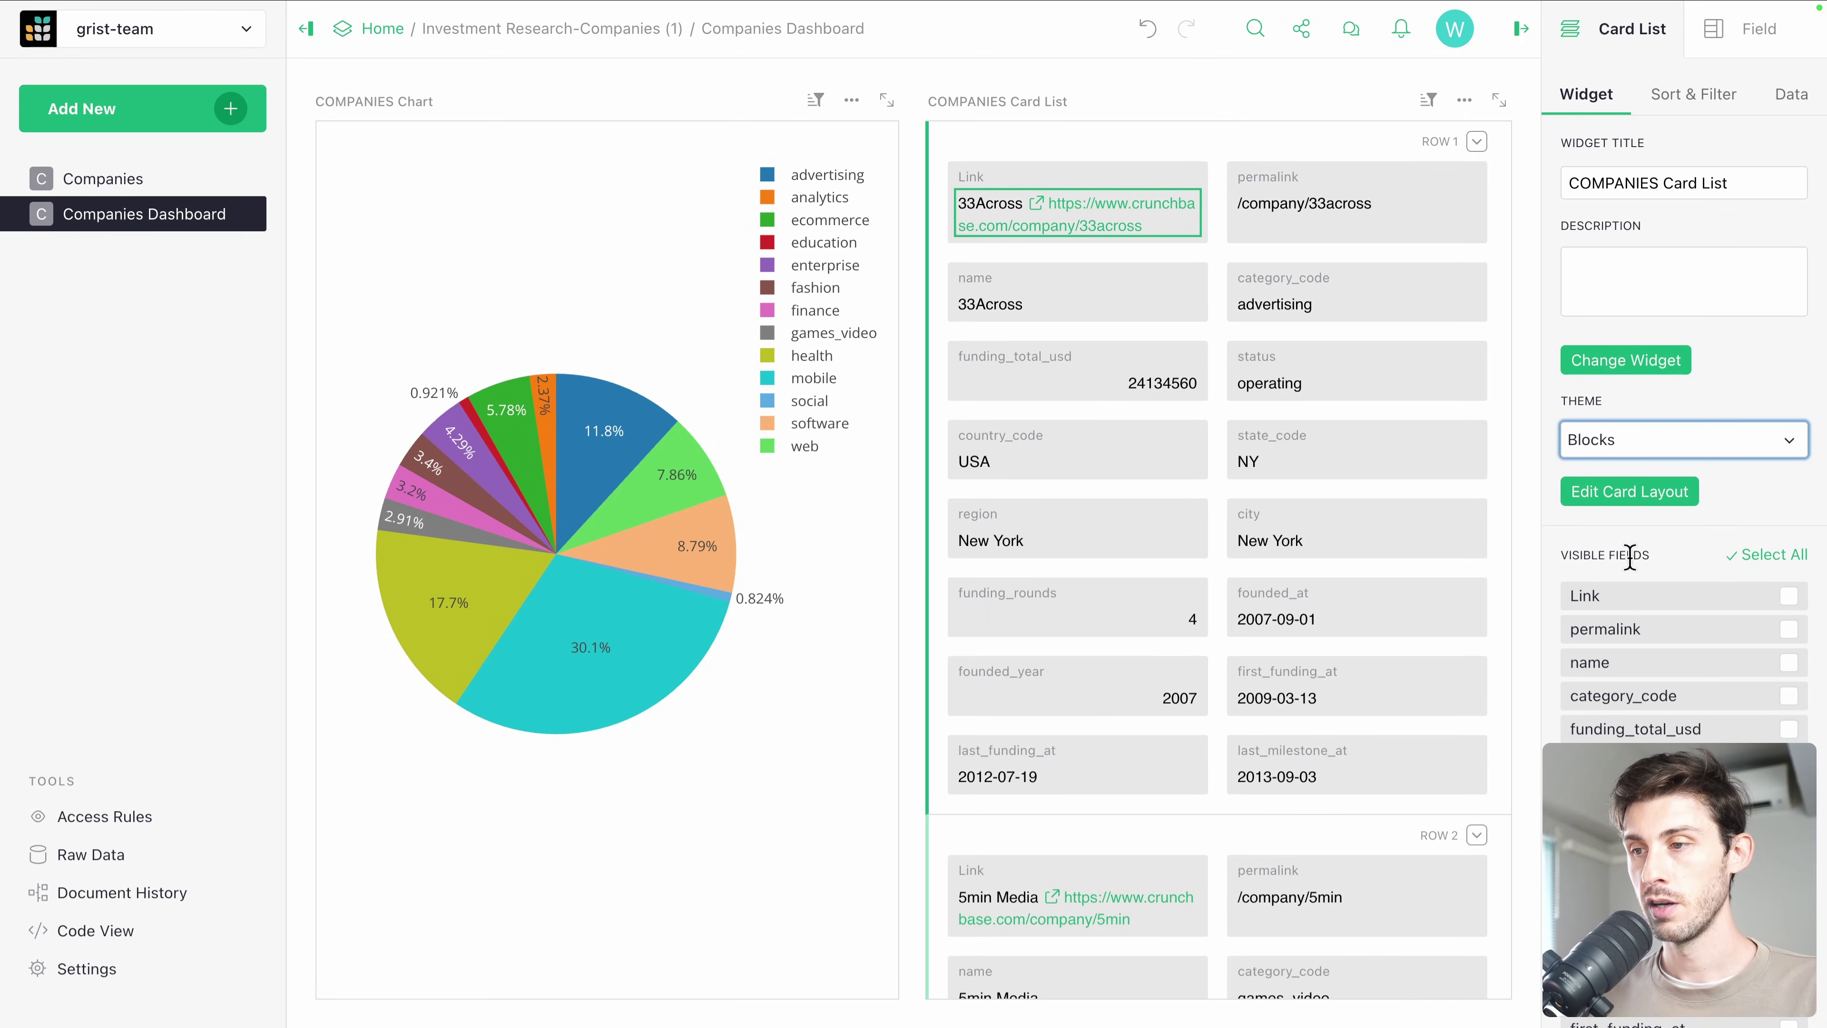
{"action": "scroll", "coordinate": [1656, 580], "scroll_direction": "down", "scroll_amount": 3}
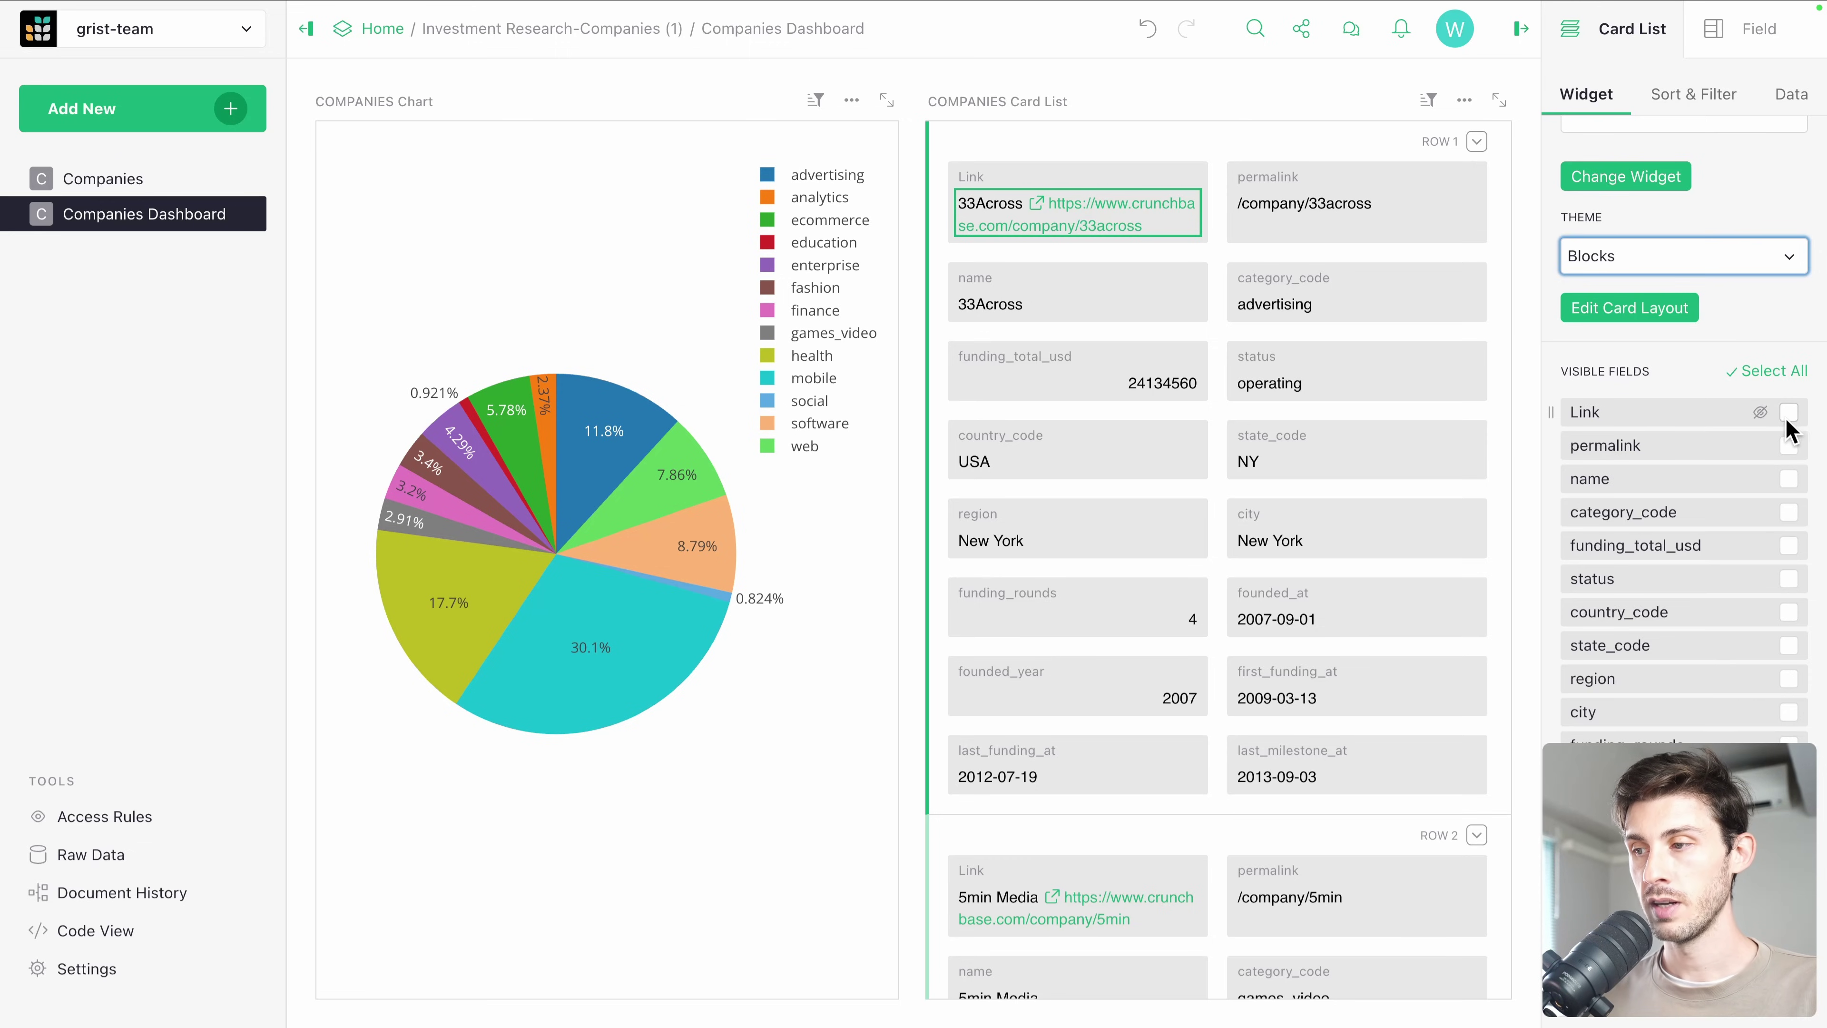
Hide all card fields, then show only name, category_code and funding_total_usd.
{"action": "left_click", "coordinate": [1789, 479]}
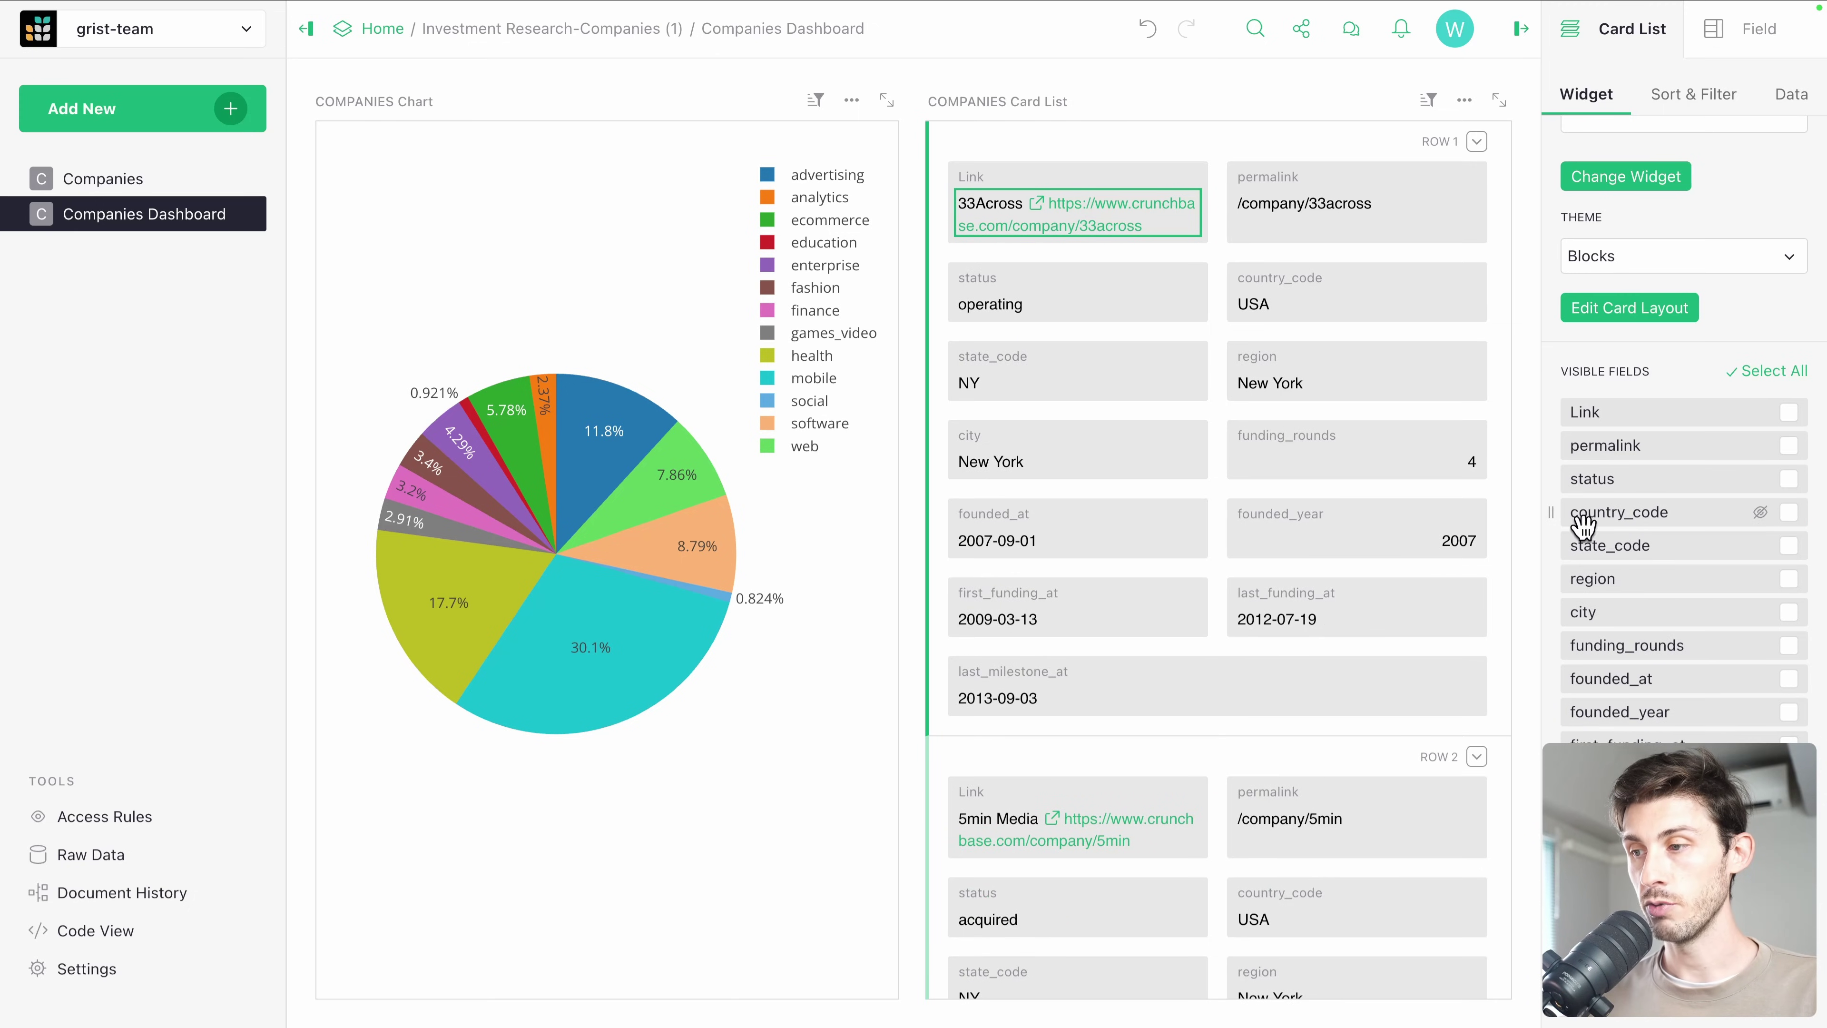
{"action": "scroll", "coordinate": [1651, 649], "scroll_direction": "down", "scroll_amount": 1}
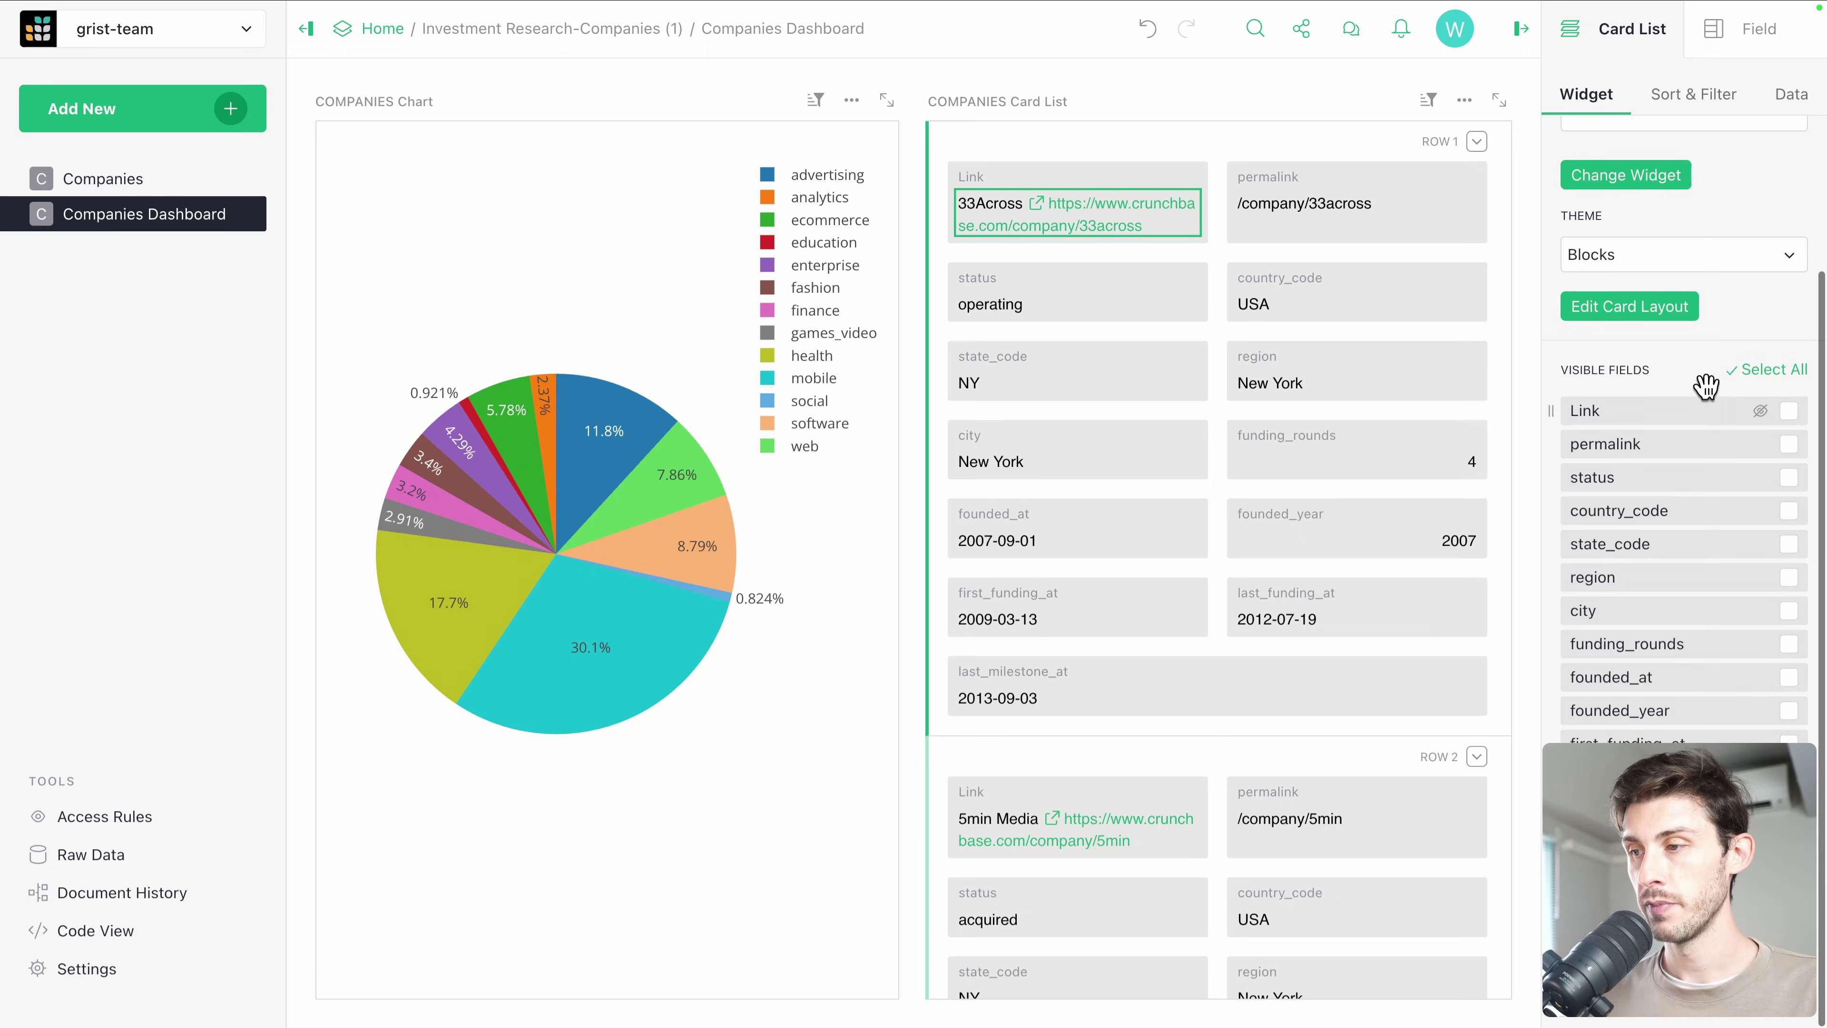
{"action": "left_click", "coordinate": [1750, 371]}
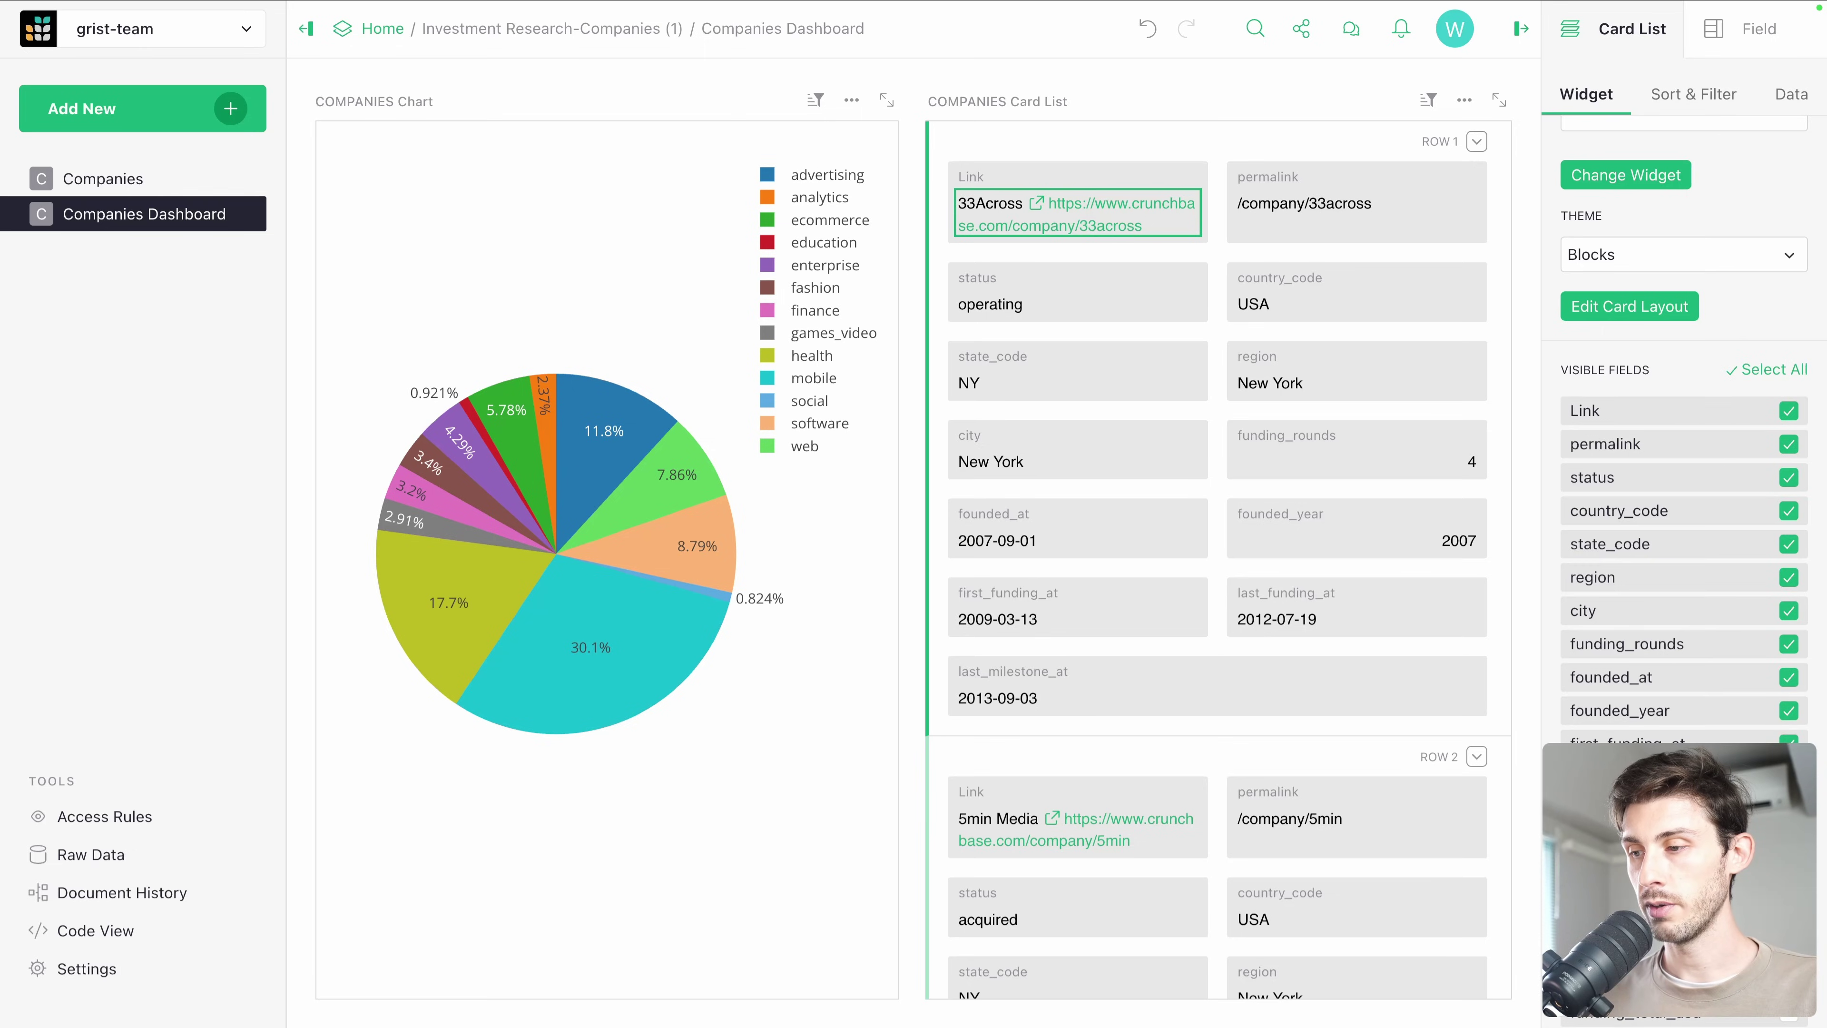
{"action": "left_click", "coordinate": [1766, 369]}
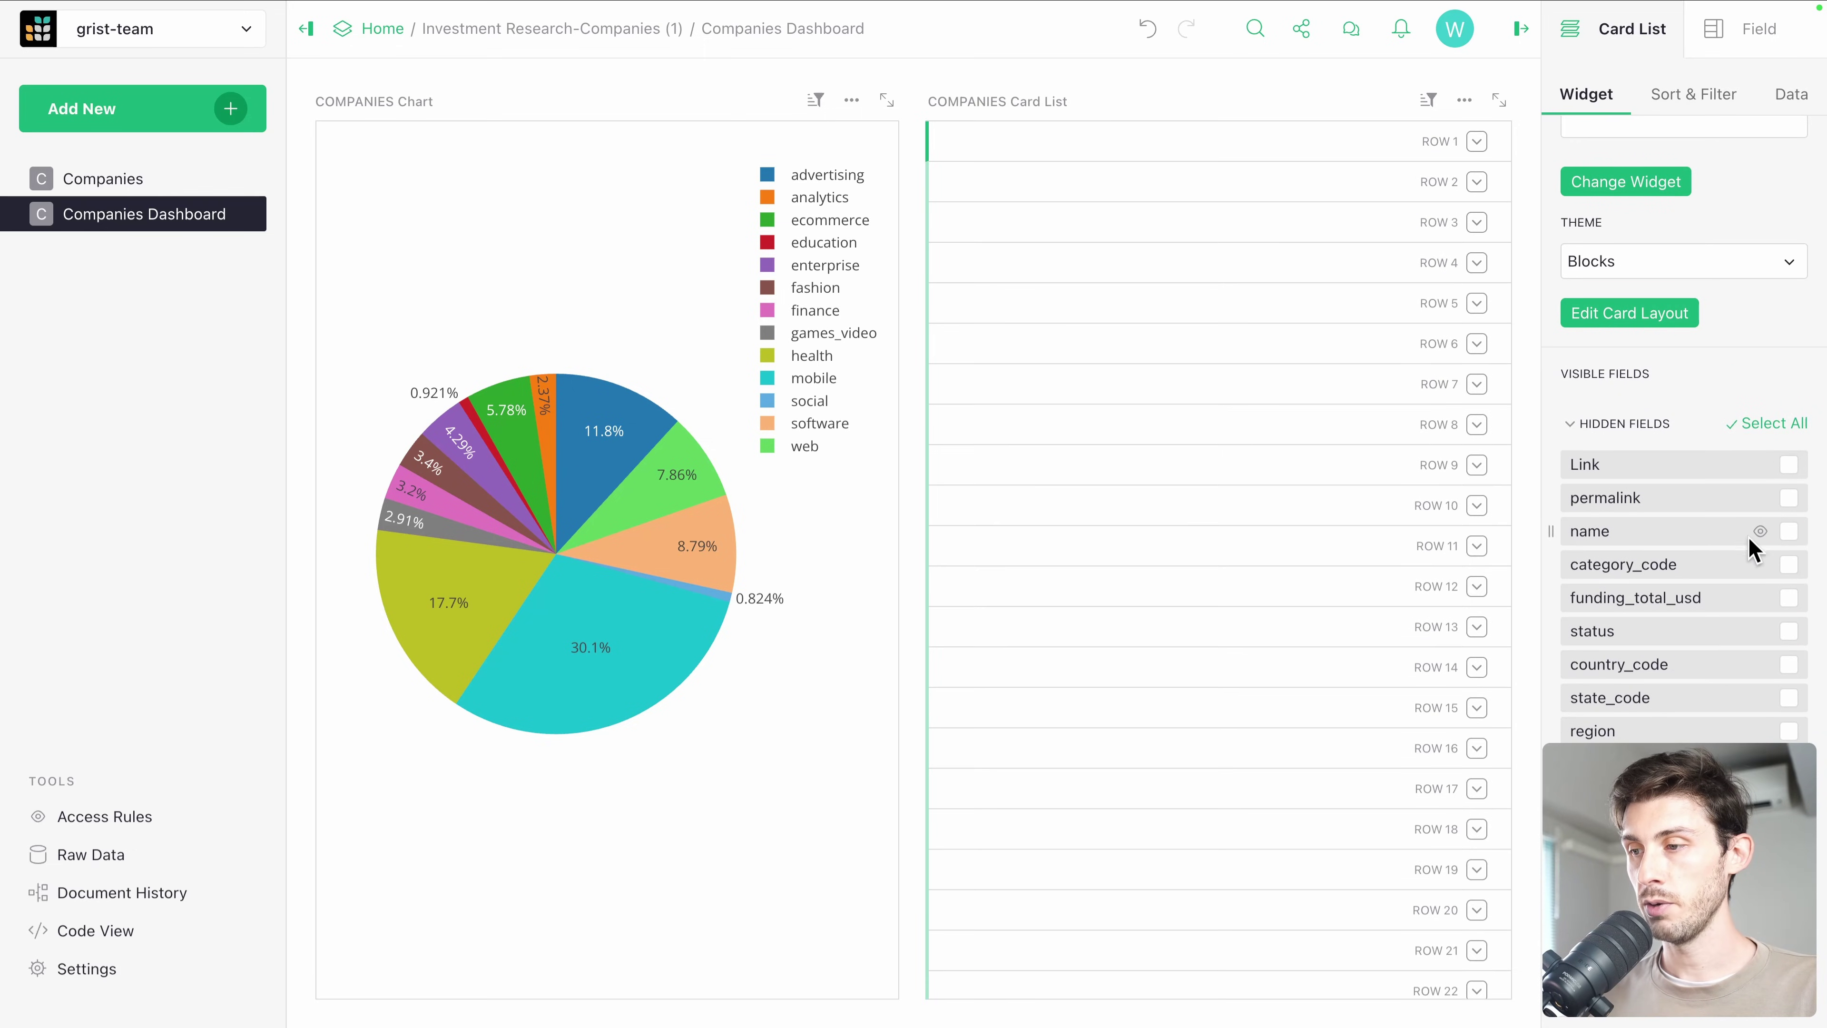
{"action": "left_click", "coordinate": [1789, 533]}
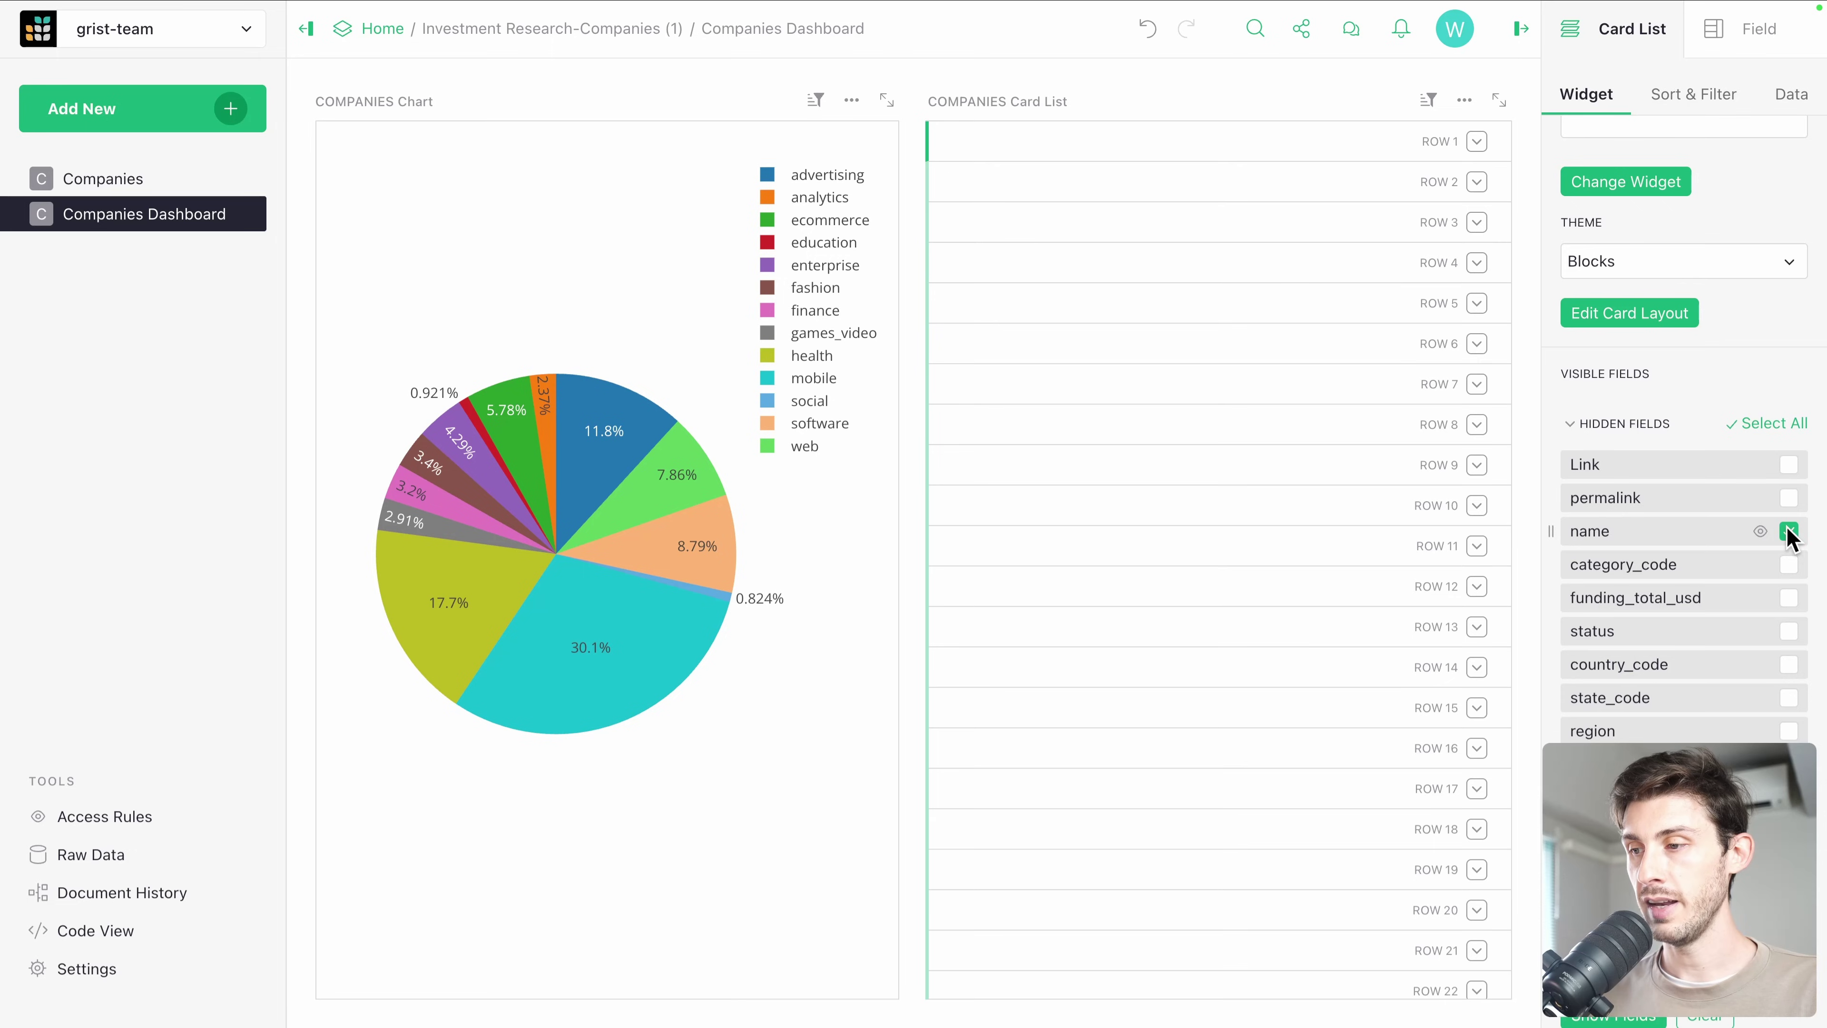
{"action": "left_click", "coordinate": [1789, 564]}
{"action": "left_click", "coordinate": [1789, 597]}
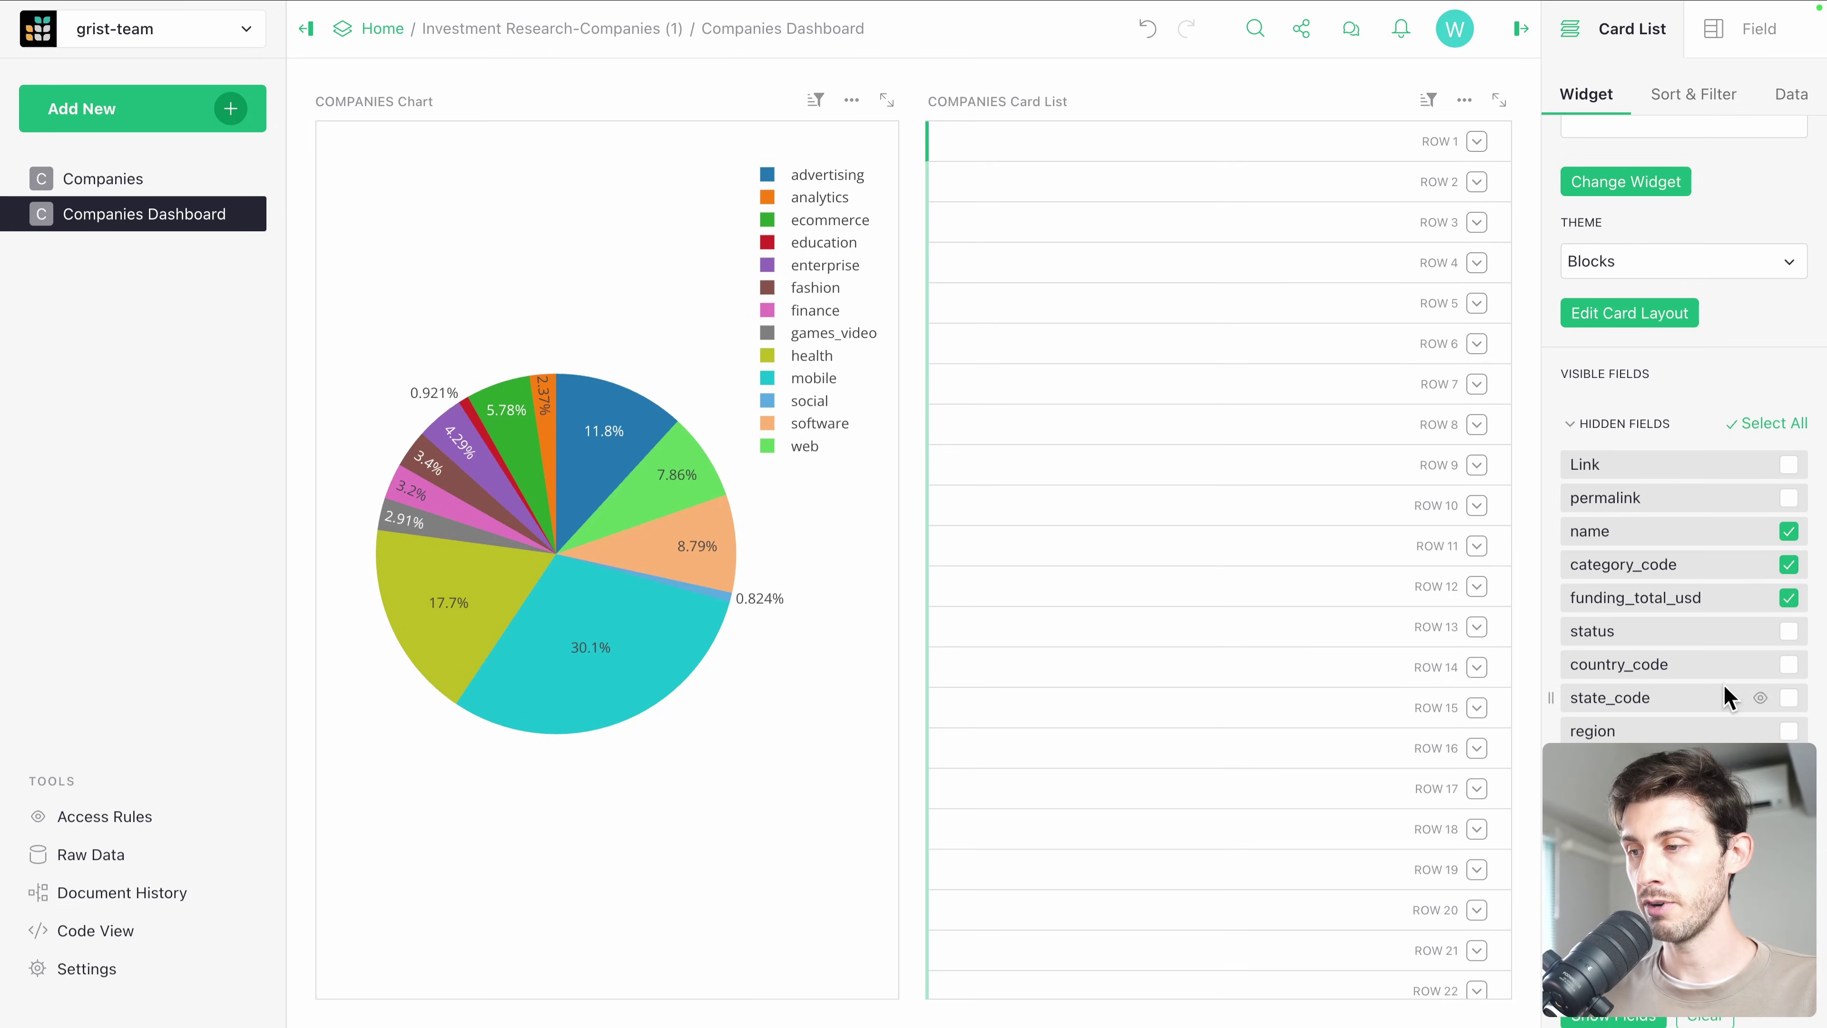
{"action": "left_click", "coordinate": [1615, 1016]}
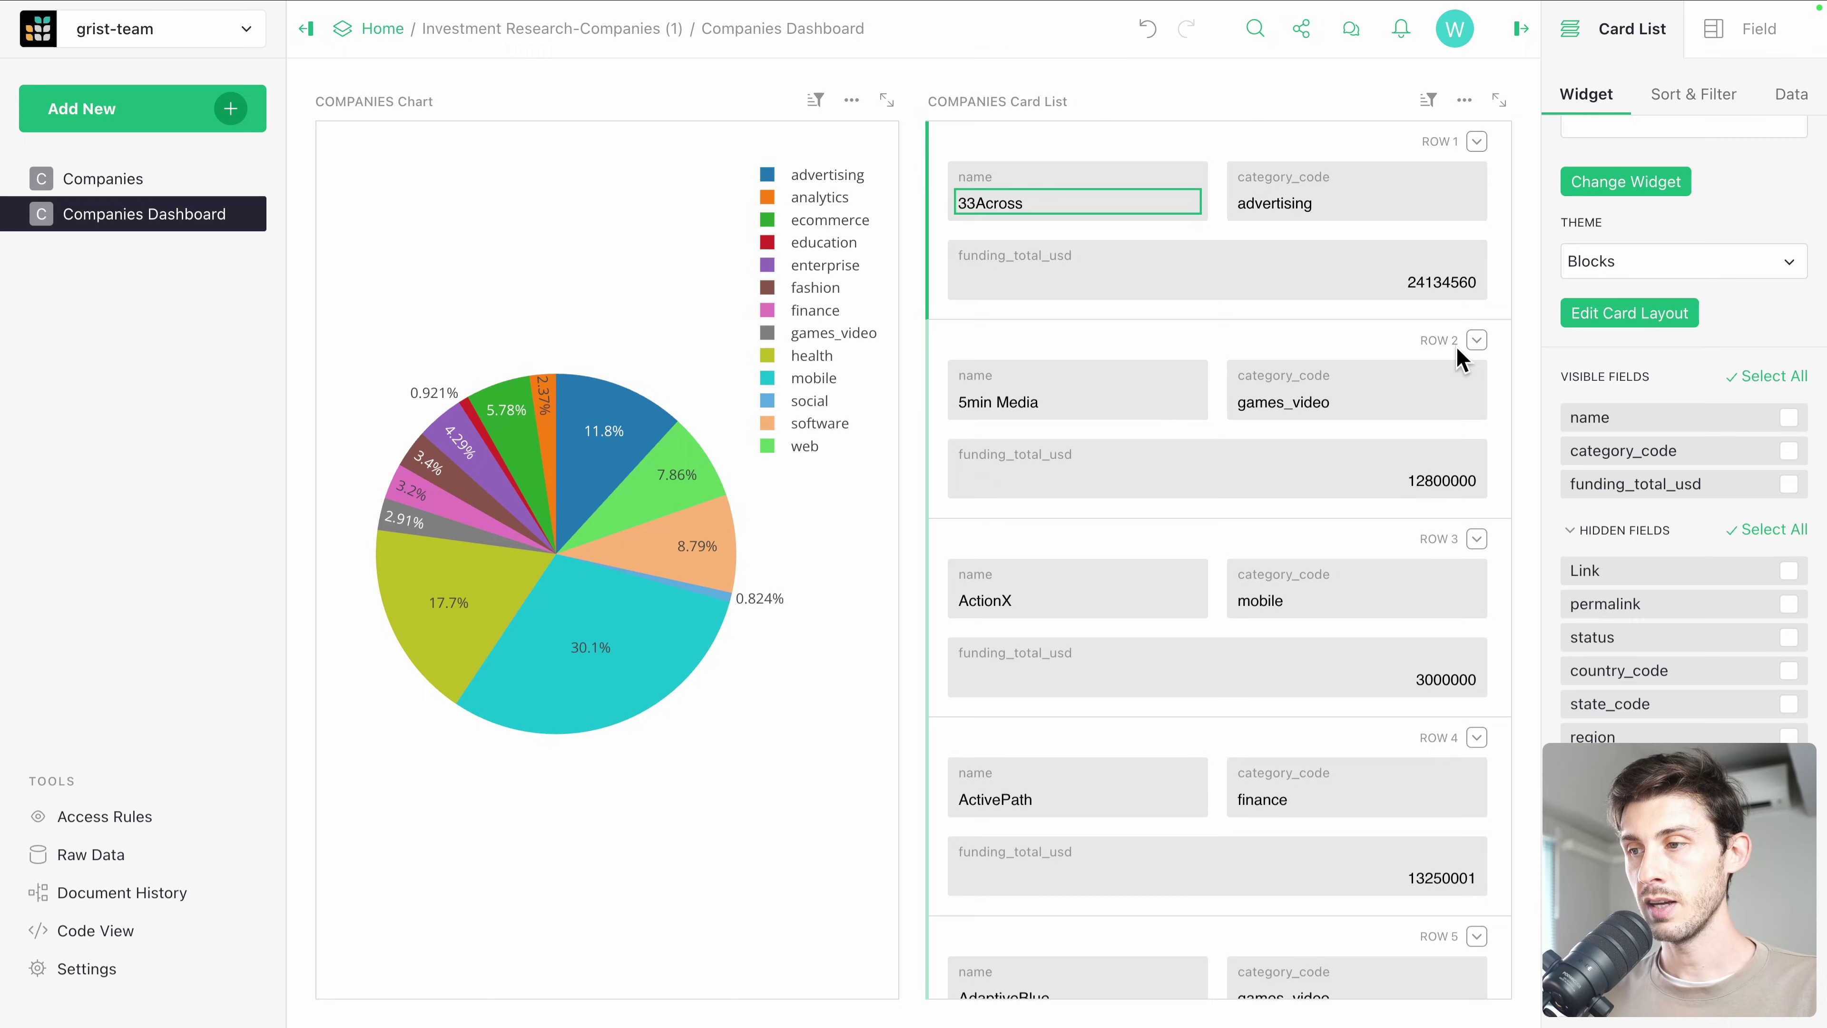
Edit the card layout to place funding_total_usd on the same row as name and category_code, and save it.
{"action": "scroll", "coordinate": [1102, 477], "scroll_direction": "down", "scroll_amount": 10}
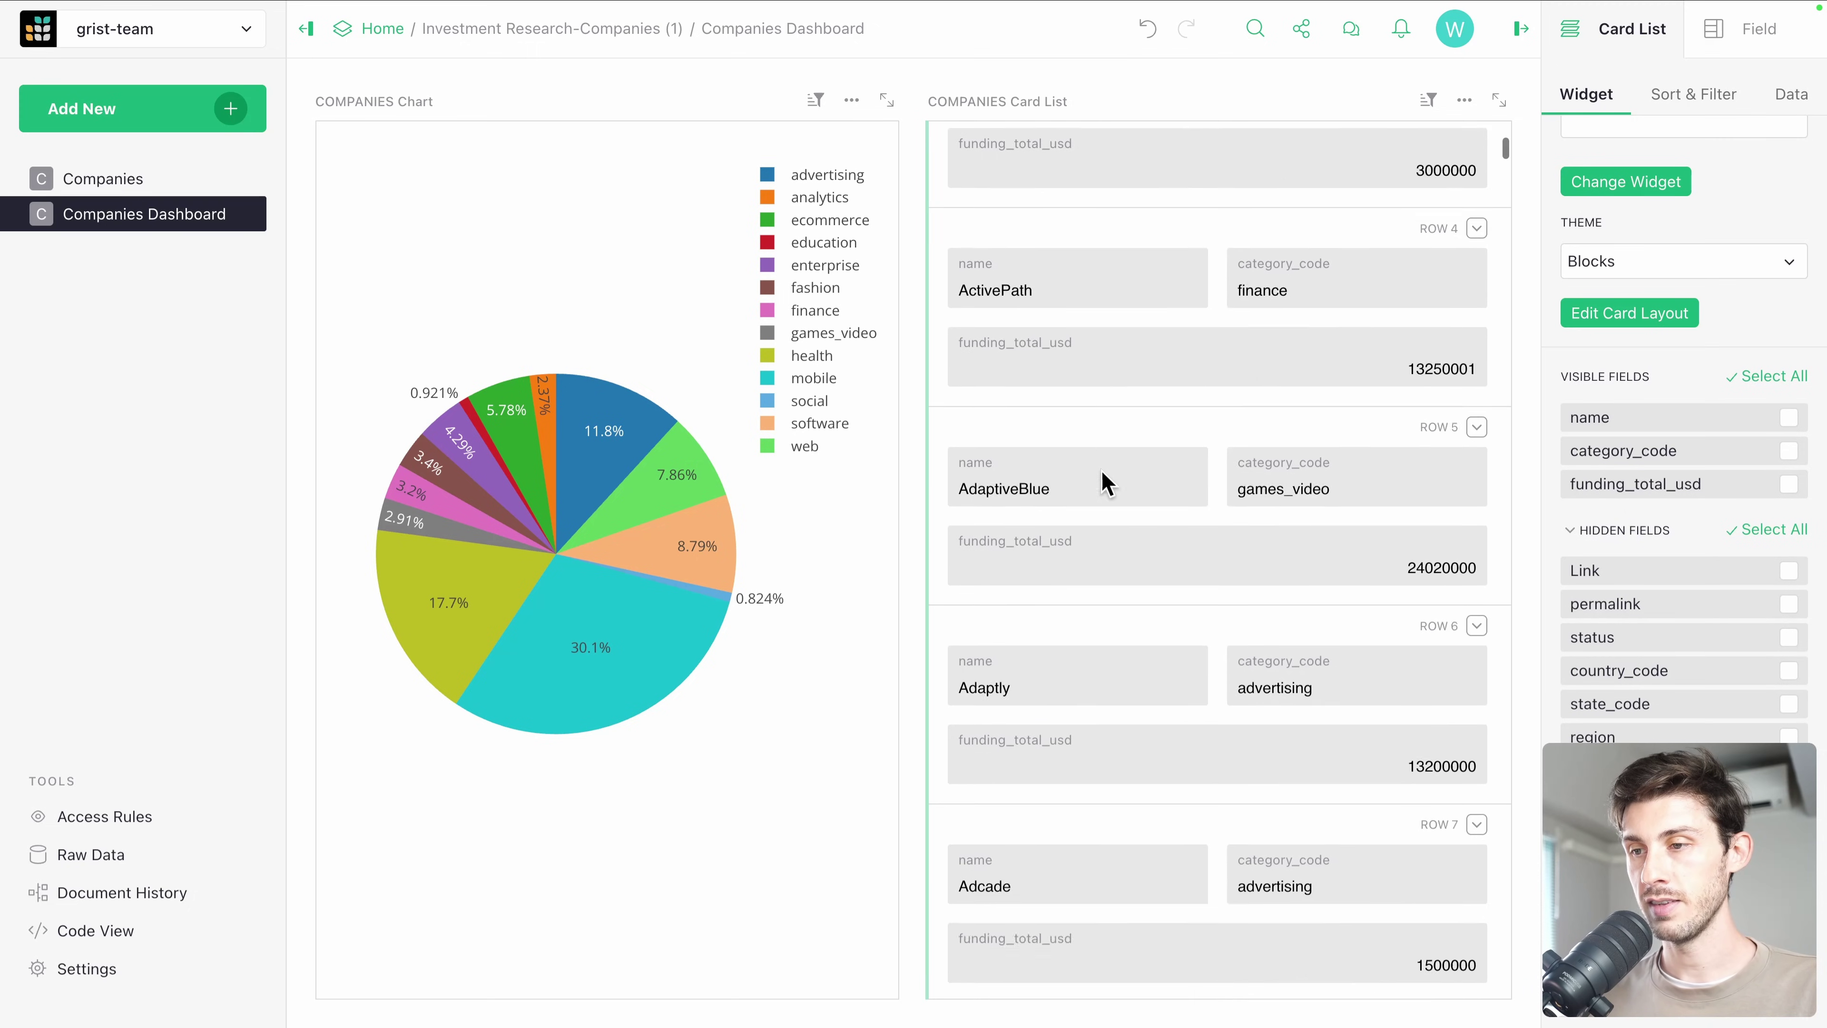
{"action": "scroll", "coordinate": [1103, 476], "scroll_direction": "down", "scroll_amount": 10}
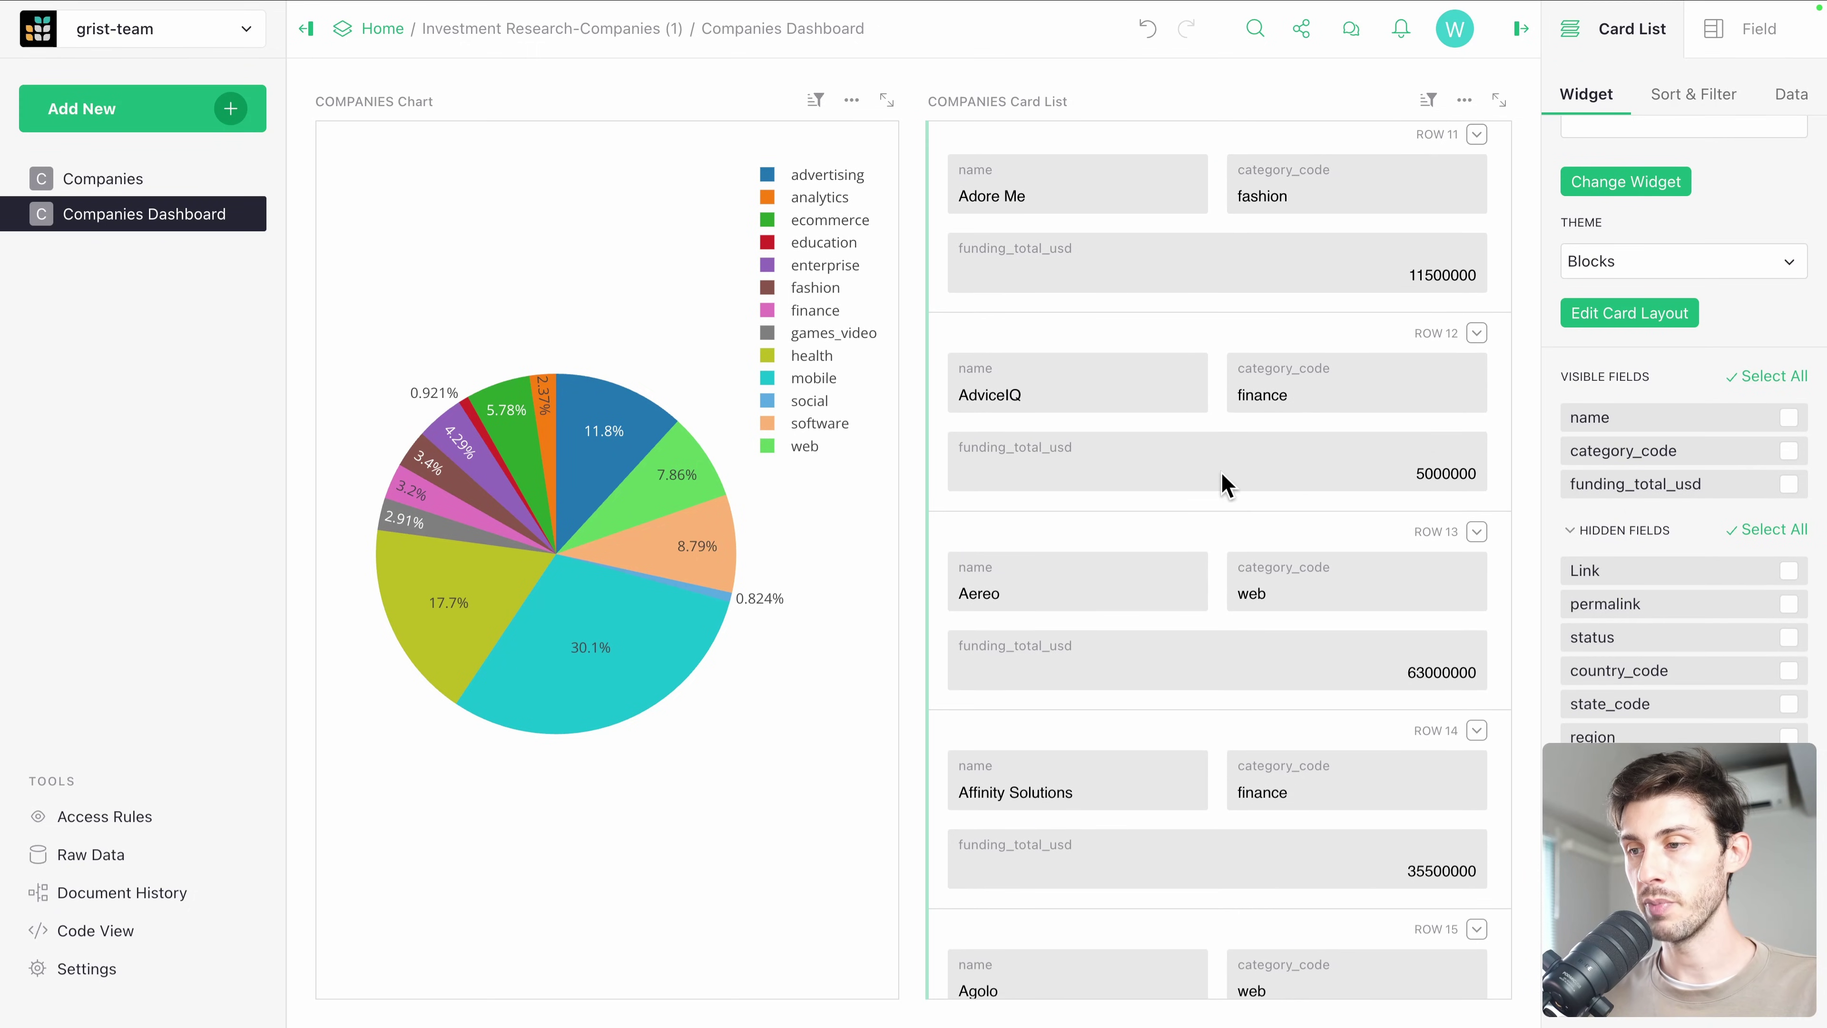
{"action": "left_click", "coordinate": [1595, 317]}
{"action": "left_click_drag", "start_coordinate": [954, 286], "coordinate": [1477, 191]}
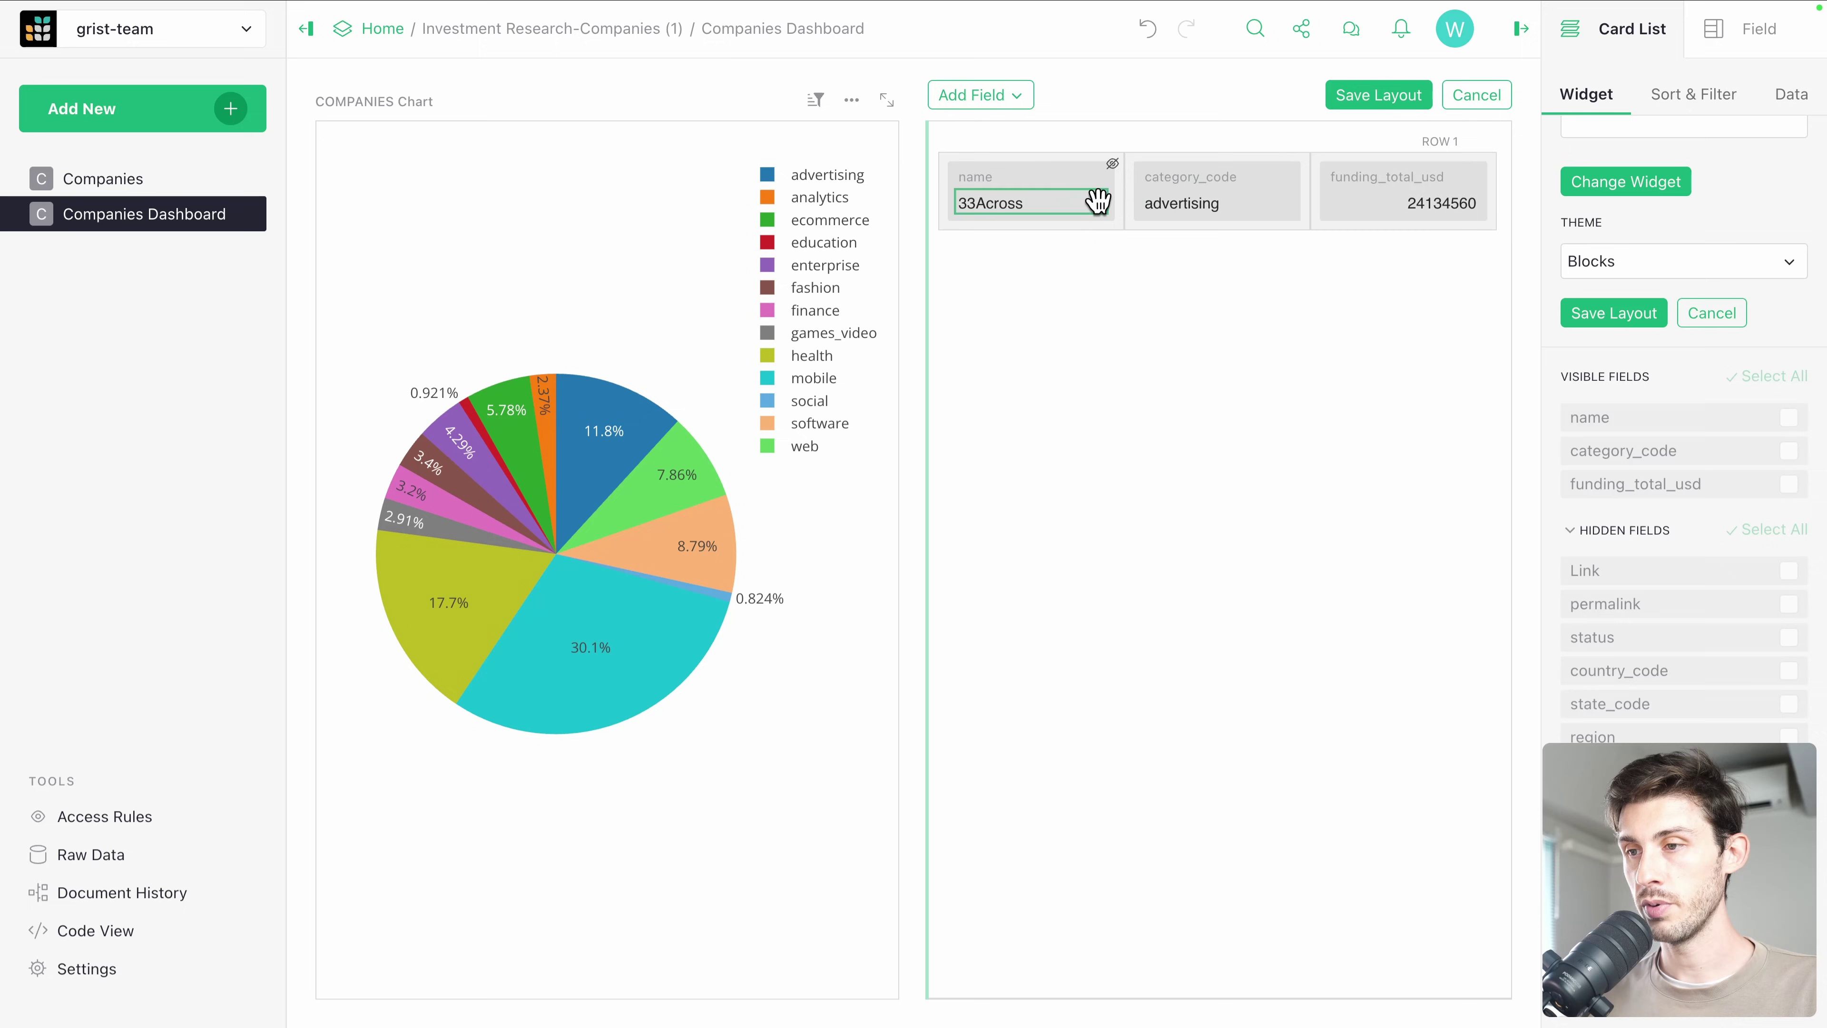
{"action": "left_click", "coordinate": [1363, 100]}
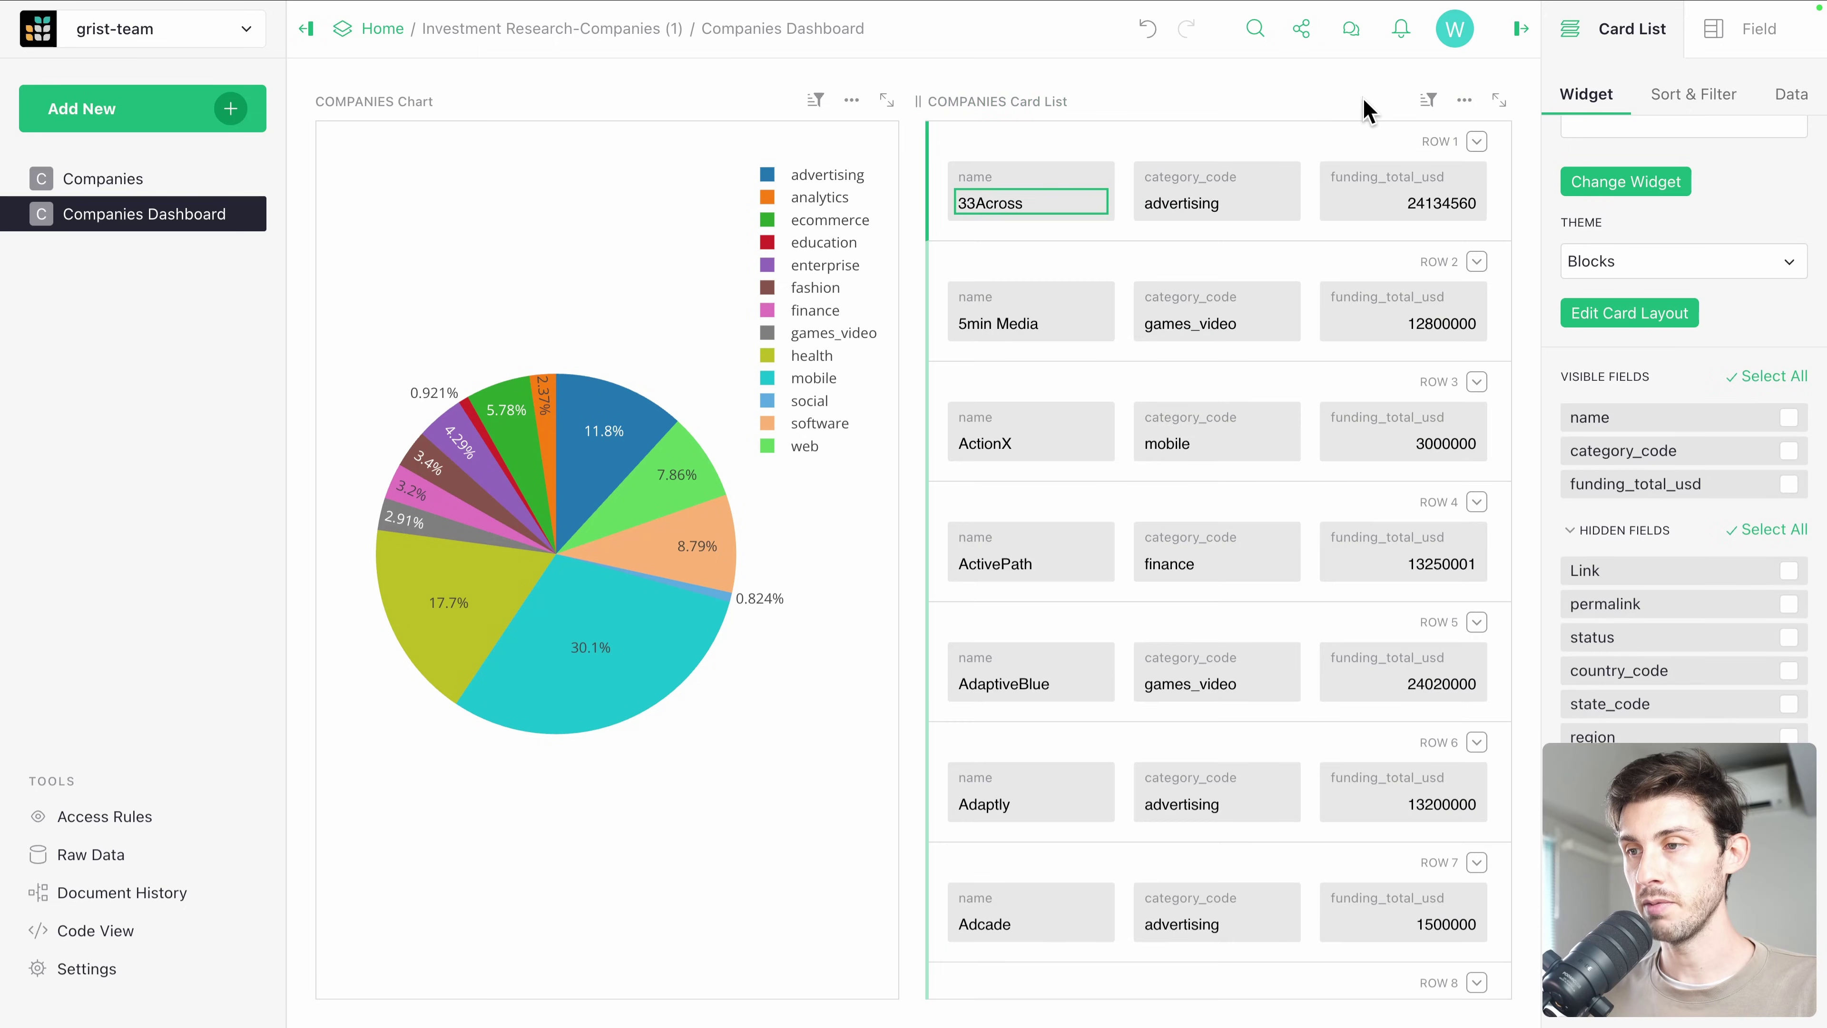
Set the name column's cell format to HyperLink, replacing the Markdown format tried first.
{"action": "scroll", "coordinate": [1167, 390], "scroll_direction": "down", "scroll_amount": 2}
{"action": "scroll", "coordinate": [1168, 390], "scroll_direction": "down", "scroll_amount": 15}
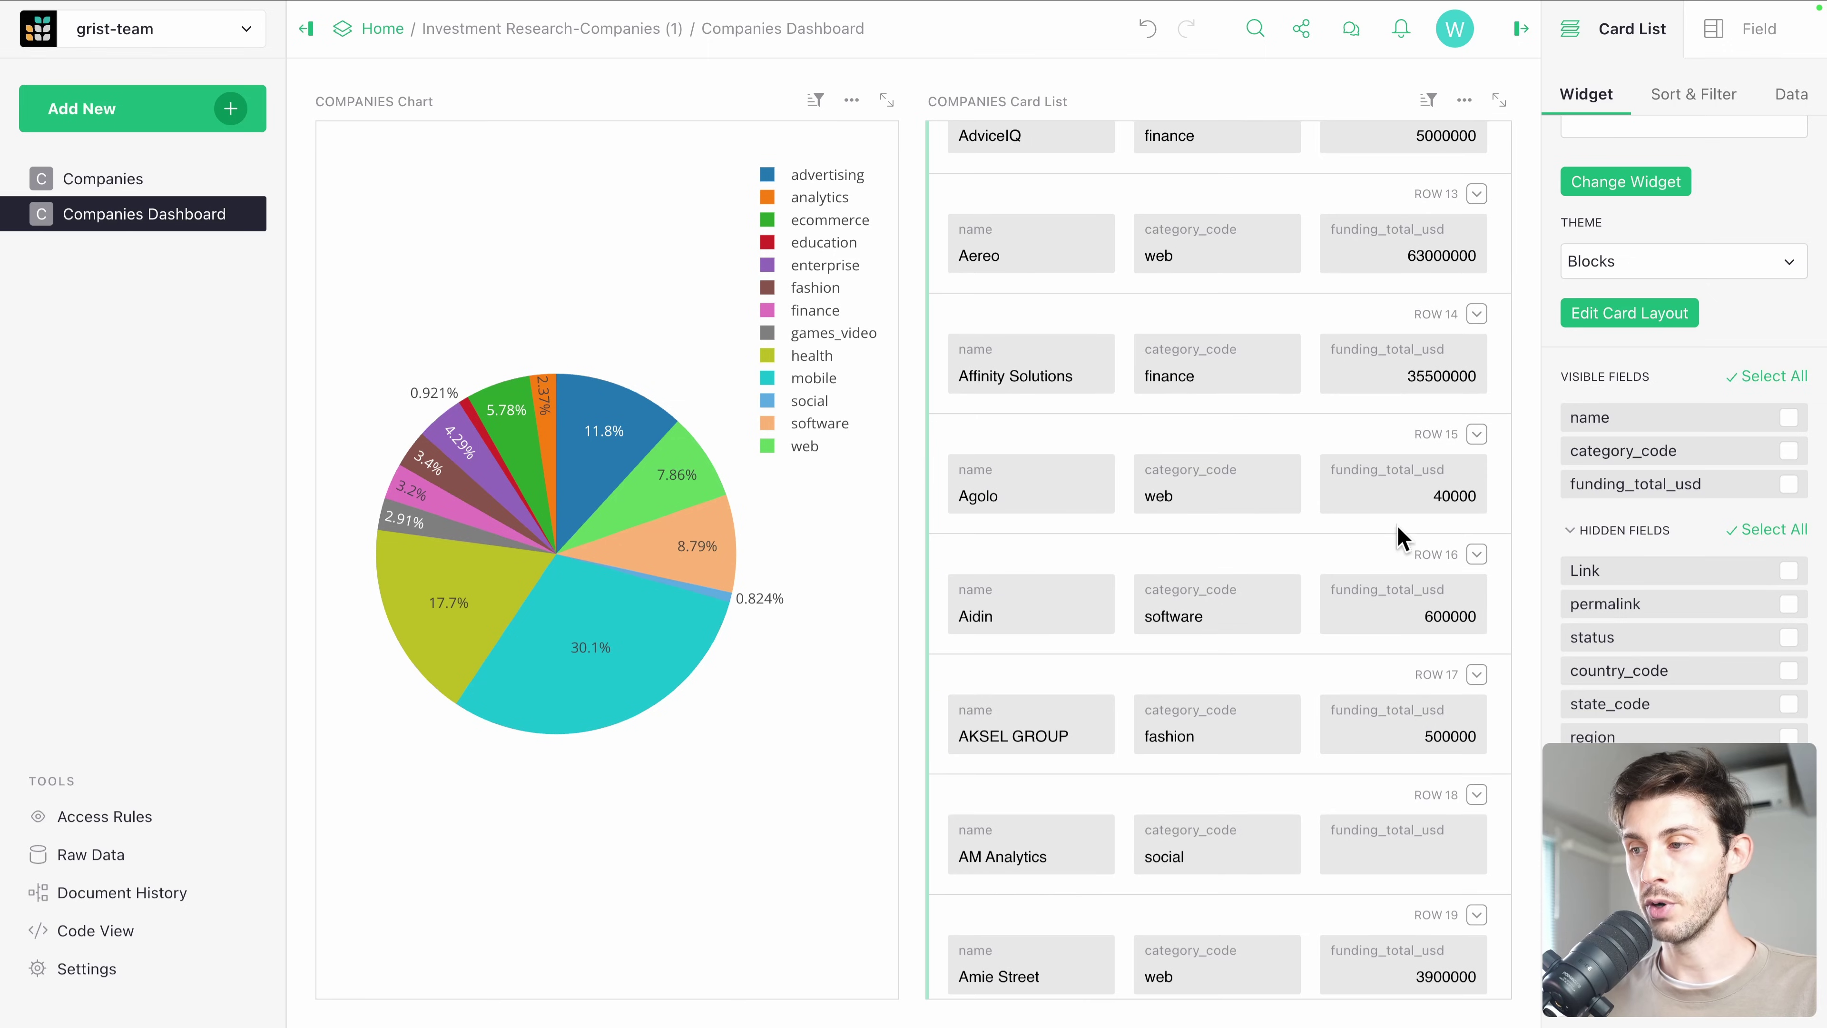
{"action": "scroll", "coordinate": [1672, 298], "scroll_direction": "up", "scroll_amount": 3}
{"action": "left_click", "coordinate": [1694, 95]}
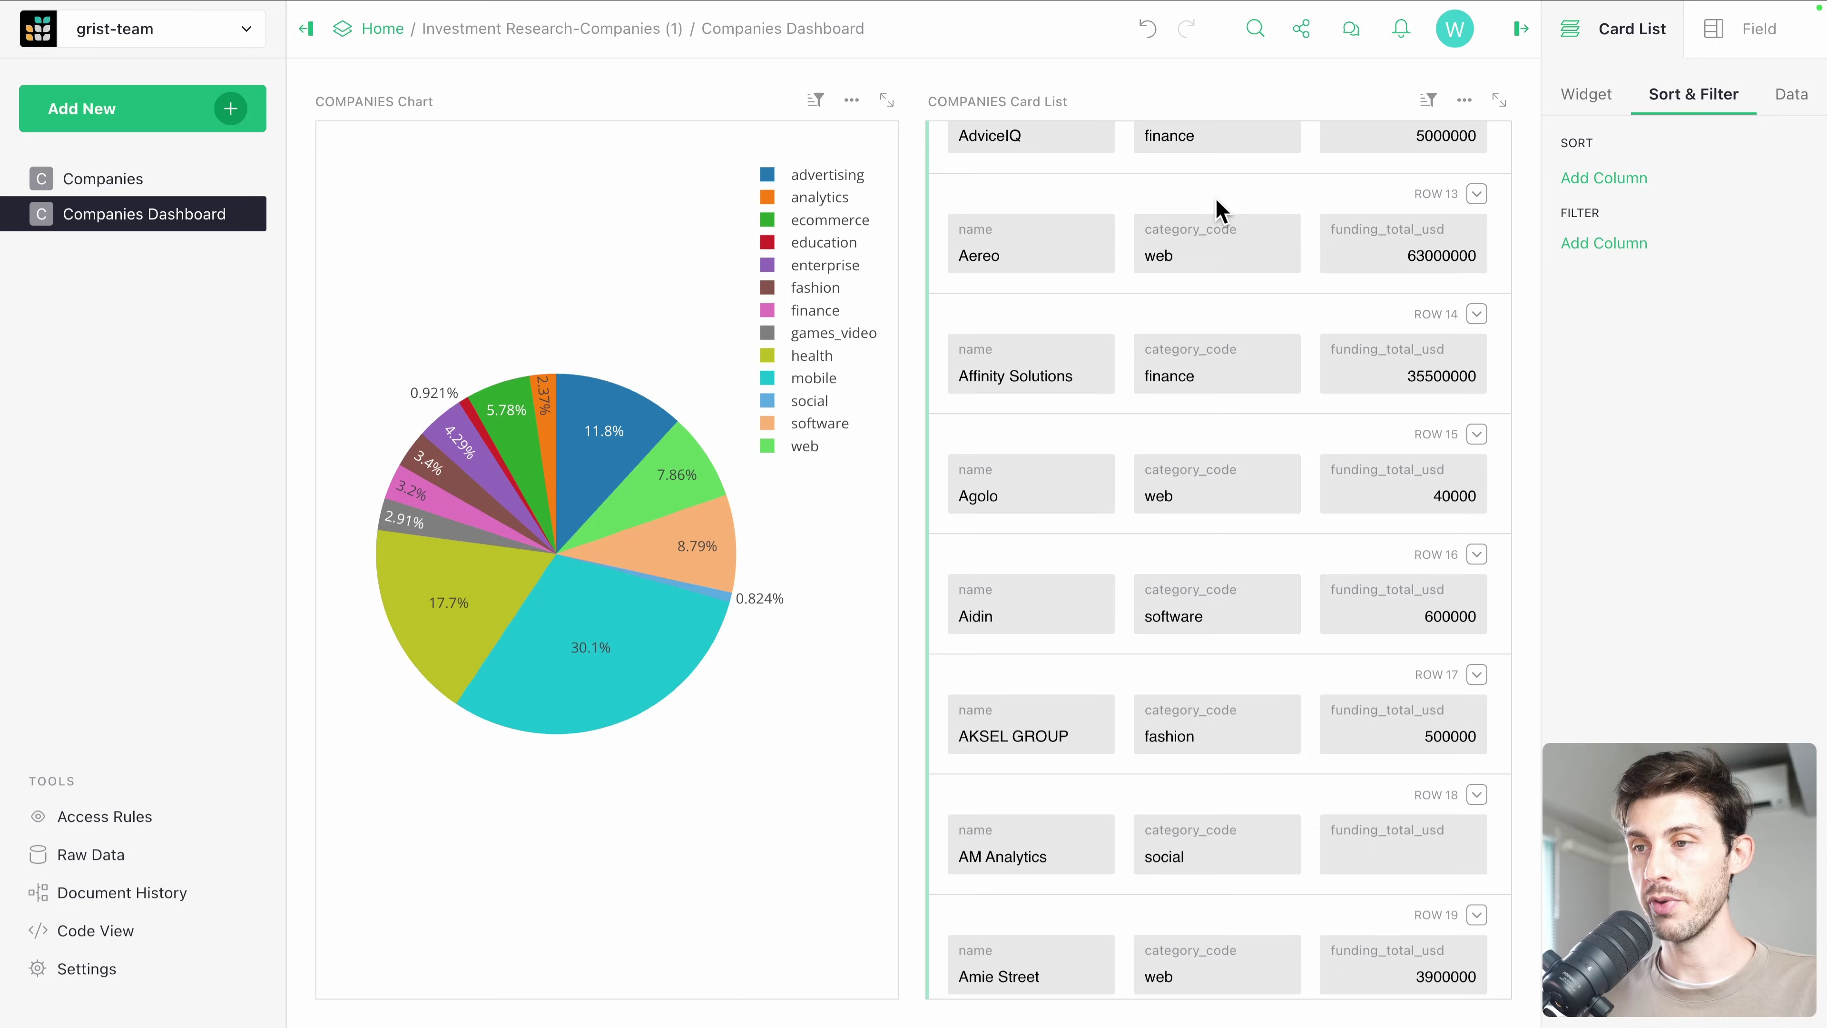
{"action": "left_click", "coordinate": [1750, 40]}
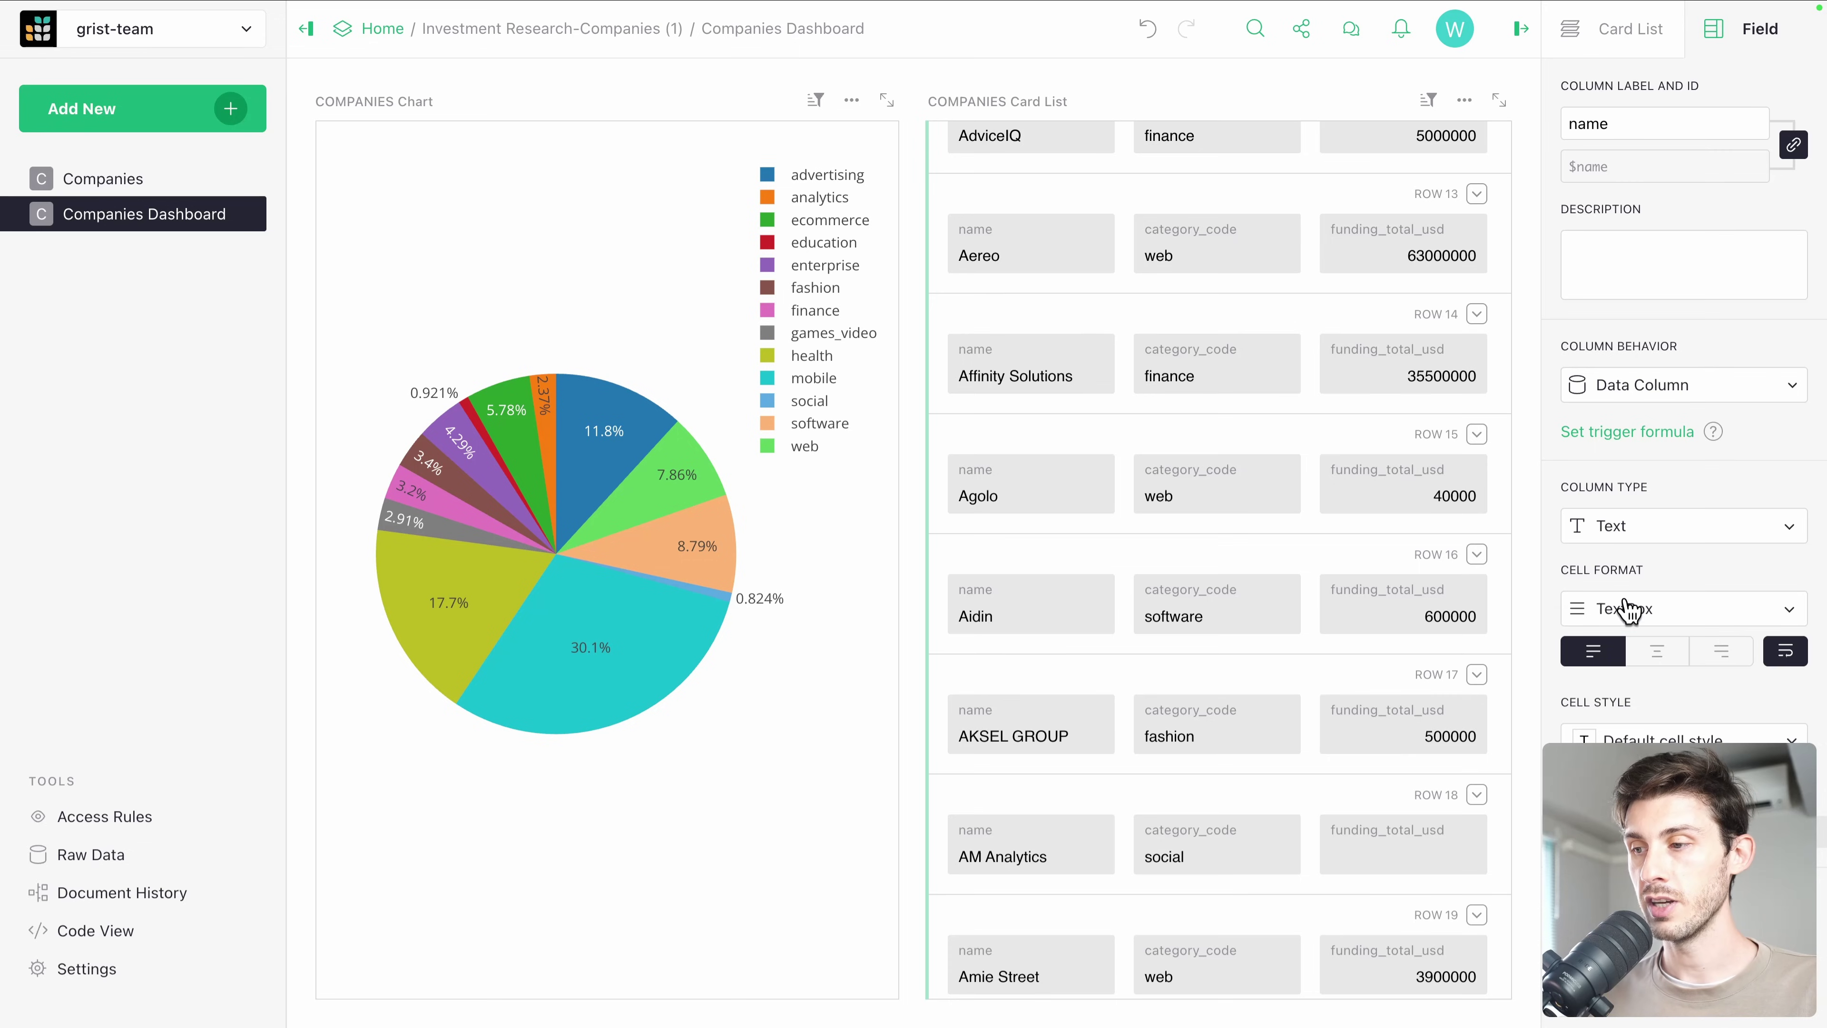
{"action": "left_click", "coordinate": [1643, 612]}
{"action": "left_click", "coordinate": [1646, 695]}
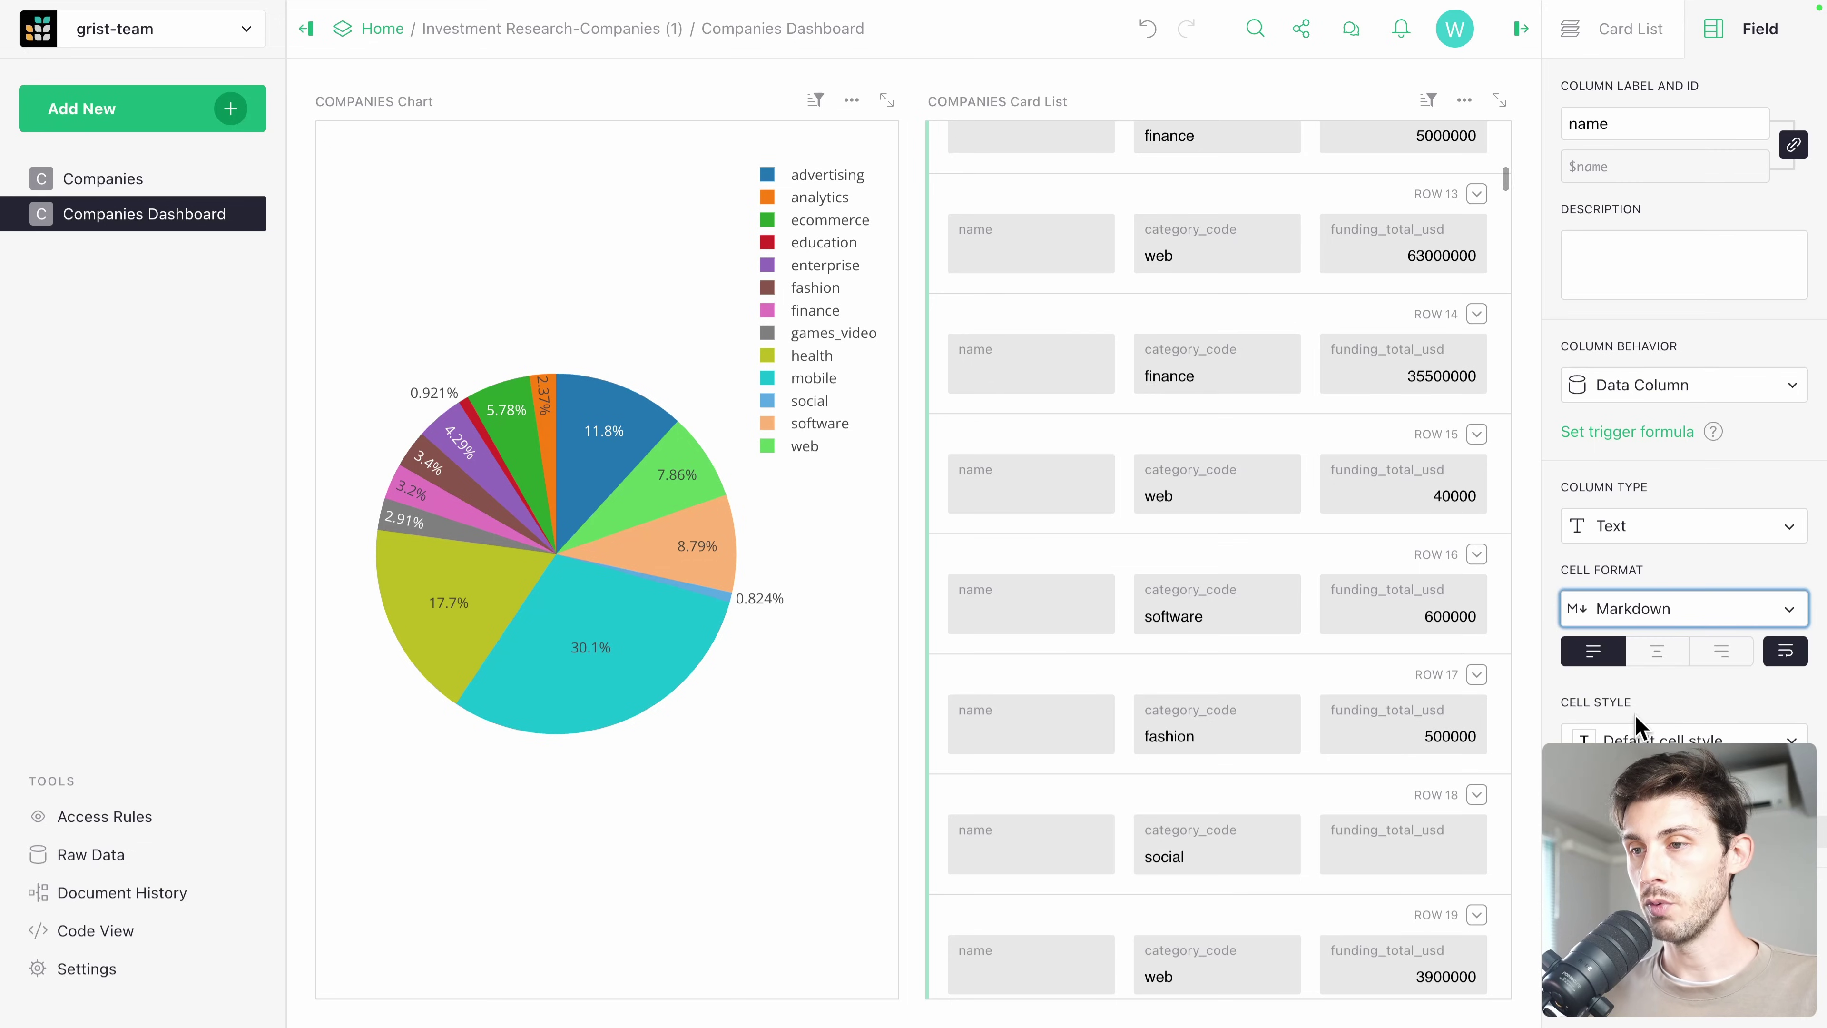
{"action": "left_click", "coordinate": [1647, 608]}
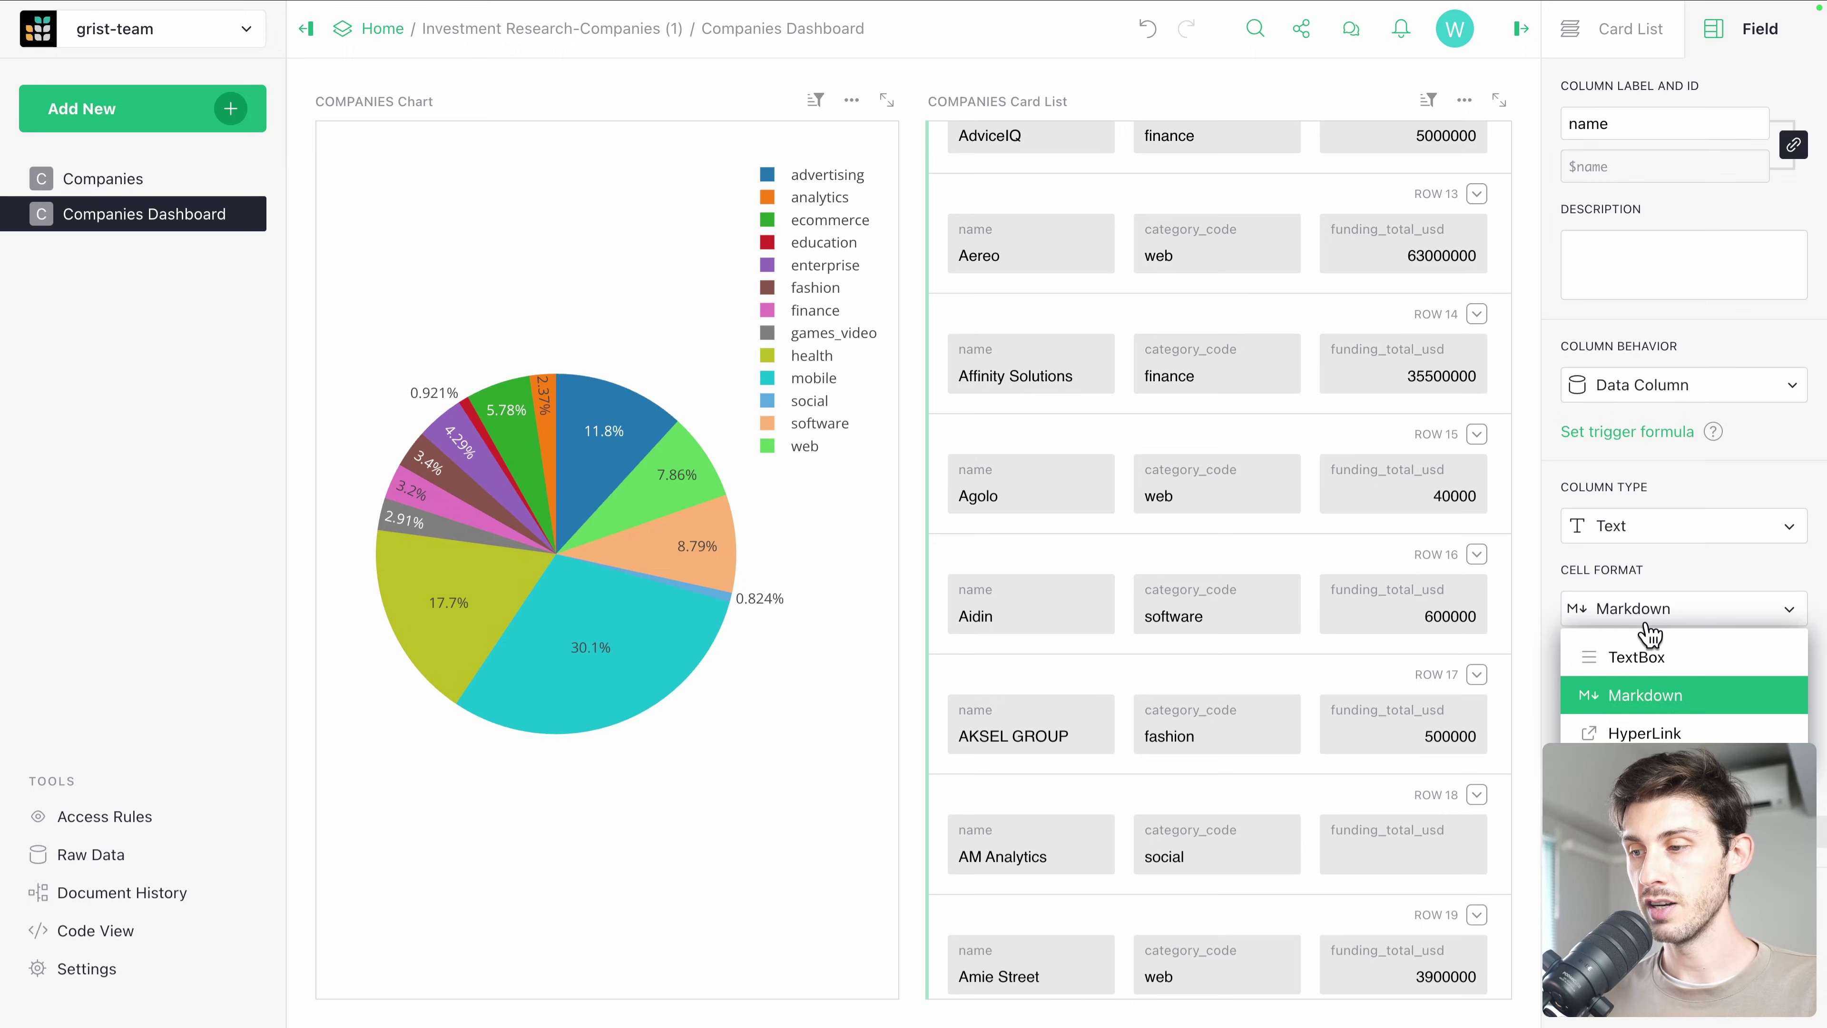
{"action": "left_click", "coordinate": [1645, 732]}
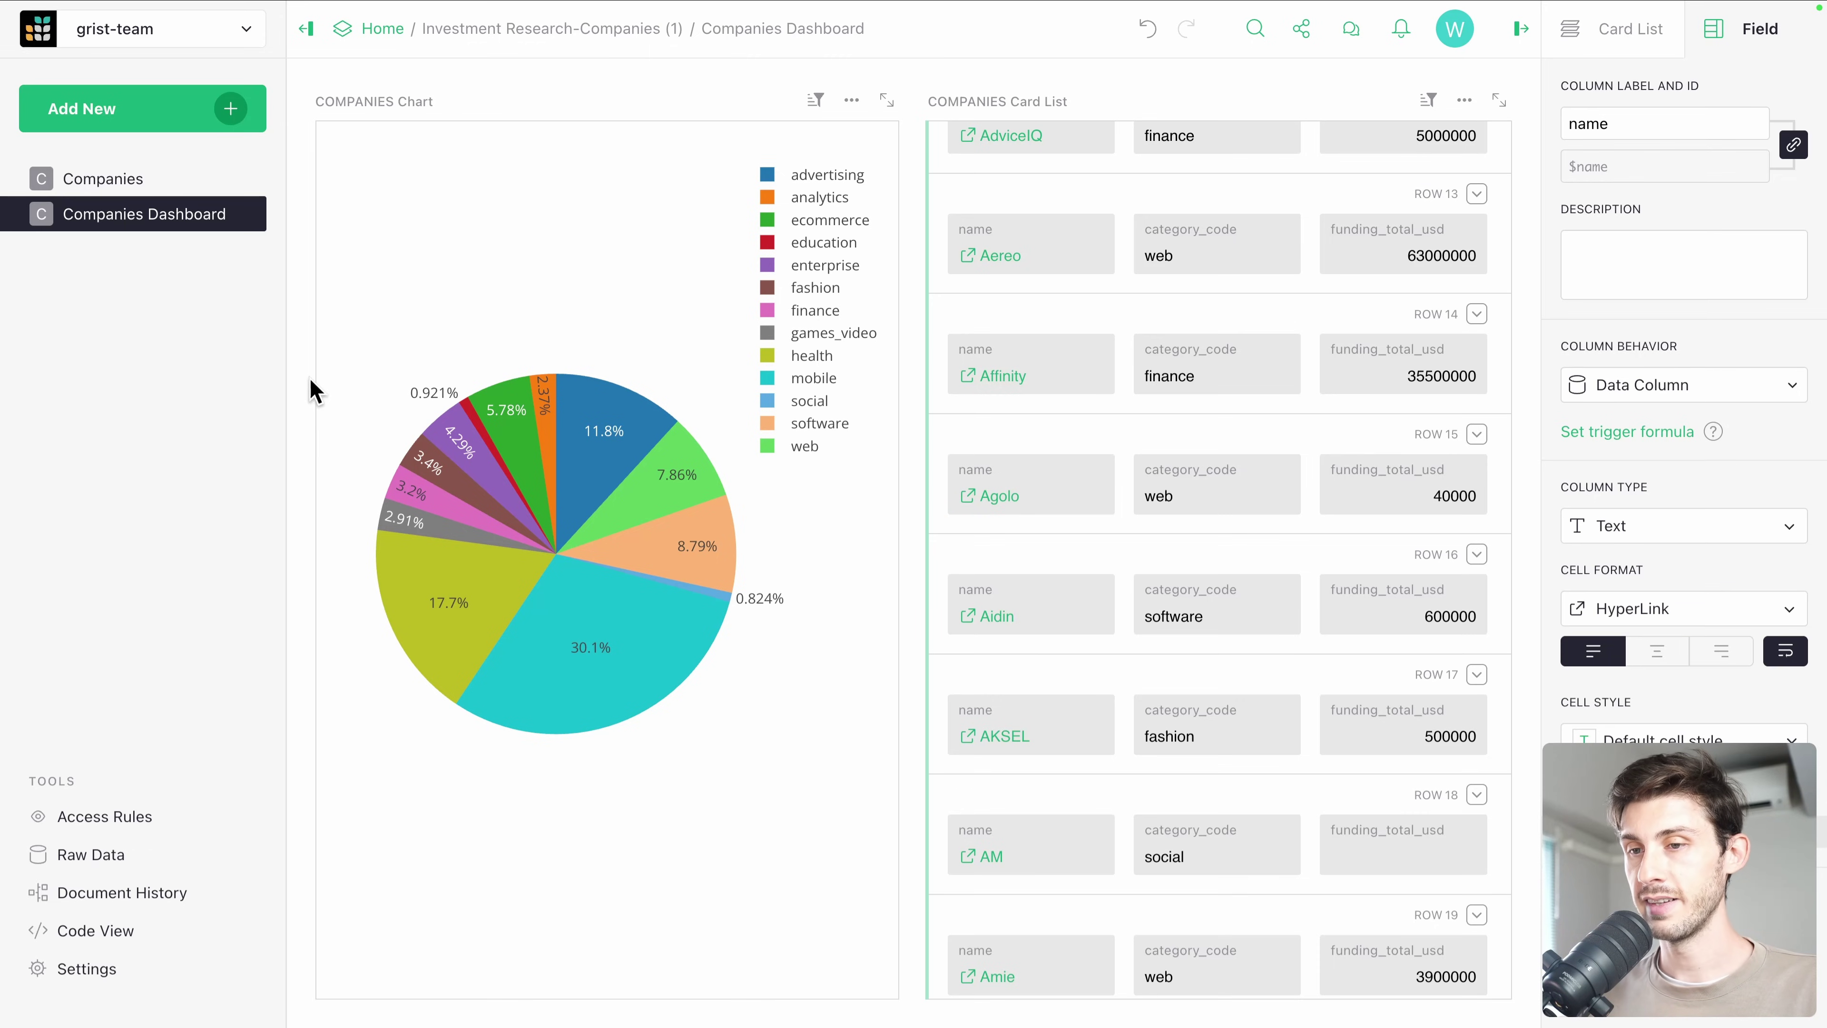
Add a new page with a Calendar widget of the Companies table.
{"action": "left_click", "coordinate": [227, 111]}
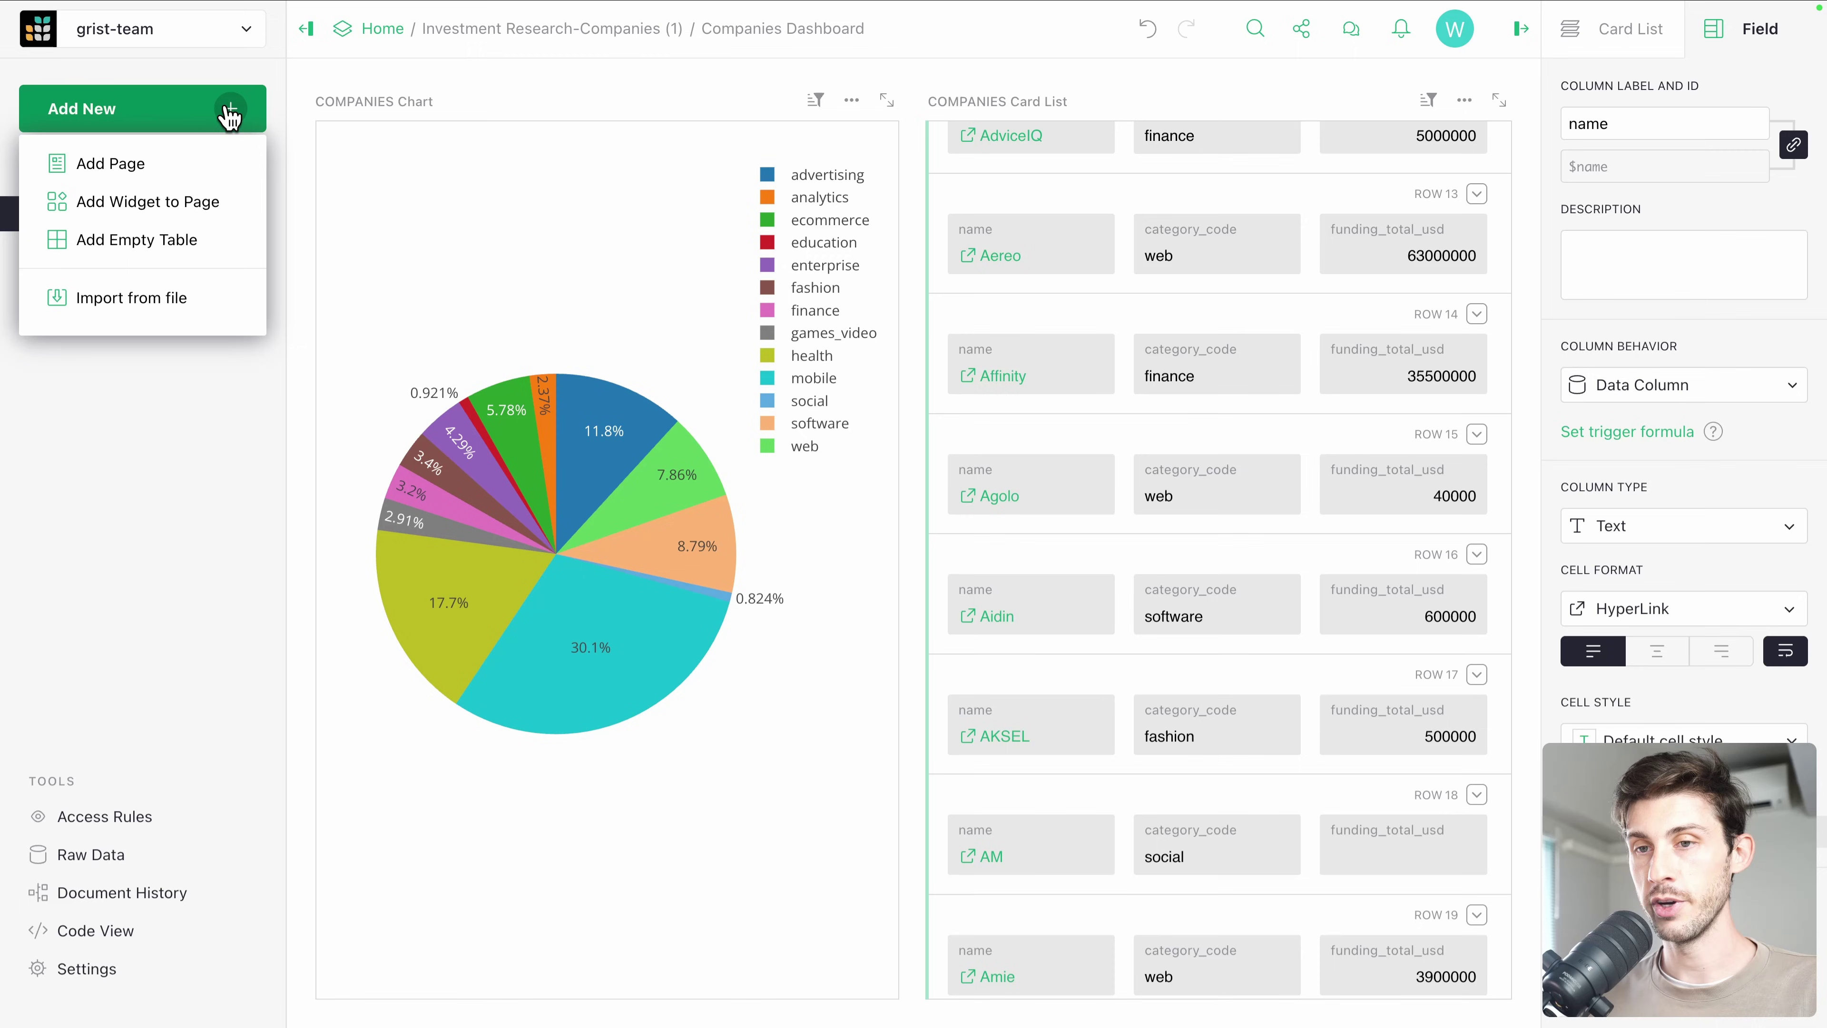
{"action": "left_click", "coordinate": [171, 167]}
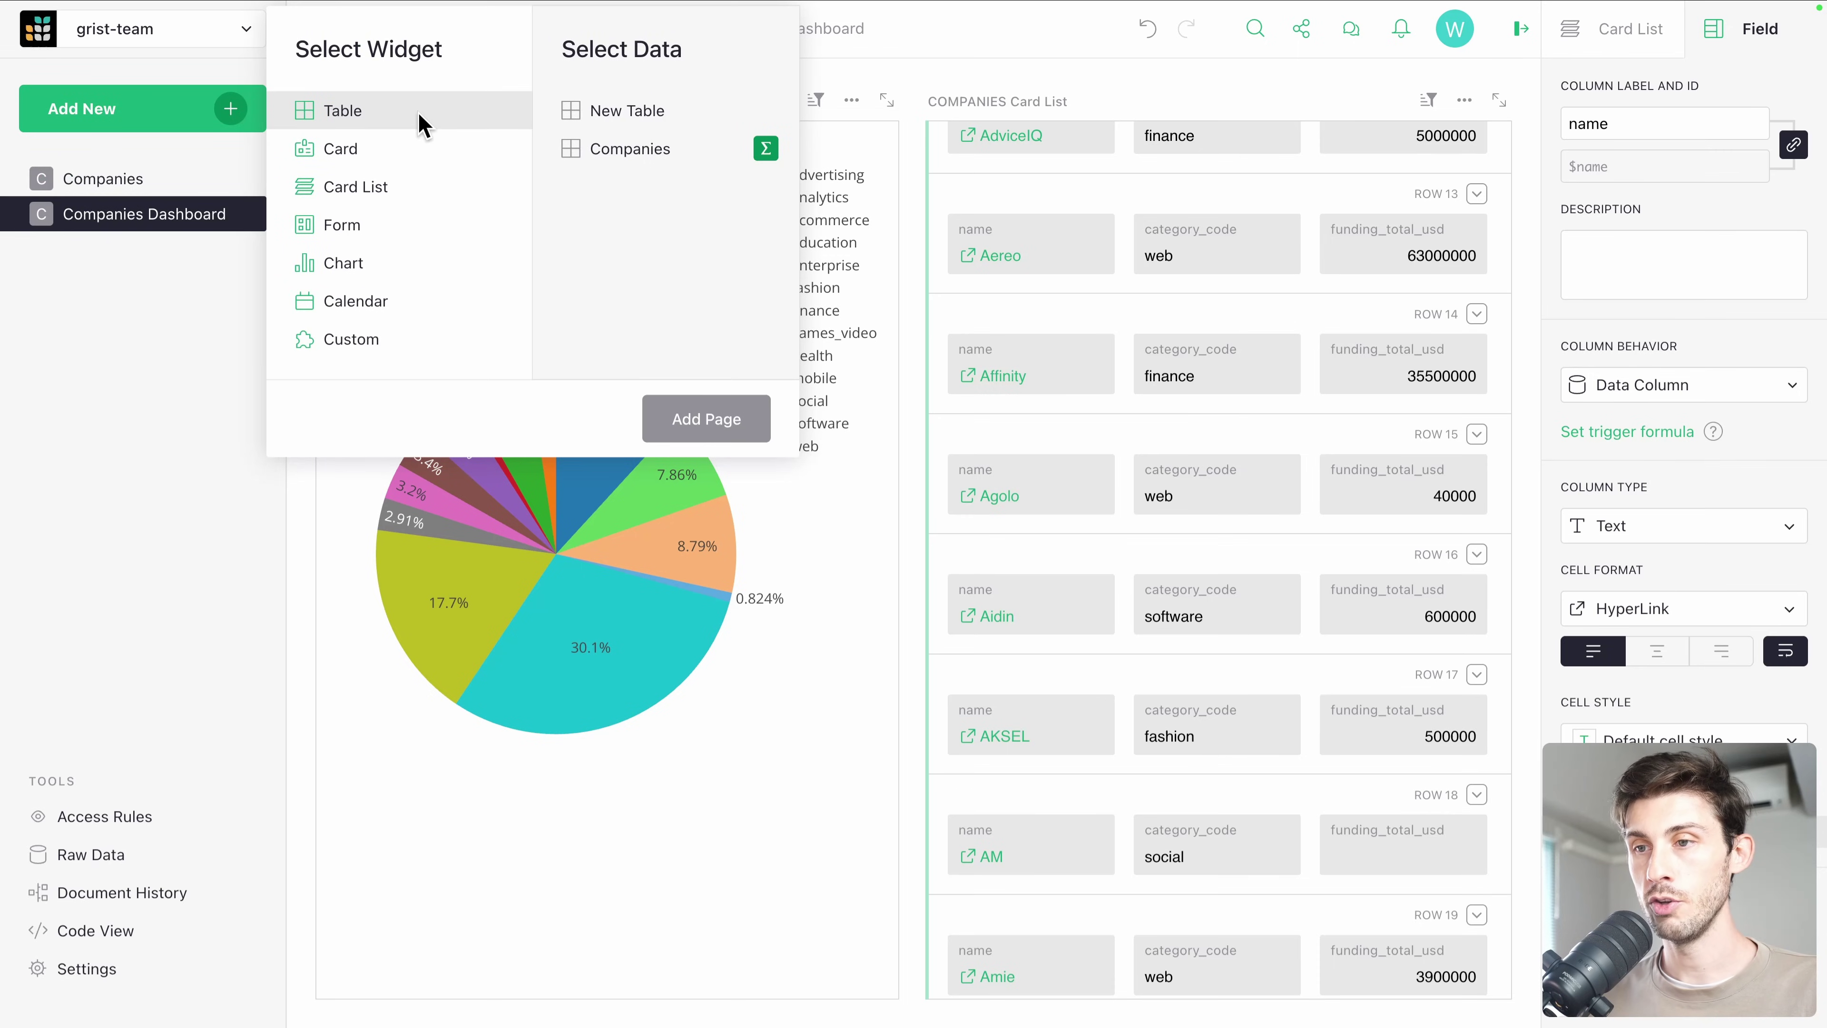
{"action": "left_click", "coordinate": [357, 299]}
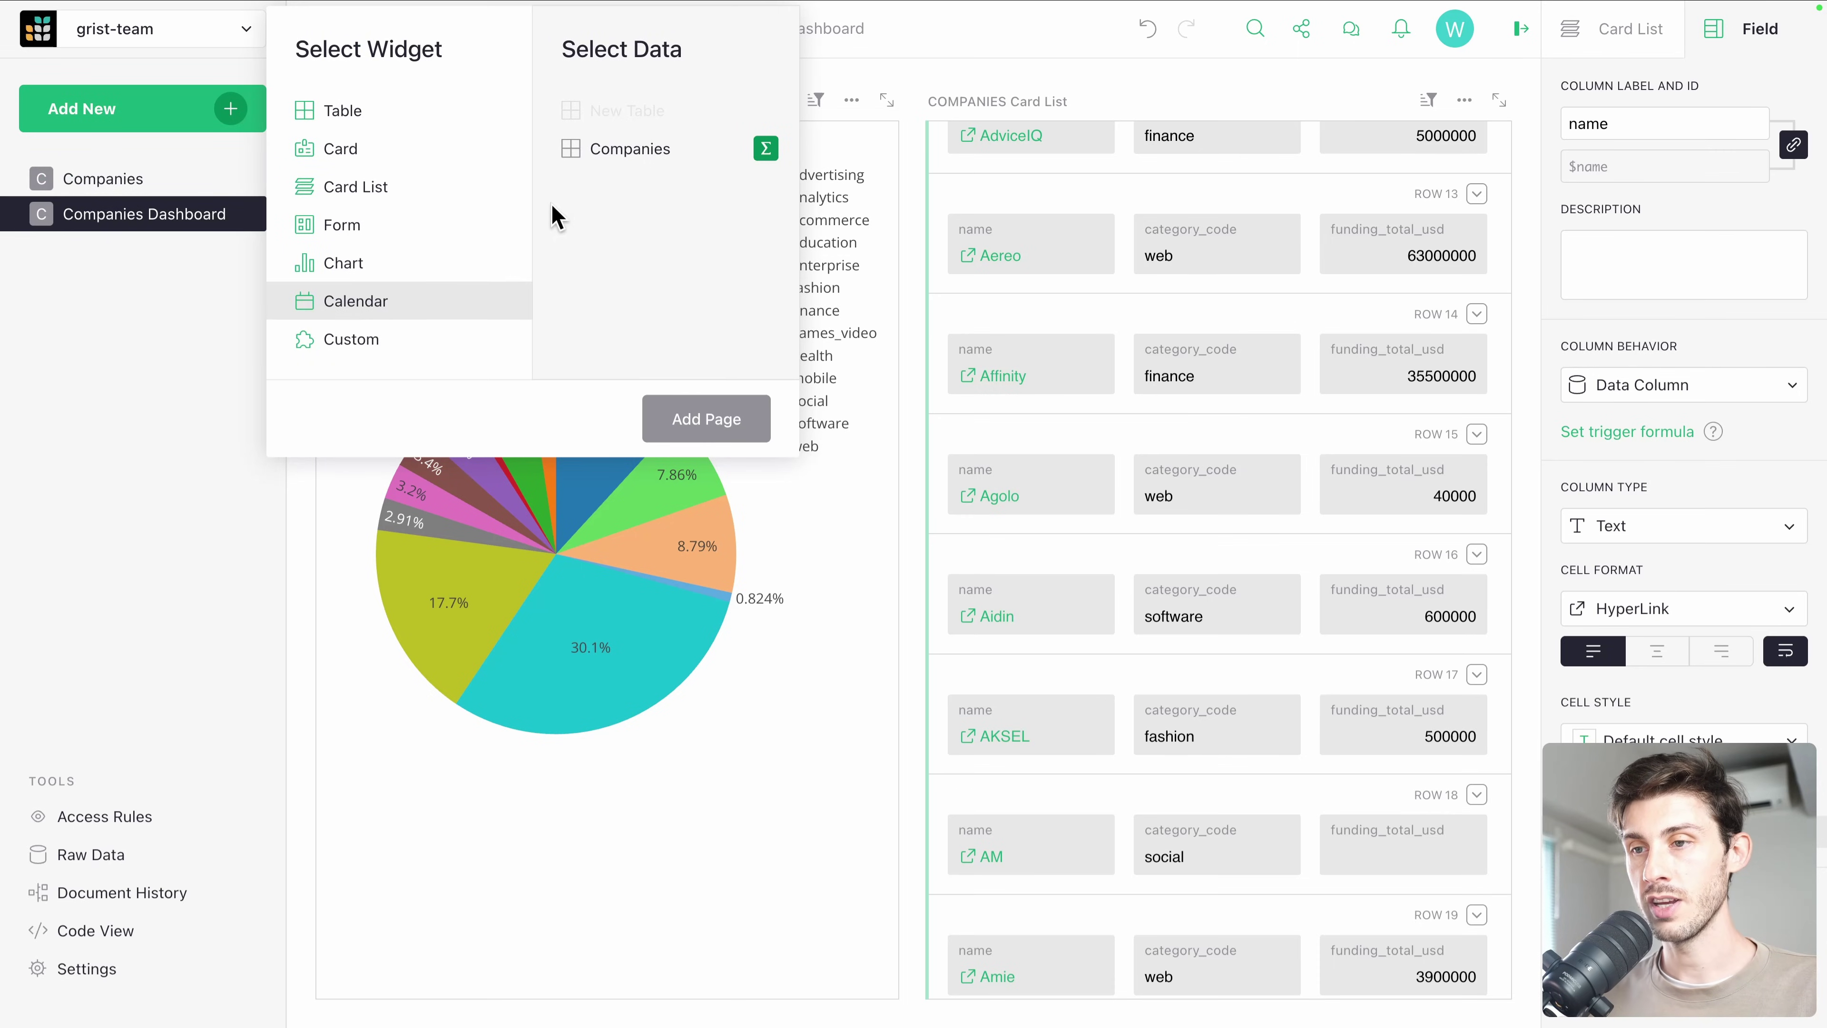
{"action": "left_click", "coordinate": [628, 169]}
{"action": "left_click", "coordinate": [735, 432]}
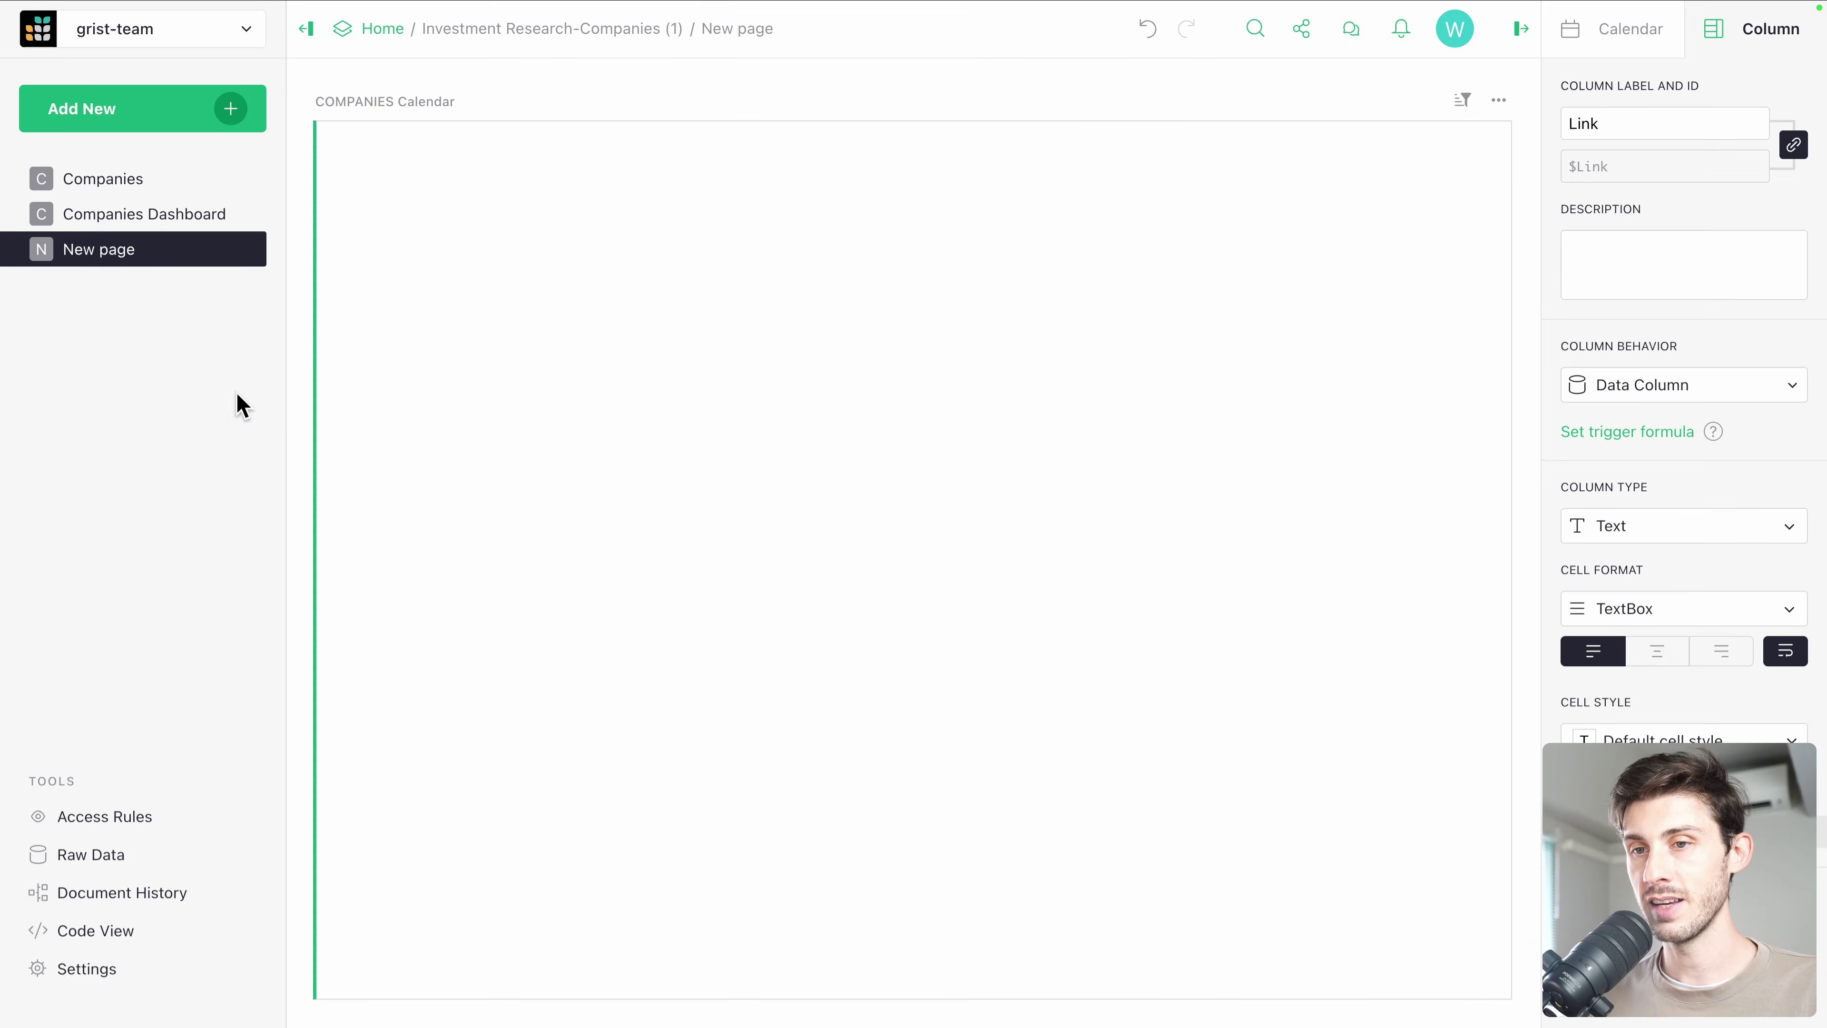
Rename the new calendar page to 'Funding Calendar'.
{"action": "left_click", "coordinate": [81, 249]}
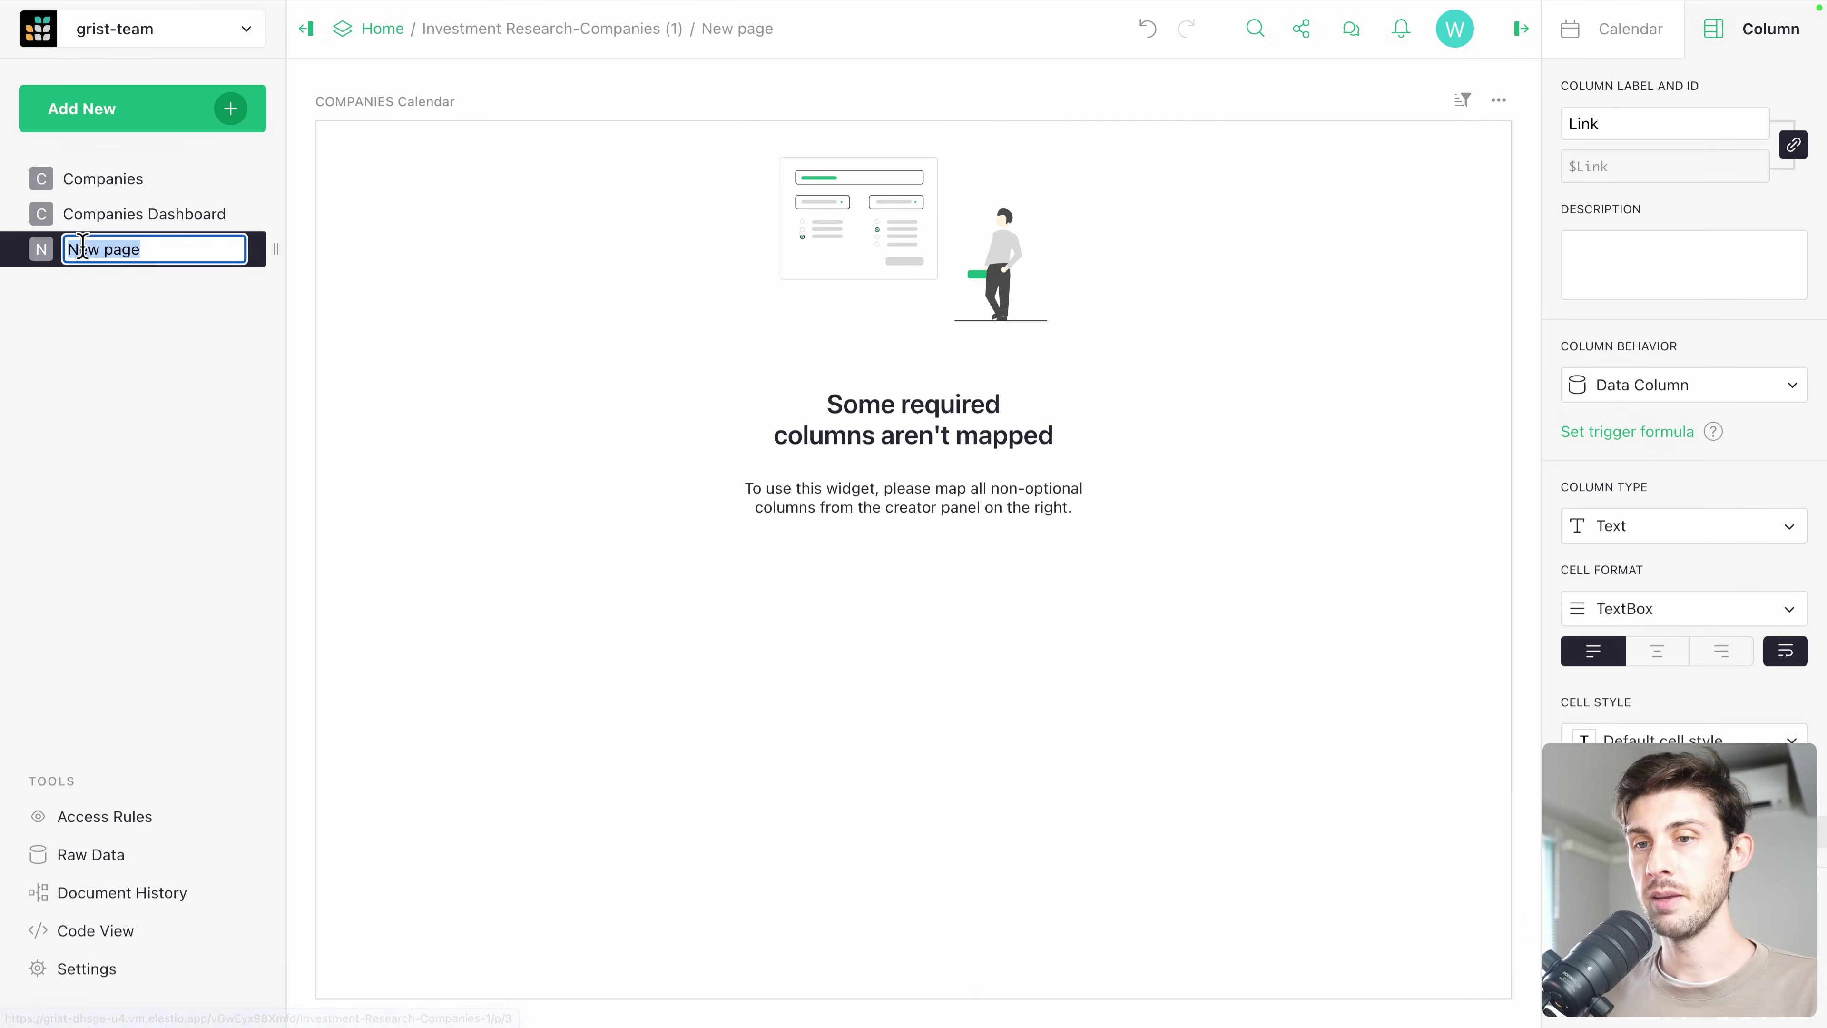
{"action": "type", "text": "Funding Calendar"}
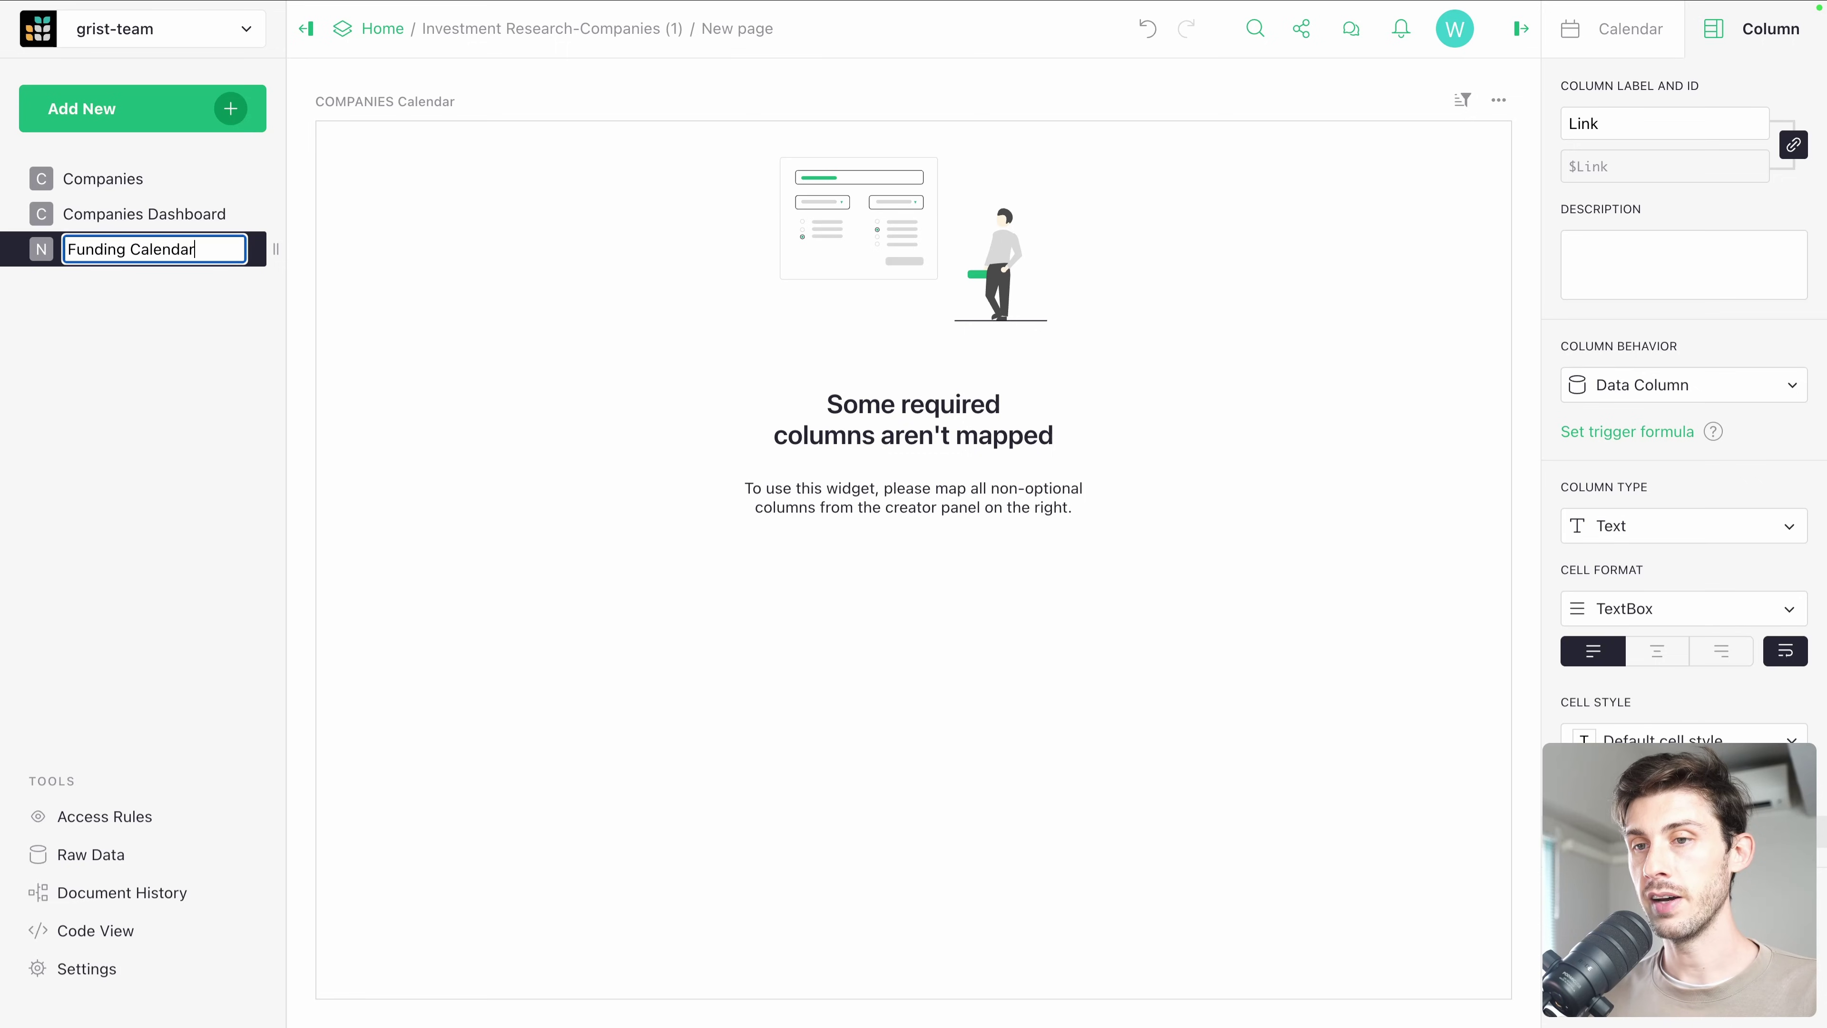
{"action": "key", "text": "Return"}
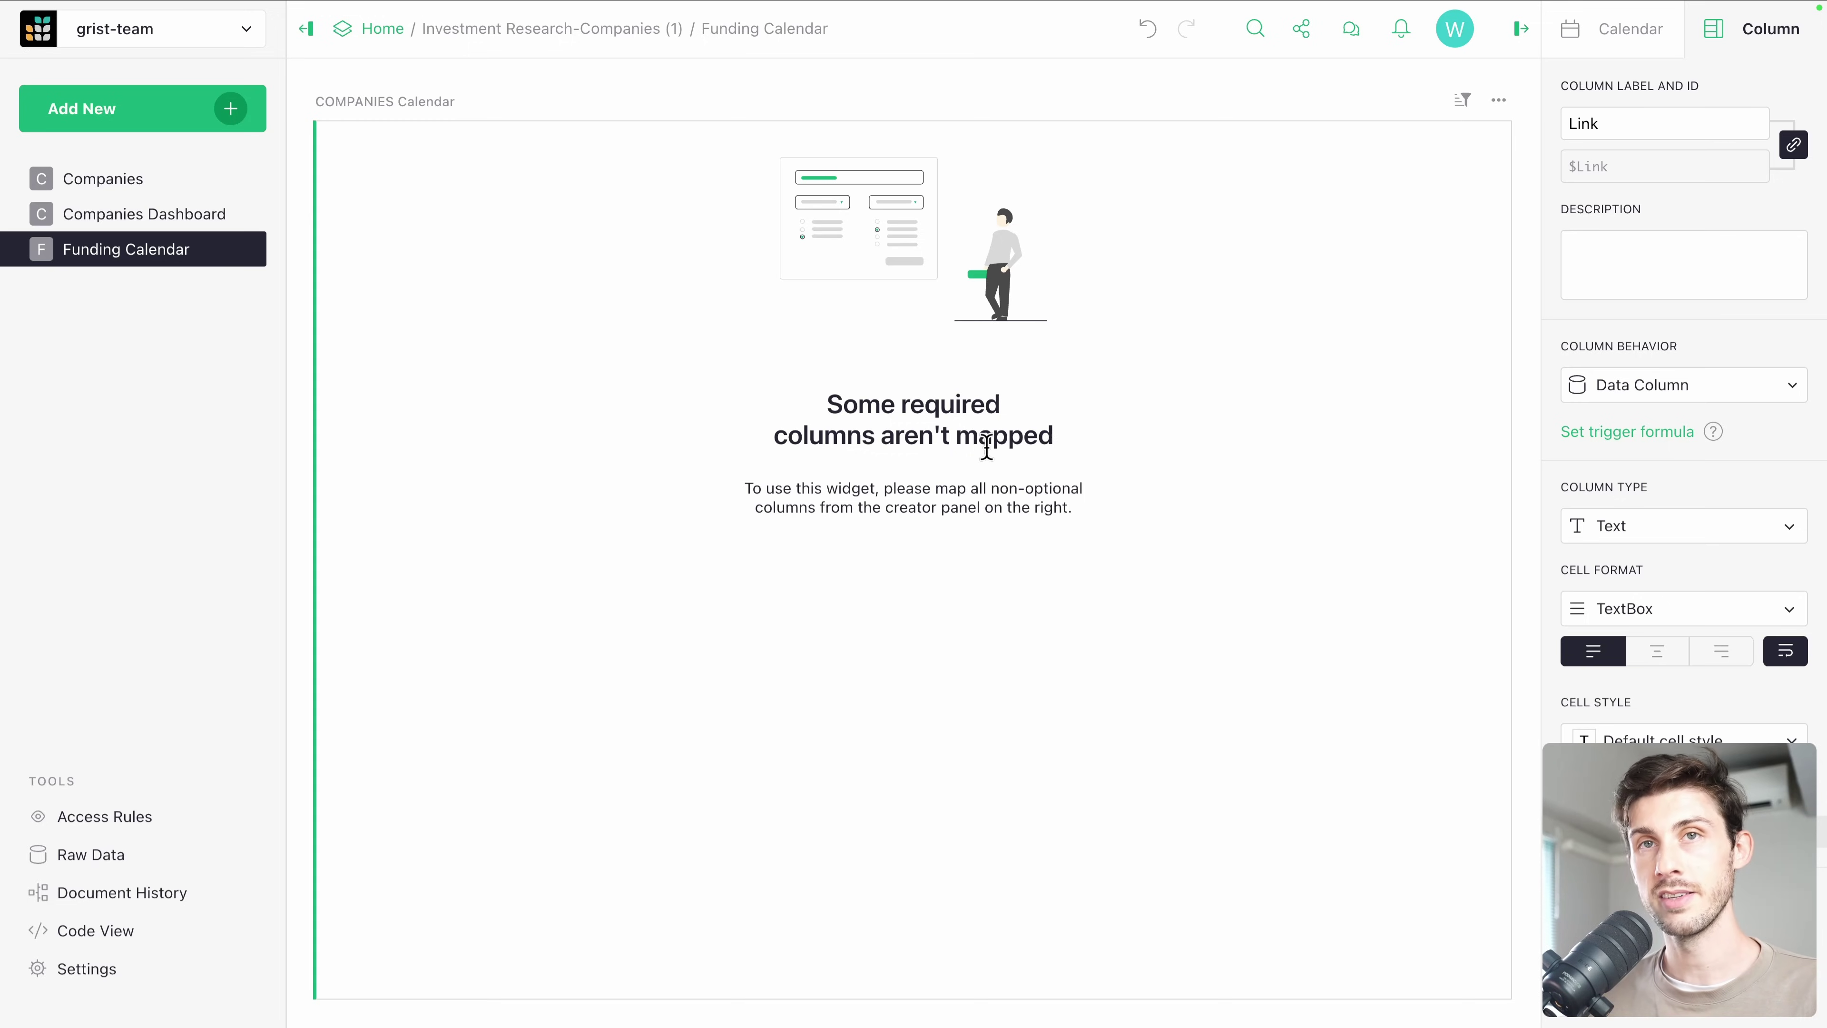
Map the calendar's Start Date and End Date to founded_at and complete the column mapping.
{"action": "left_click", "coordinate": [1631, 49]}
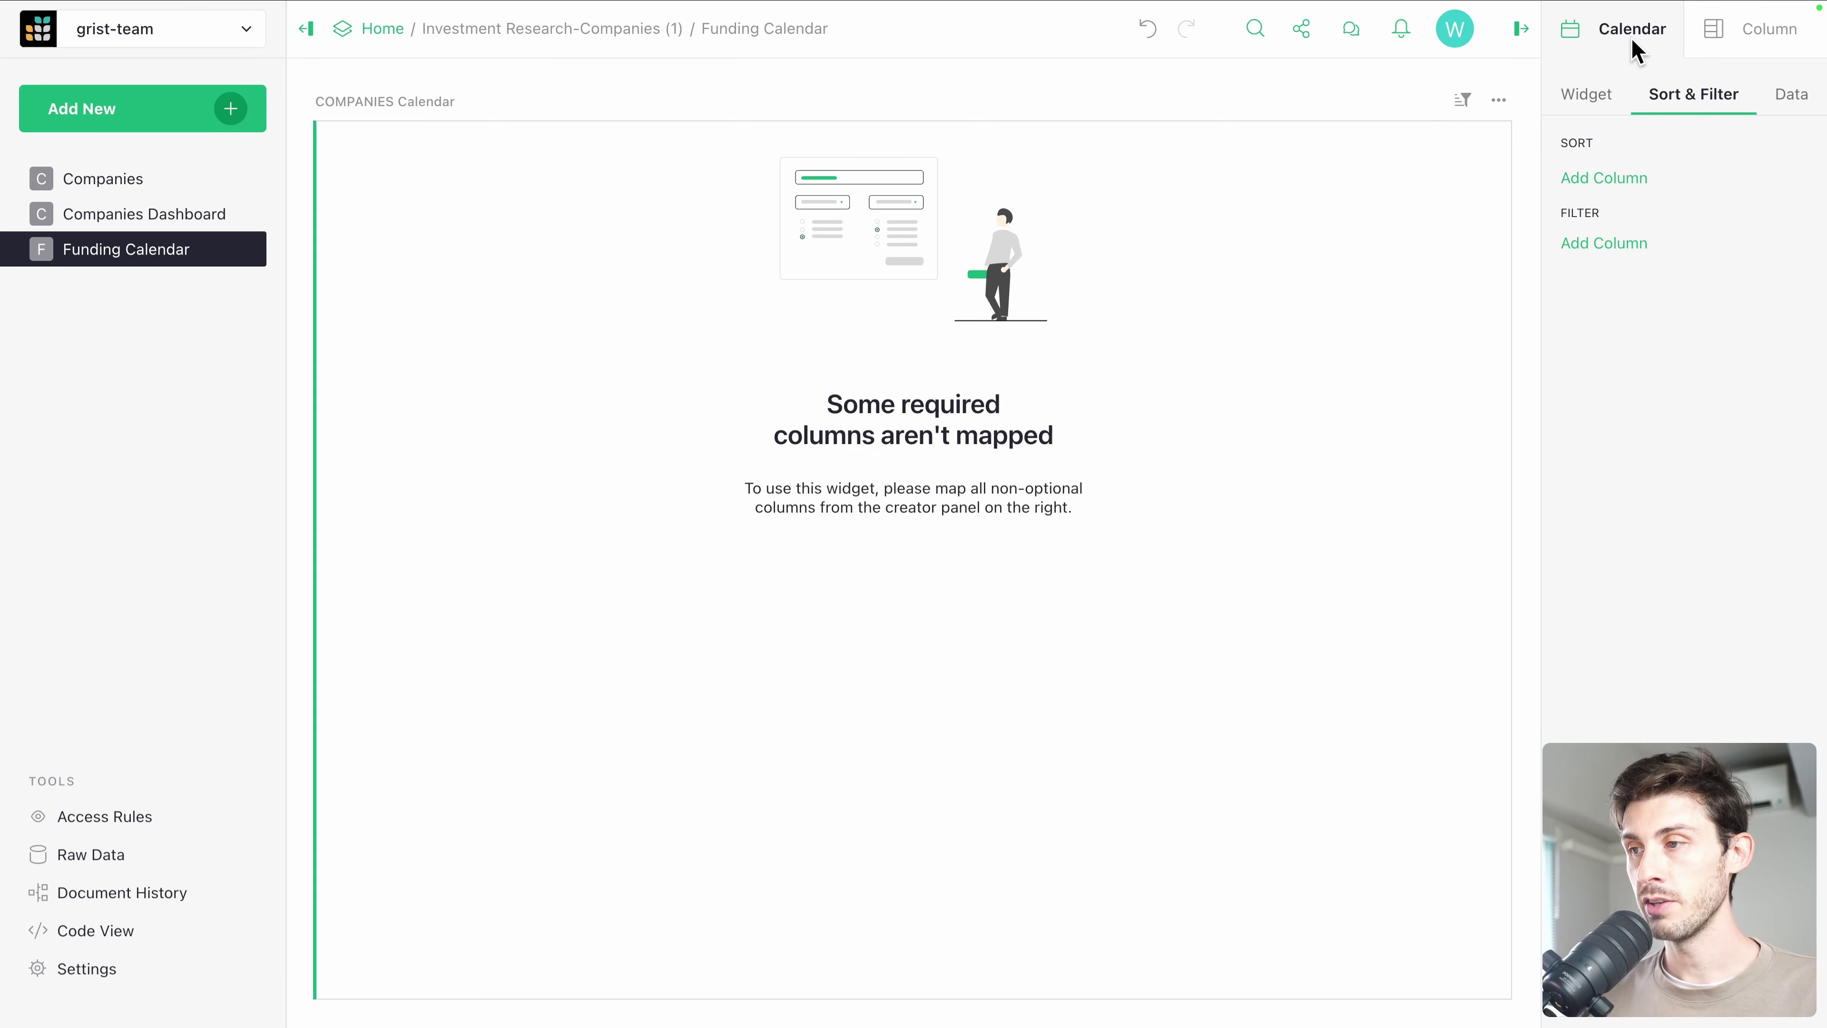
{"action": "left_click", "coordinate": [1588, 101]}
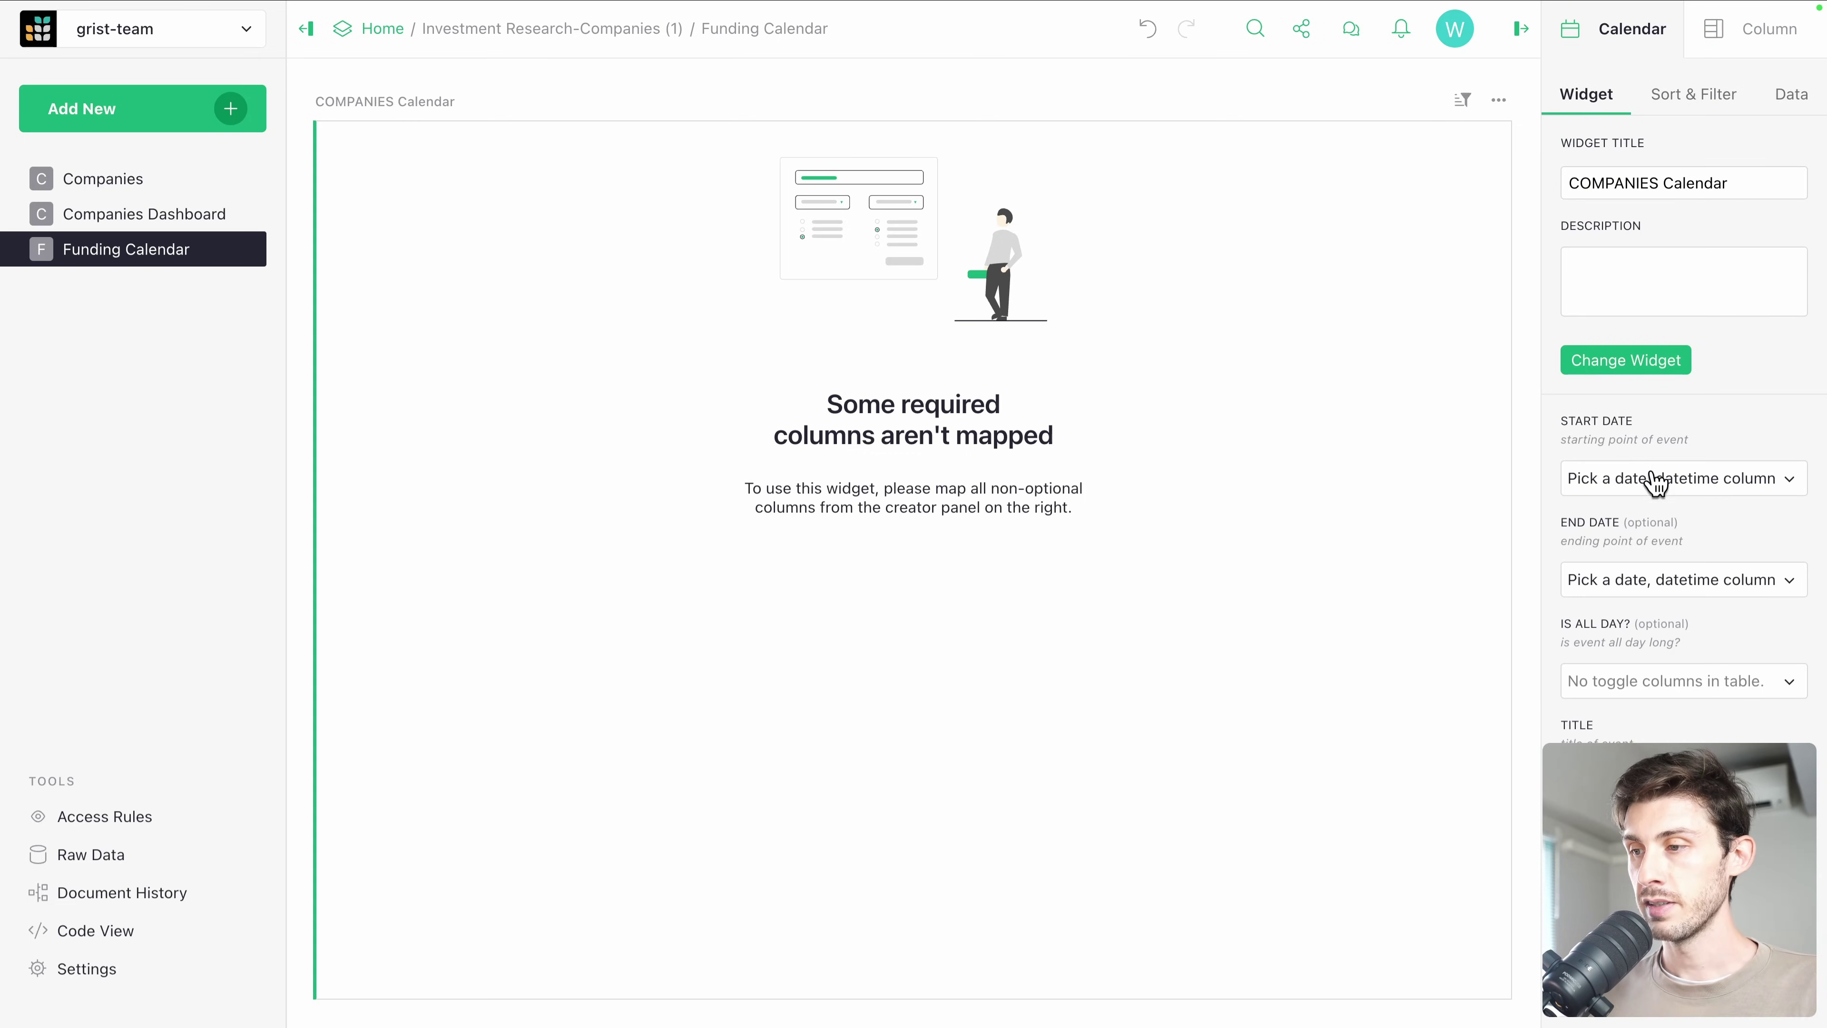
{"action": "left_click", "coordinate": [1651, 491]}
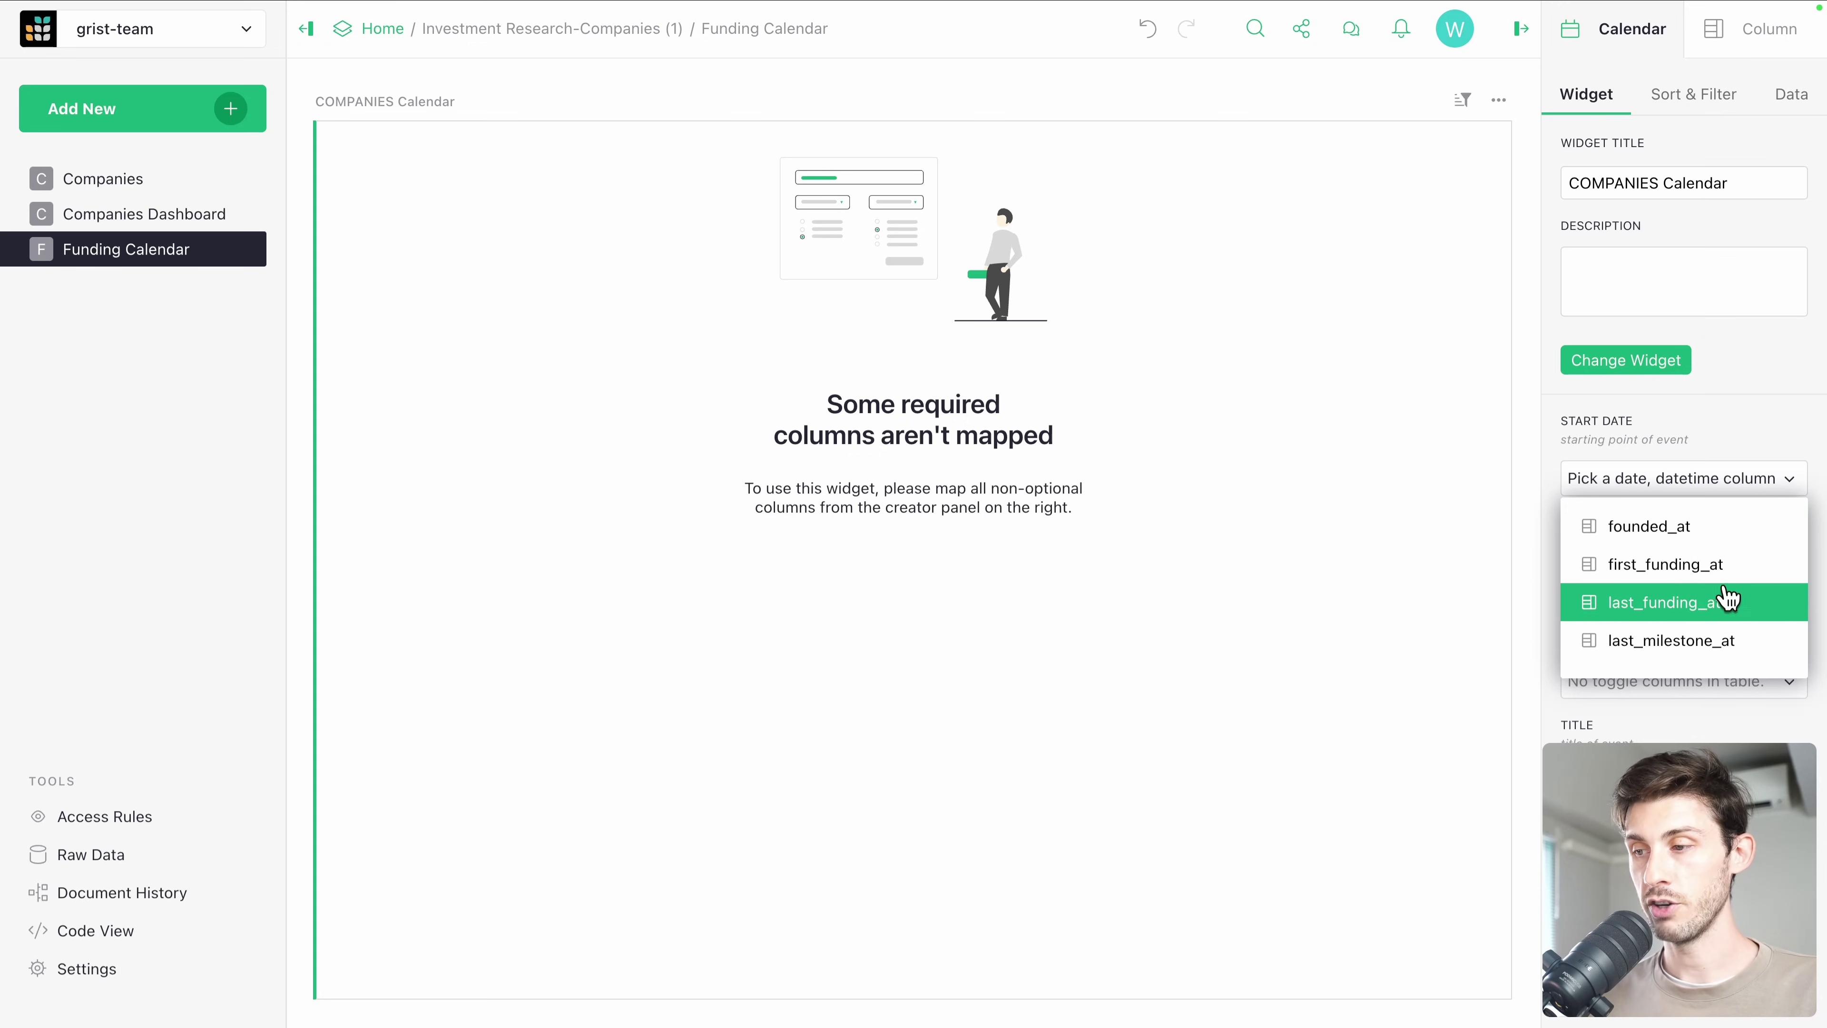
{"action": "left_click", "coordinate": [1646, 532]}
{"action": "left_click", "coordinate": [1637, 579]}
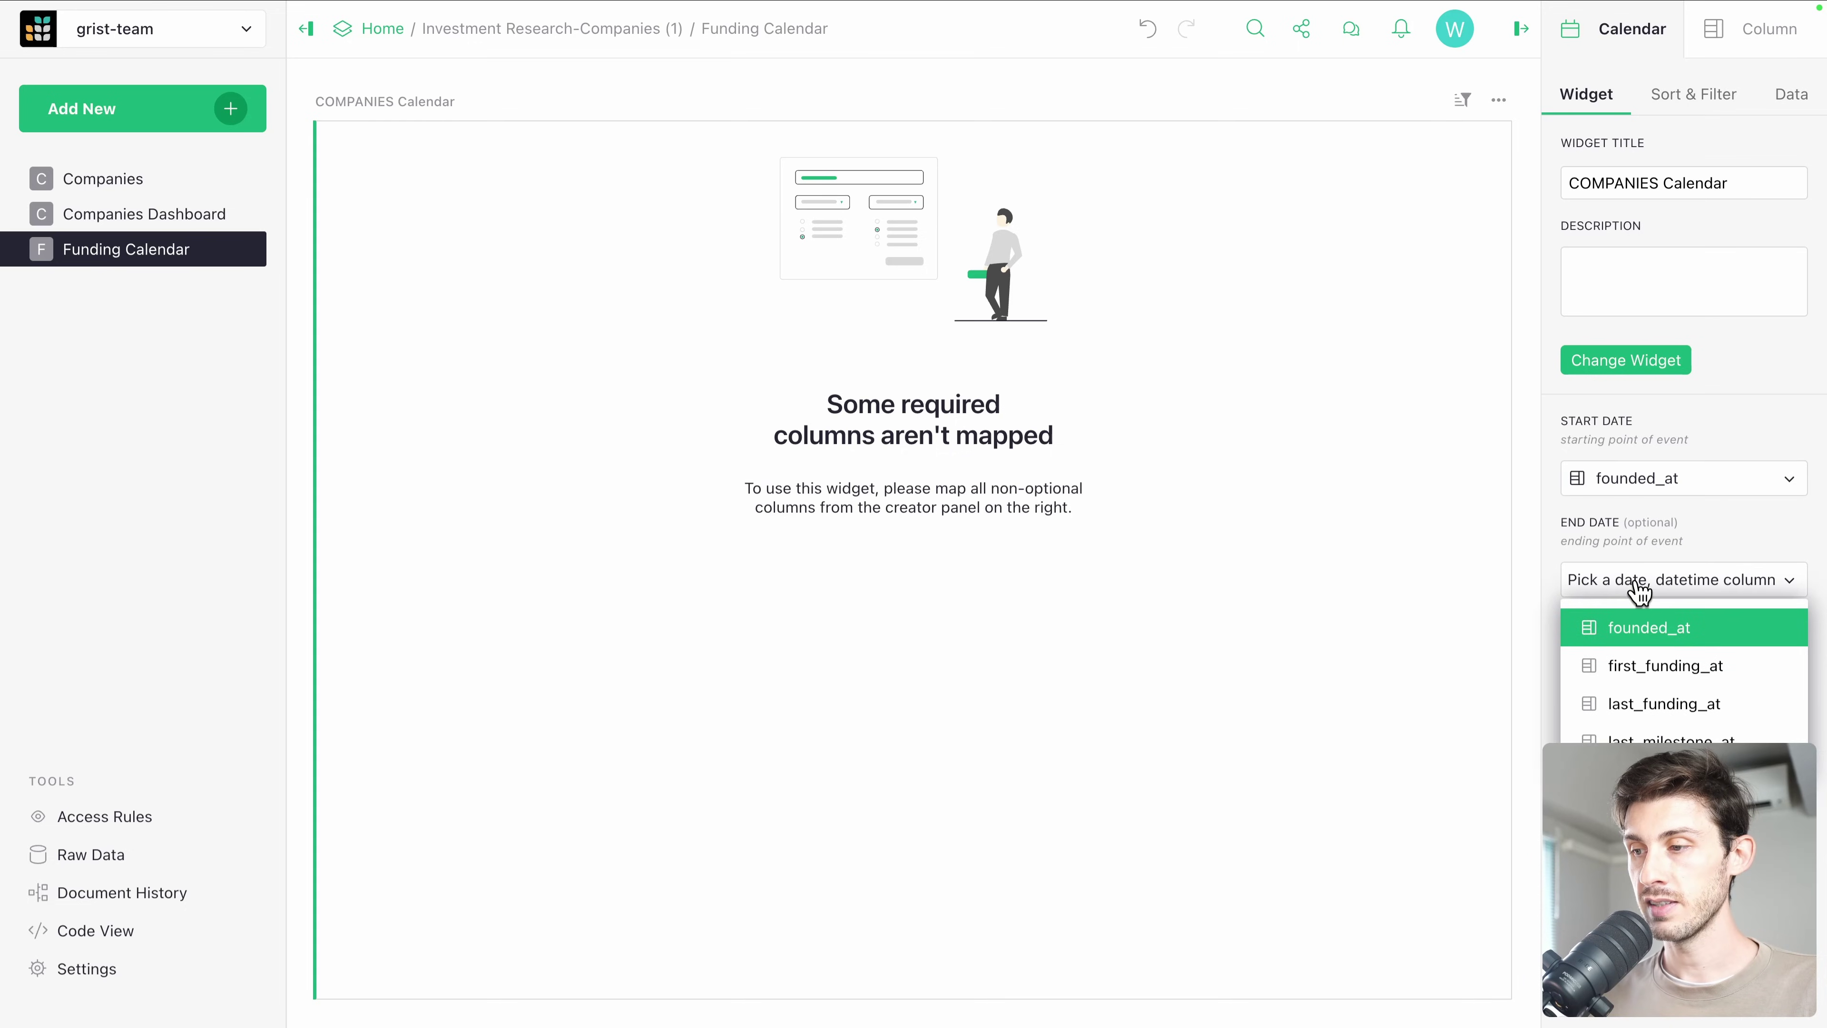
{"action": "left_click", "coordinate": [1633, 637]}
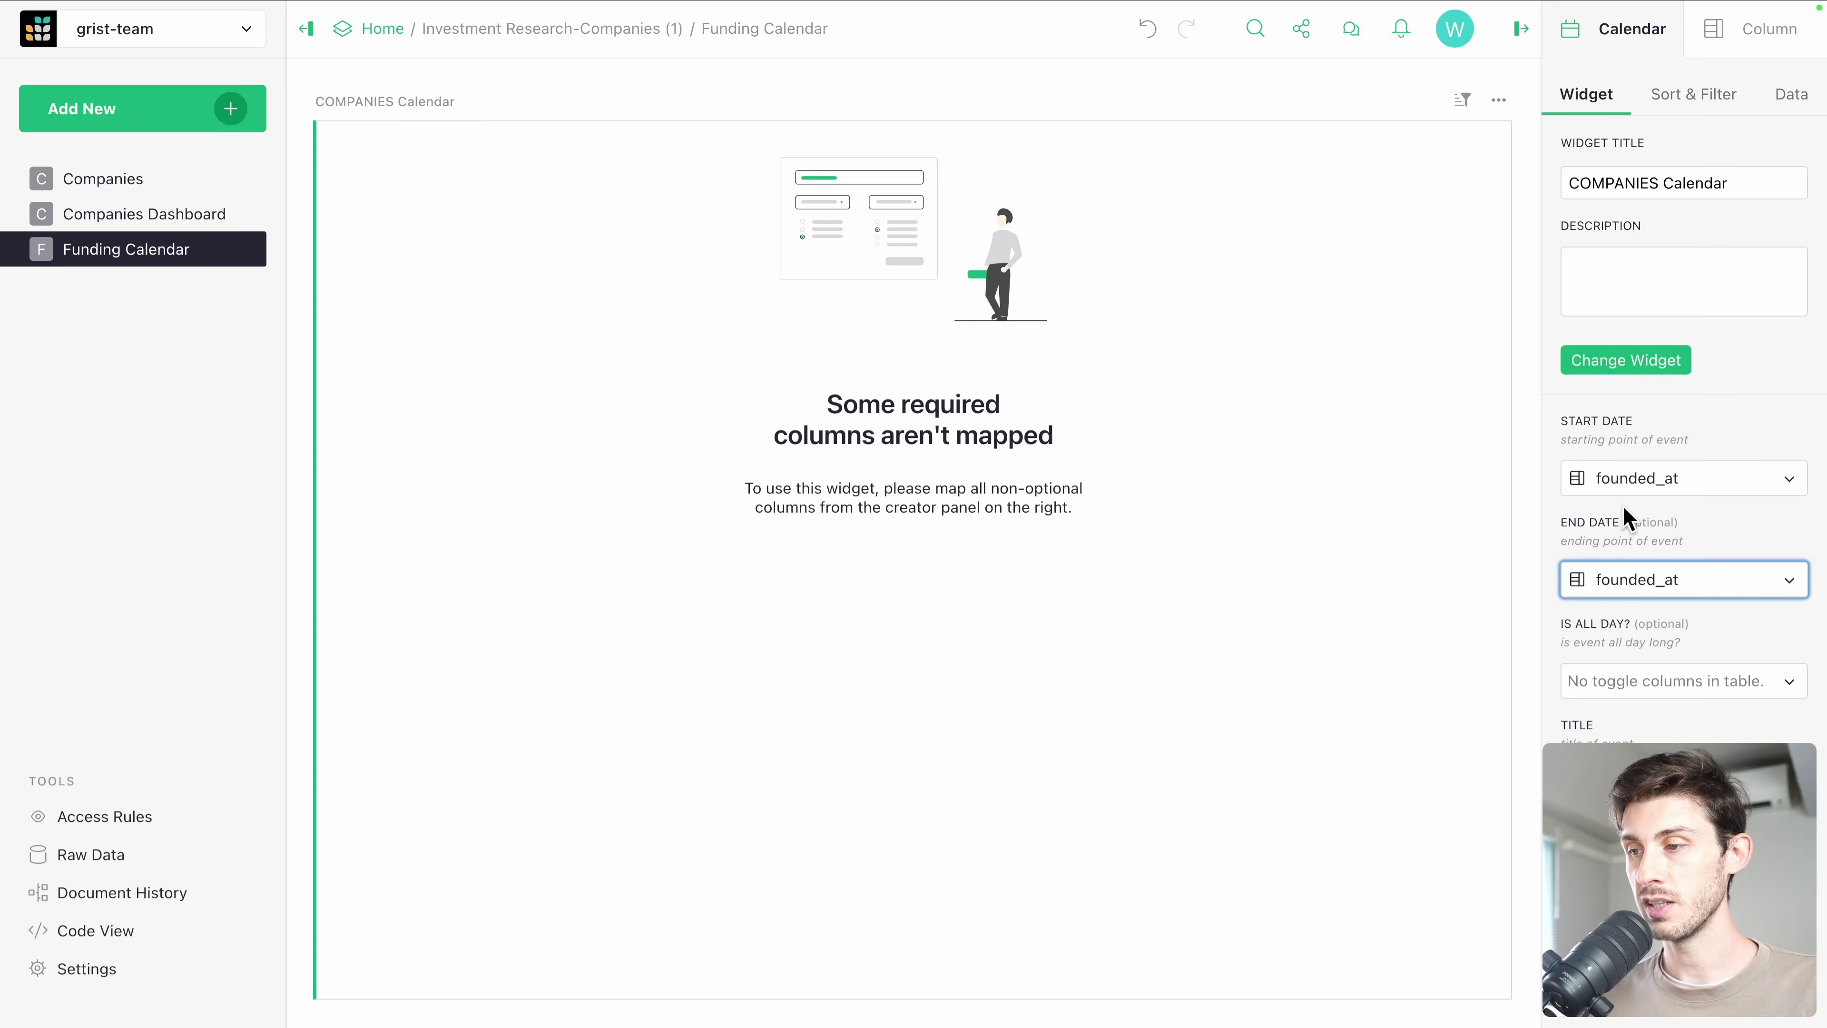
{"action": "left_click", "coordinate": [1649, 579]}
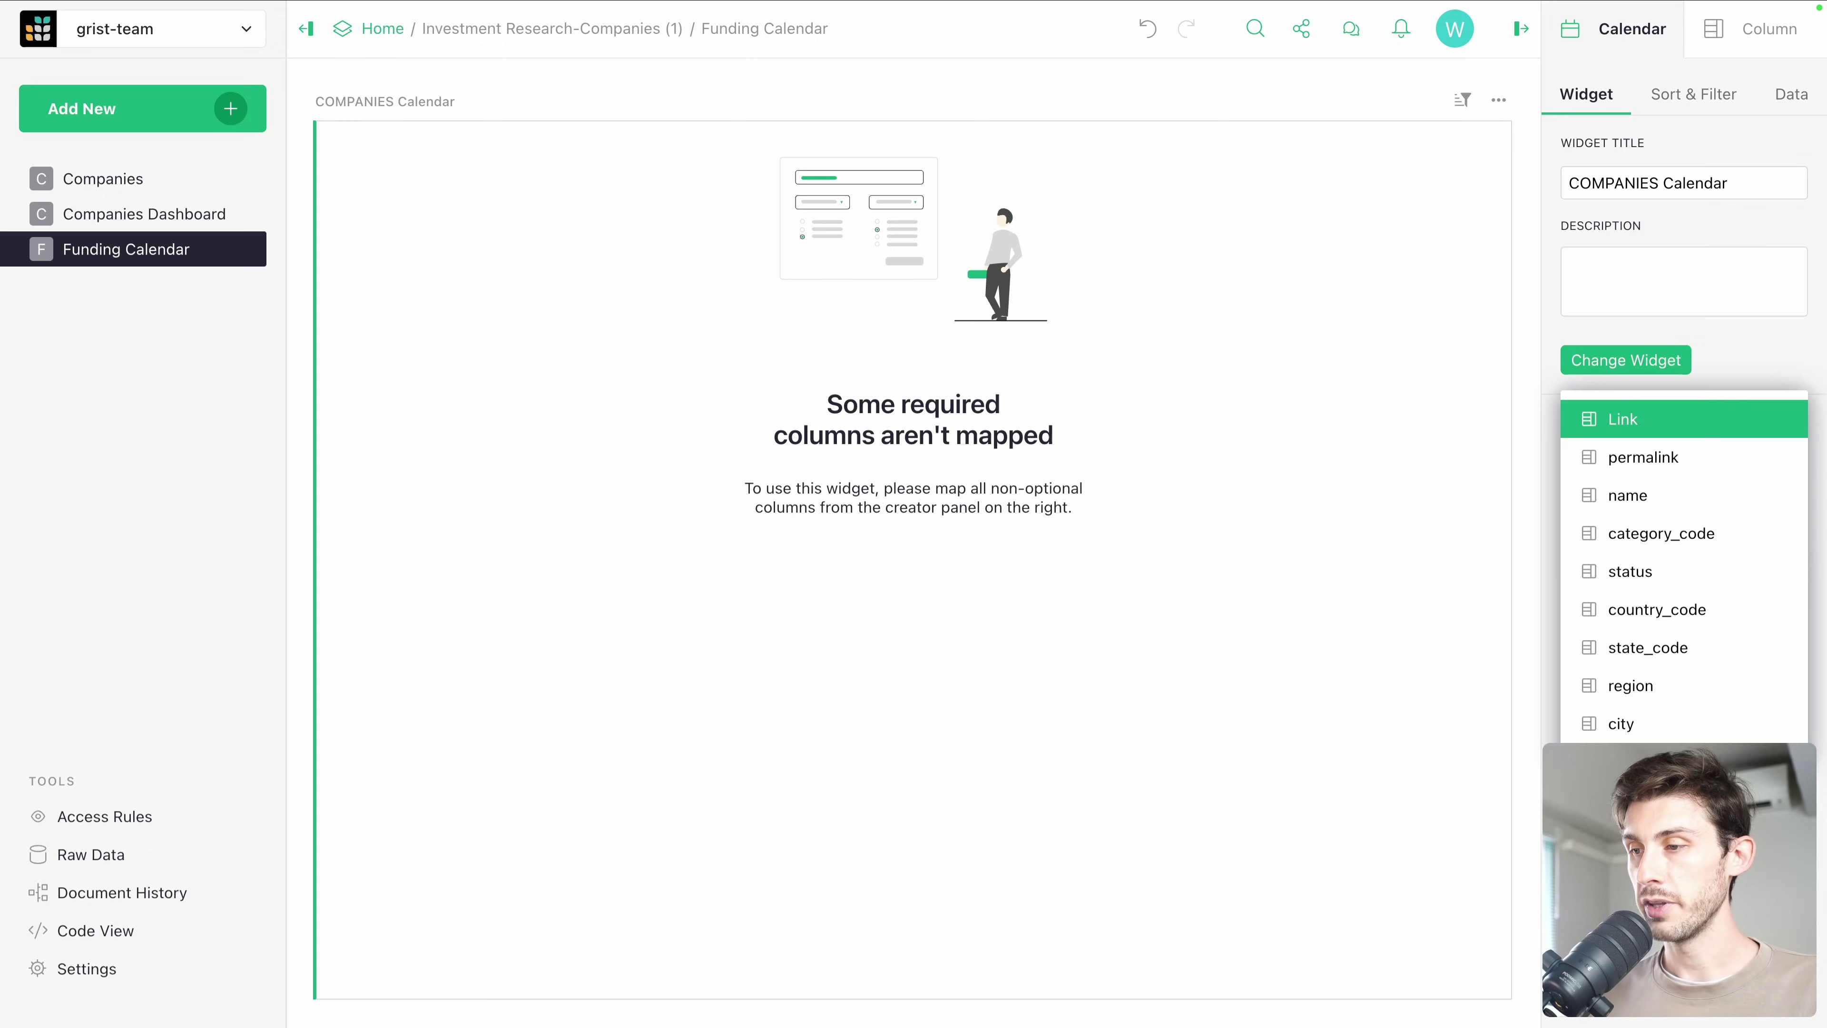
{"action": "left_click", "coordinate": [1651, 506]}
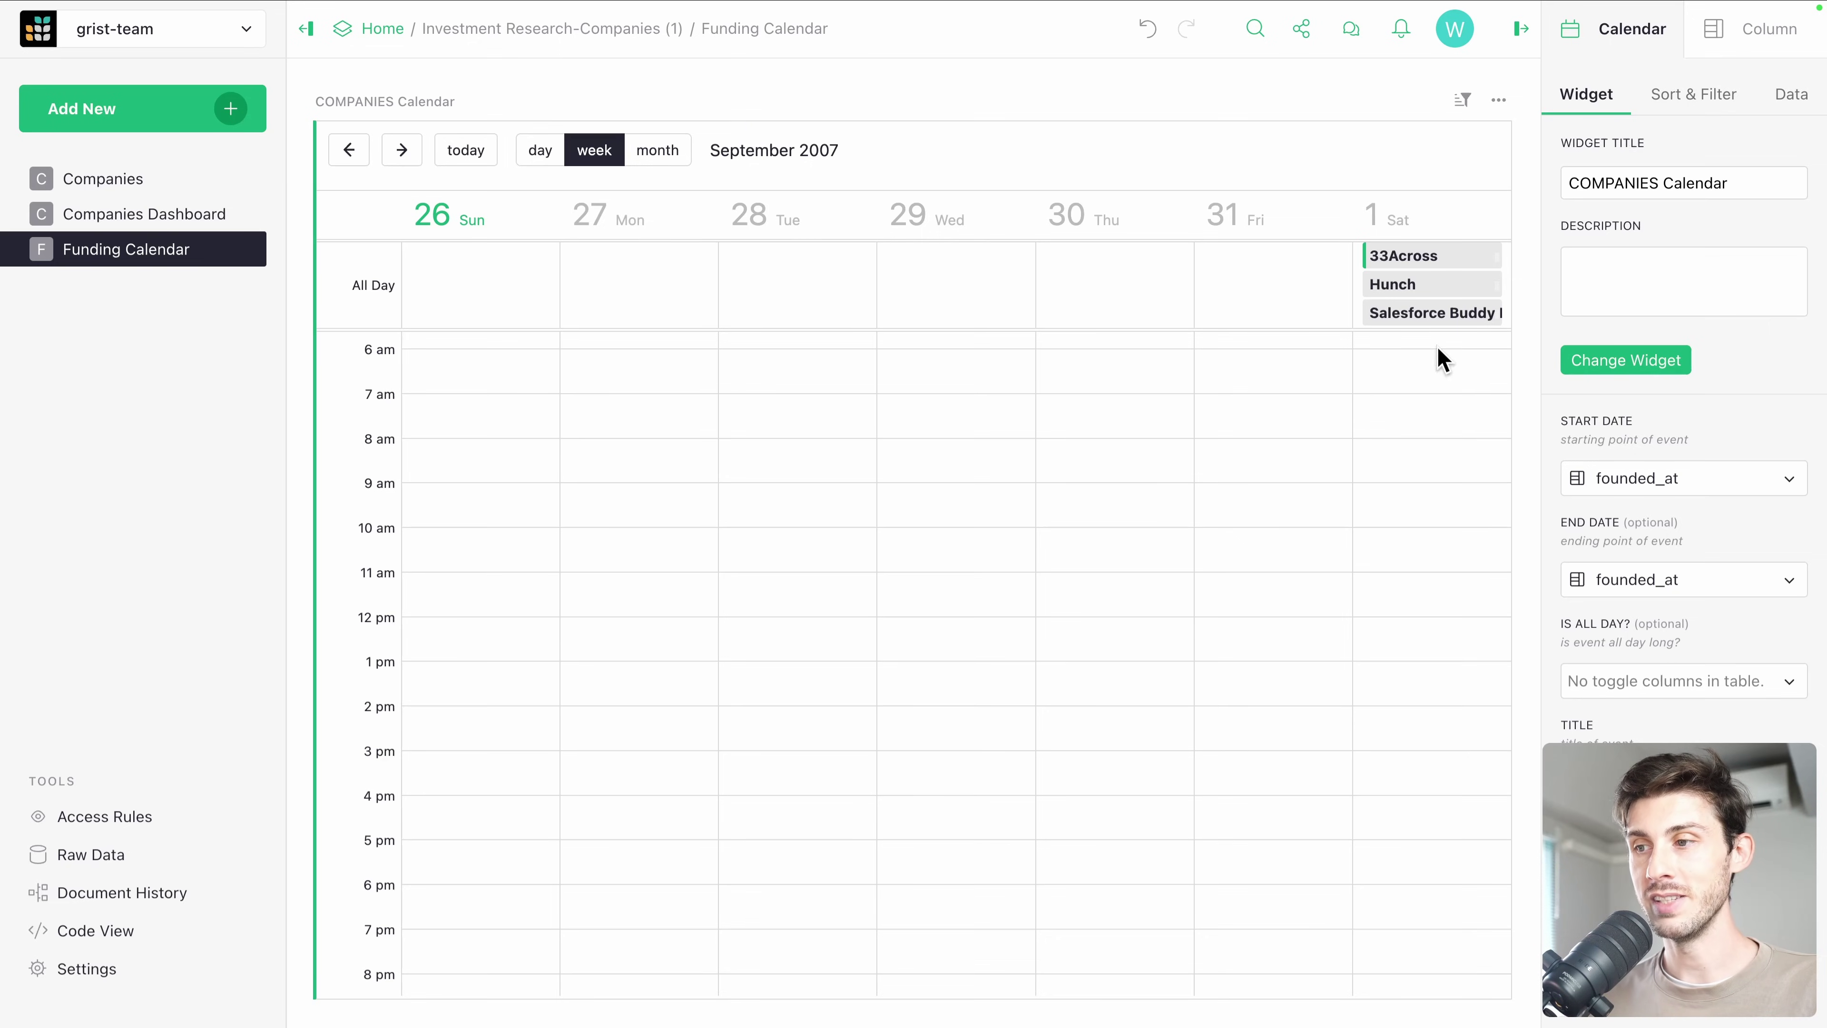
Switch the calendar to month view and go back from September to May 2007.
{"action": "left_click", "coordinate": [627, 150]}
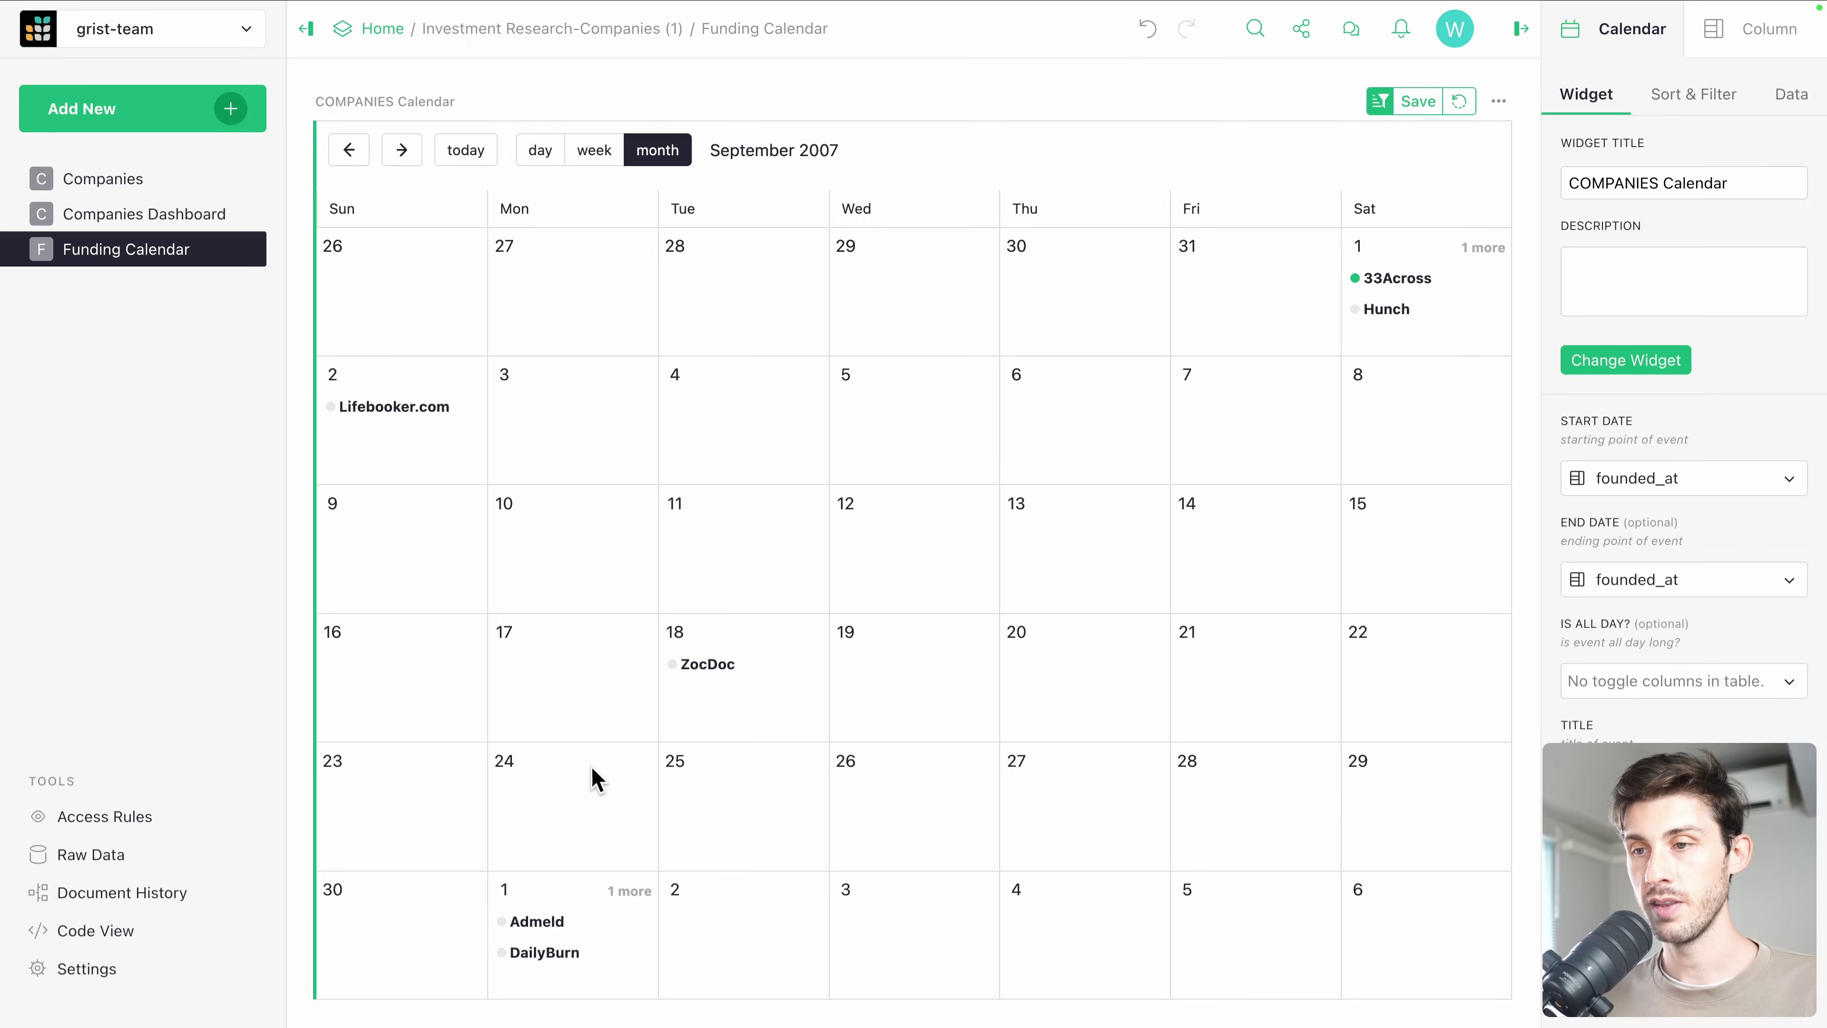
{"action": "left_click", "coordinate": [353, 151]}
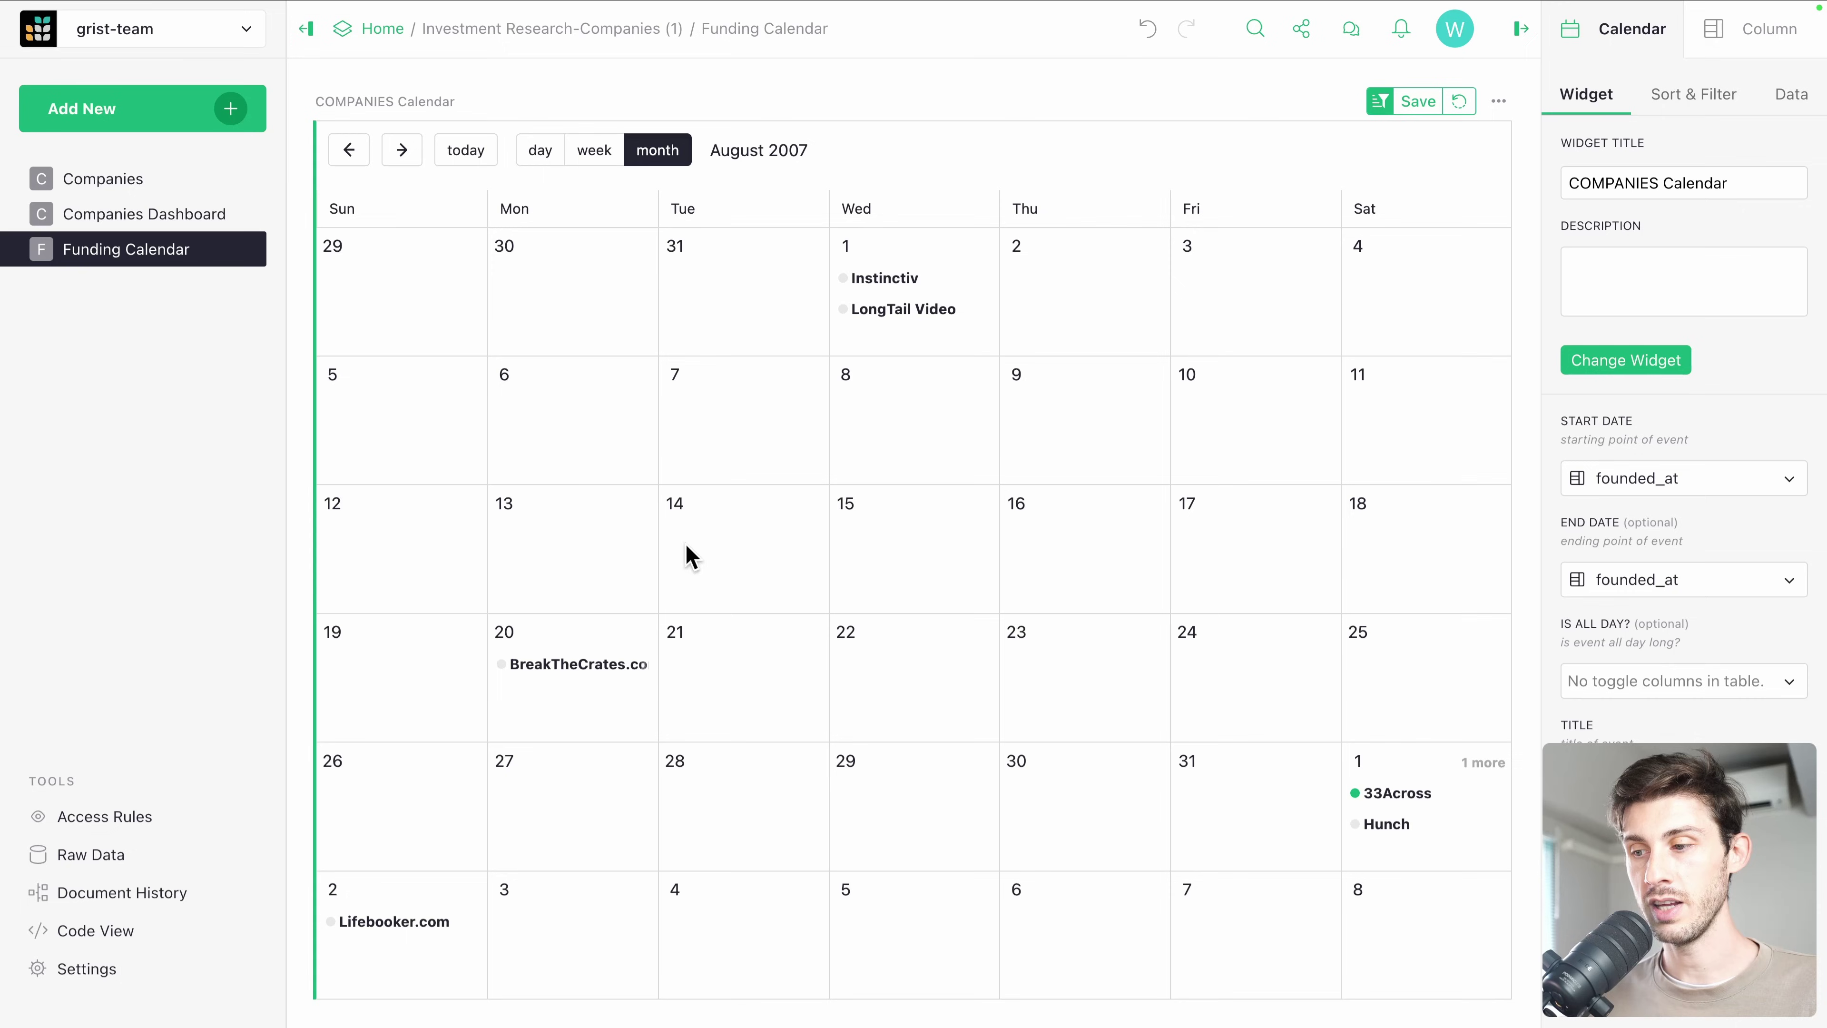
{"action": "left_click", "coordinate": [347, 152]}
{"action": "left_click", "coordinate": [347, 151]}
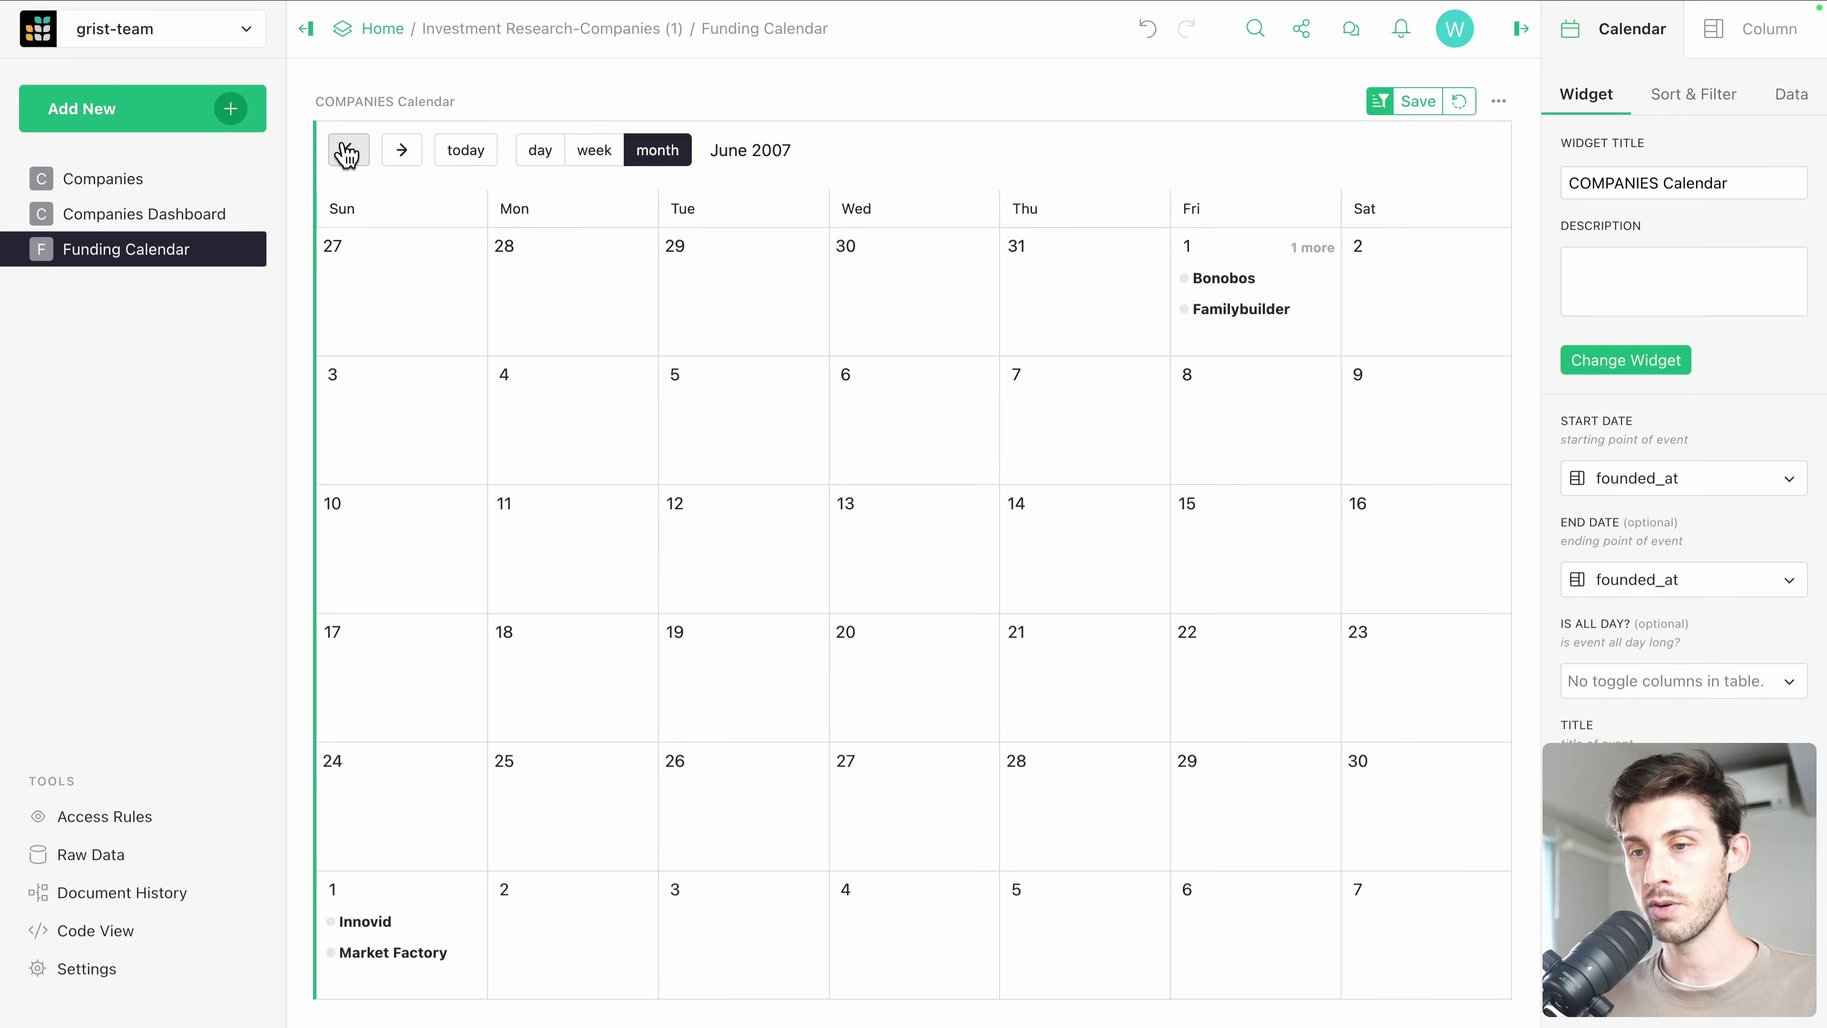
{"action": "left_click", "coordinate": [347, 151]}
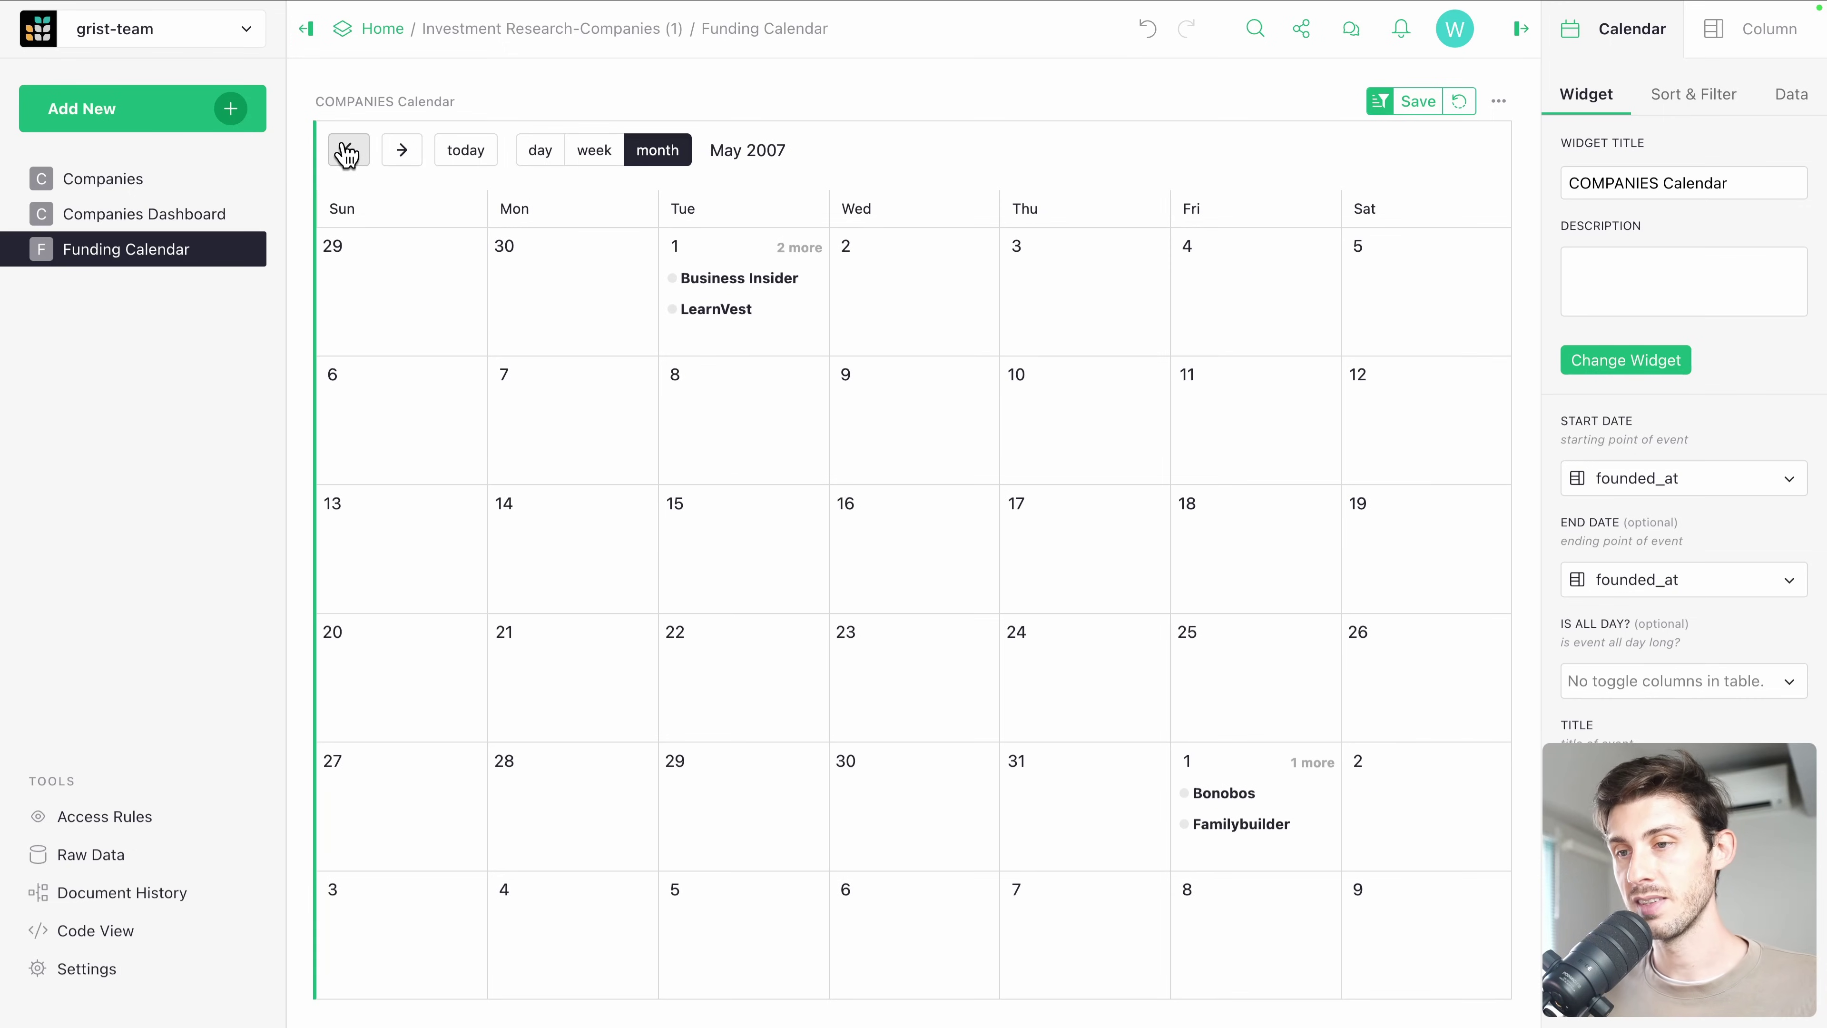
Add a Form page backed by a new table named 'Members'.
{"action": "left_click", "coordinate": [231, 119]}
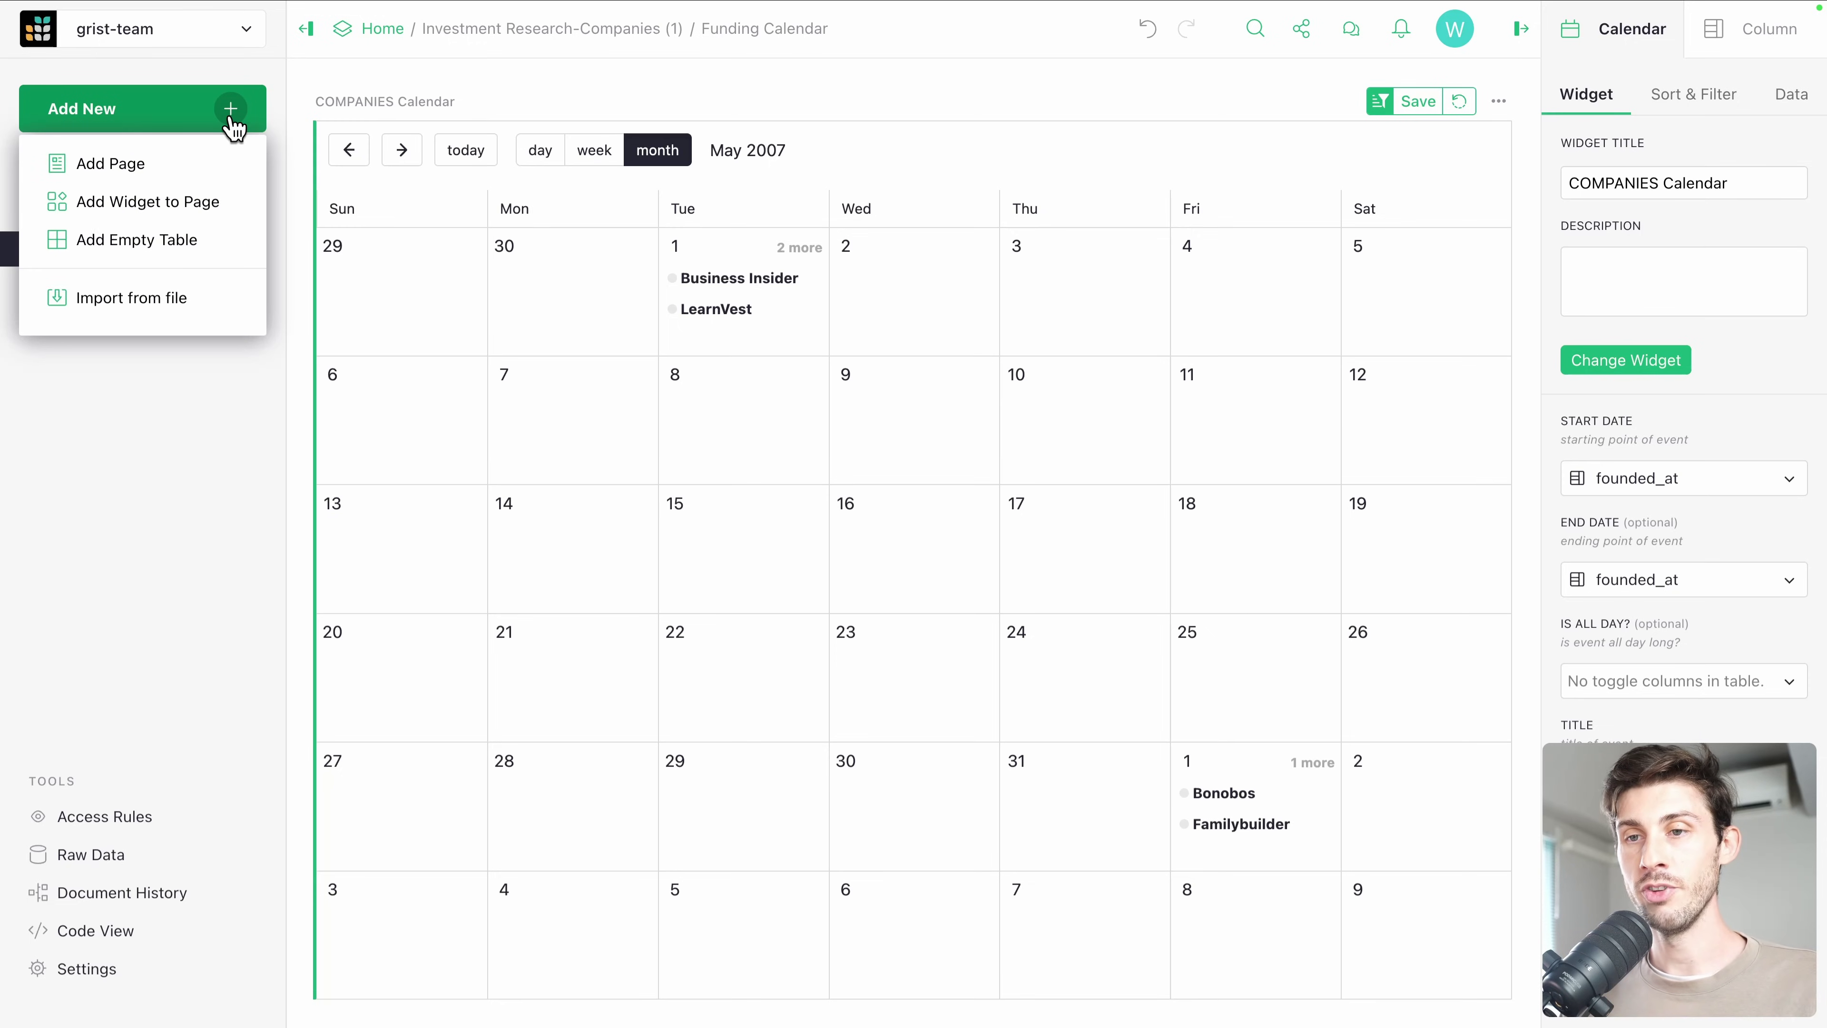
{"action": "left_click", "coordinate": [172, 166]}
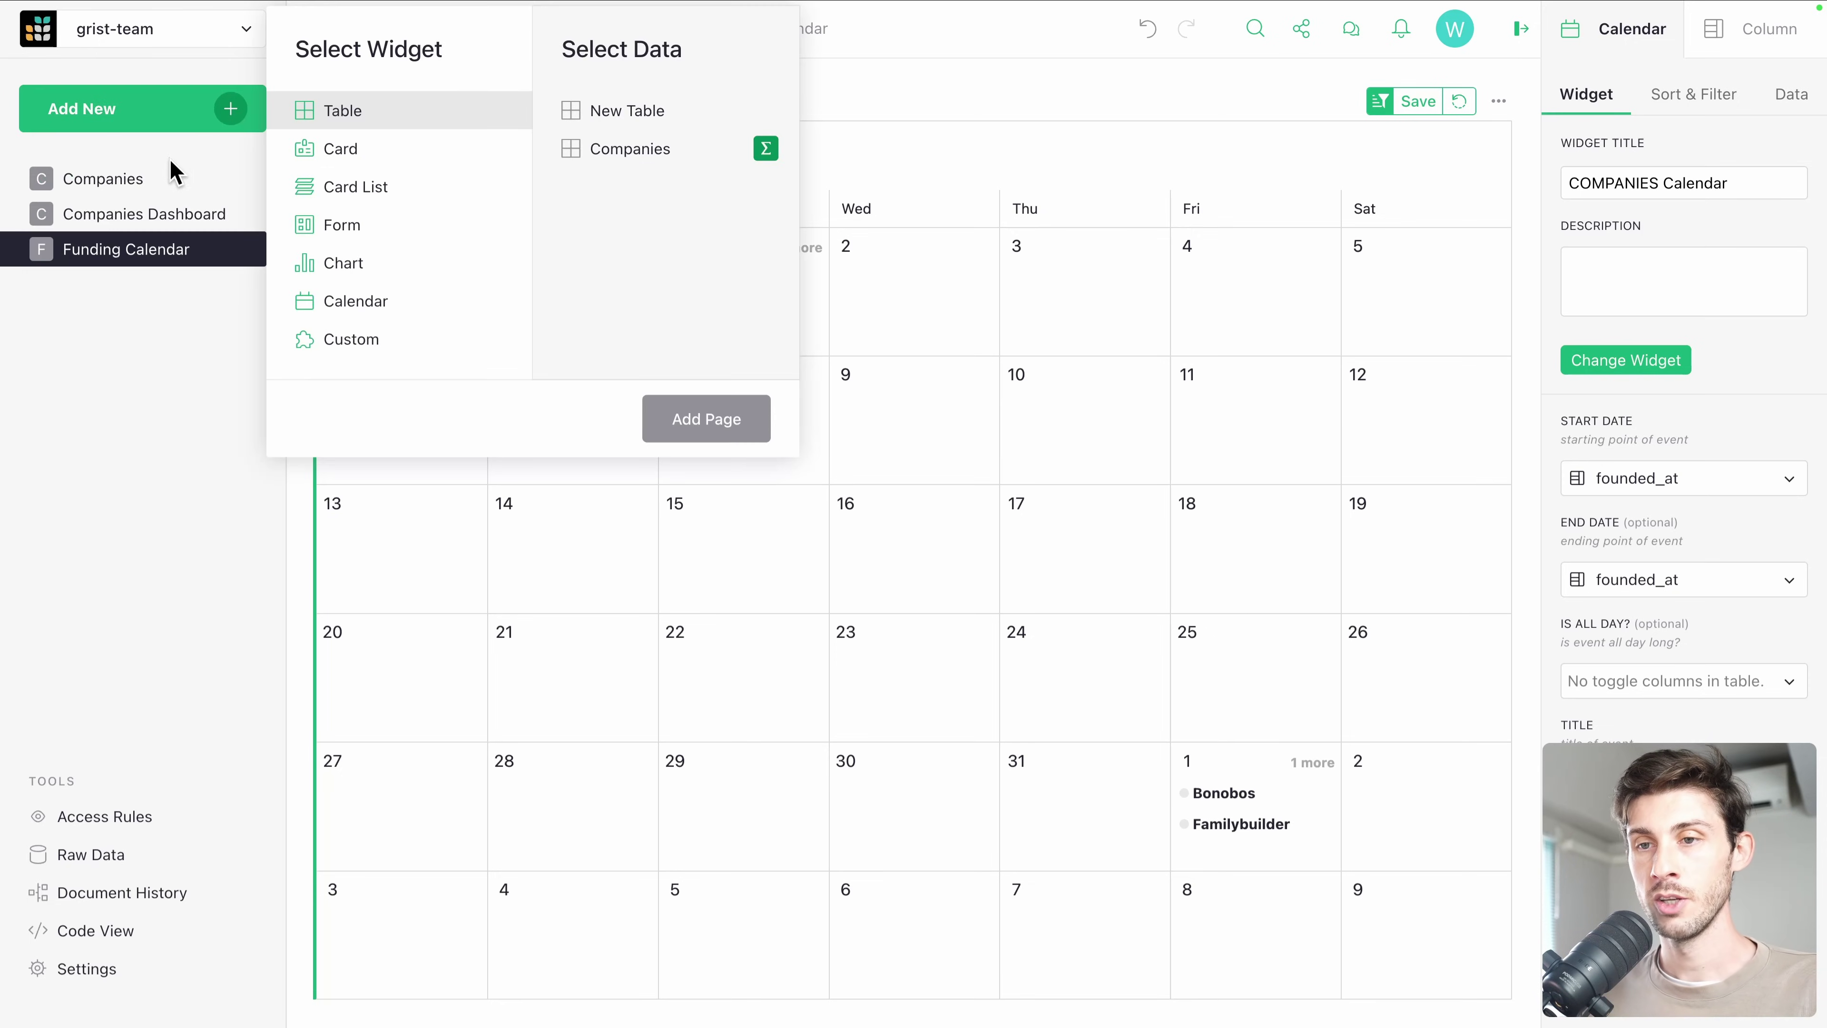
{"action": "left_click", "coordinate": [336, 228]}
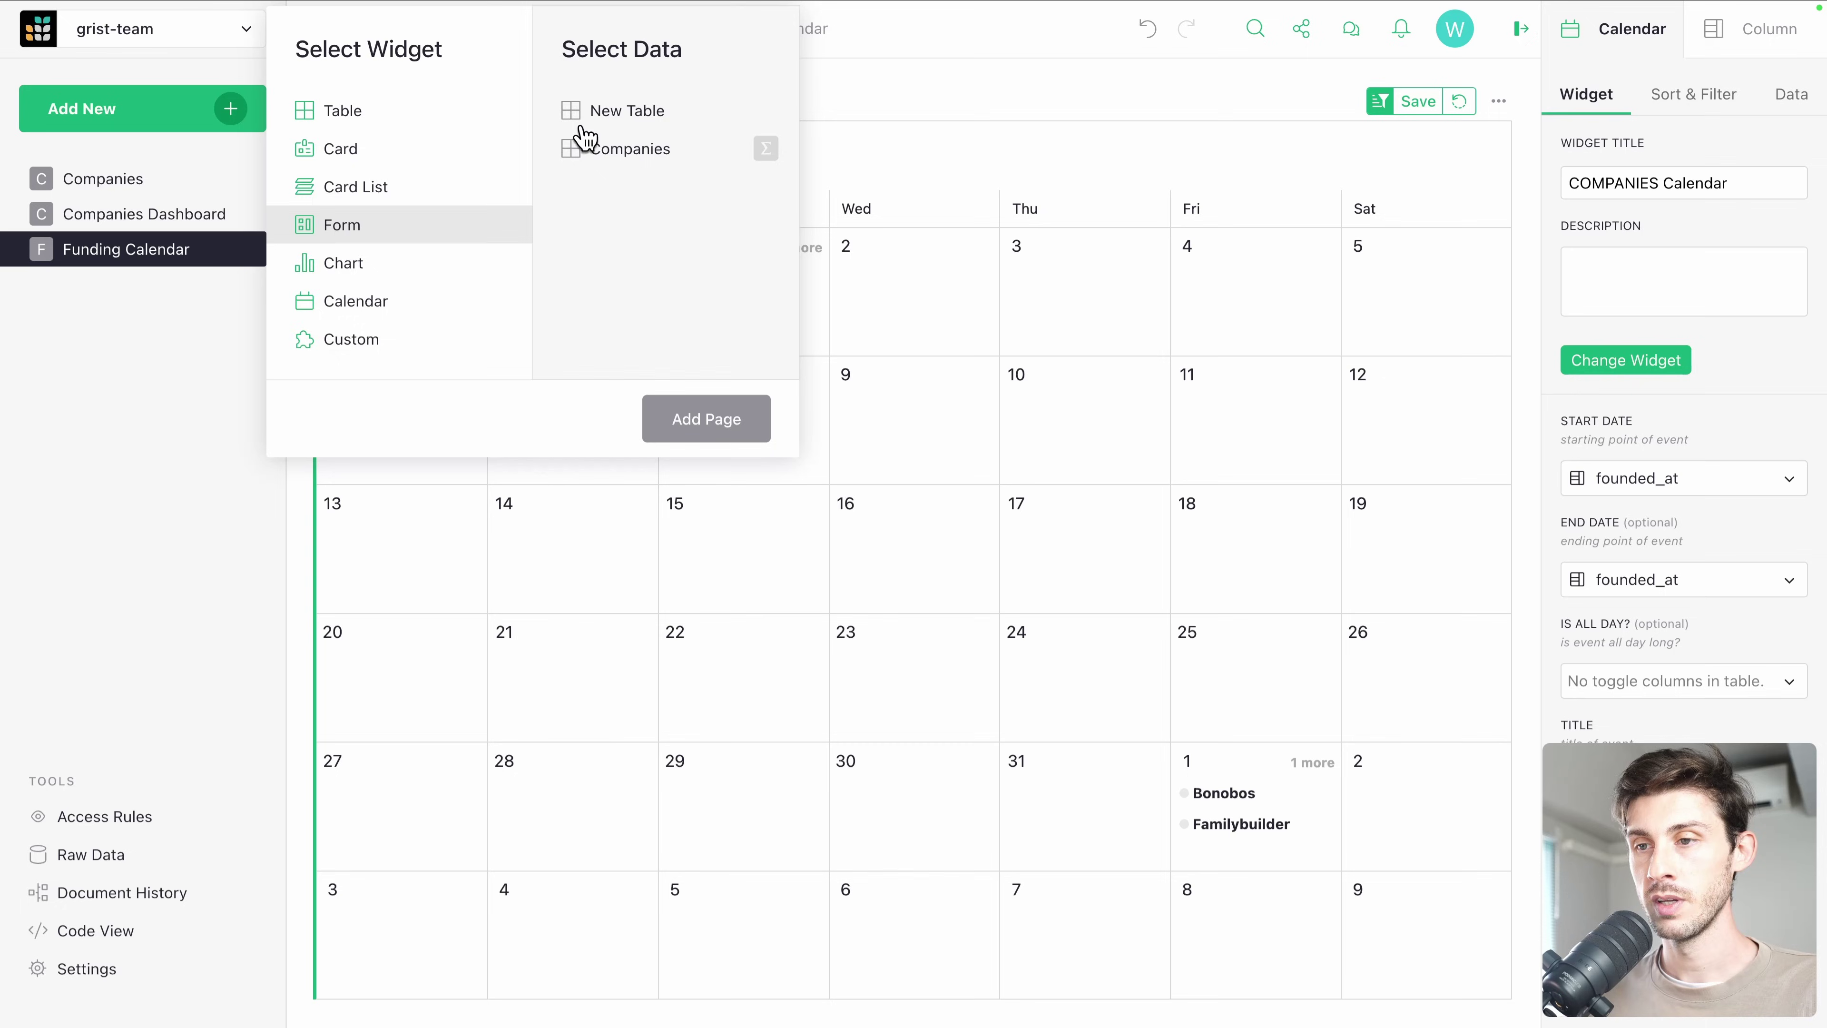
{"action": "left_click", "coordinate": [586, 111]}
{"action": "left_click", "coordinate": [695, 419]}
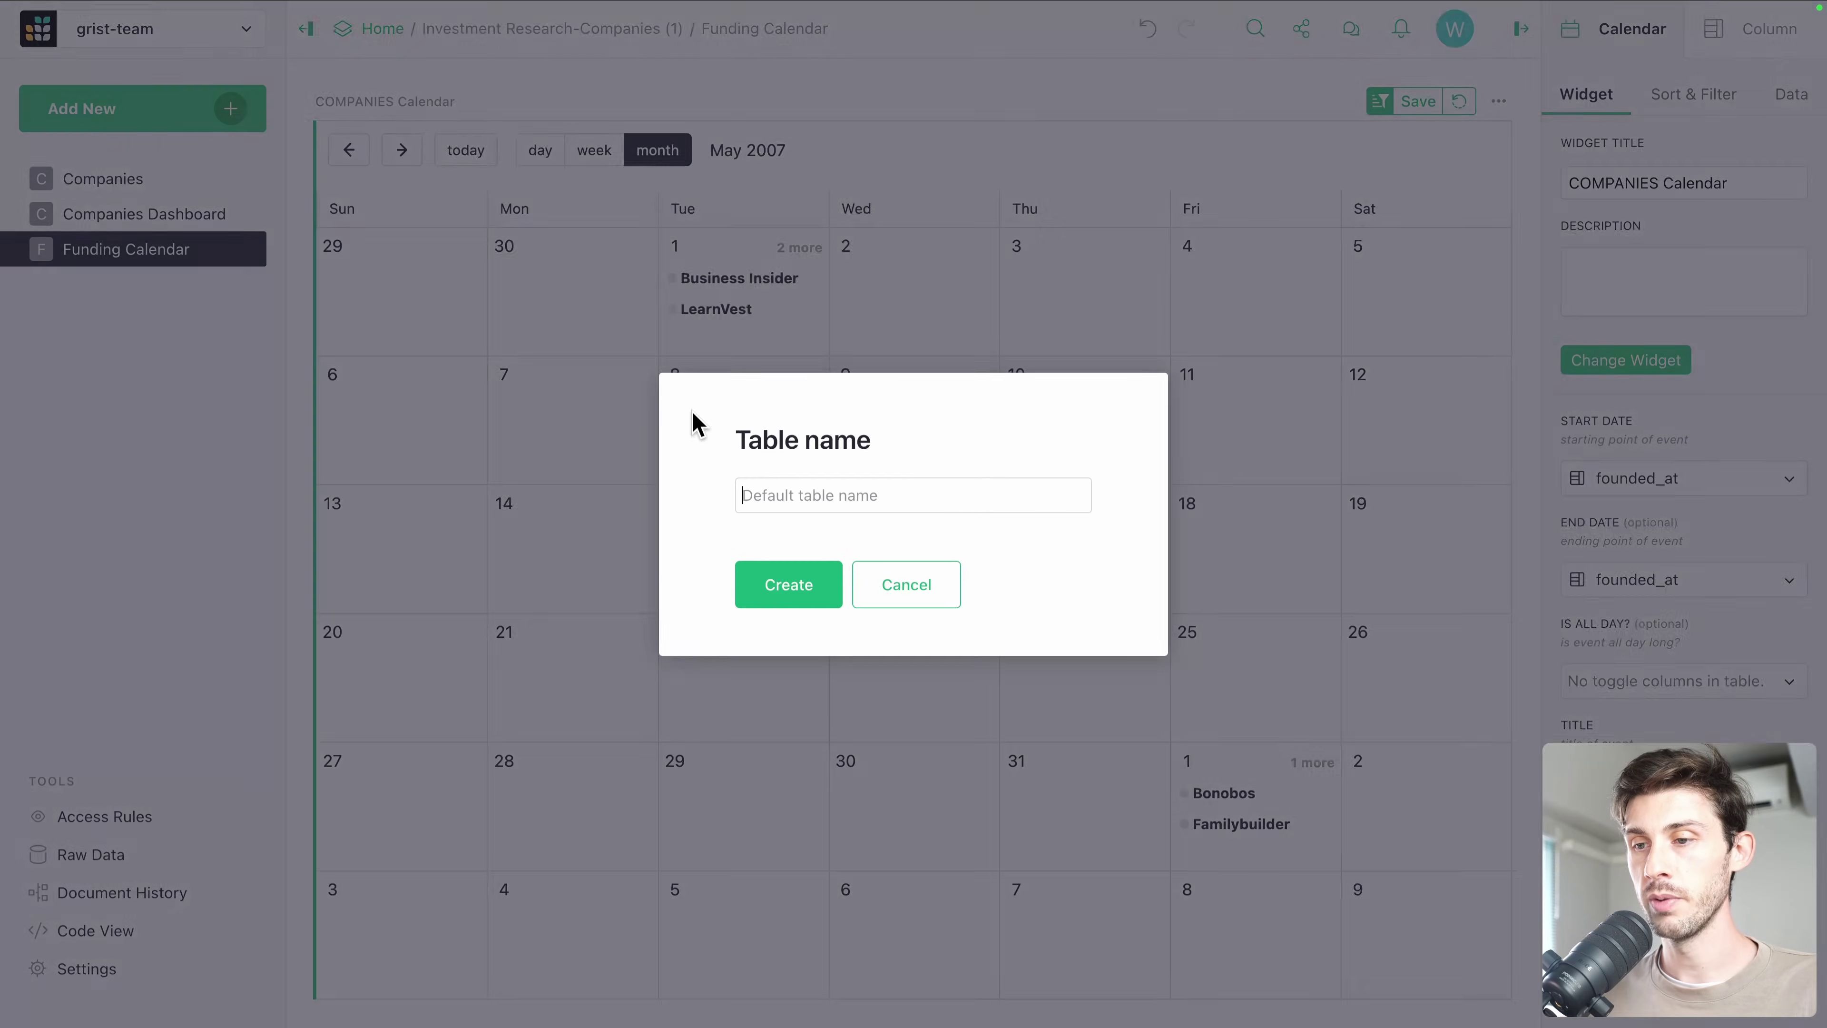
{"action": "type", "text": "Memb"}
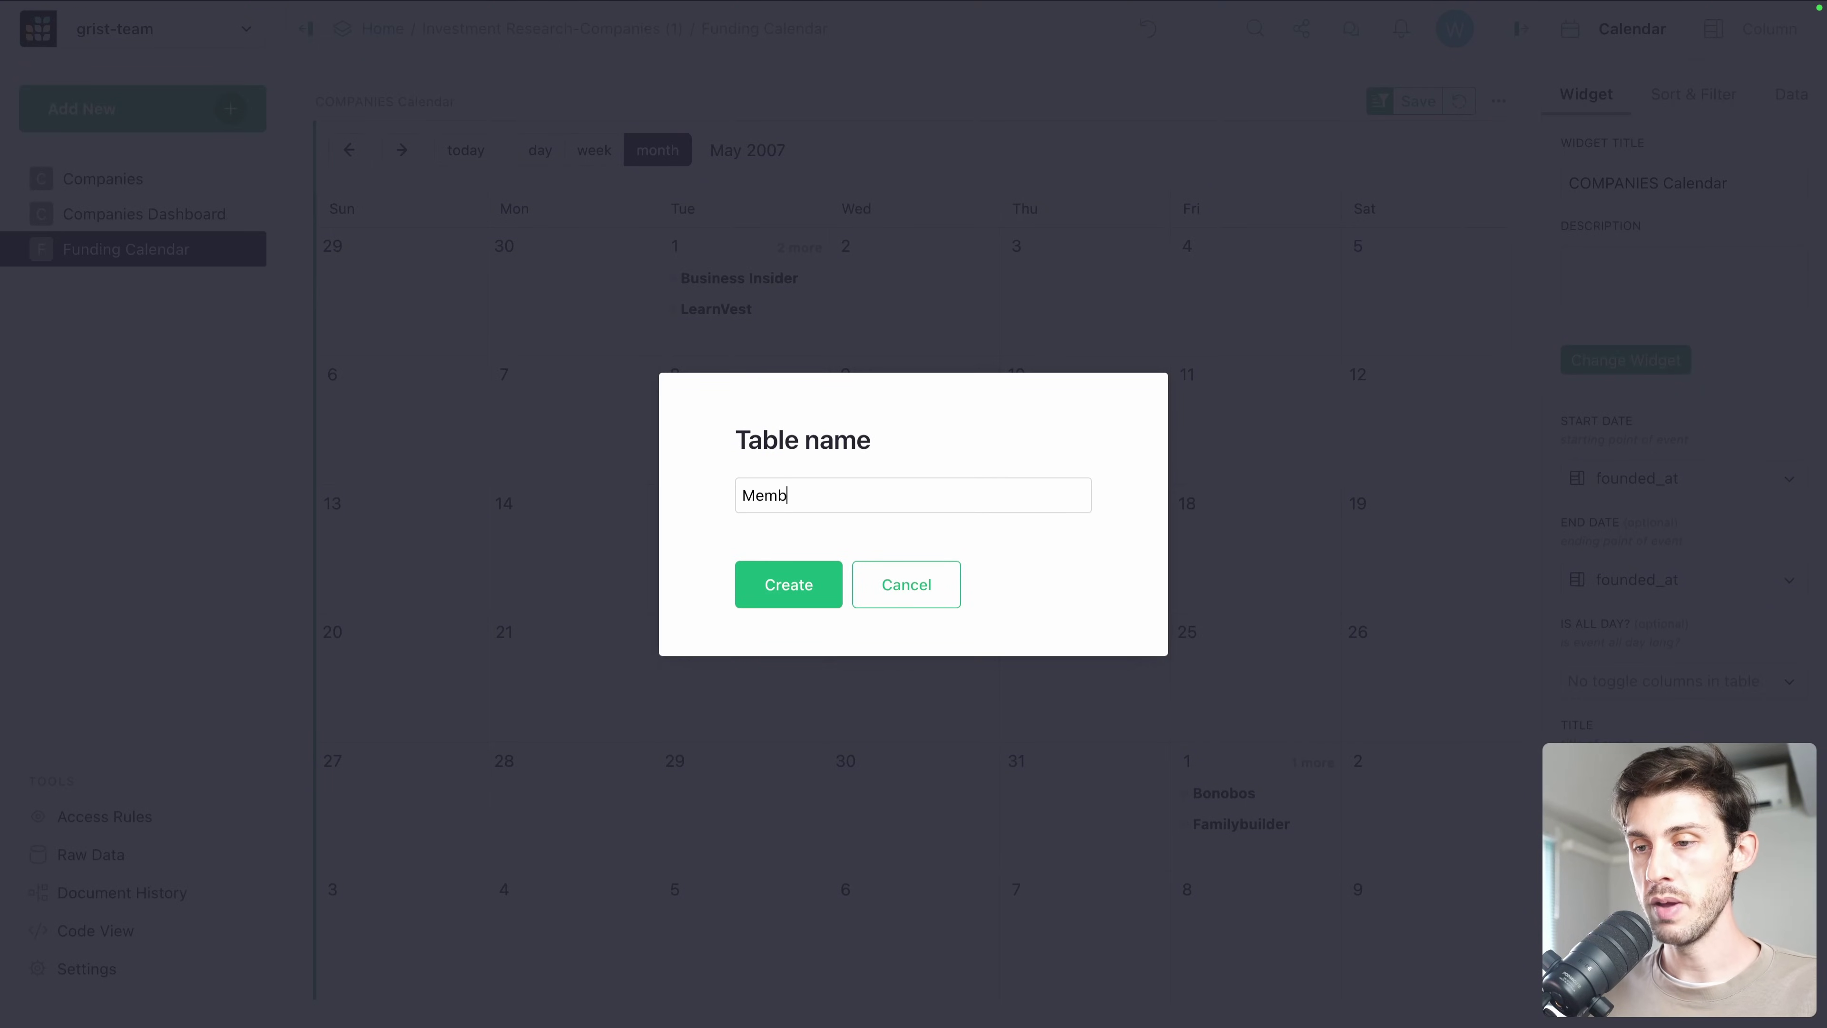
{"action": "type", "text": "ers"}
{"action": "key", "text": "Return"}
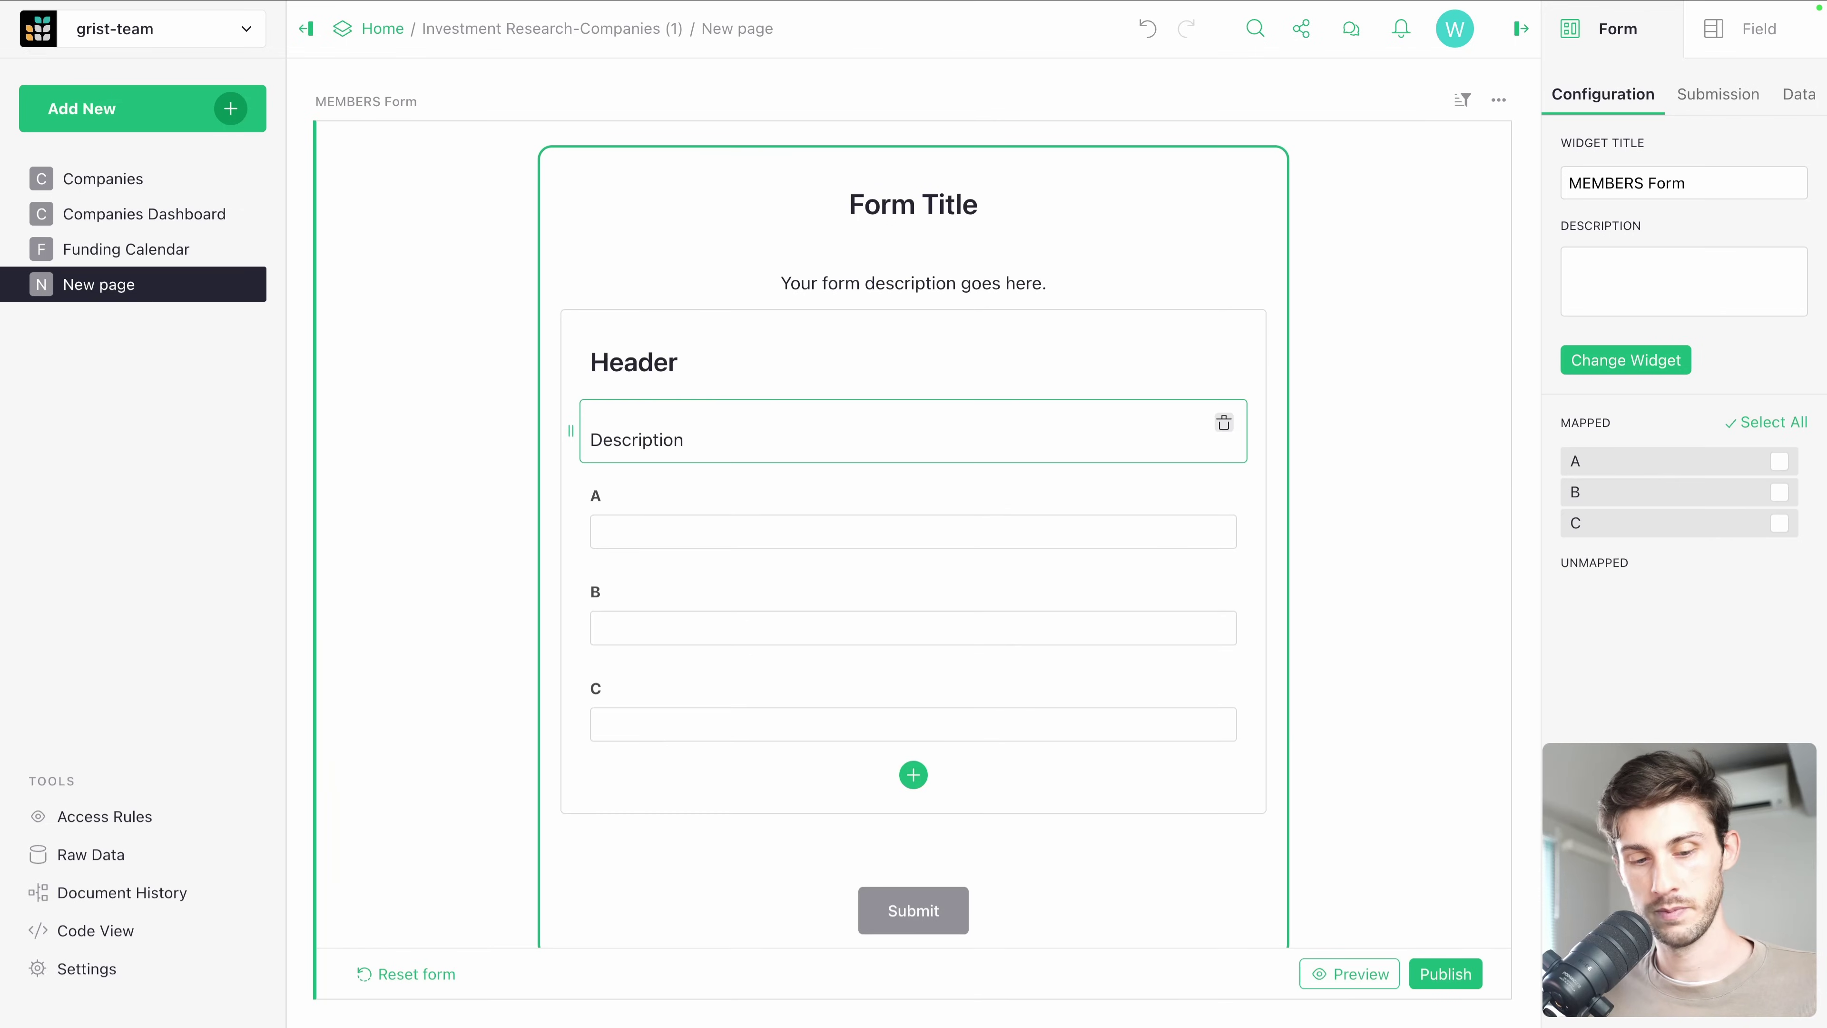
Rename the new form page to 'Members form'.
{"action": "left_click", "coordinate": [98, 284]}
{"action": "type", "text": "Members form"}
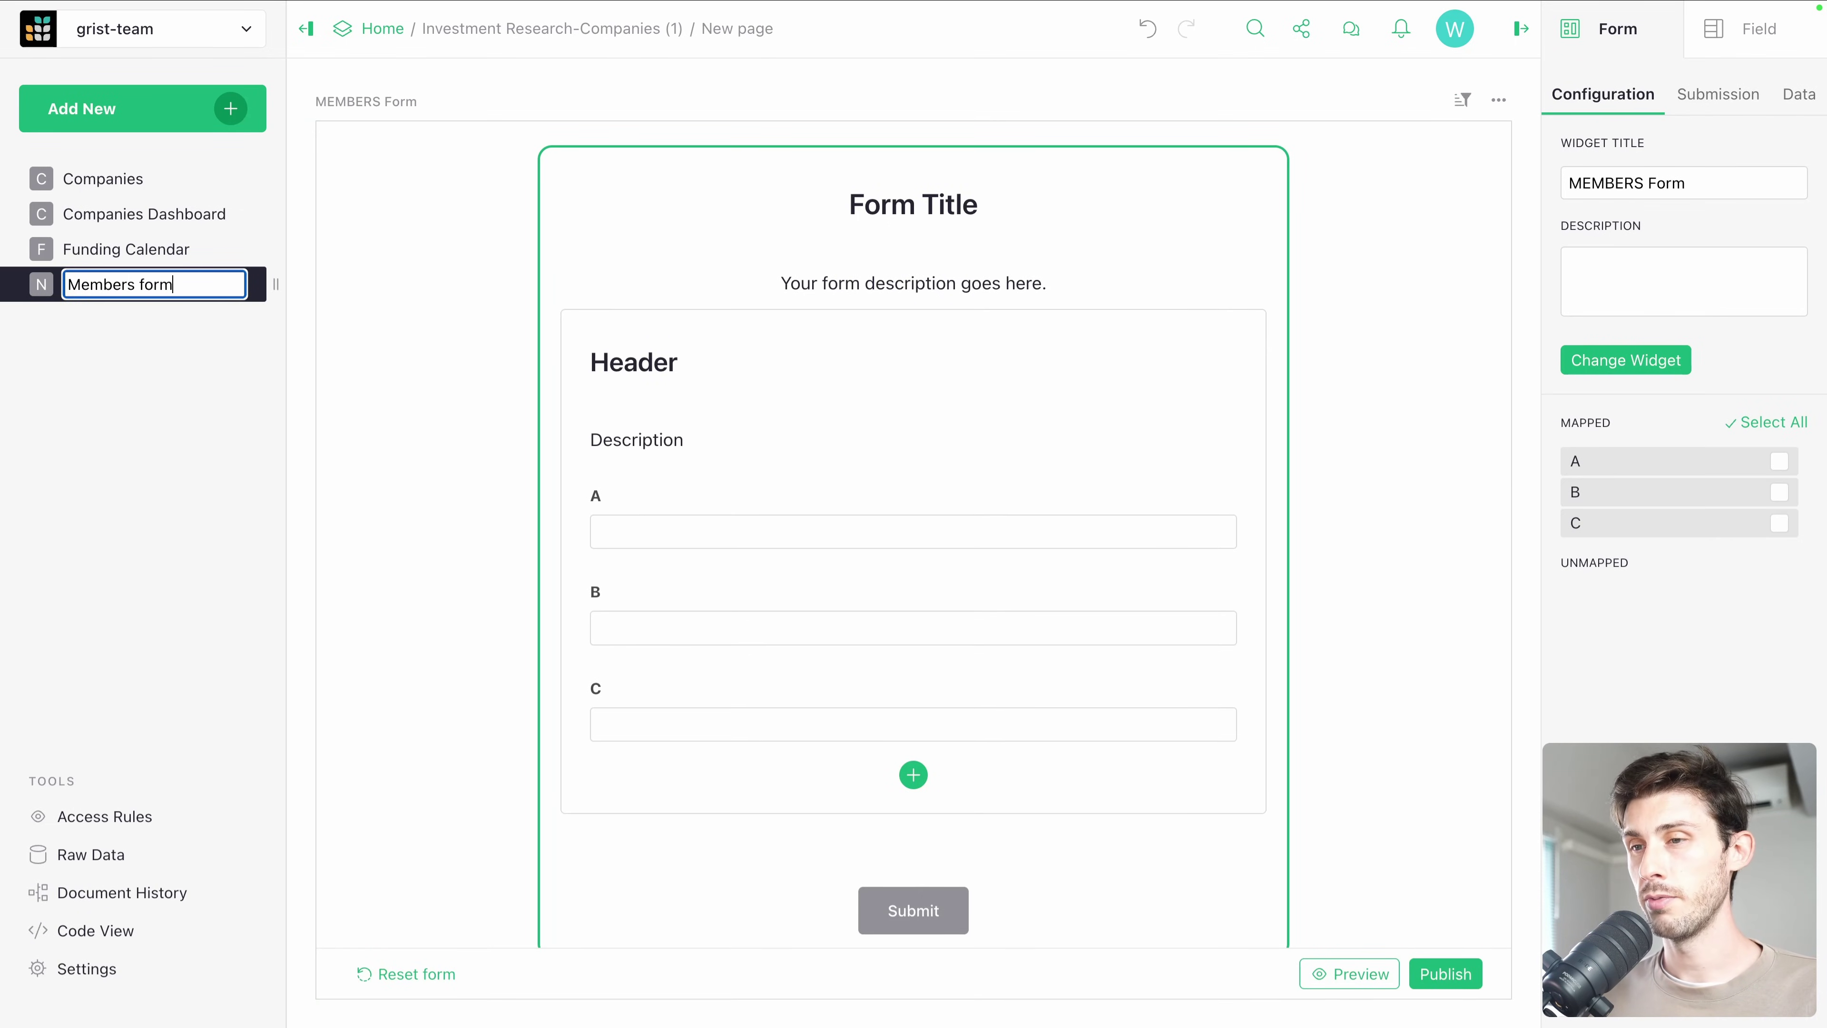
{"action": "left_click", "coordinate": [361, 254]}
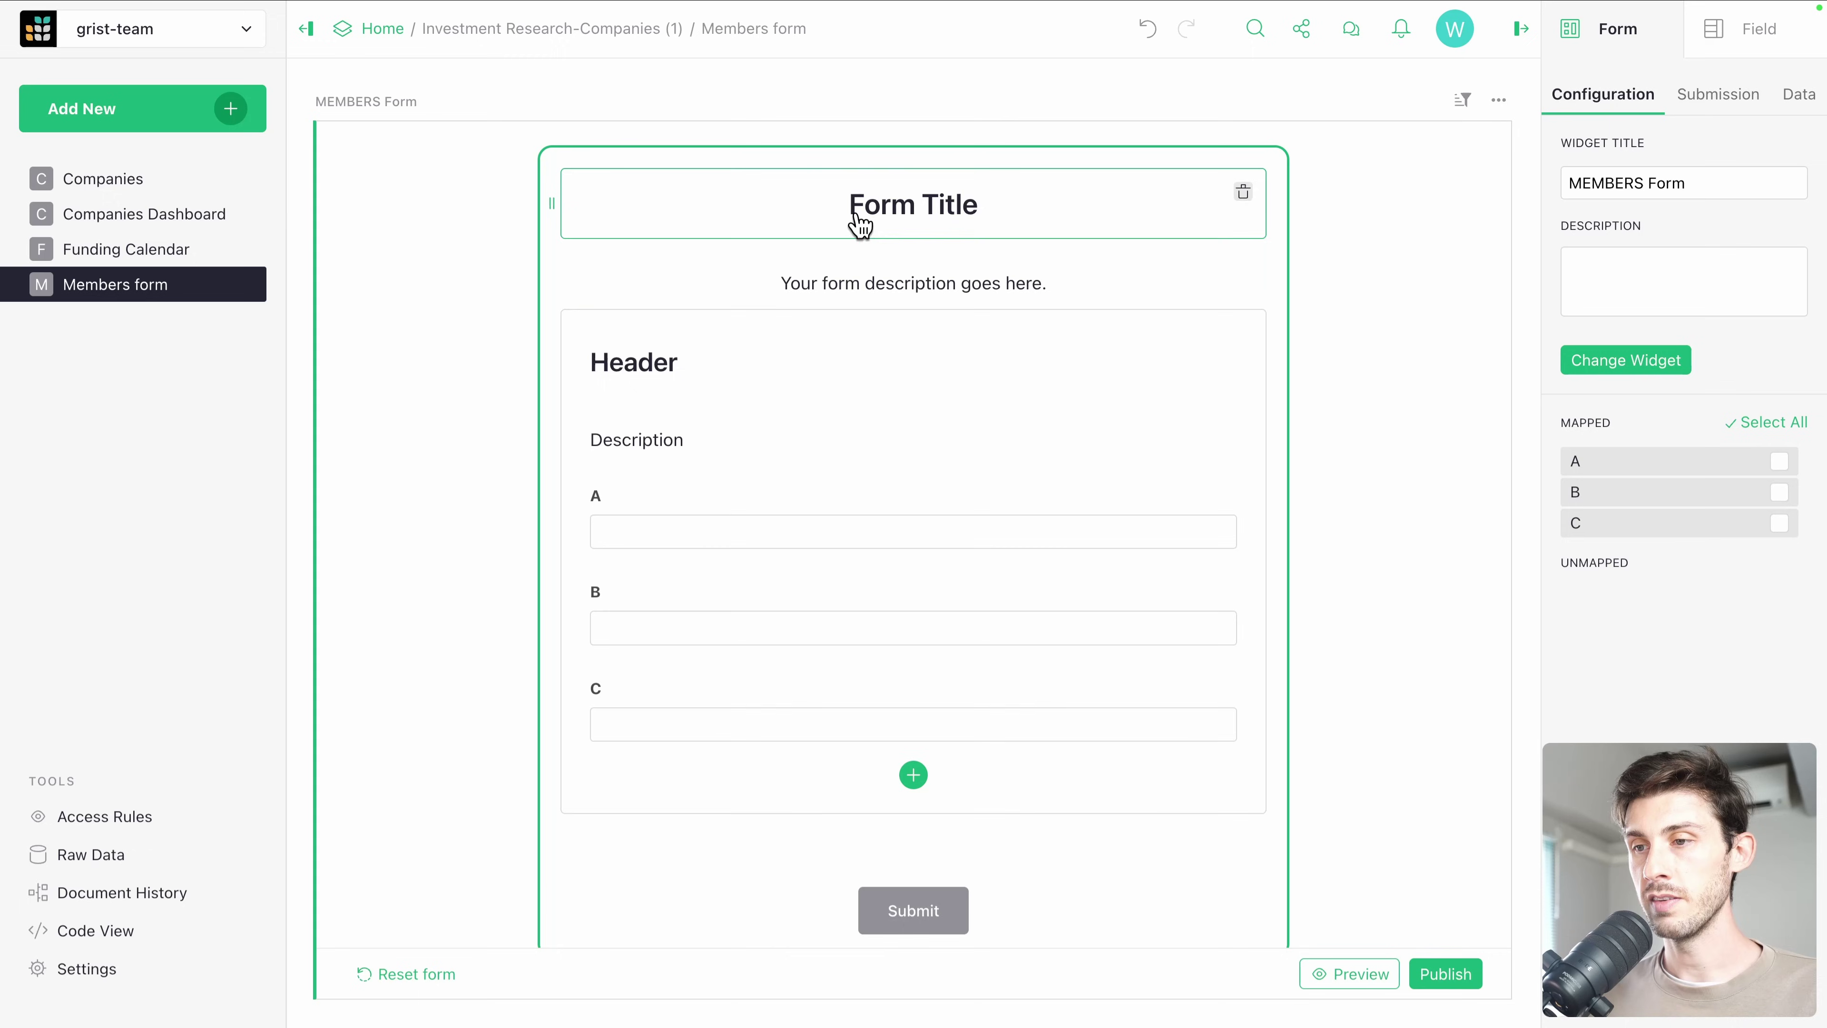
Title the form 'Member page submission', with header 'Please type your details' and description 'Thank you'.
{"action": "double_click", "coordinate": [884, 203]}
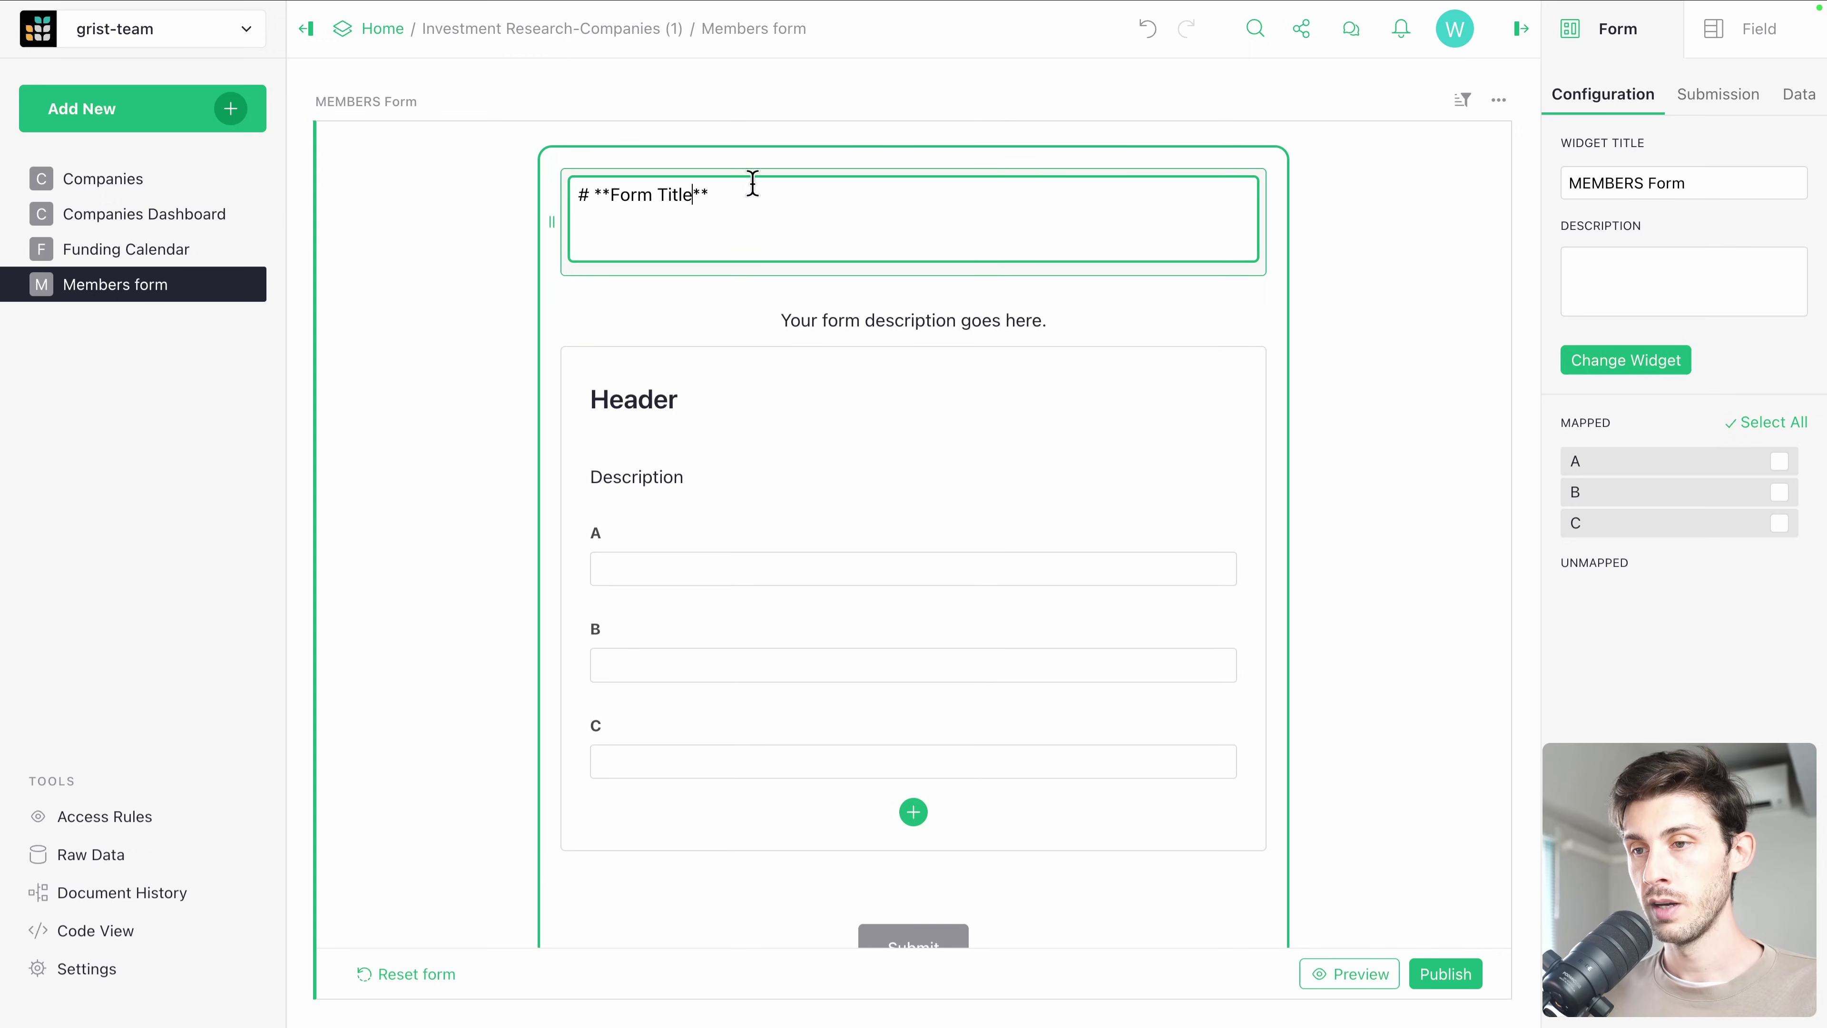
{"action": "left_click_drag", "start_coordinate": [611, 195], "coordinate": [693, 195]}
{"action": "type", "text": "Member page sub"}
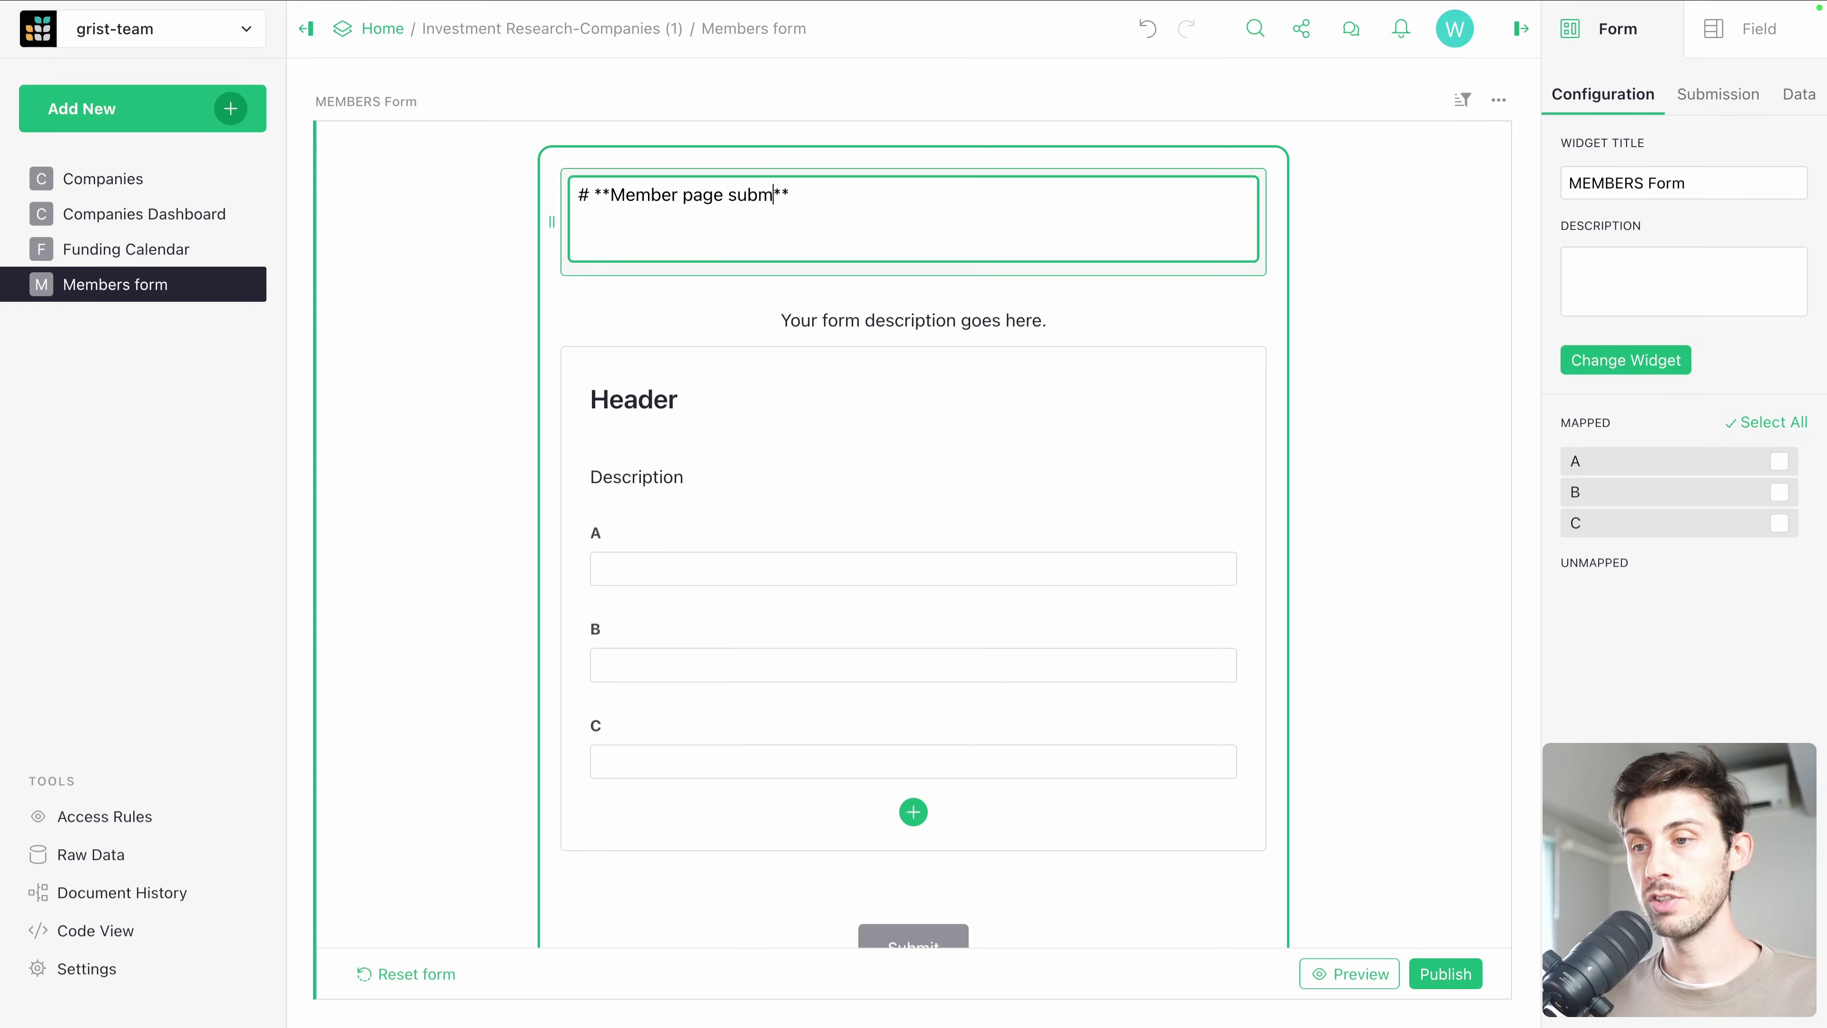
{"action": "type", "text": "mission"}
{"action": "left_click", "coordinate": [607, 464]}
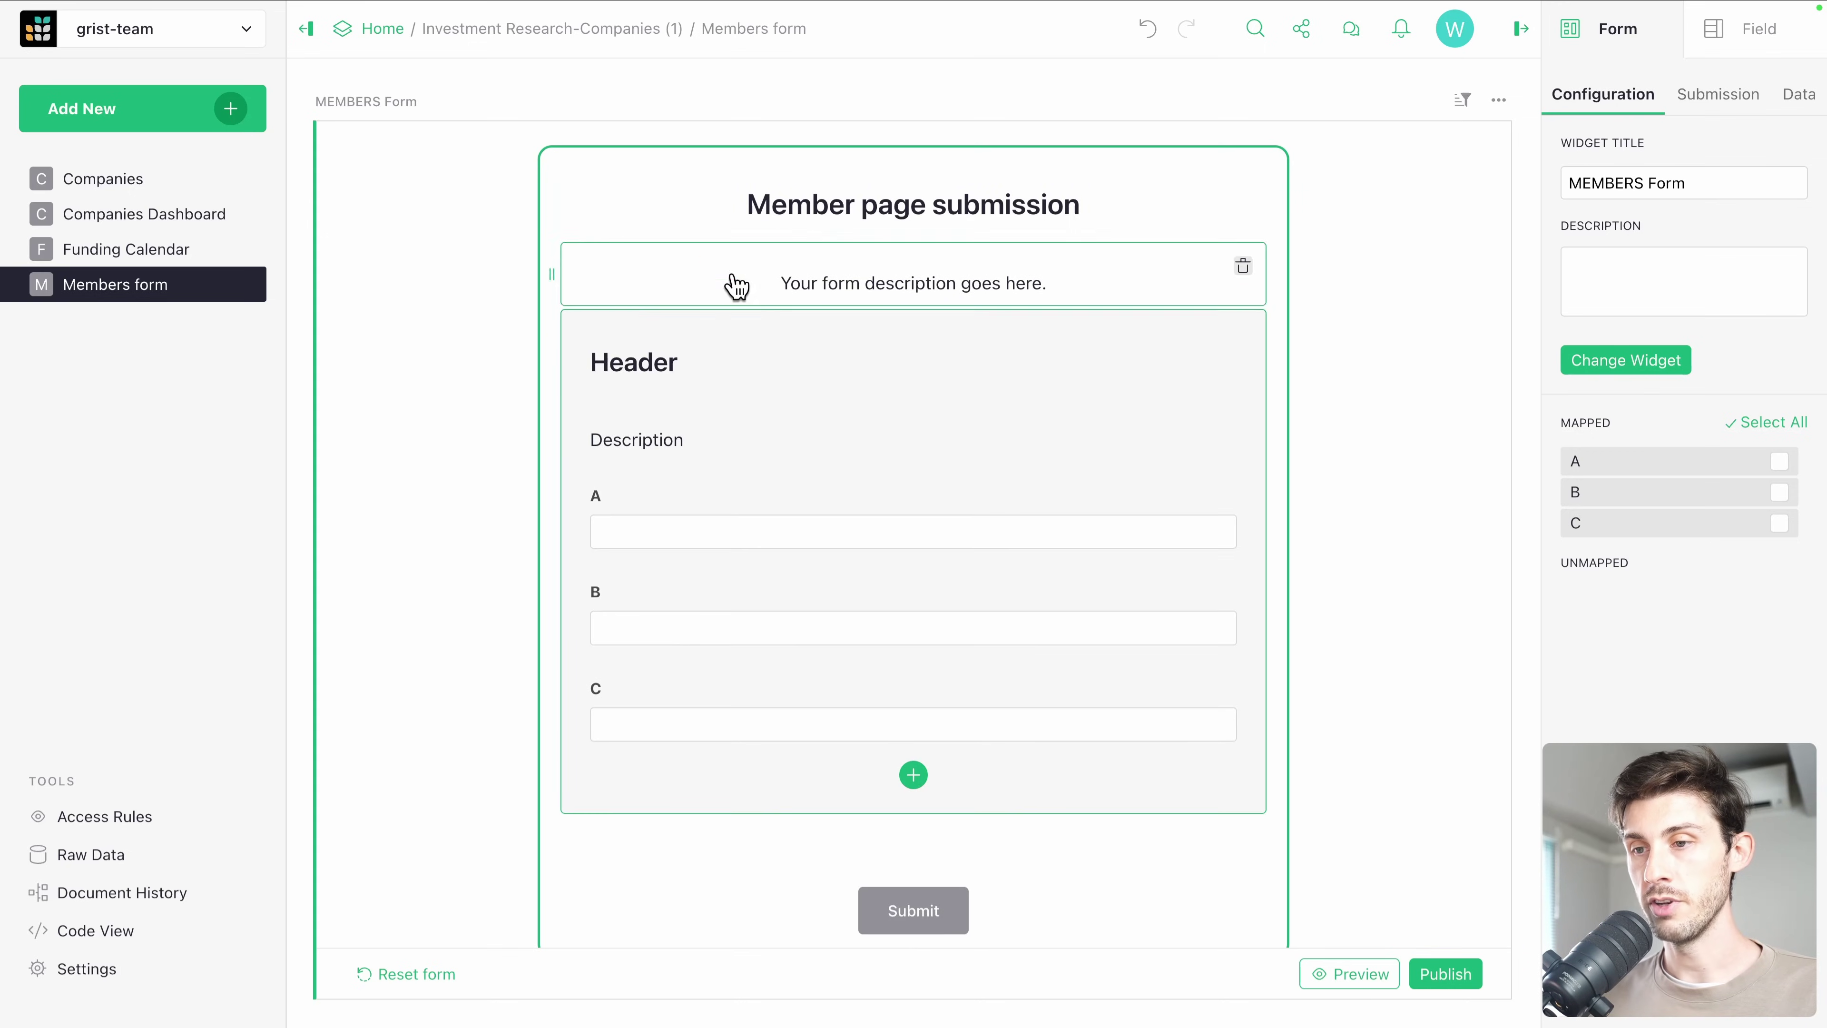
{"action": "double_click", "coordinate": [659, 371]}
{"action": "key", "text": "ctrl+a"}
{"action": "type", "text": "Plea"}
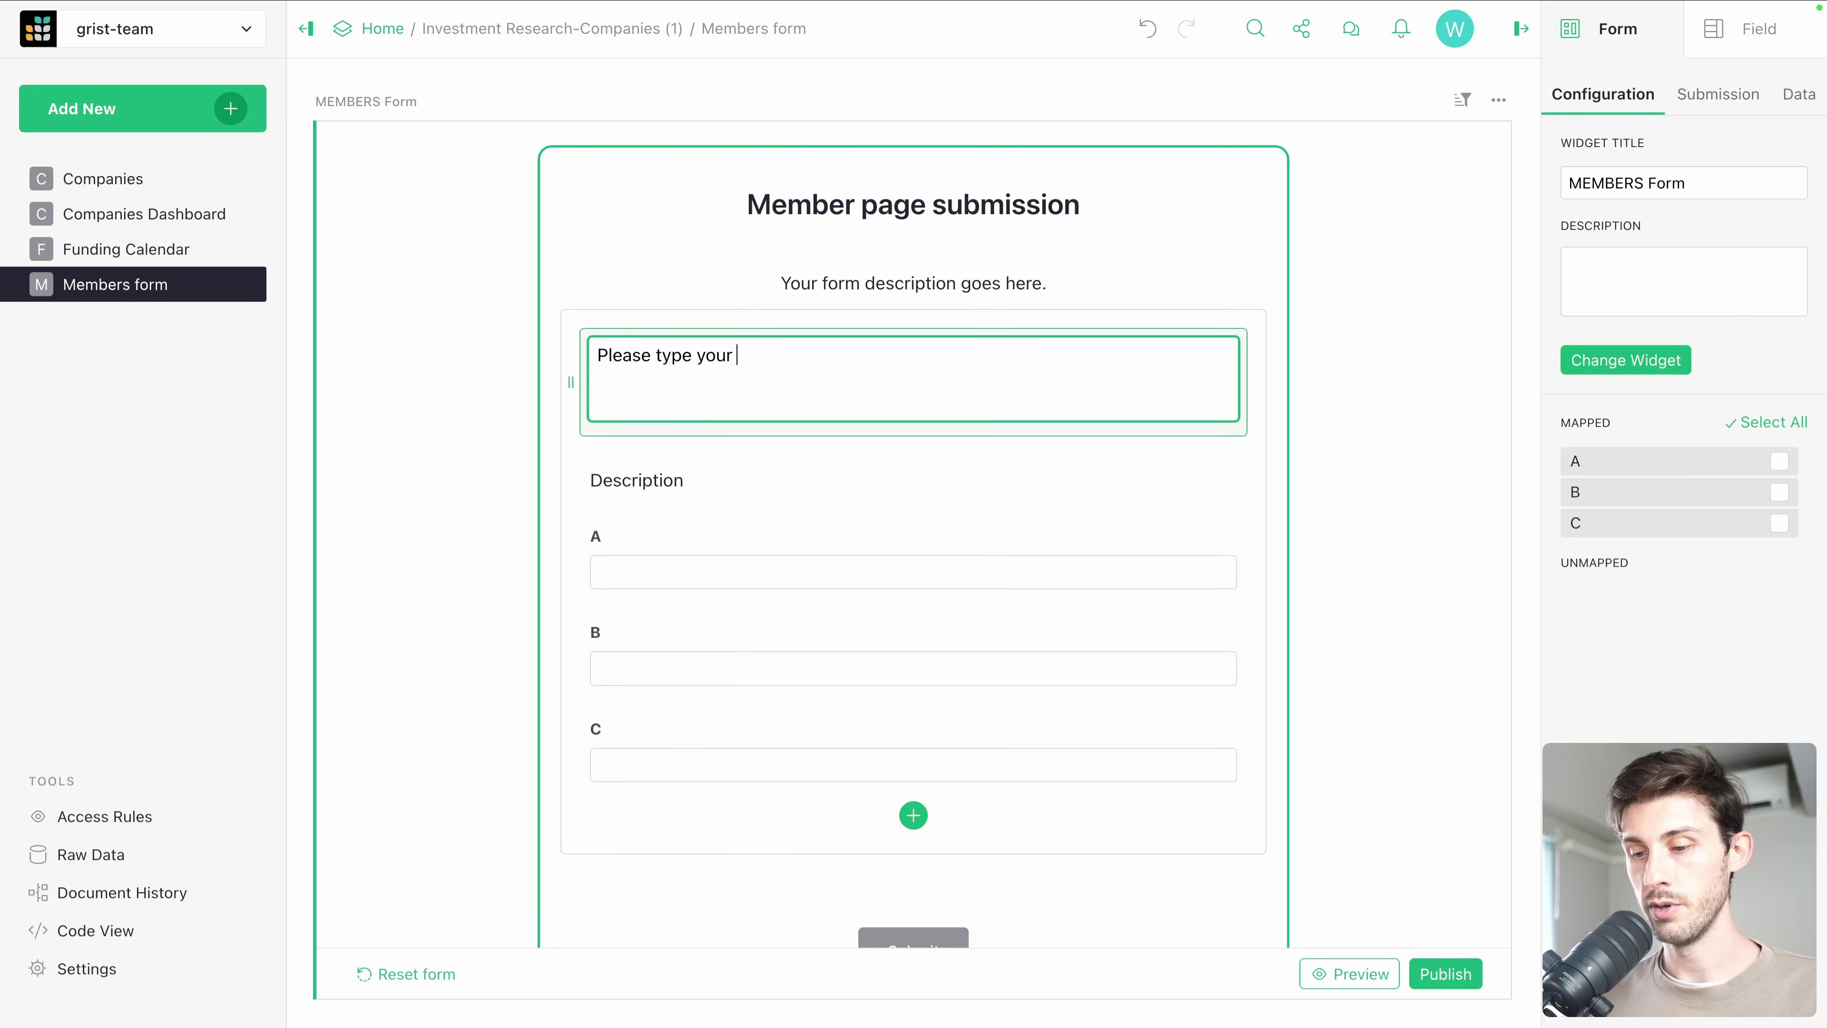
{"action": "left_click", "coordinate": [432, 437]}
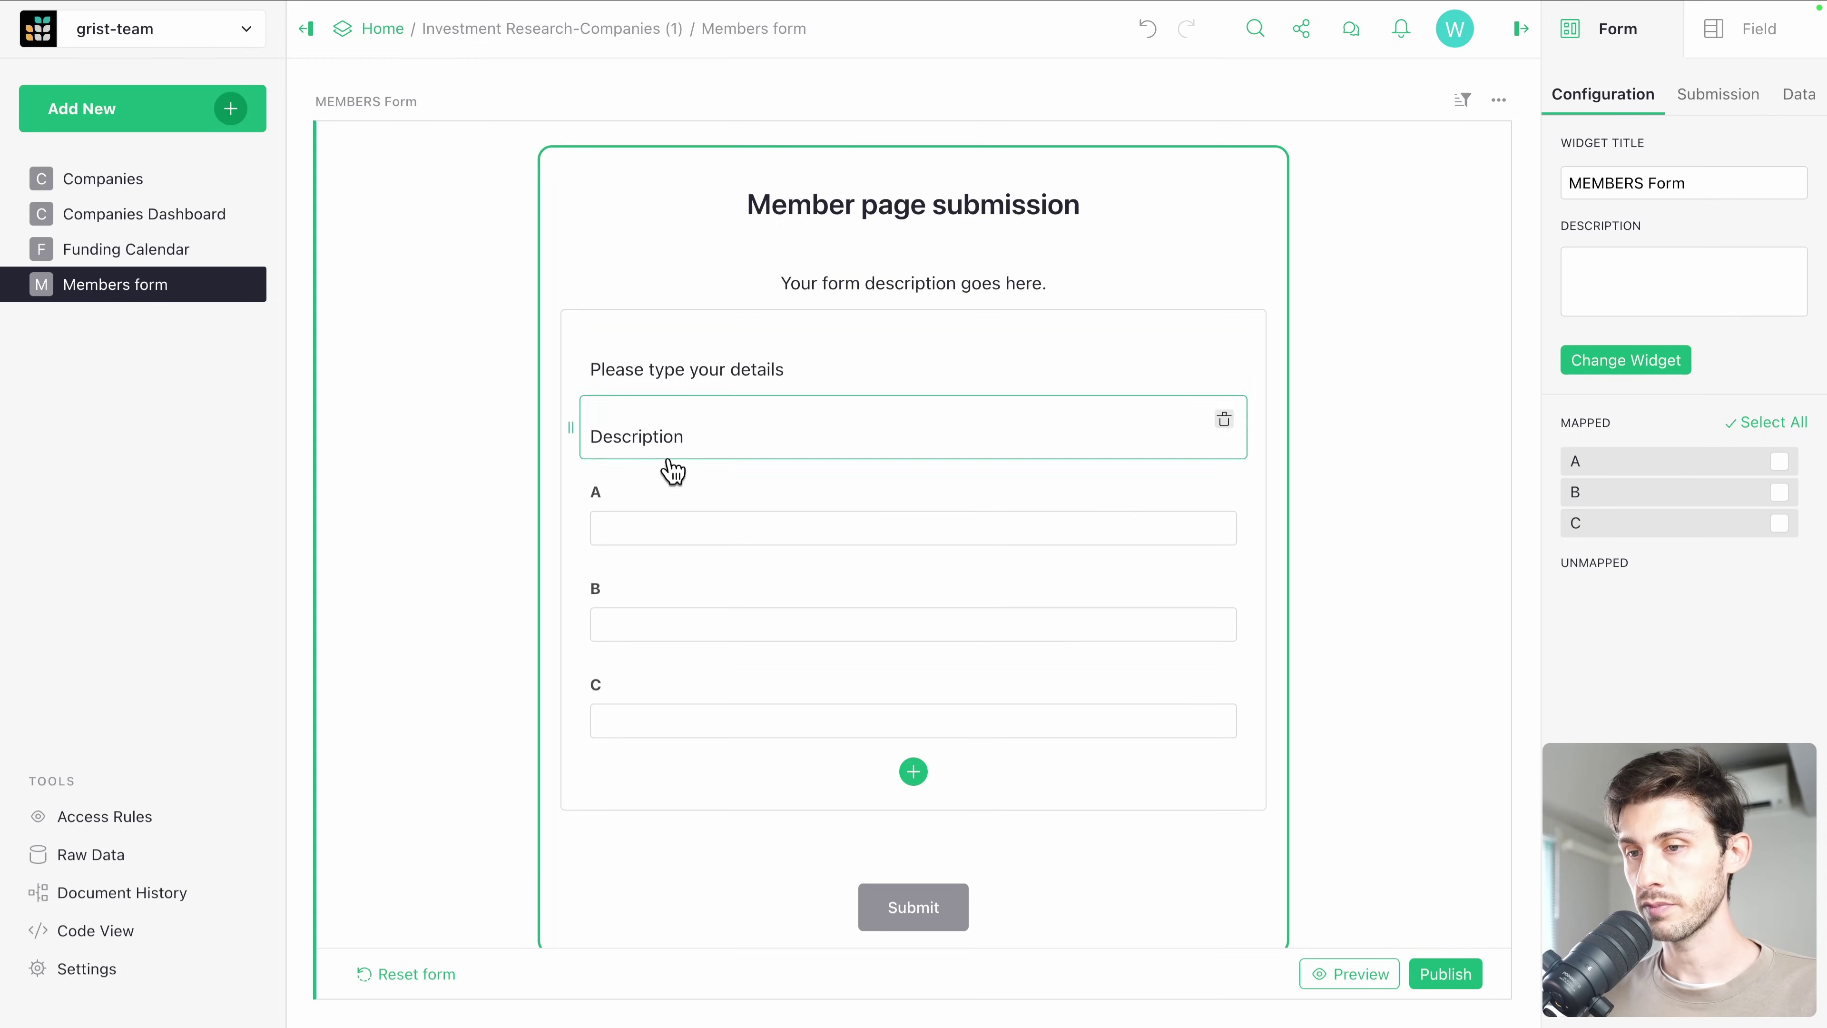
{"action": "double_click", "coordinate": [660, 436]}
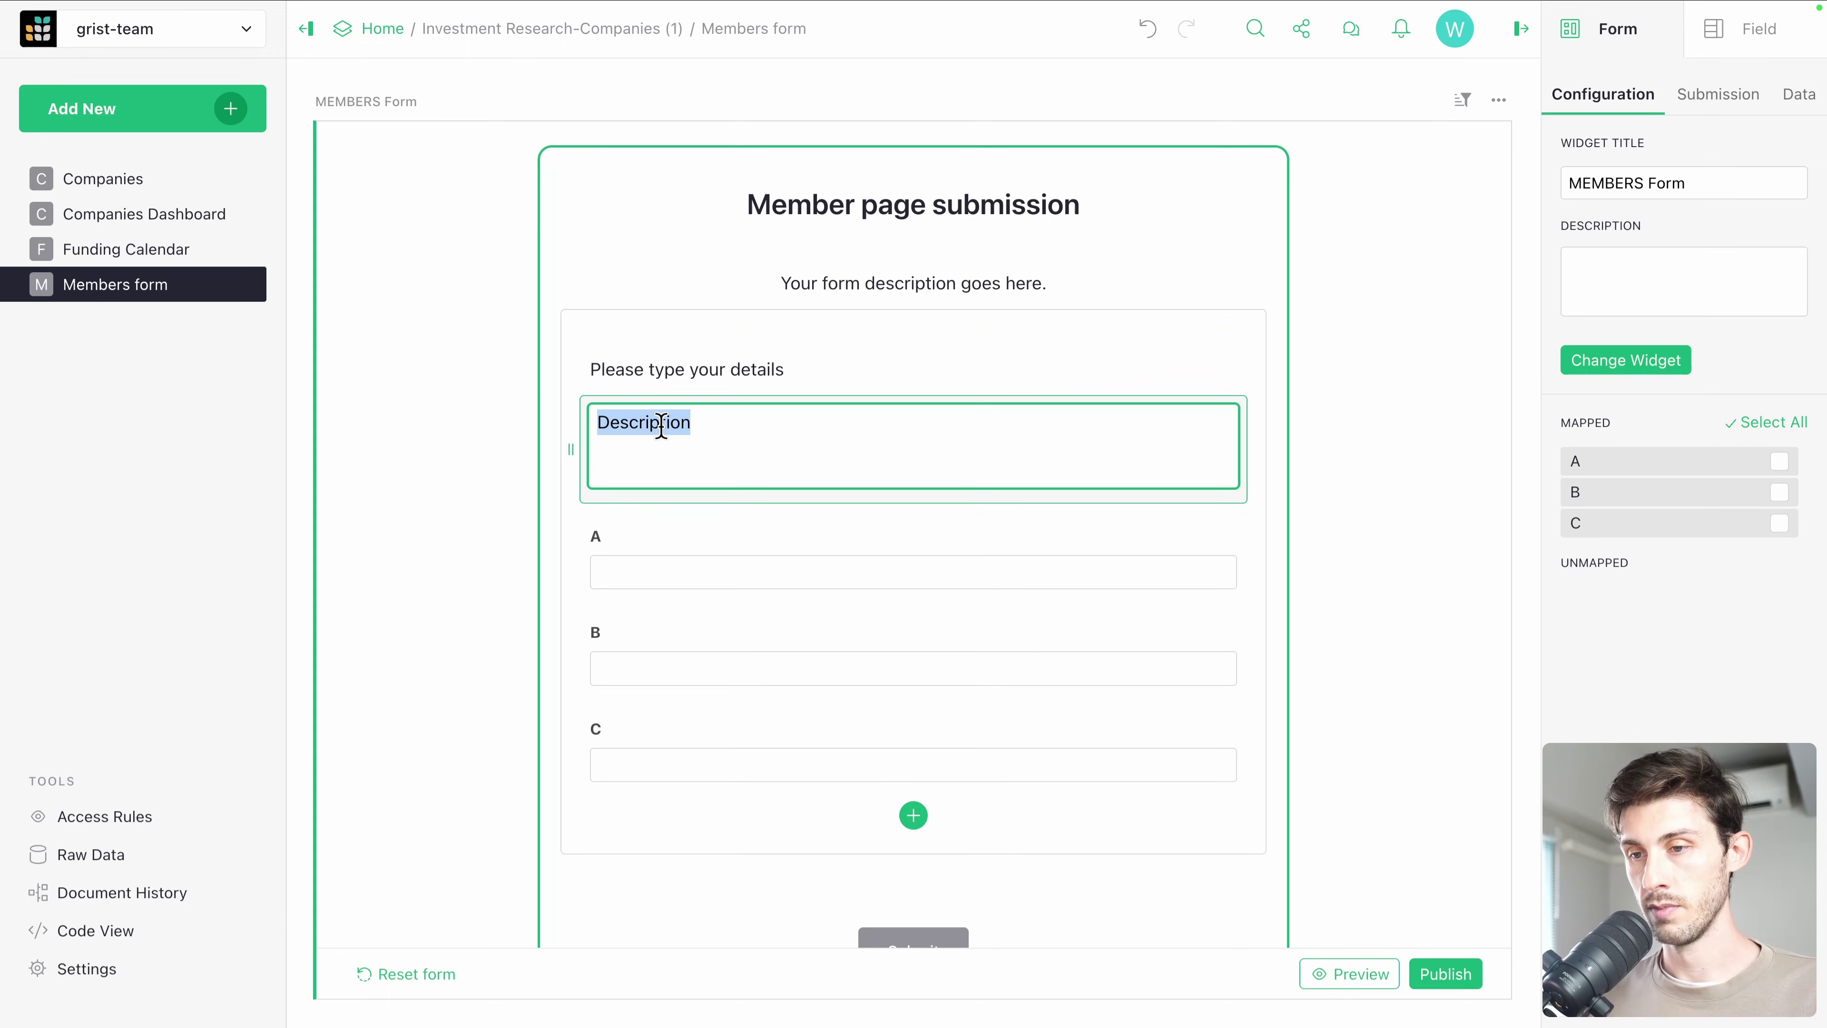
{"action": "type", "text": "Thank you"}
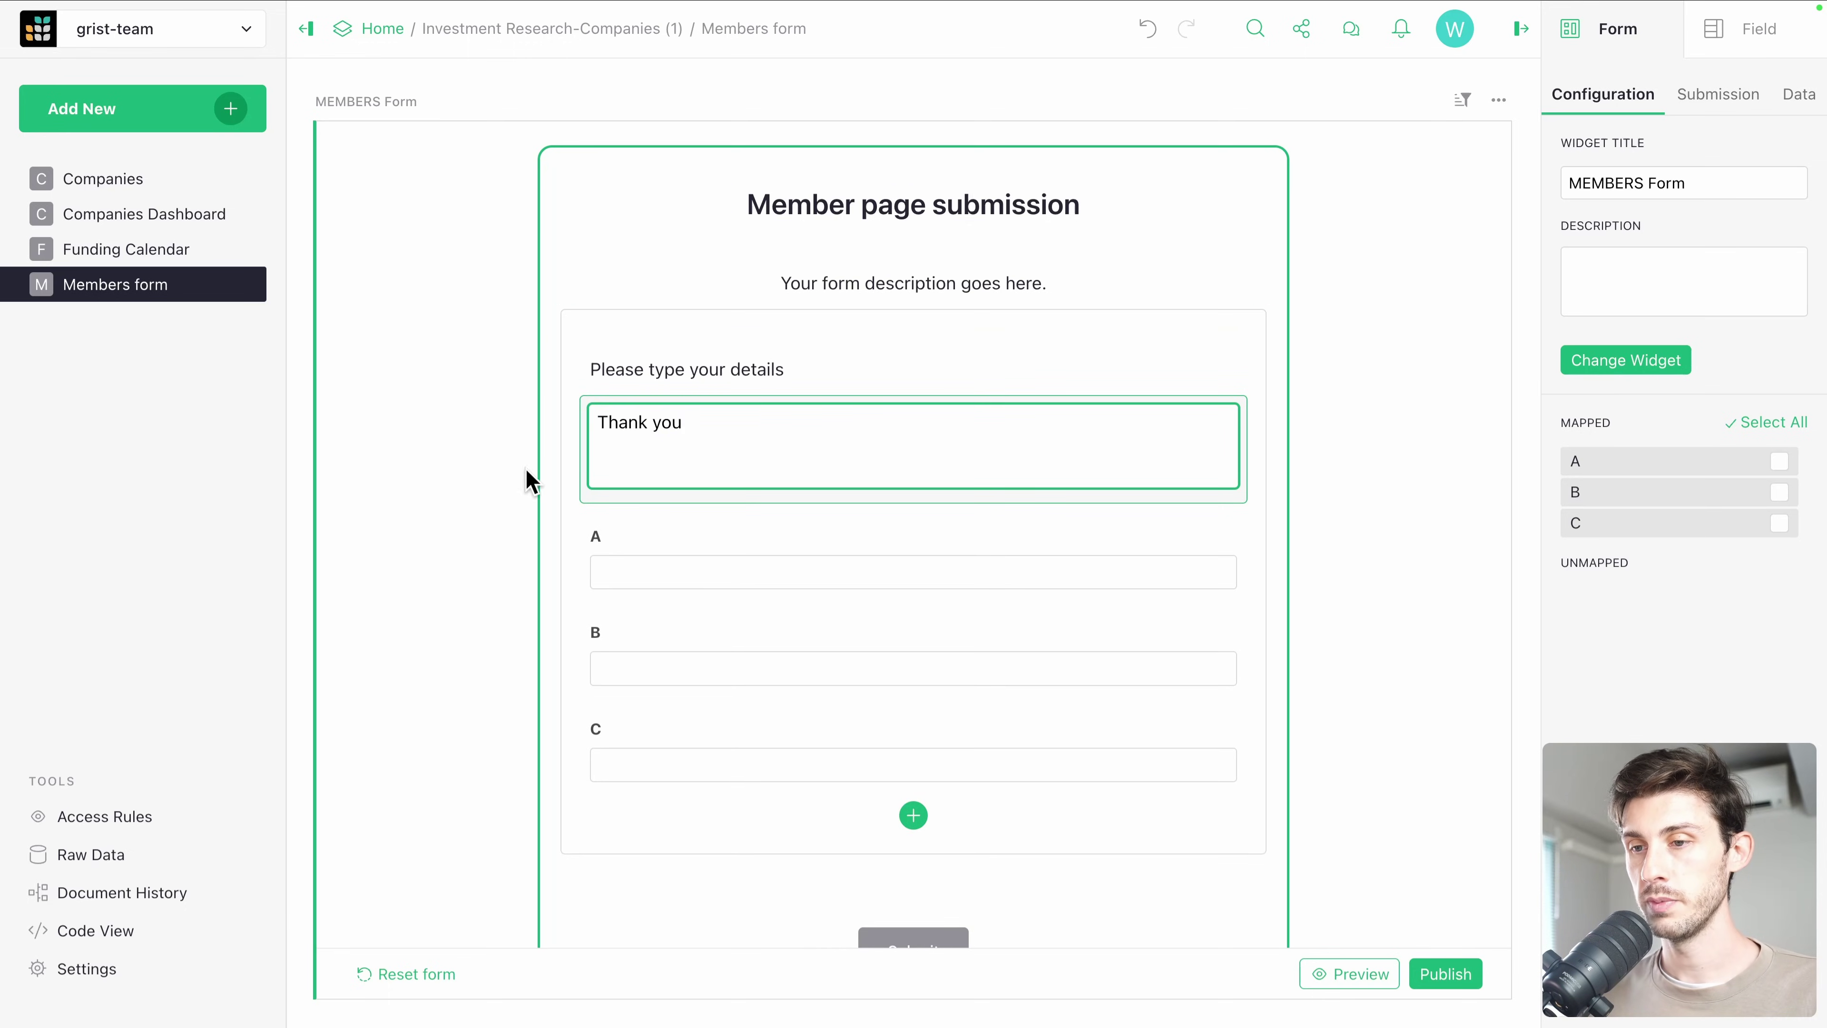
{"action": "left_click", "coordinate": [530, 481]}
Relabel form fields A, B and C as First name, Last Name and Job title.
{"action": "scroll", "coordinate": [461, 489], "scroll_direction": "down", "scroll_amount": 1}
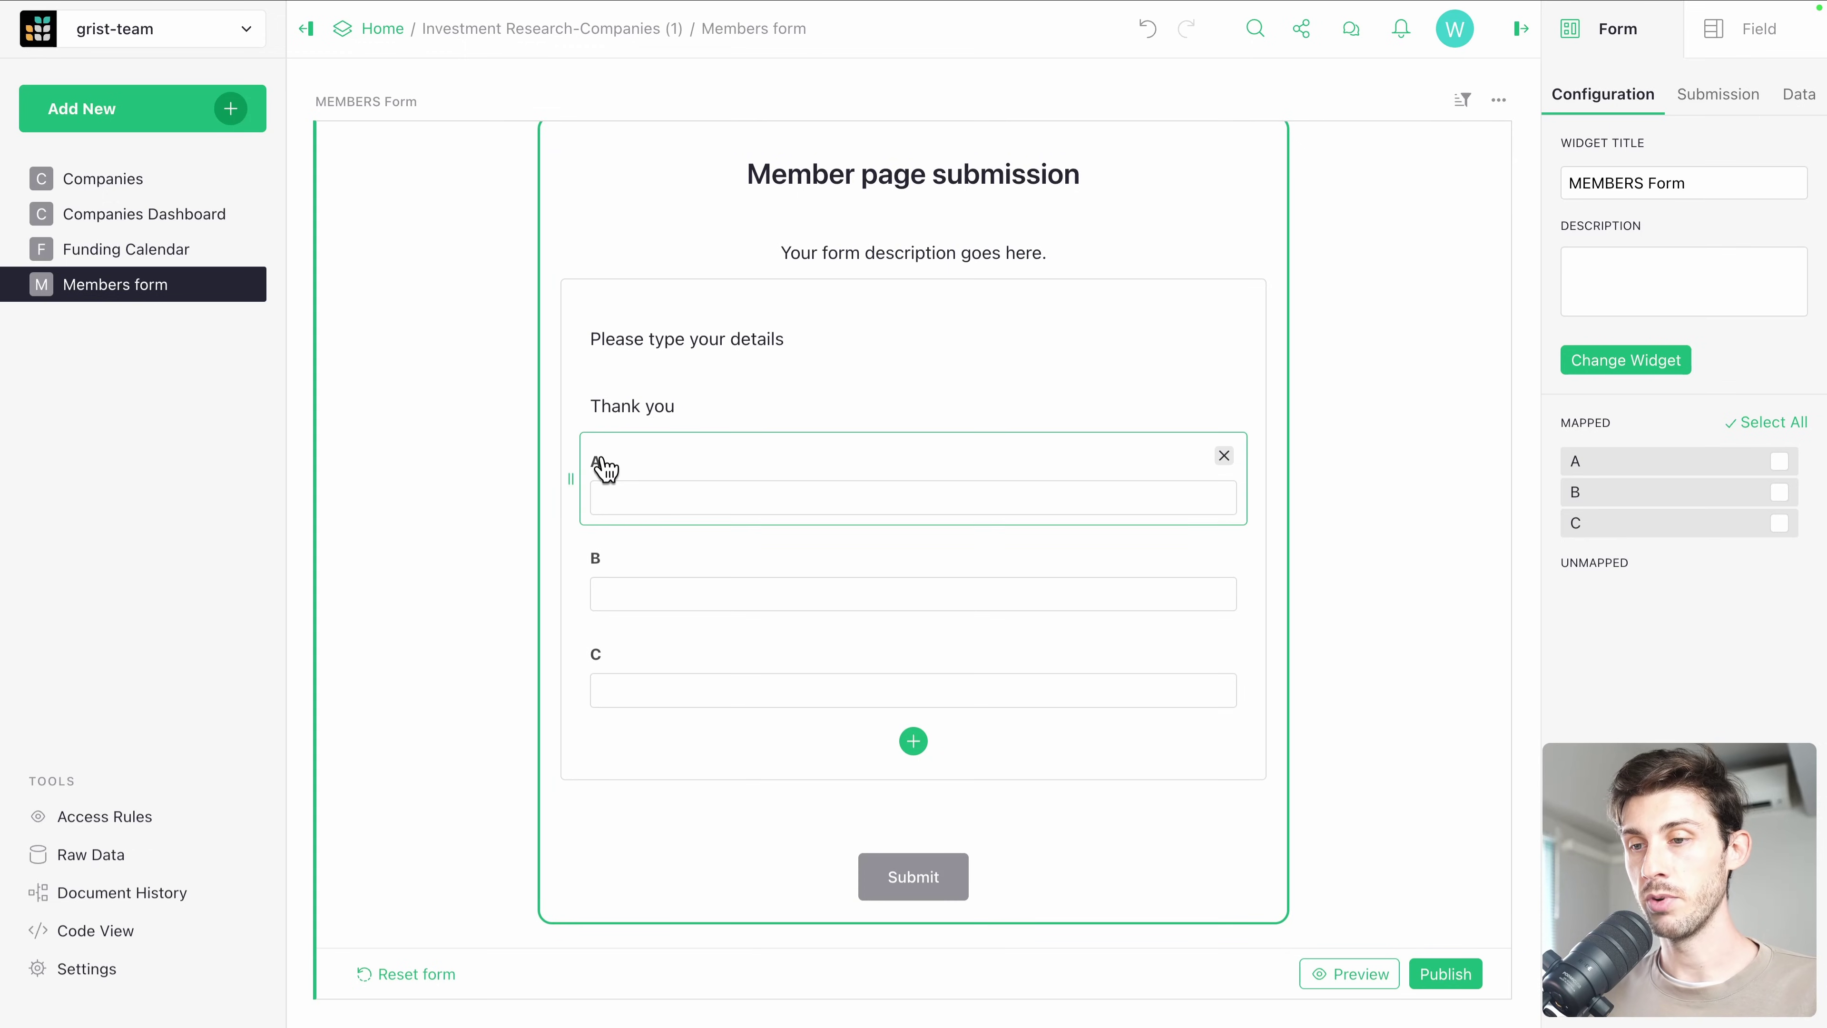
{"action": "double_click", "coordinate": [613, 458]}
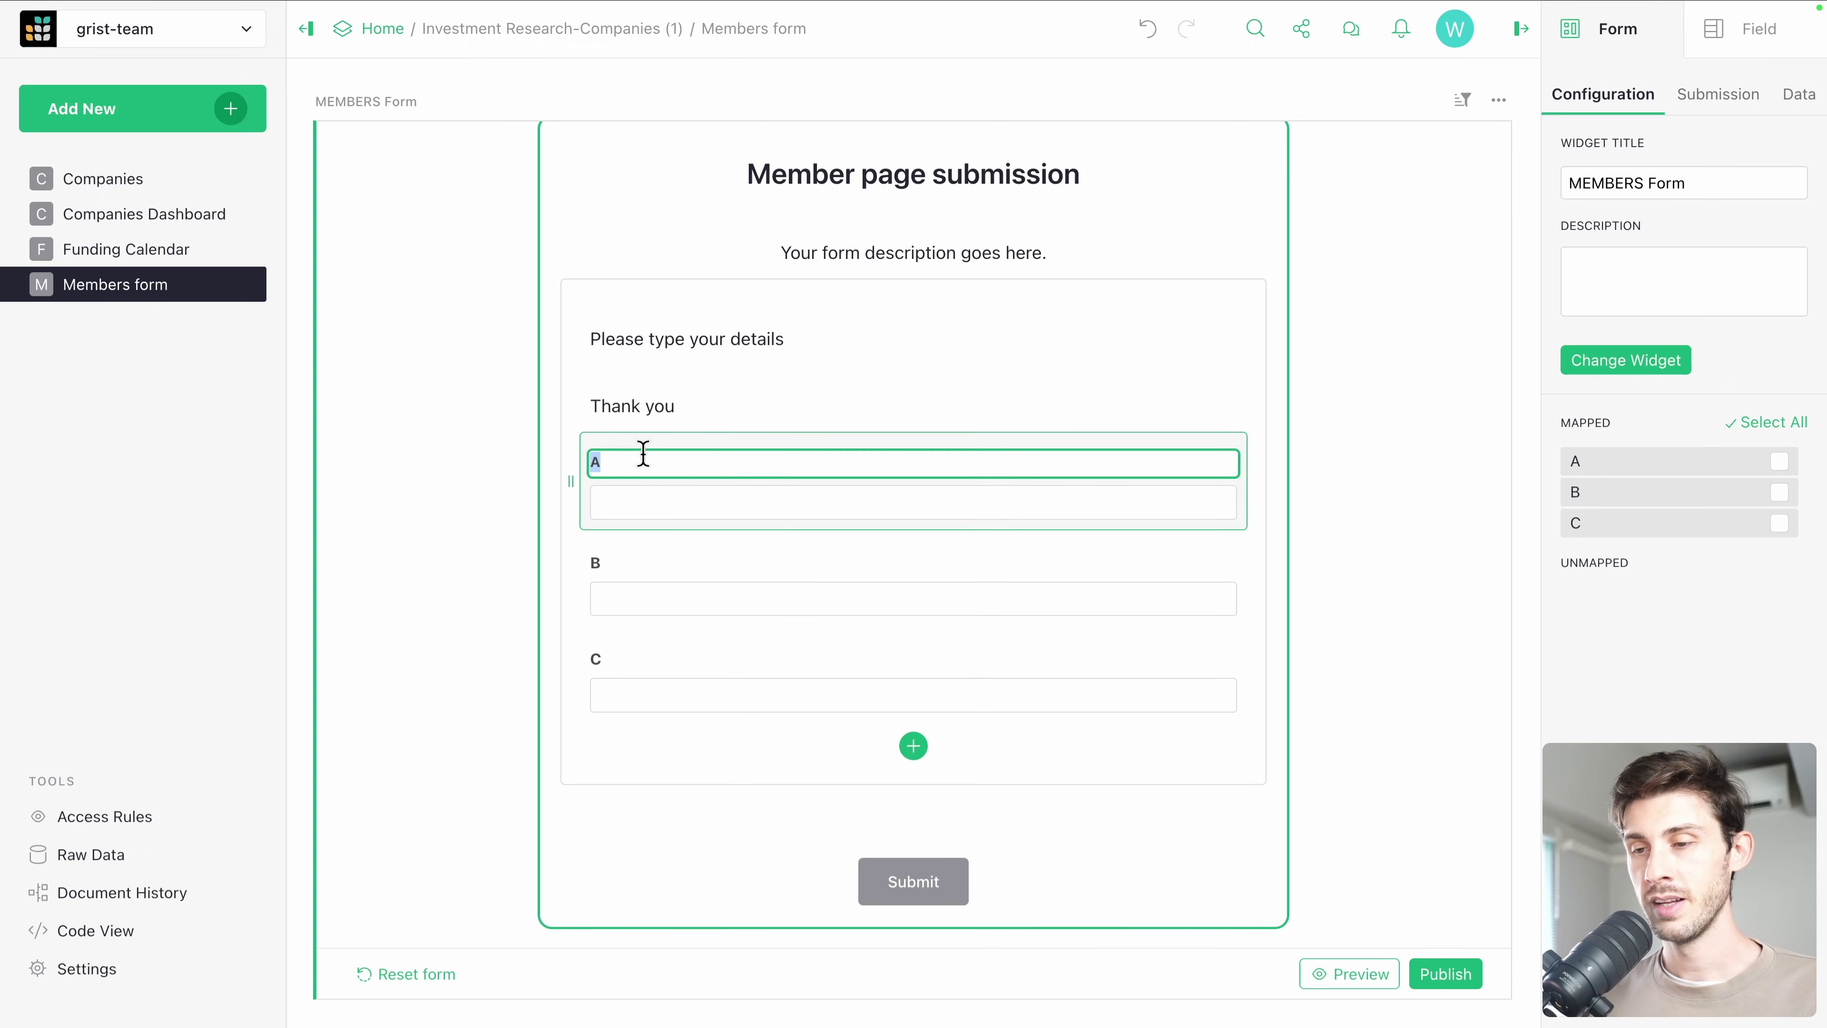
{"action": "type", "text": "First name"}
{"action": "double_click", "coordinate": [620, 554]}
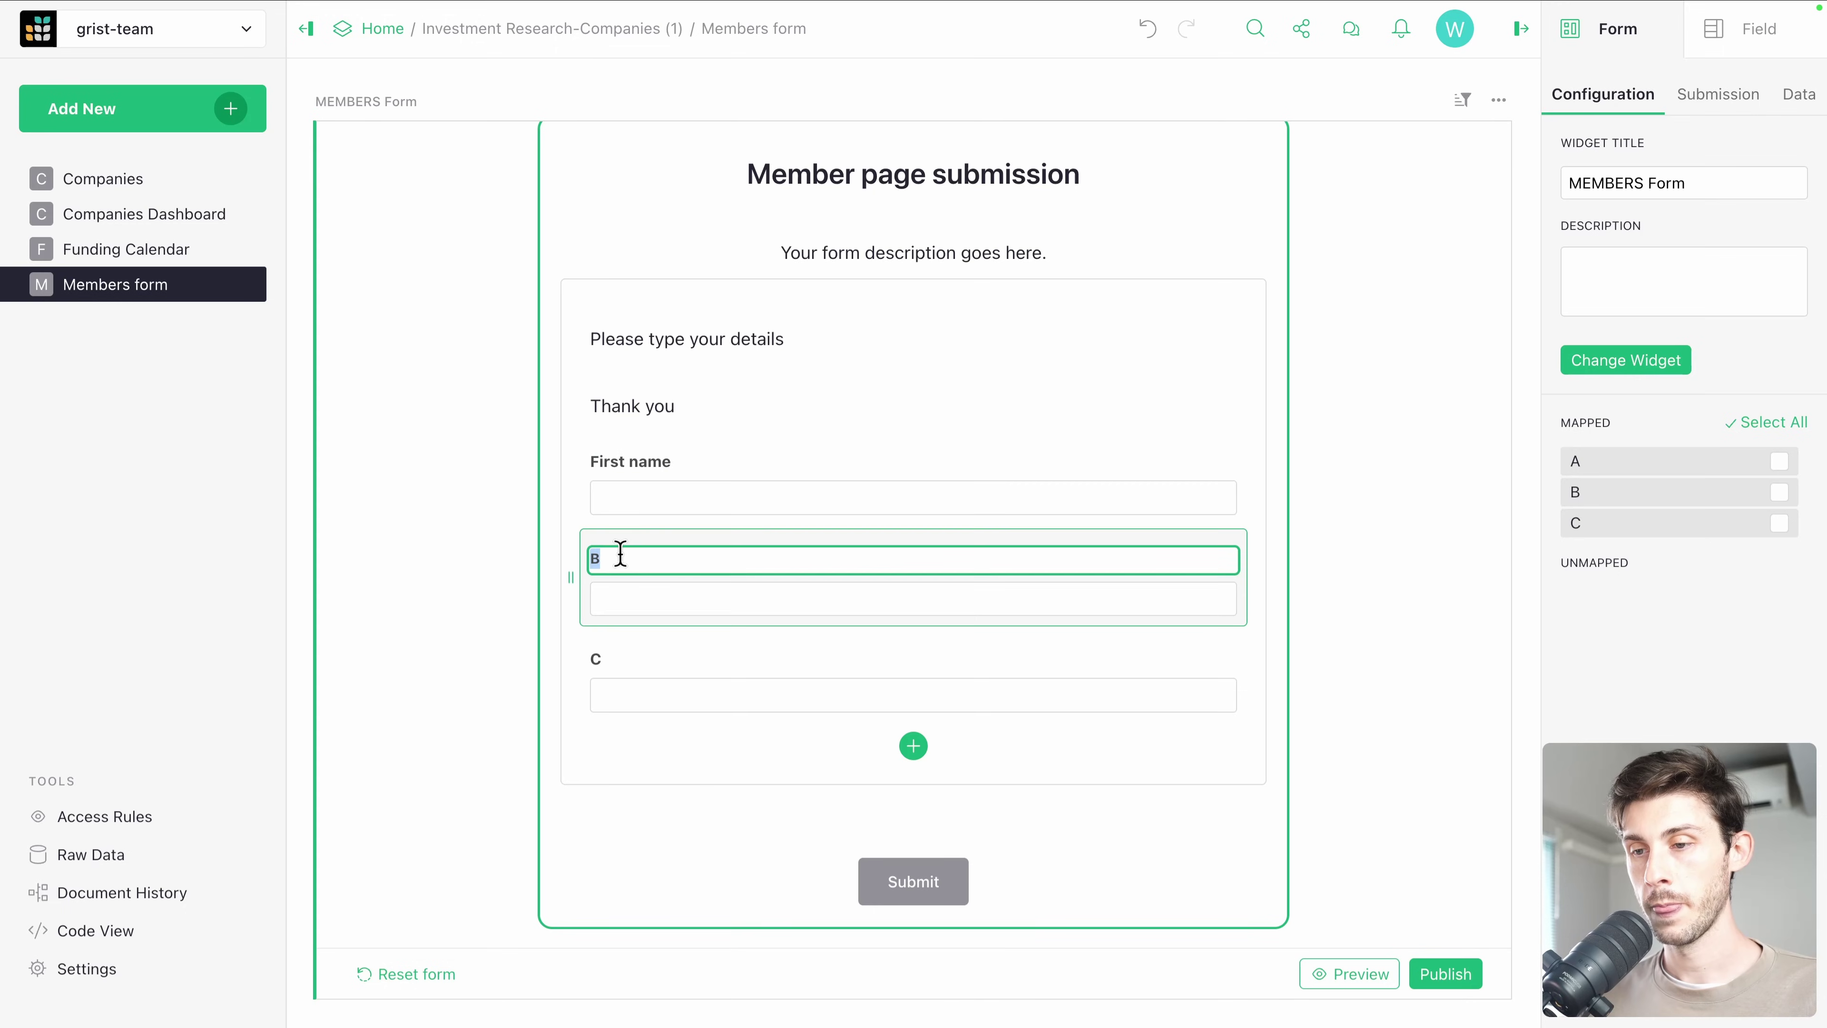
{"action": "type", "text": "Last Name"}
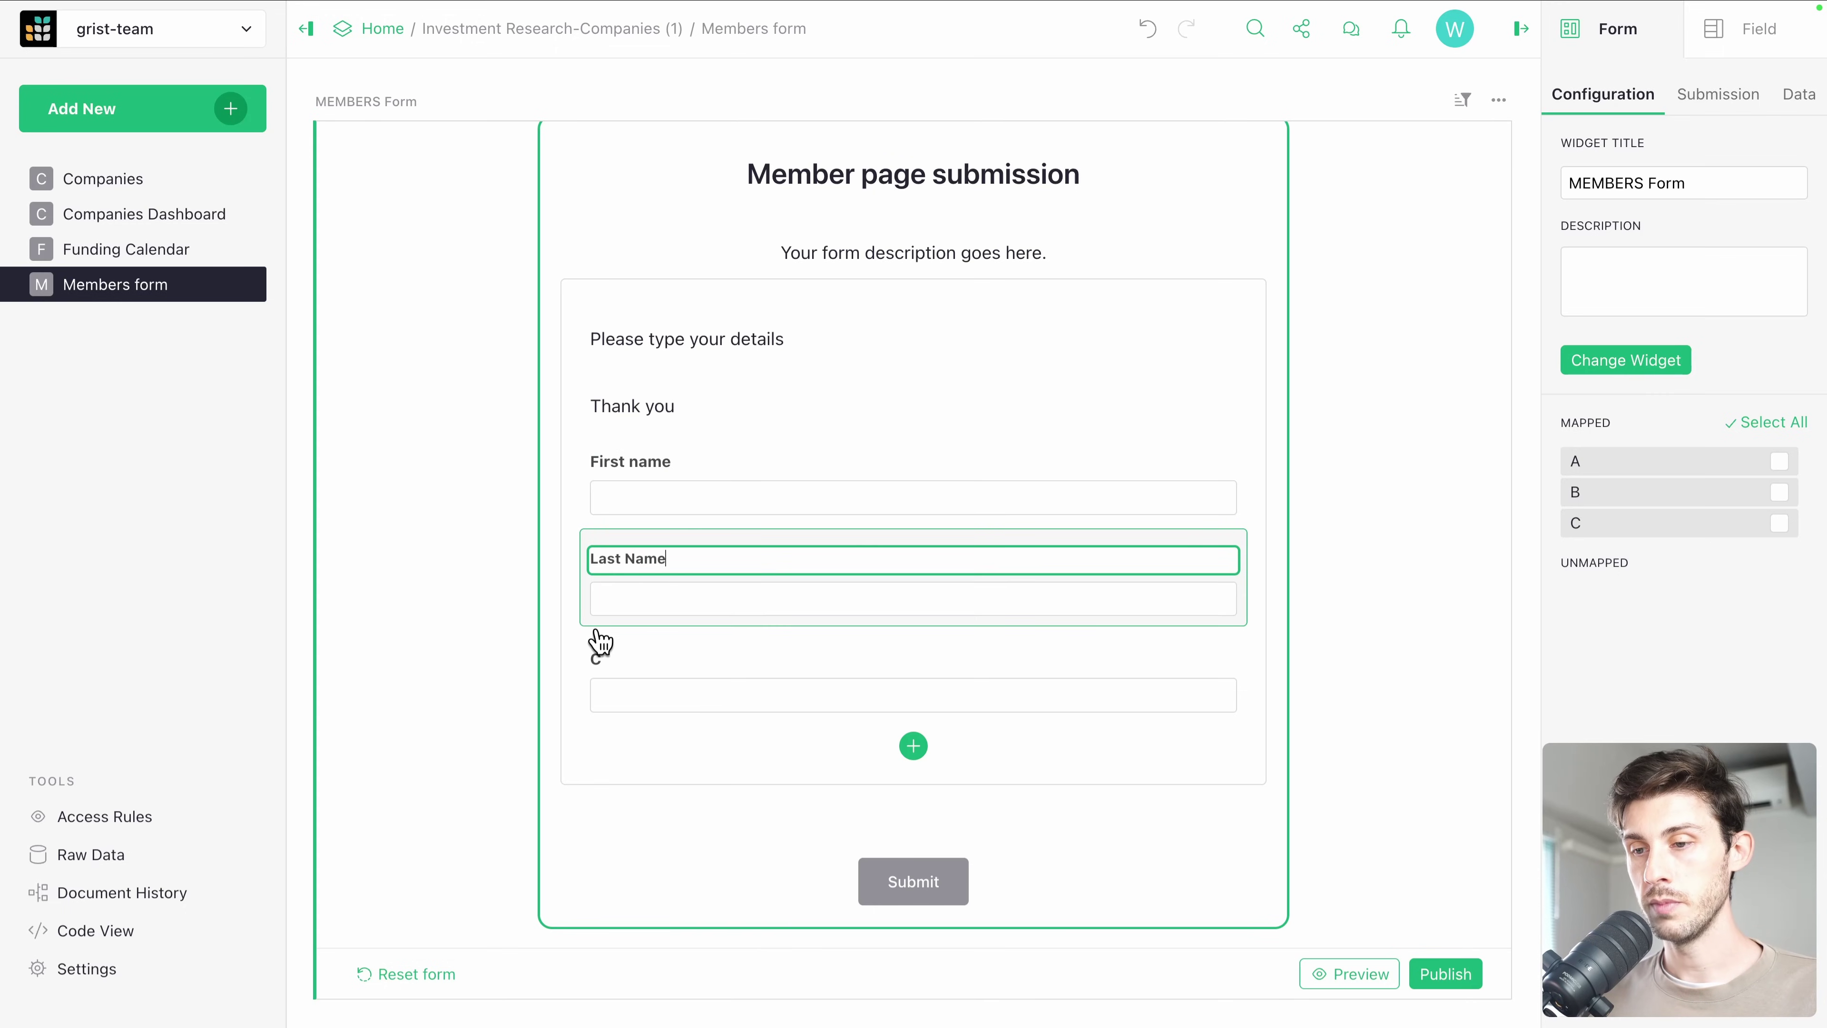
{"action": "left_click", "coordinate": [607, 679]}
{"action": "left_click", "coordinate": [614, 655]}
{"action": "type", "text": "Job "}
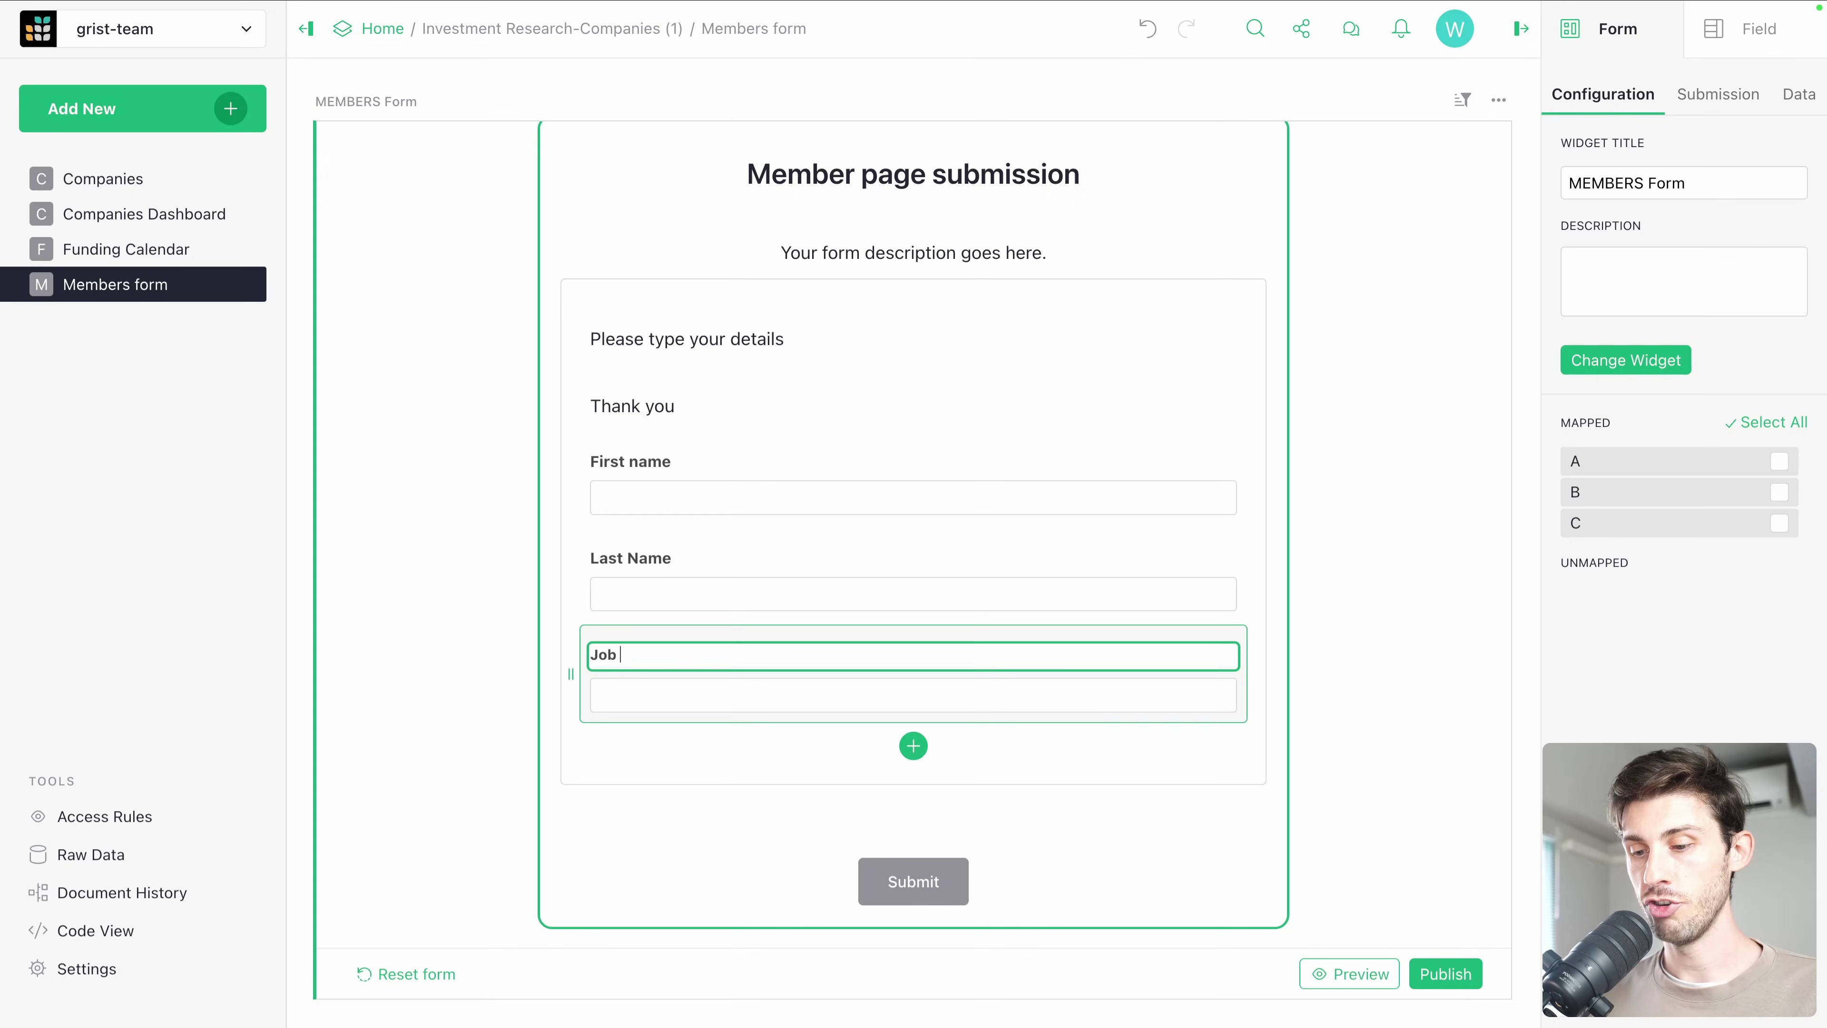
{"action": "type", "text": "title"}
{"action": "key", "text": "Return"}
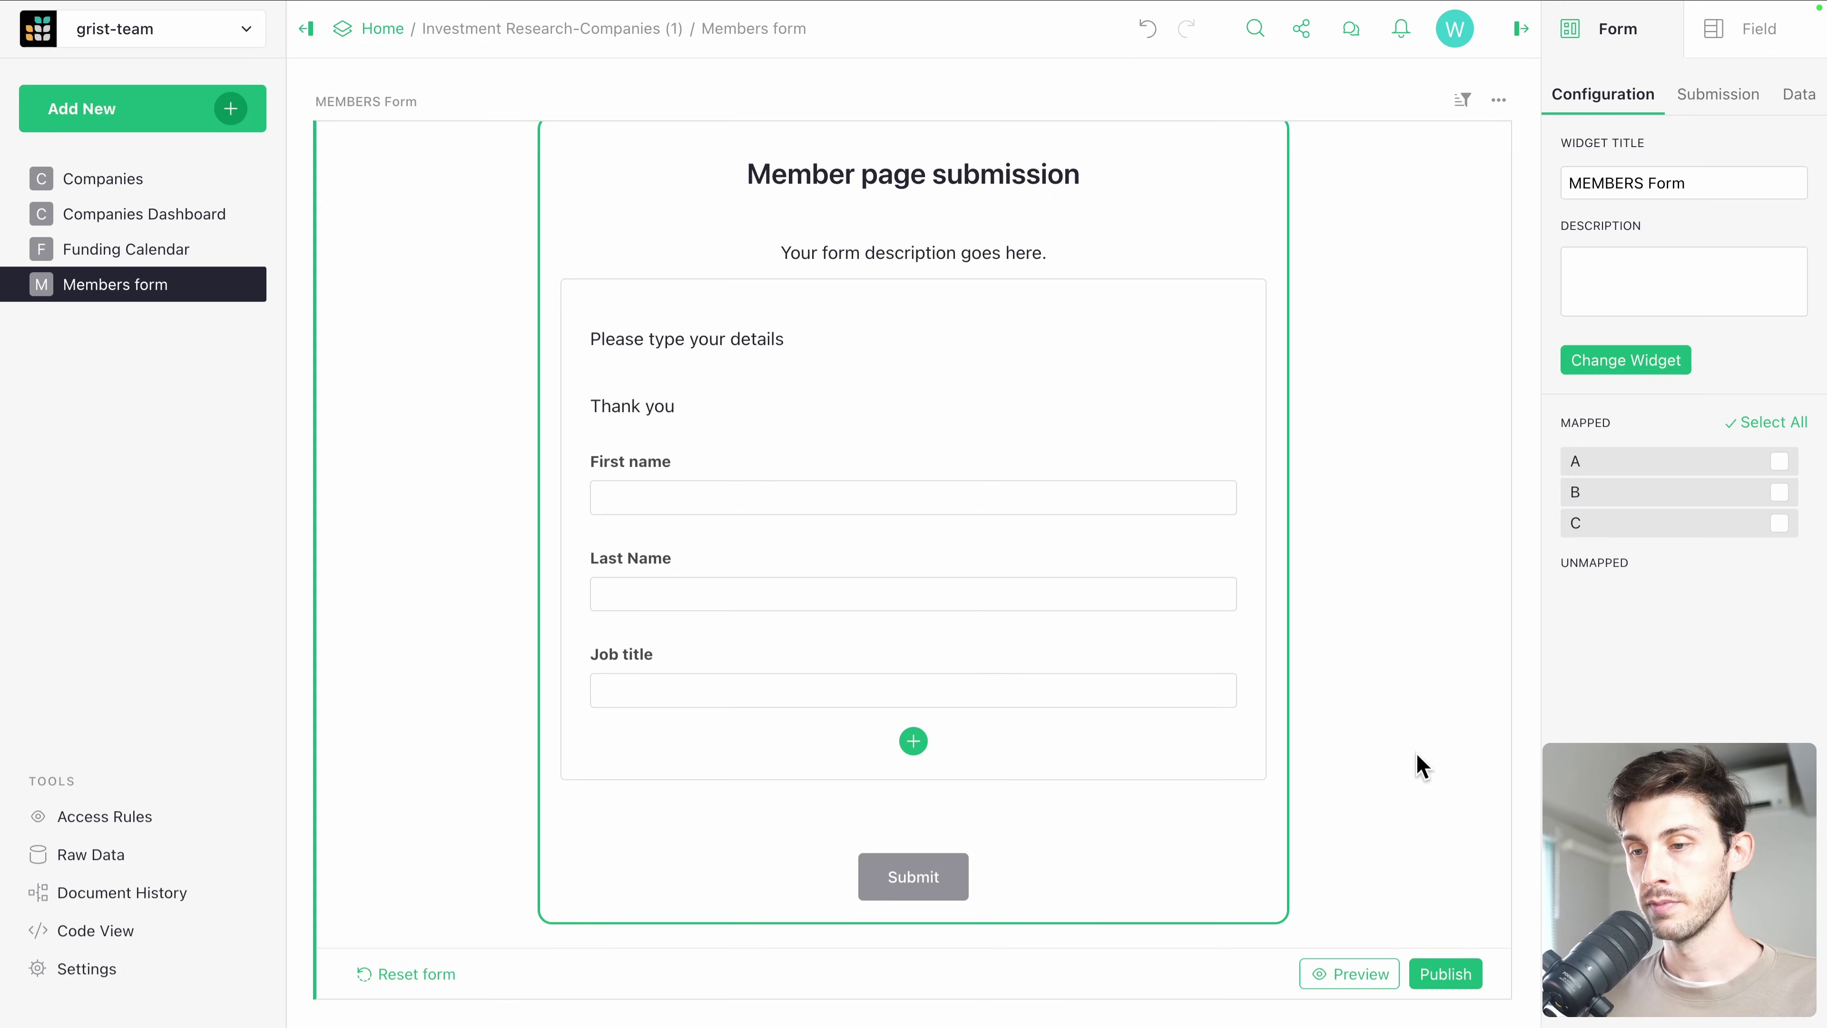
{"action": "left_click", "coordinate": [1454, 954]}
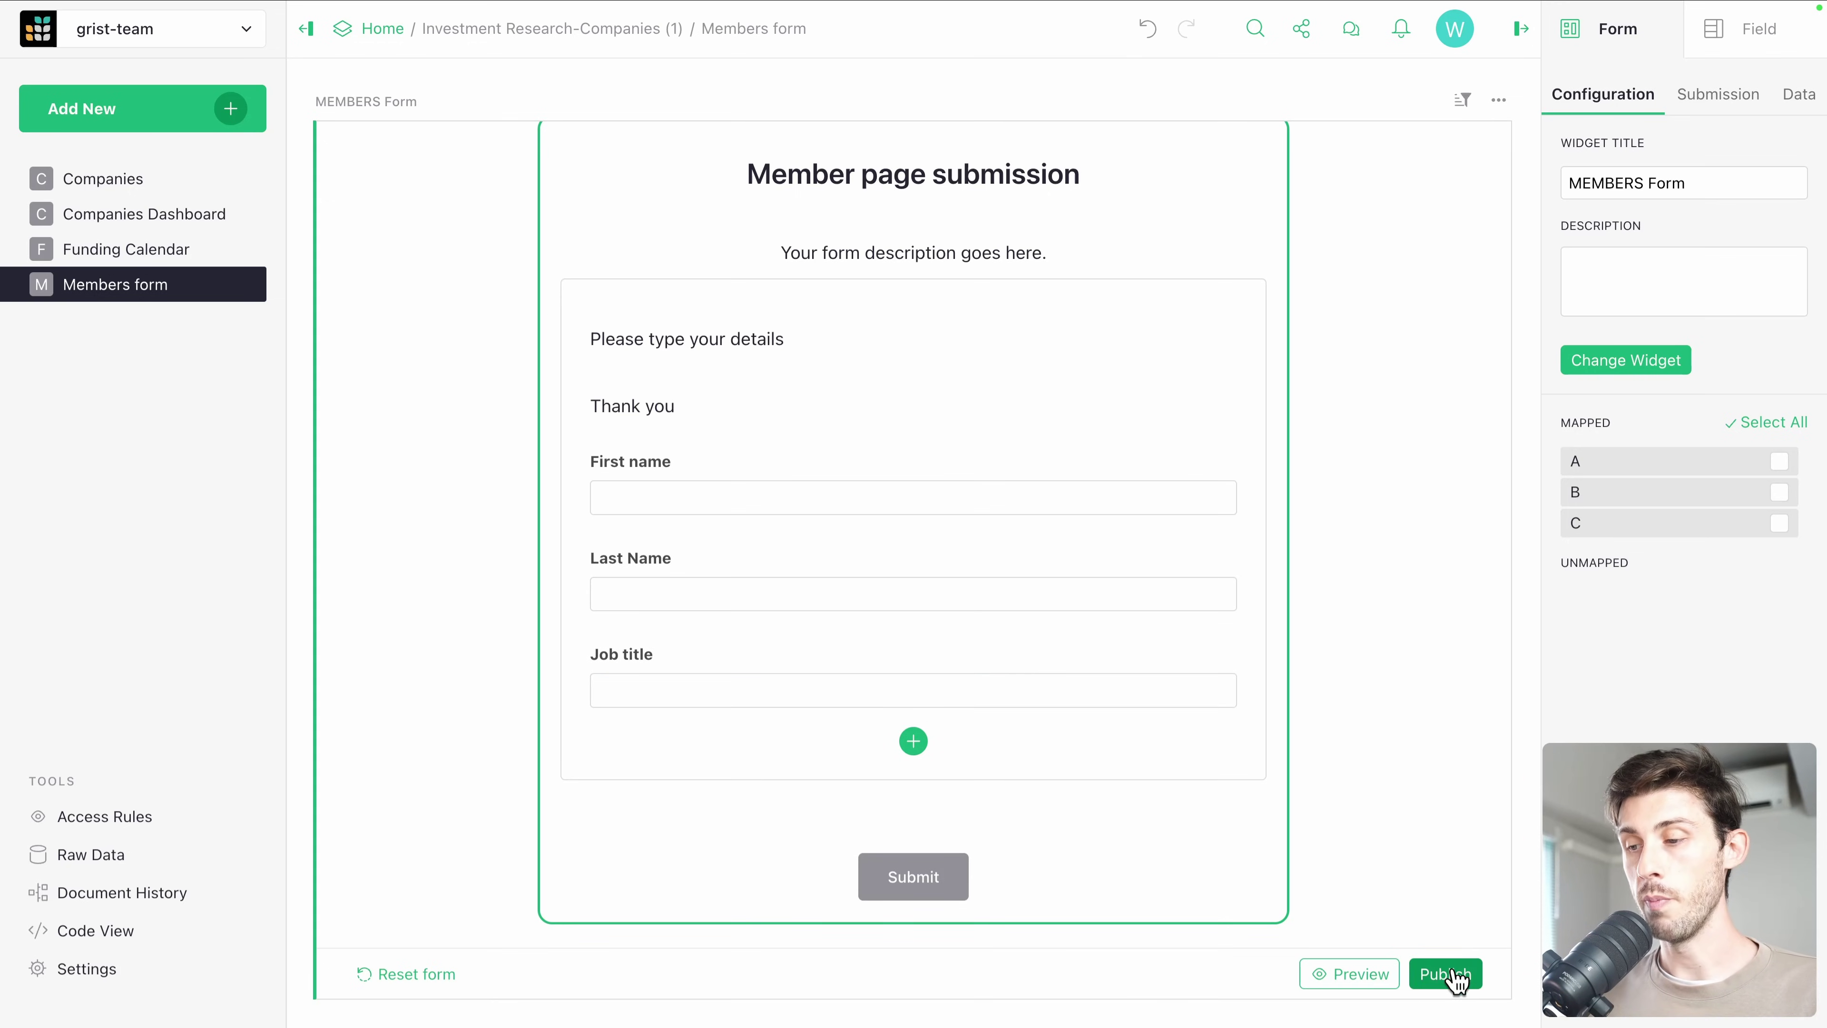
Publish the Members form, skipping future publish confirmations, and open it in a new tab.
{"action": "left_click", "coordinate": [1454, 974]}
{"action": "left_click", "coordinate": [726, 570]}
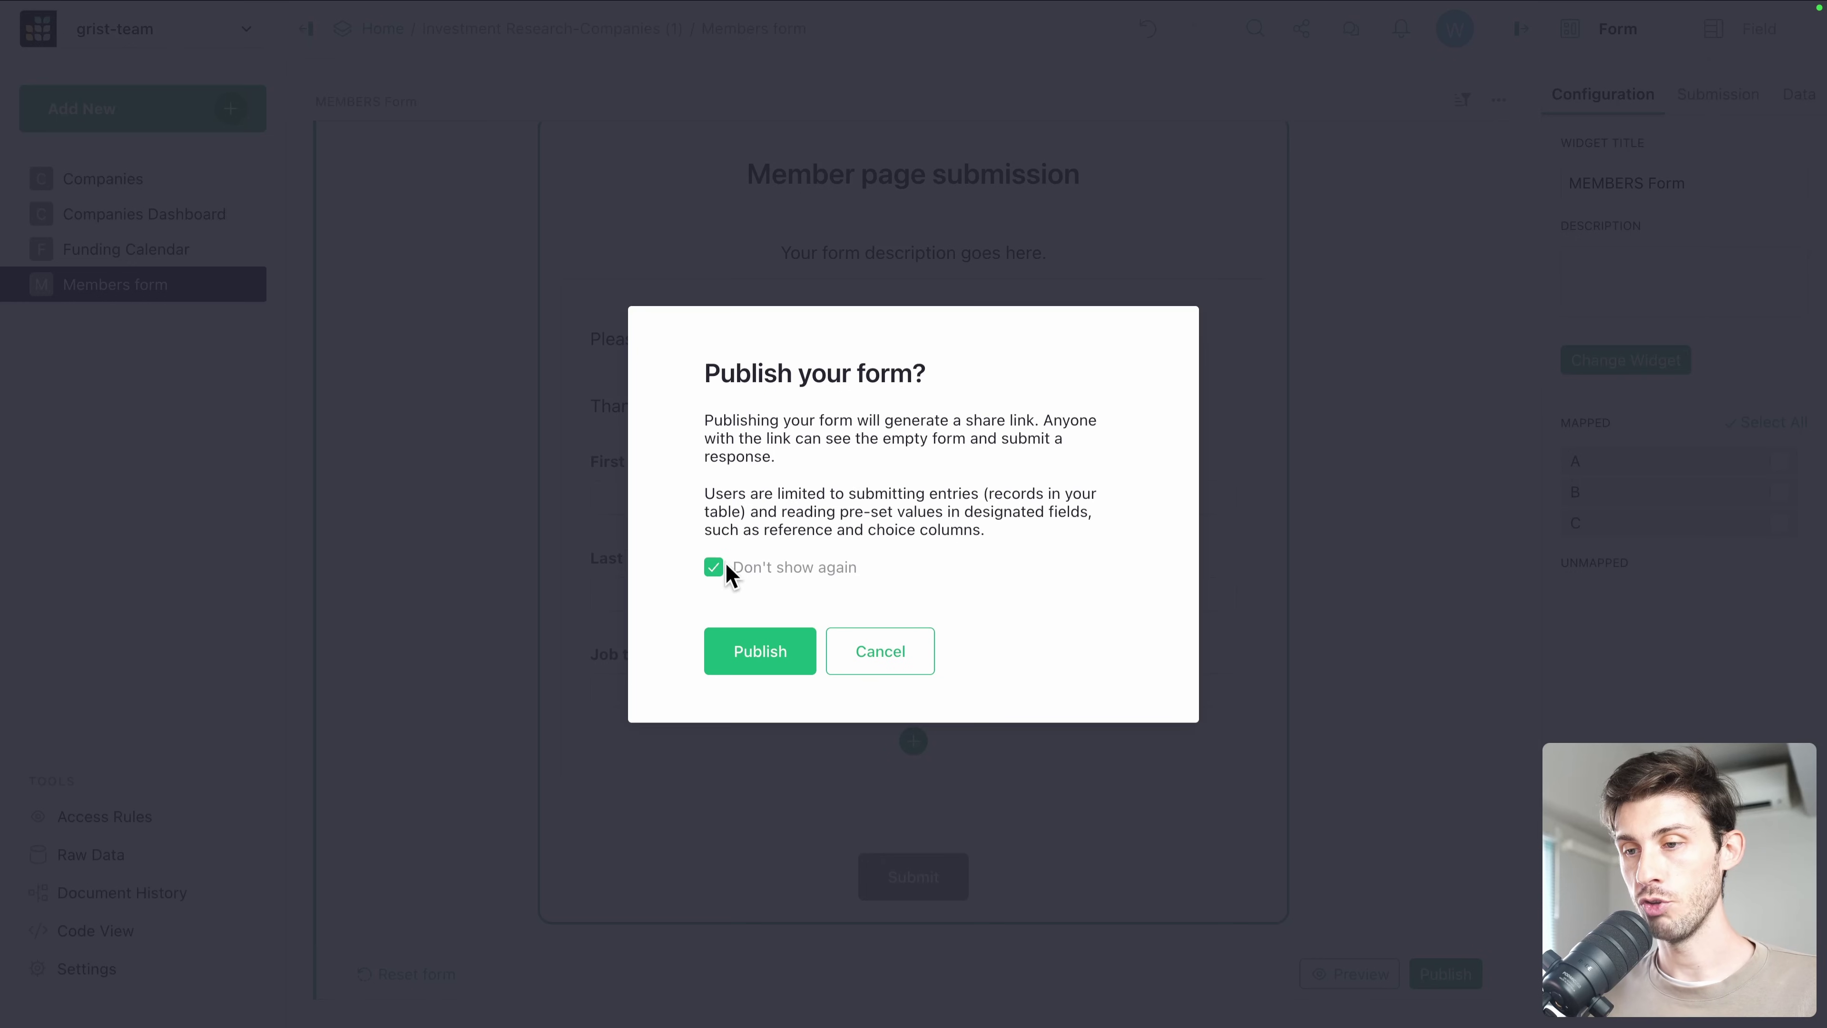
{"action": "left_click", "coordinate": [776, 652]}
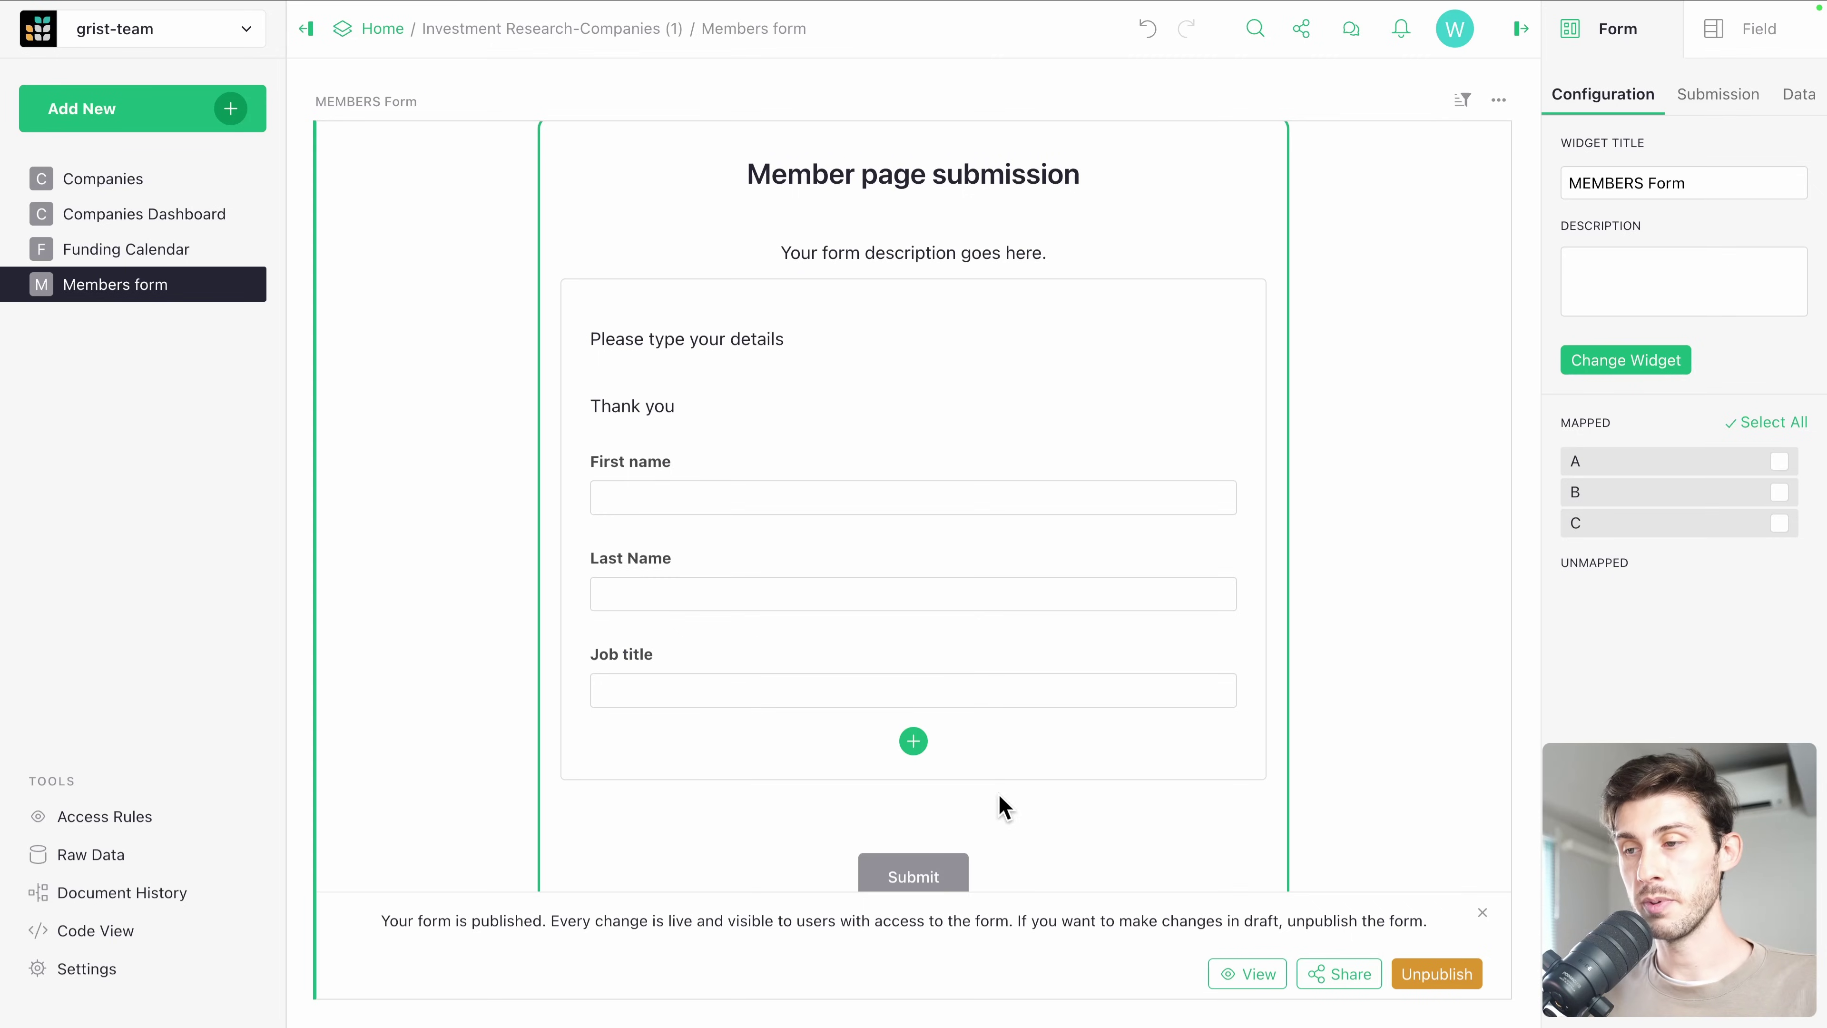
{"action": "left_click", "coordinate": [1239, 987]}
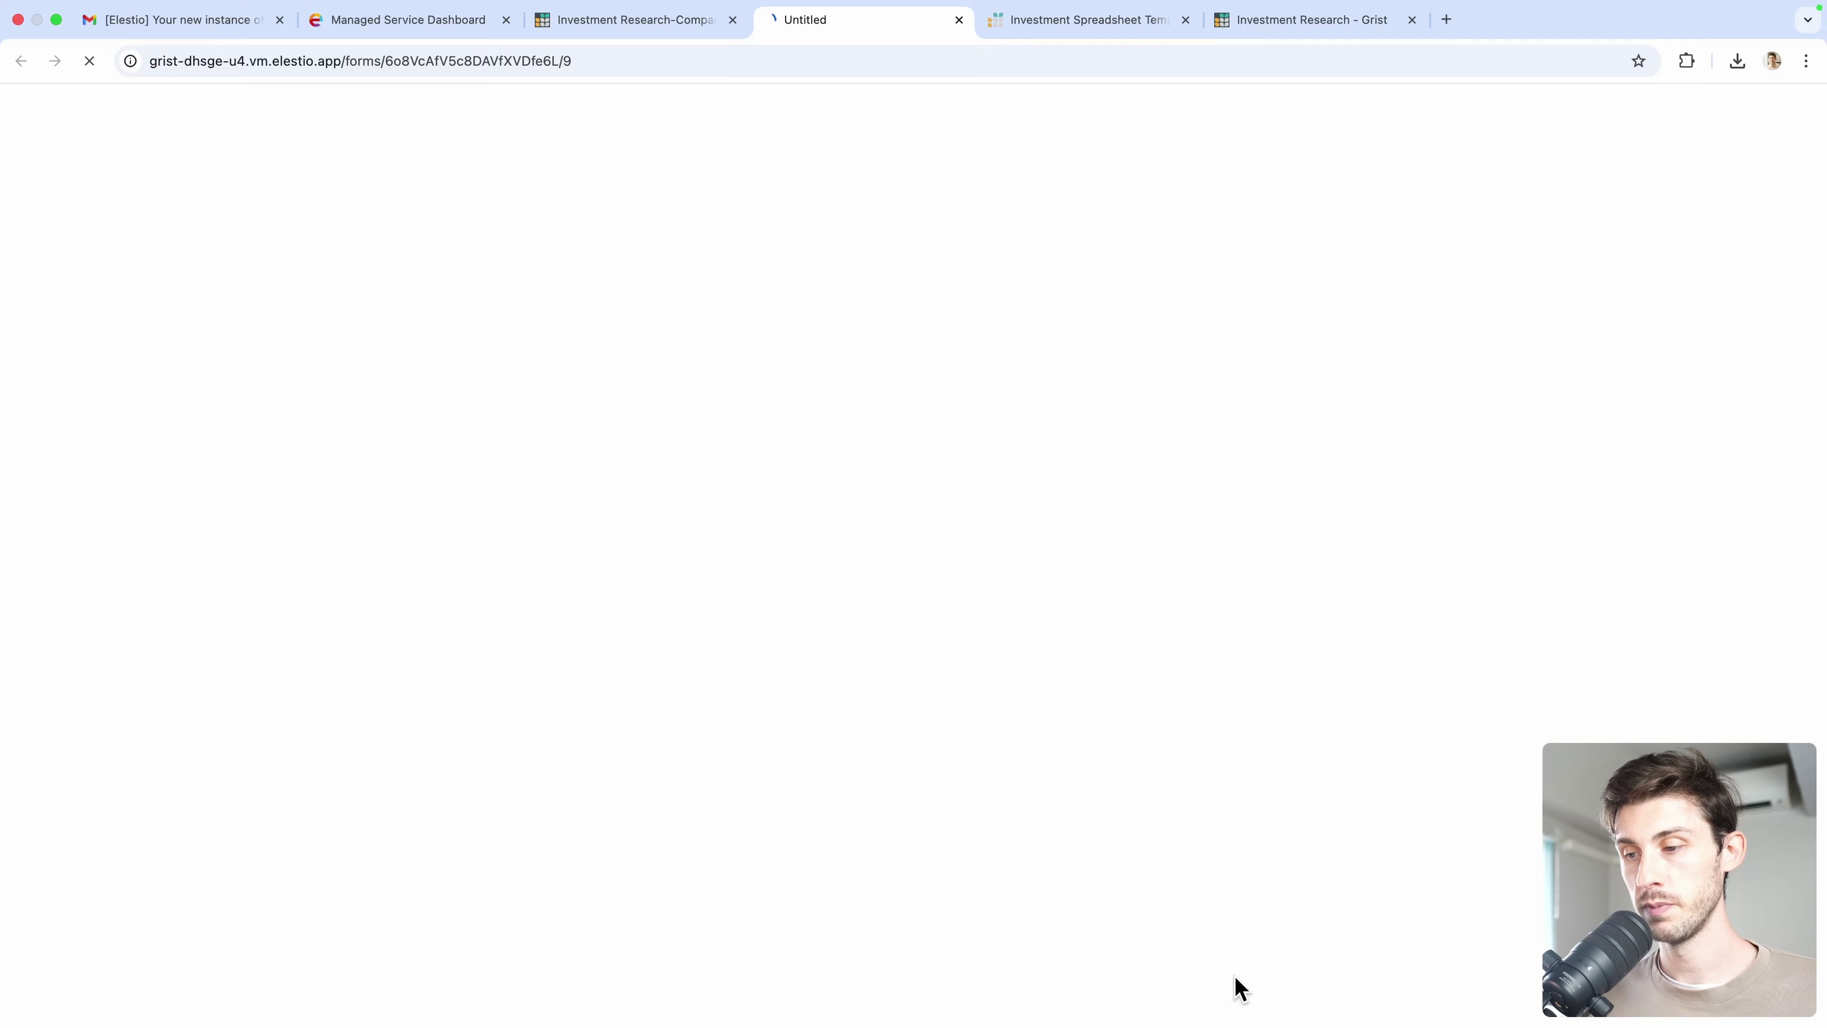
Submit a test response with a sample first and last name and job title CEO.
{"action": "left_click", "coordinate": [611, 351]}
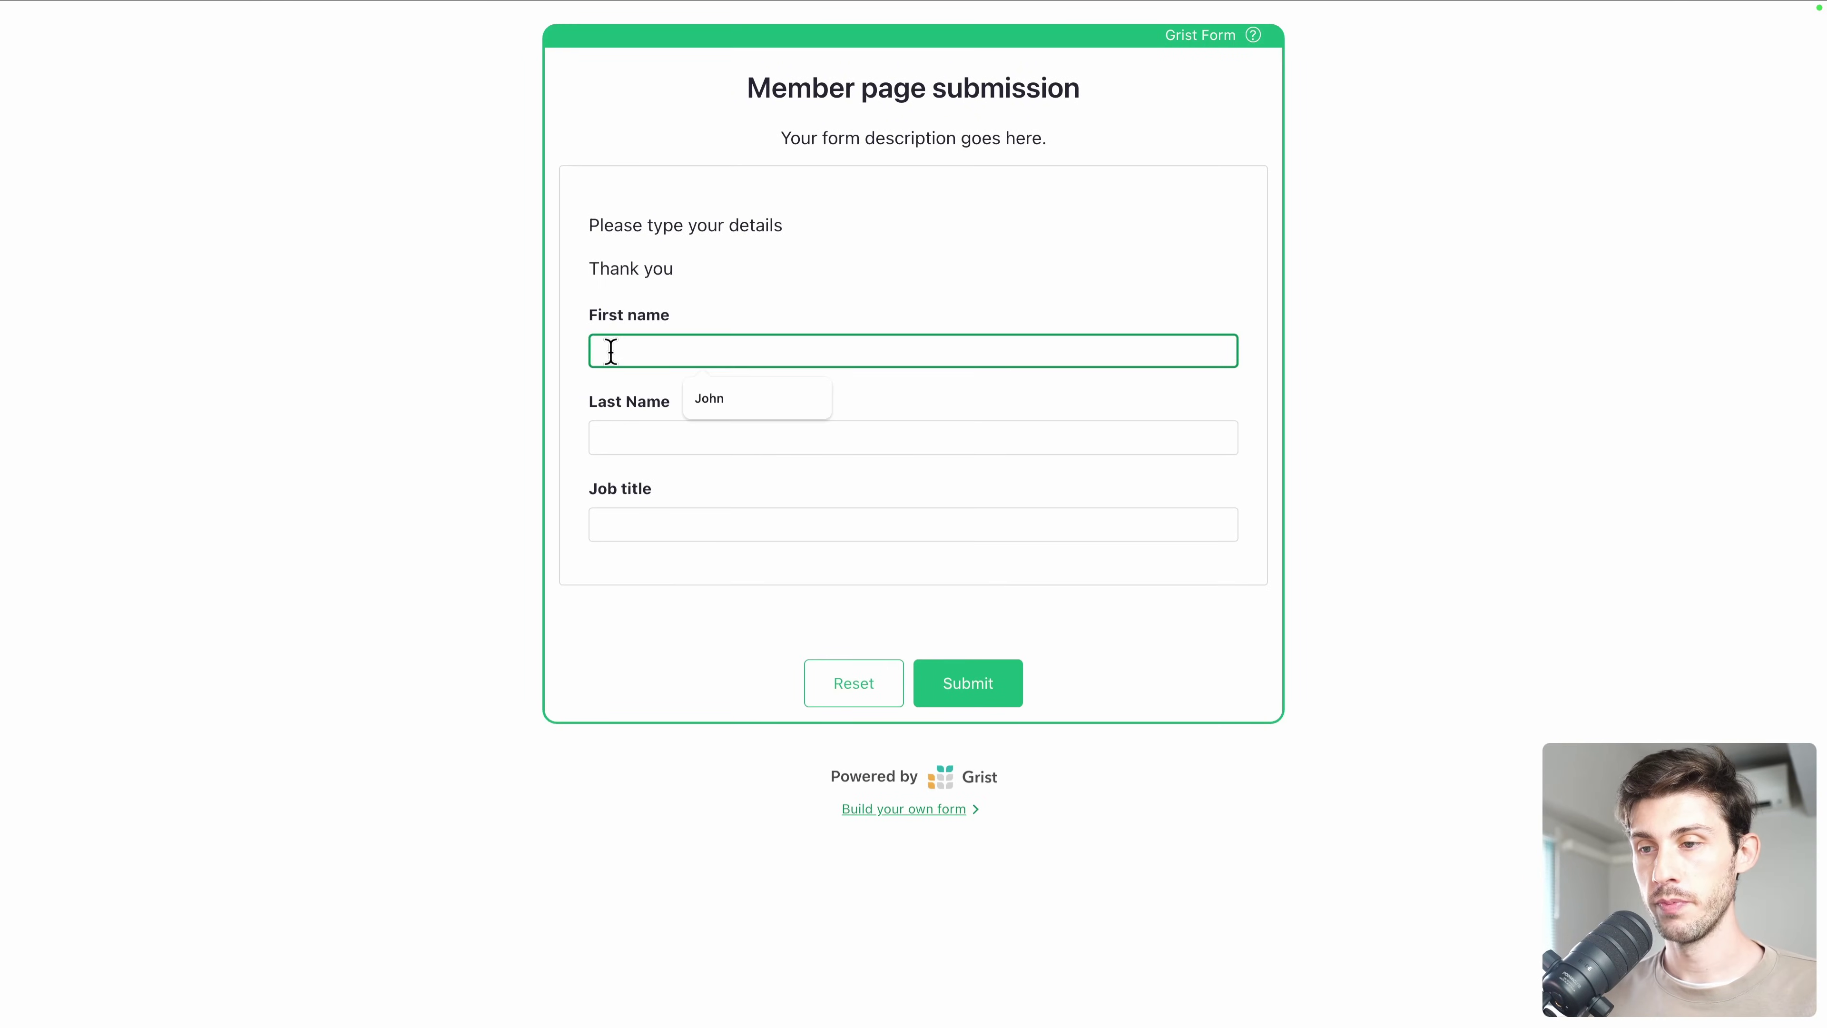
{"action": "type", "text": "John"}
{"action": "key", "text": "Tab"}
{"action": "type", "text": "Doe"}
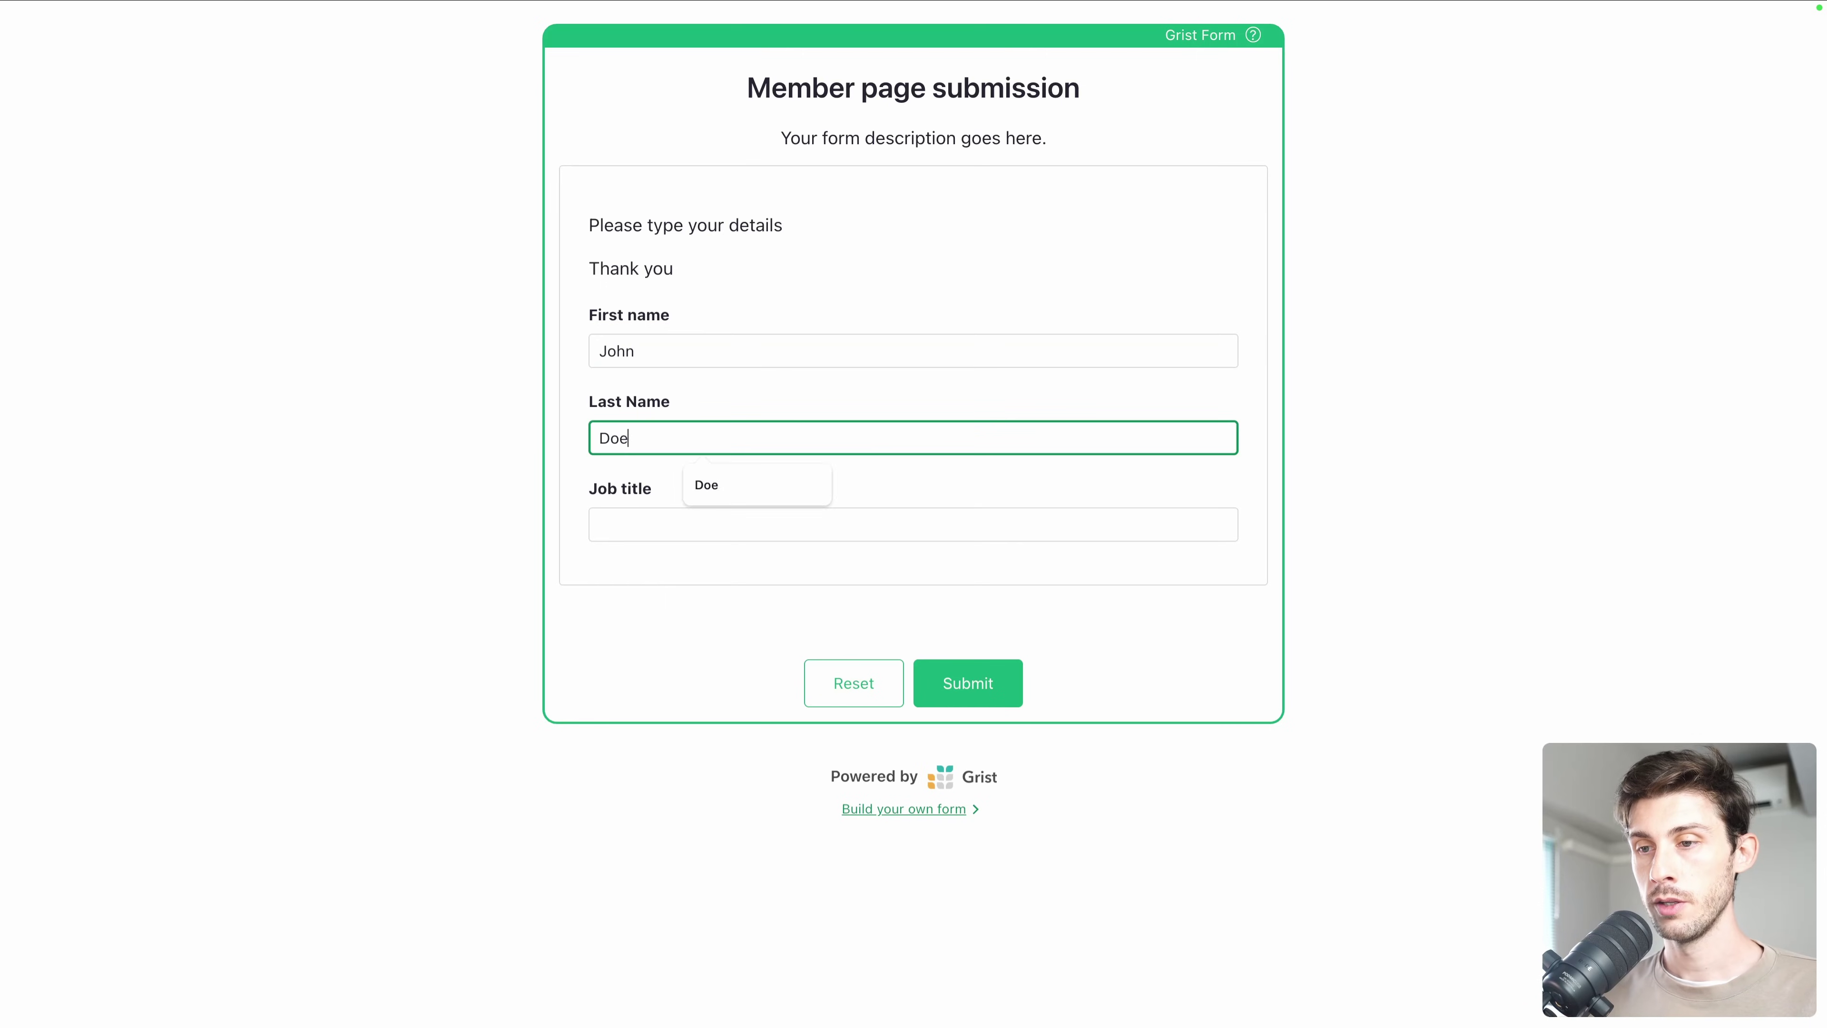
{"action": "key", "text": "Tab"}
{"action": "type", "text": "CEO"}
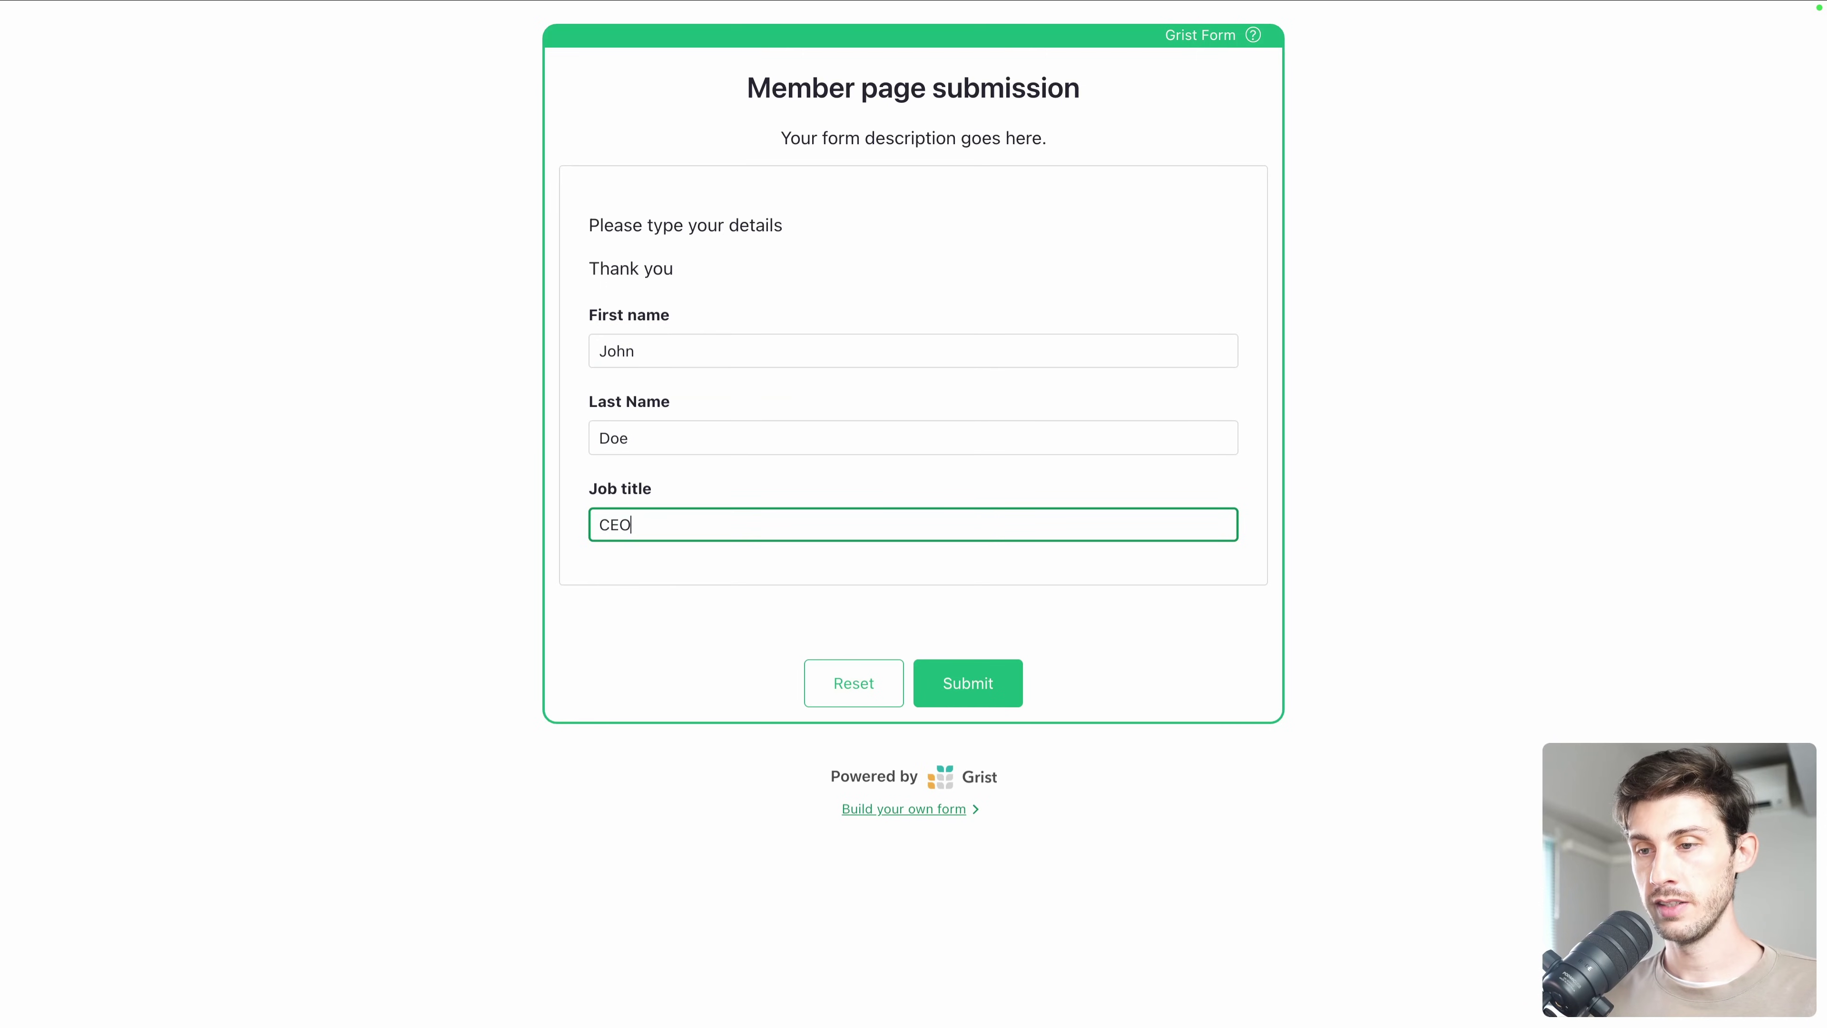
{"action": "left_click", "coordinate": [967, 680]}
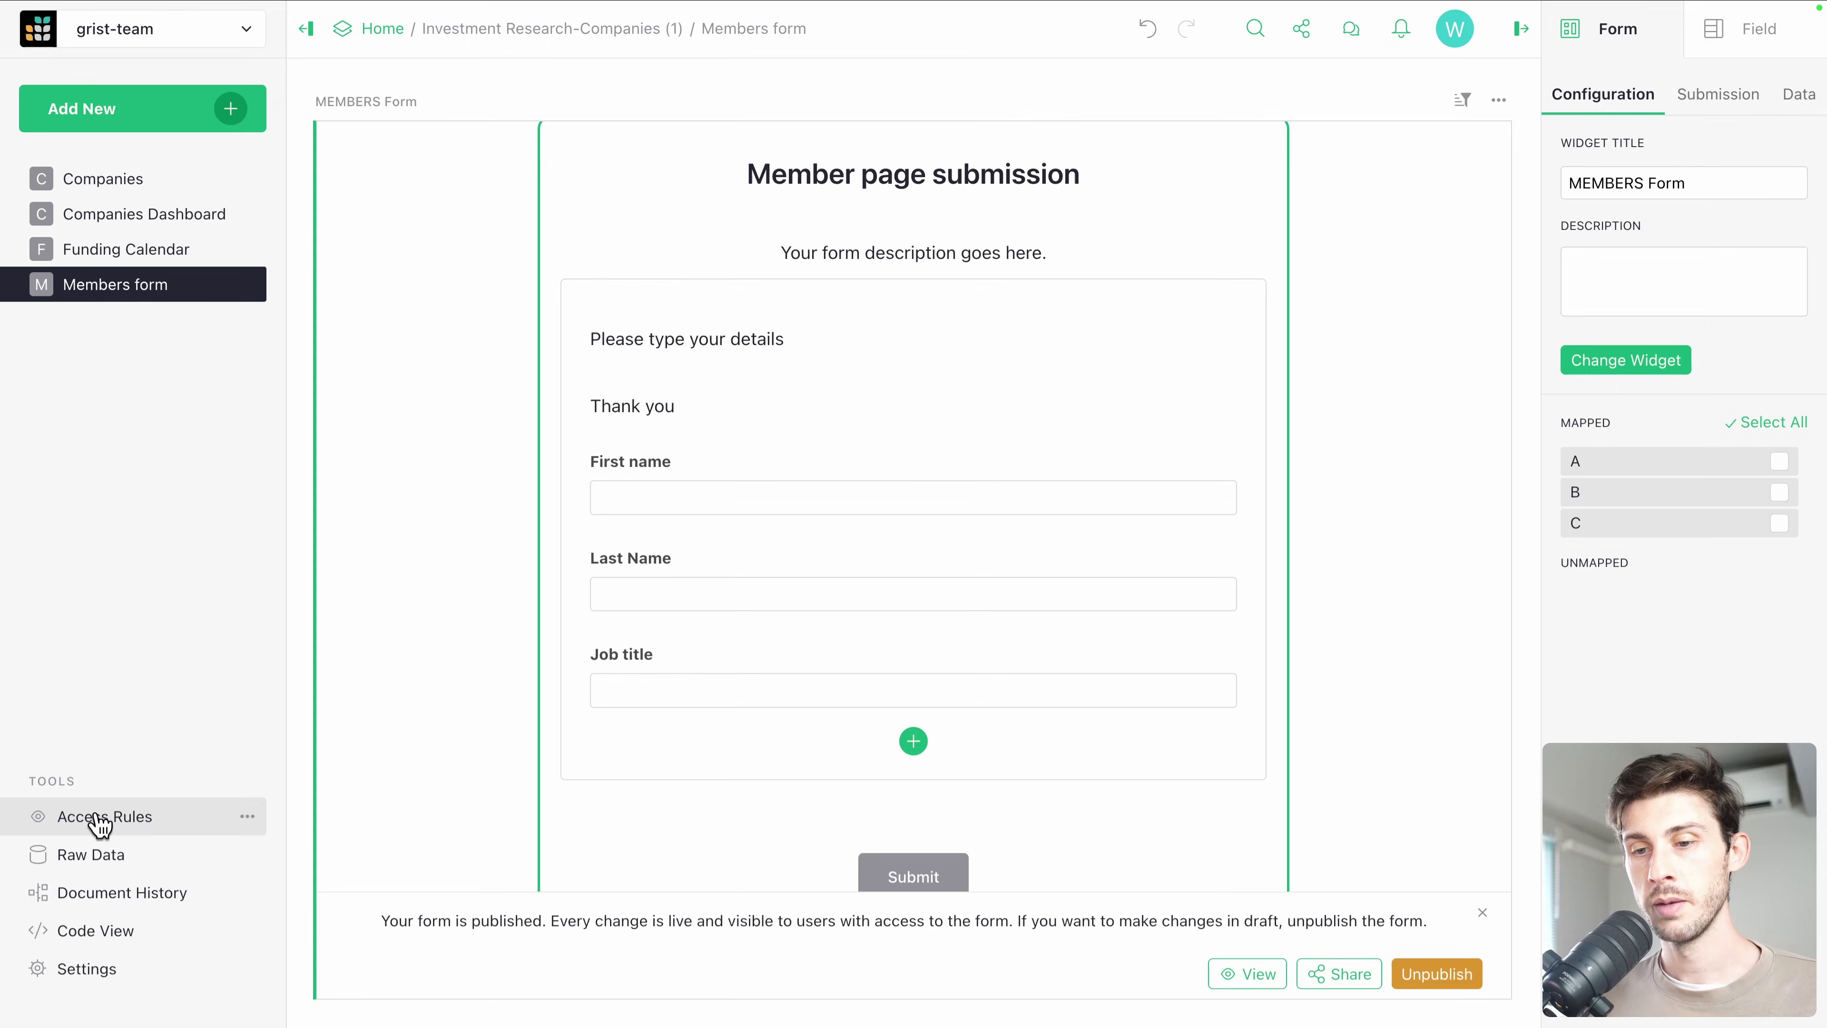
In Raw Data, relabel Members columns A, B, C as First name, Last name, Title and recheck them.
{"action": "left_click", "coordinate": [94, 862]}
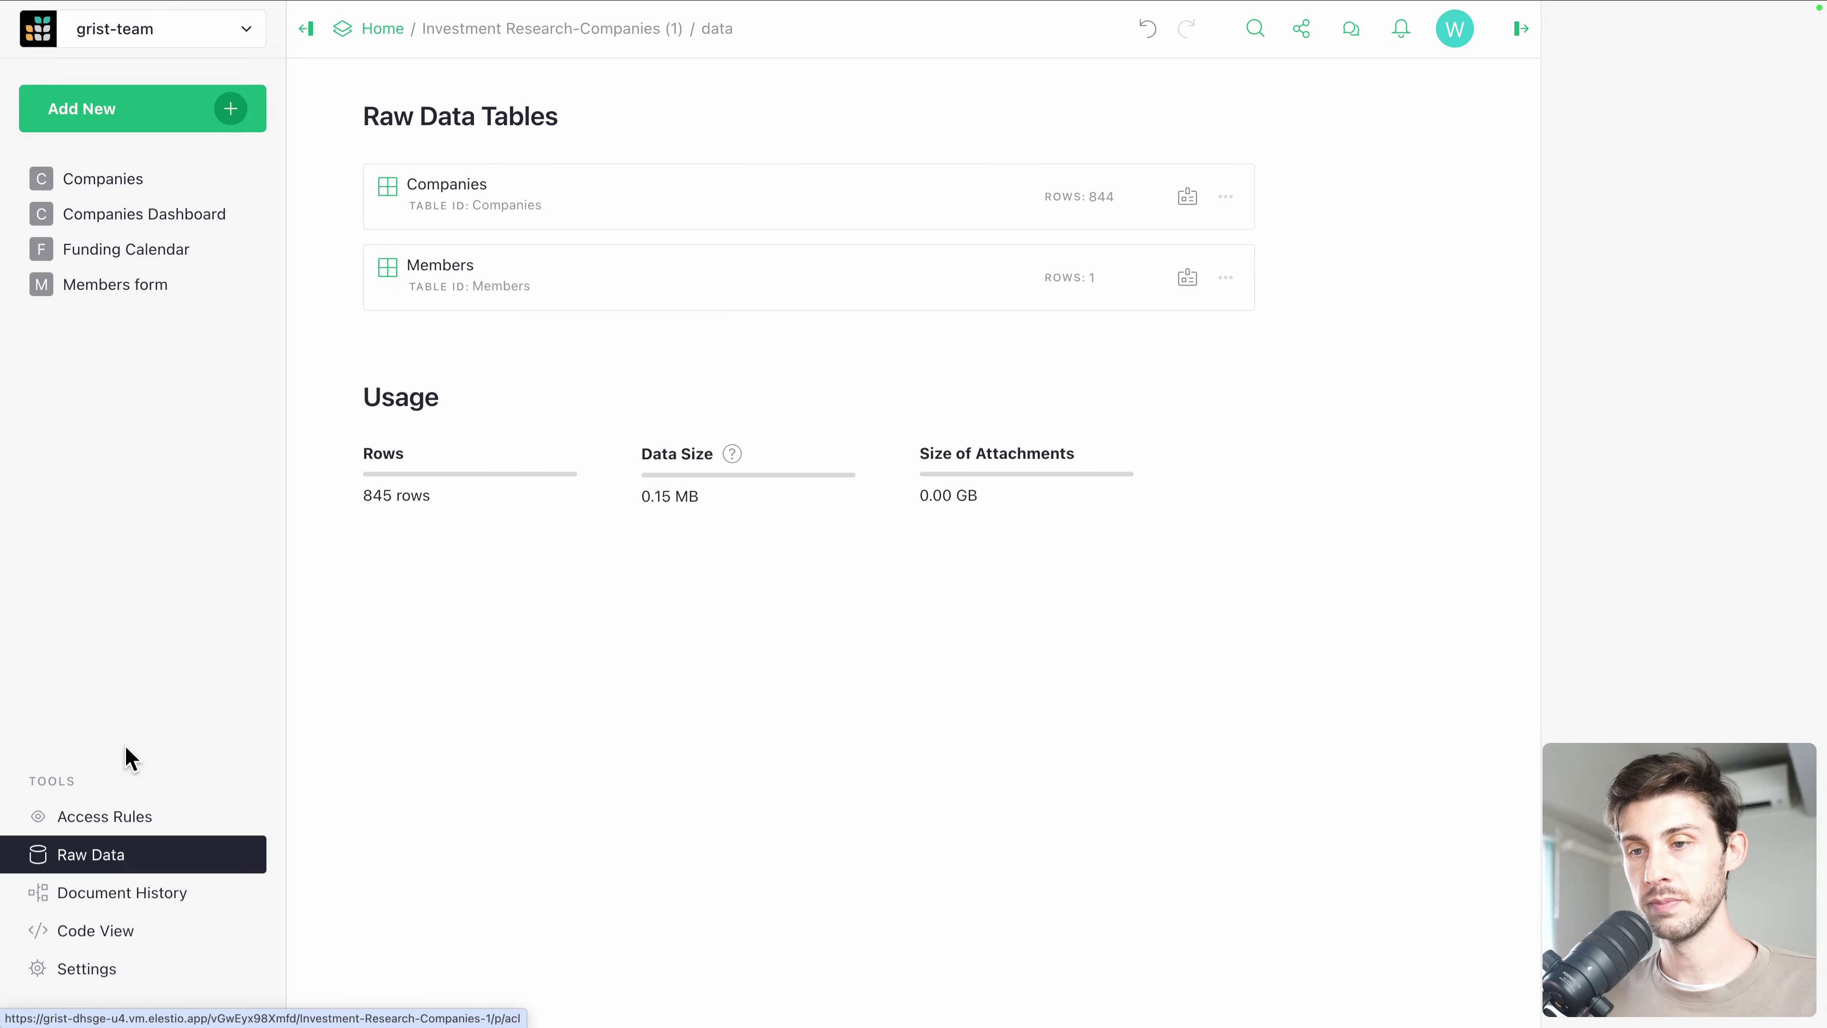
{"action": "left_click", "coordinate": [441, 277]}
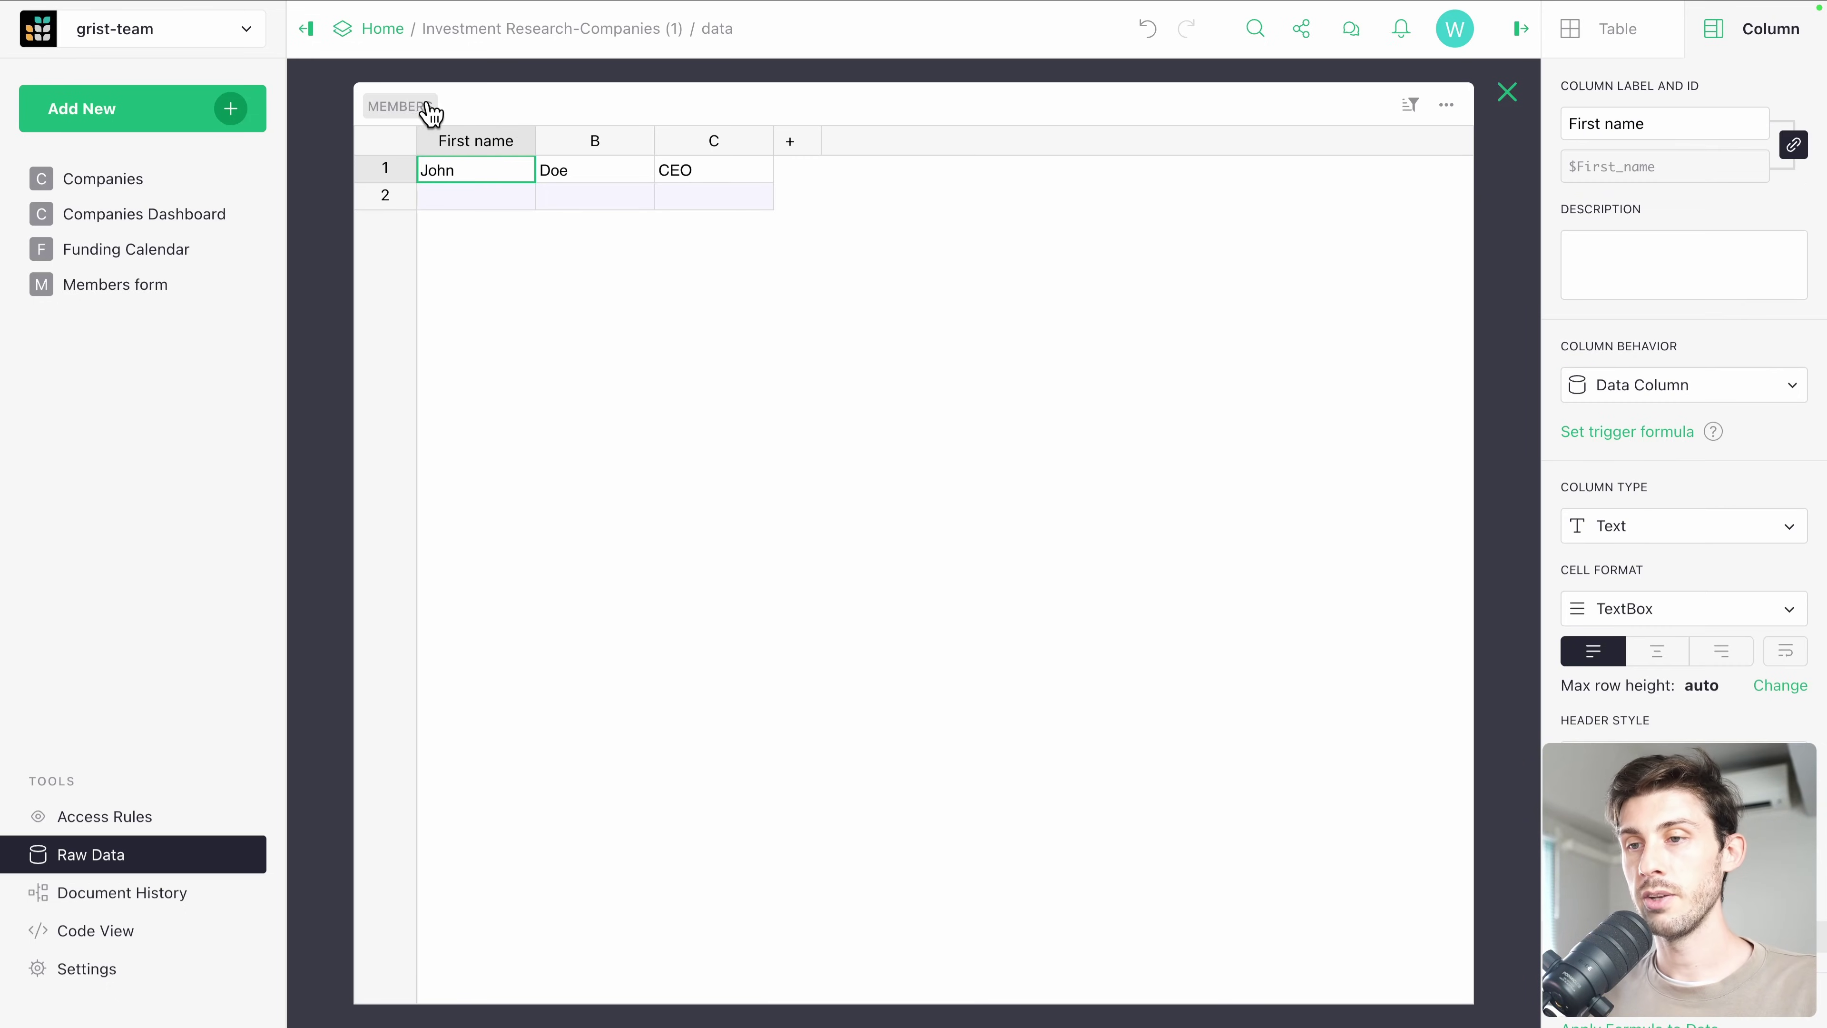
{"action": "left_click", "coordinate": [584, 142]}
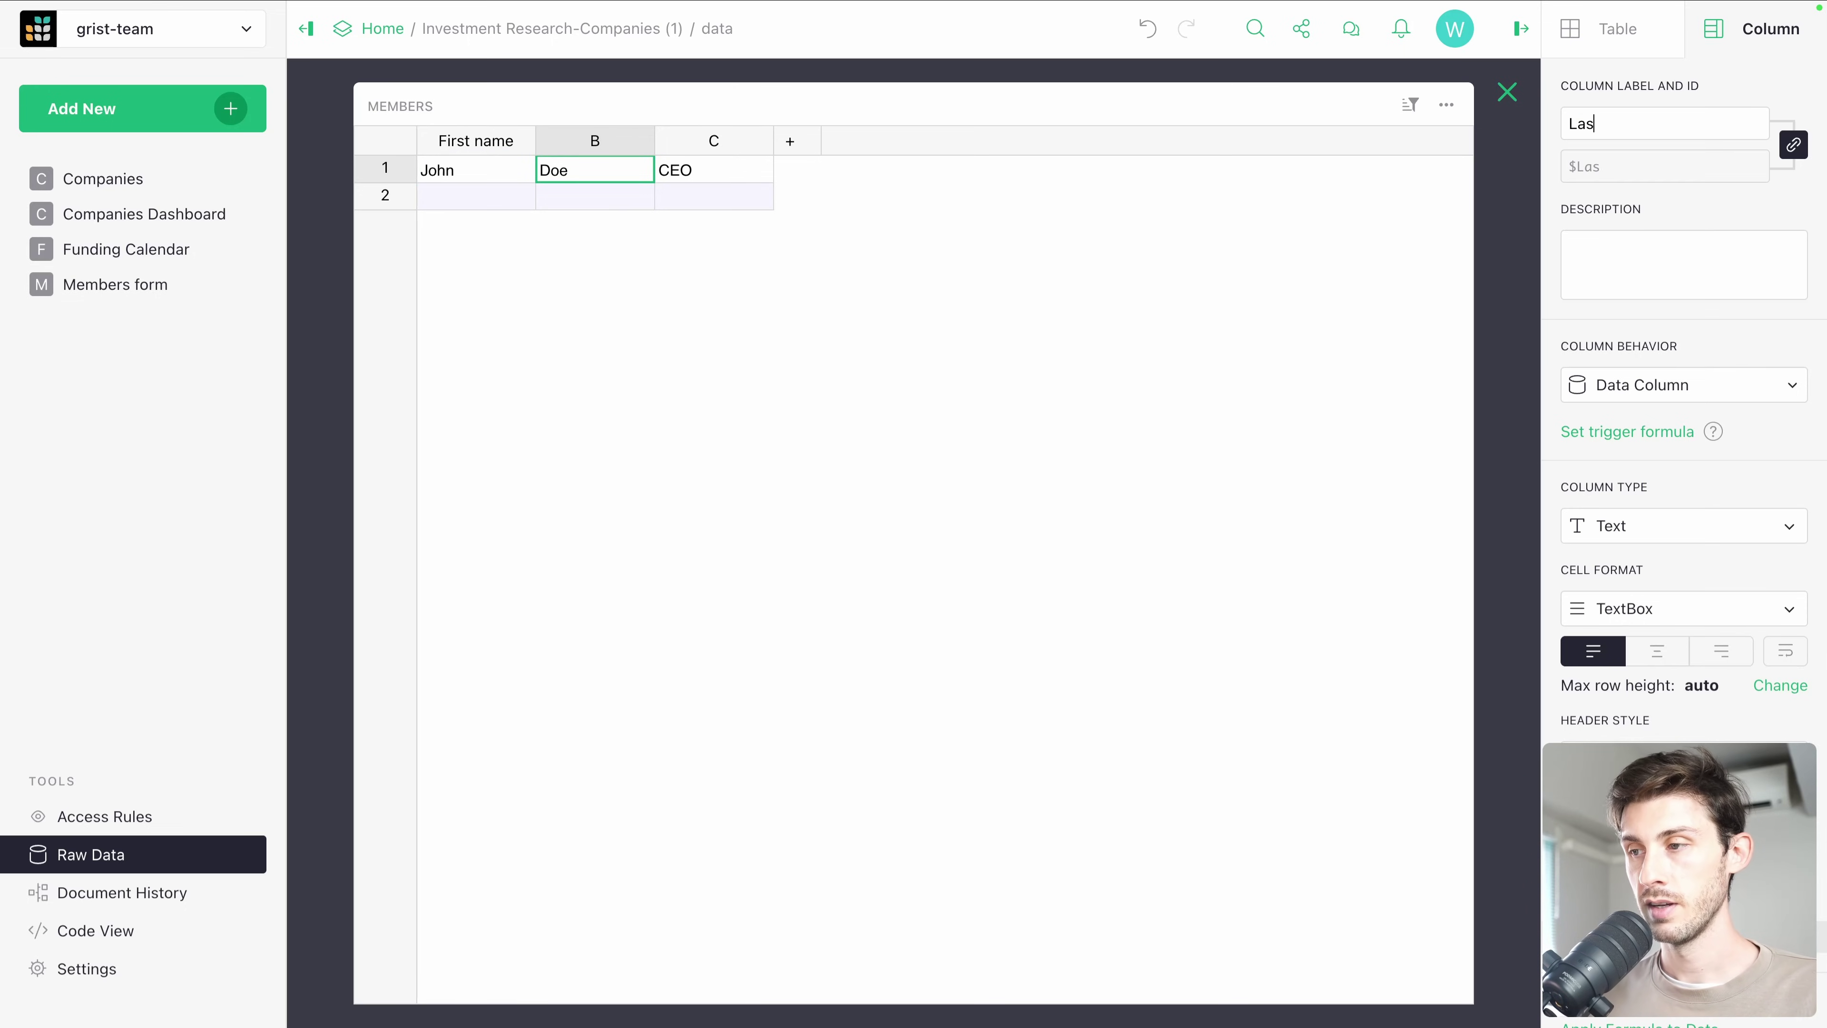
{"action": "left_click", "coordinate": [1592, 122]}
{"action": "type", "text": "Last name"}
{"action": "left_click", "coordinate": [711, 166]}
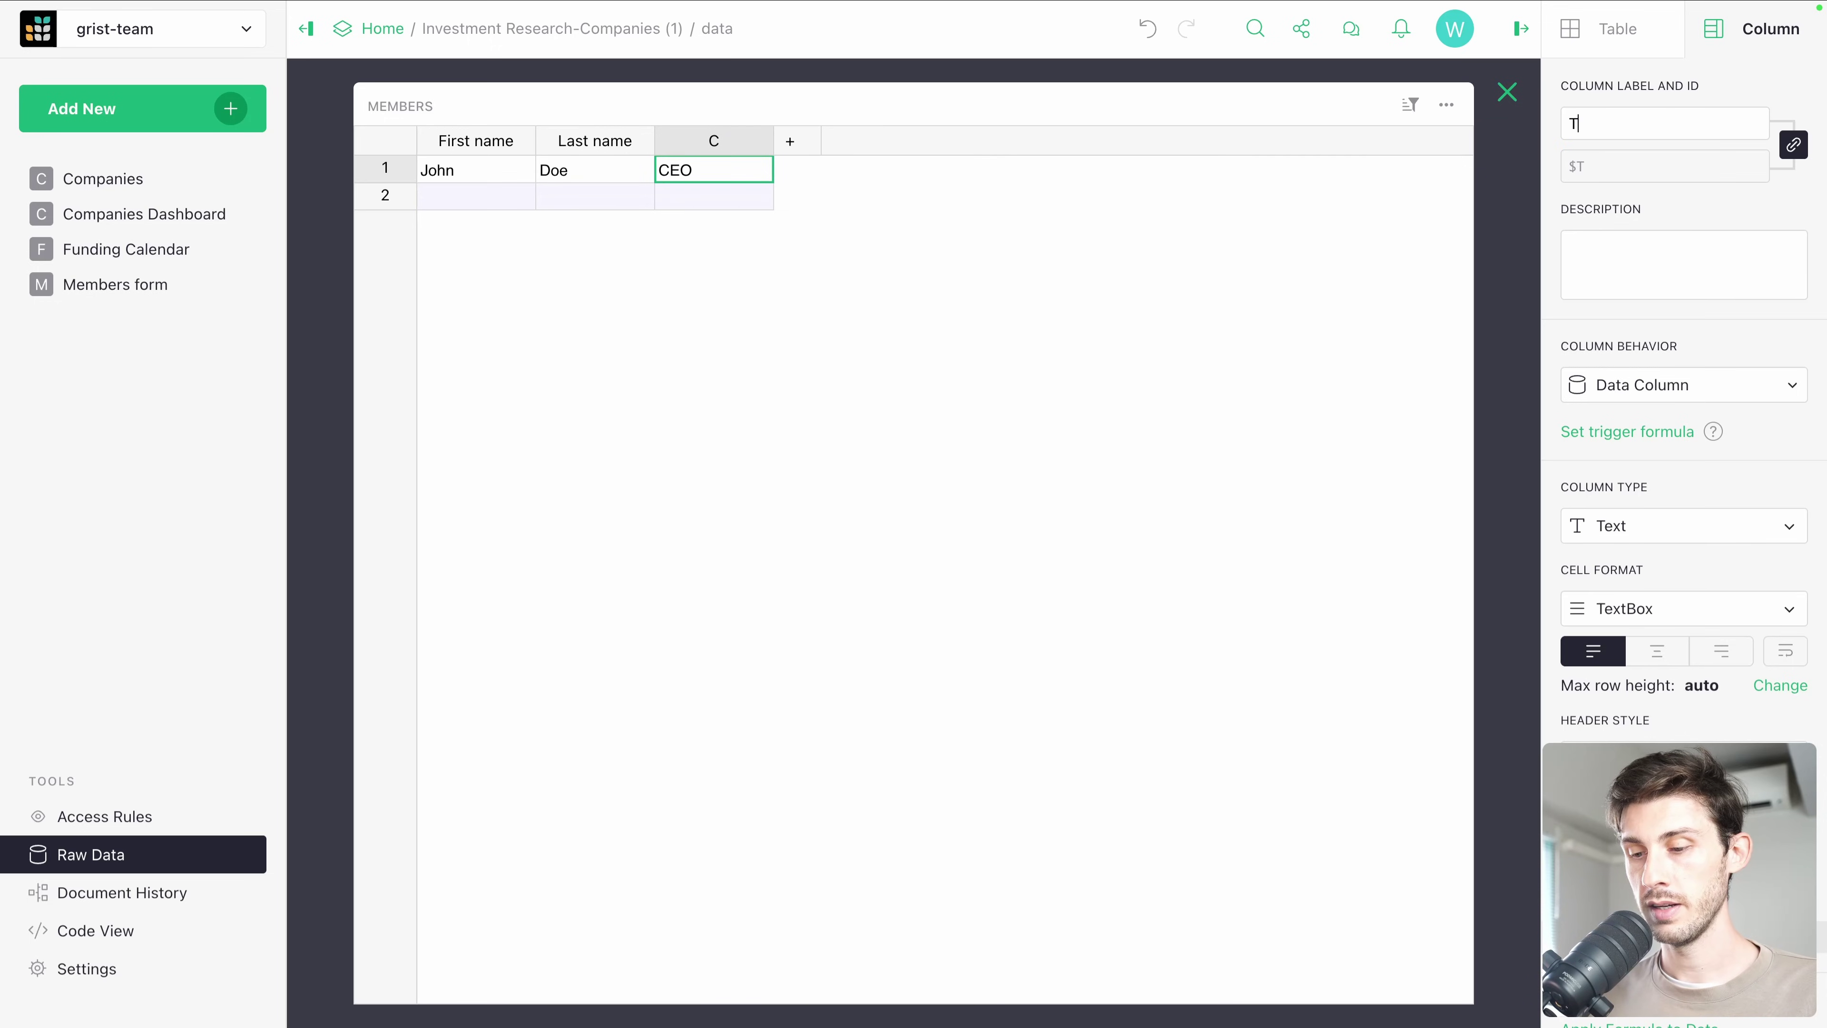
{"action": "left_click", "coordinate": [1092, 310]}
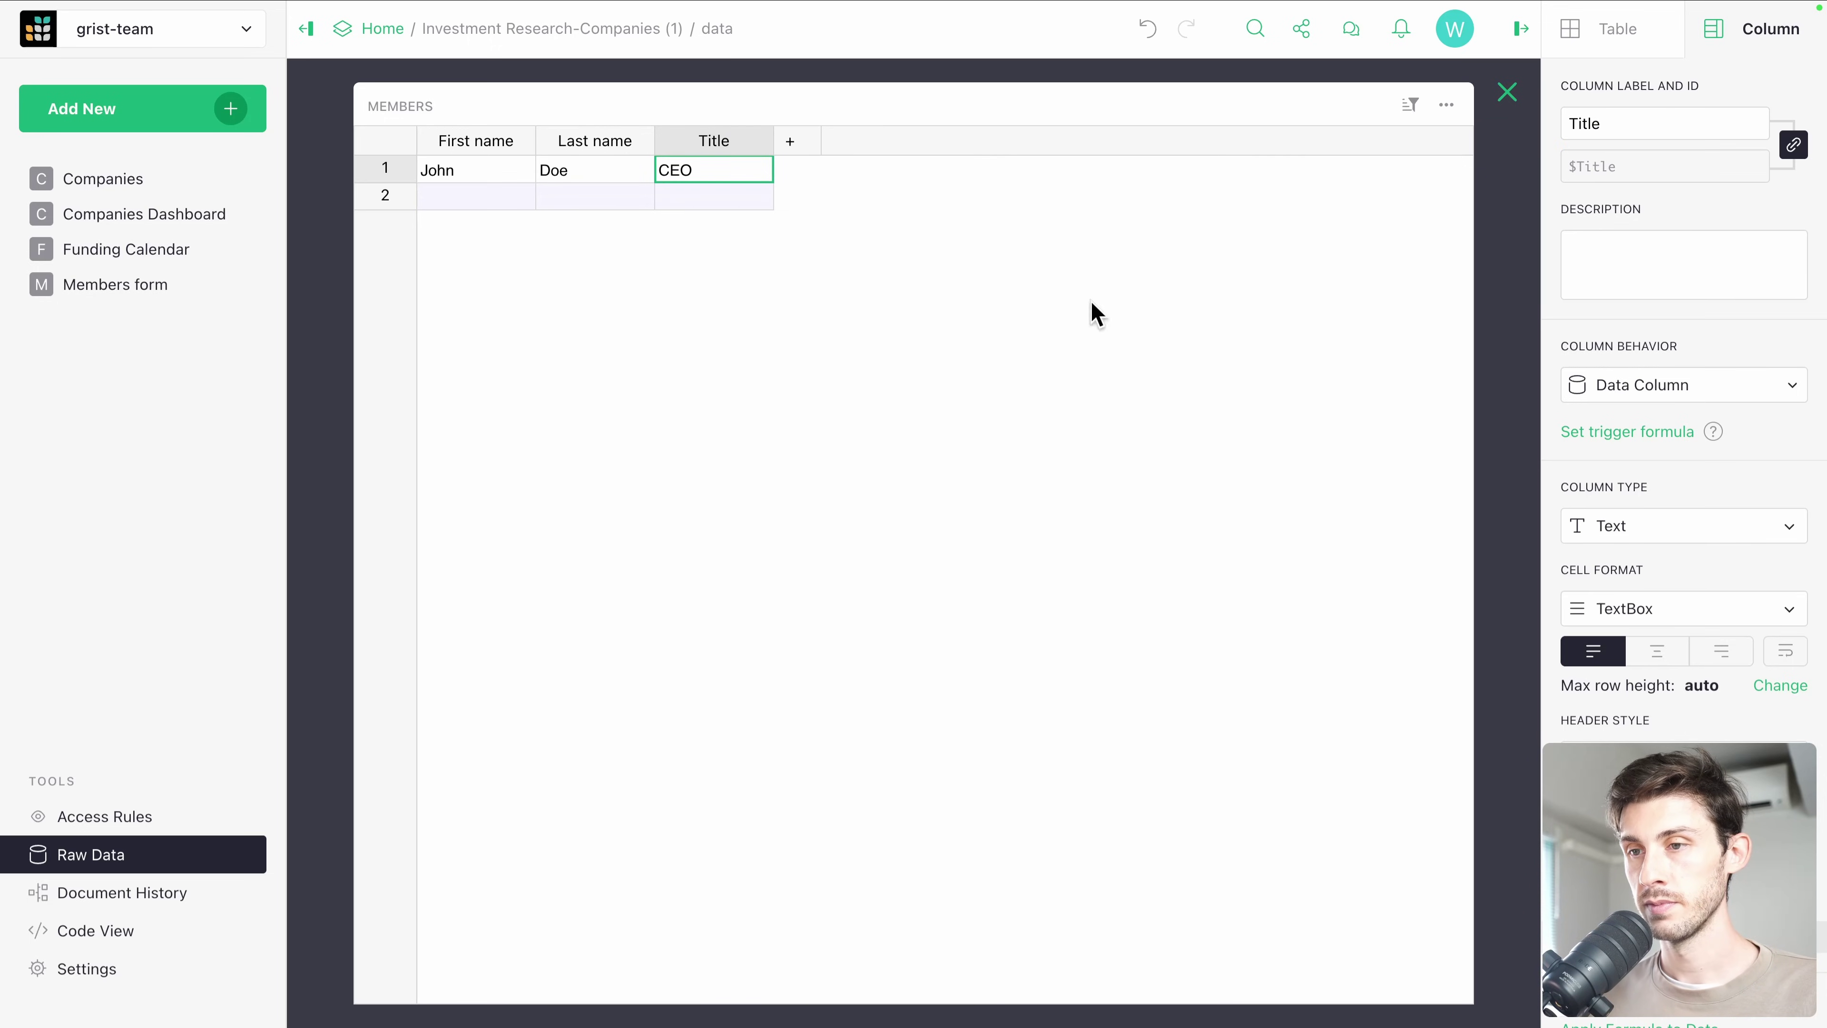
{"action": "left_click", "coordinate": [1506, 92]}
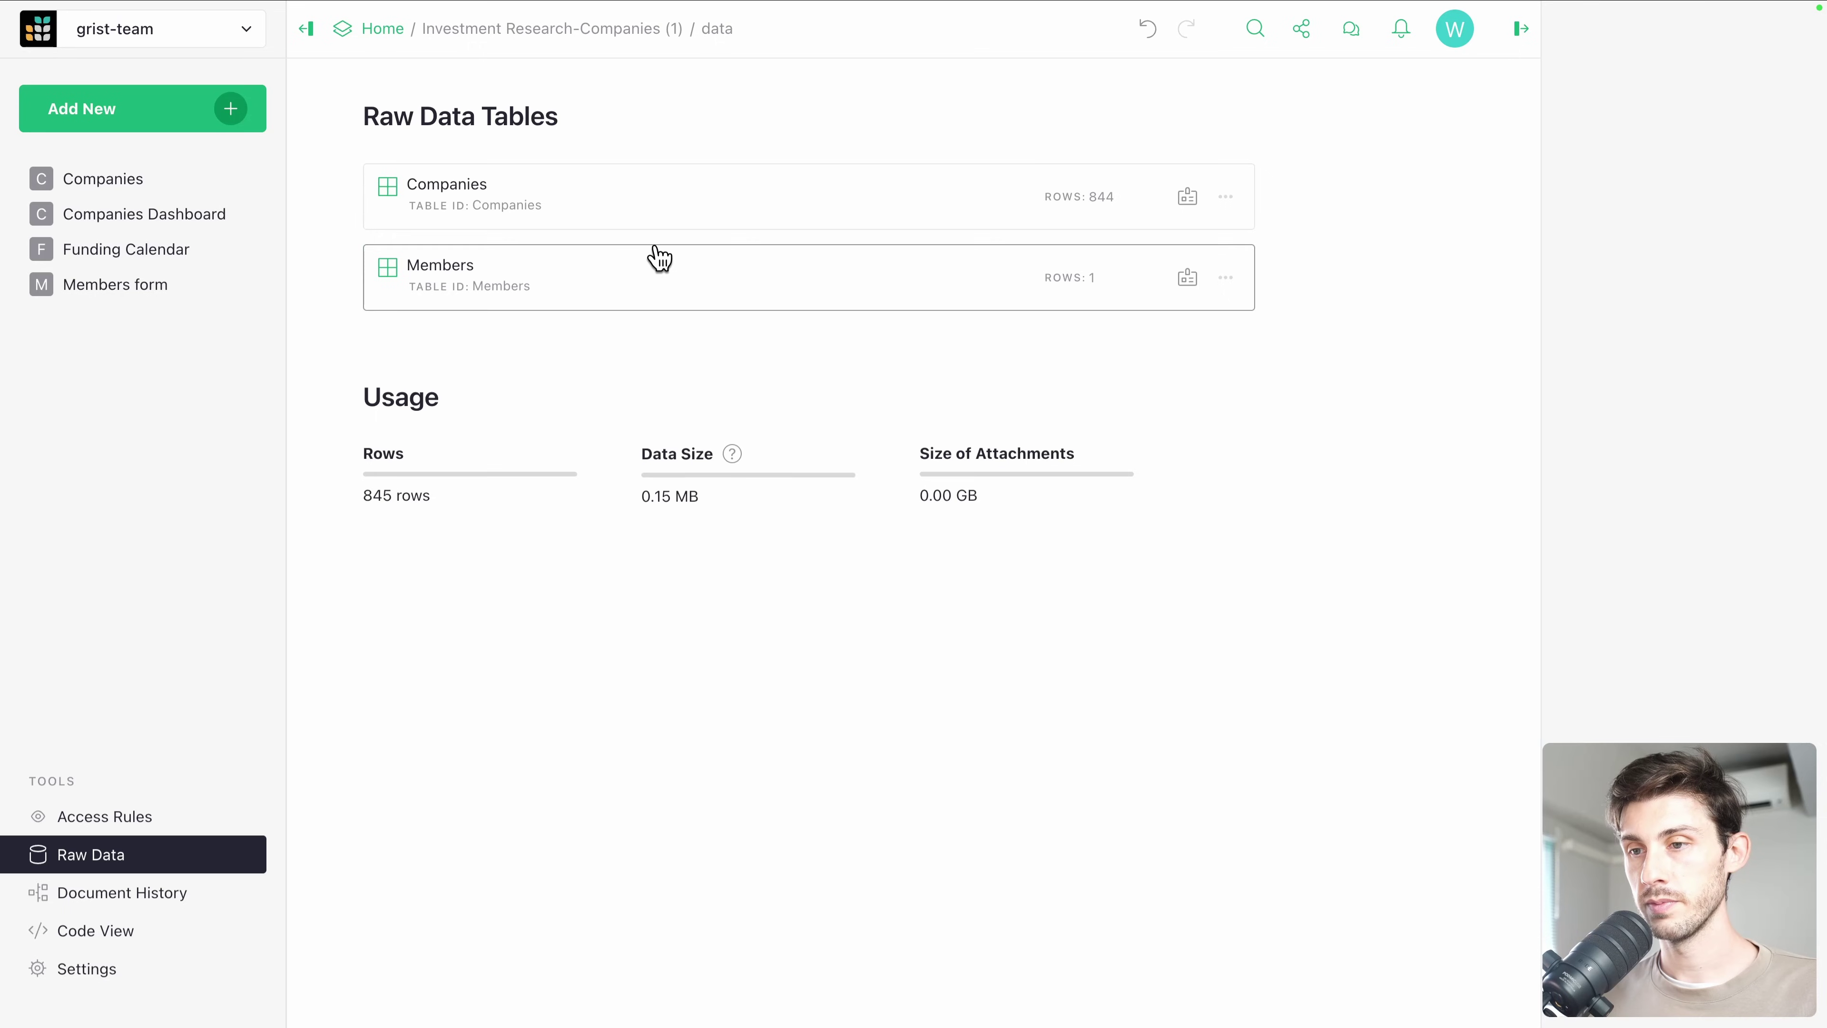
{"action": "left_click", "coordinate": [658, 270]}
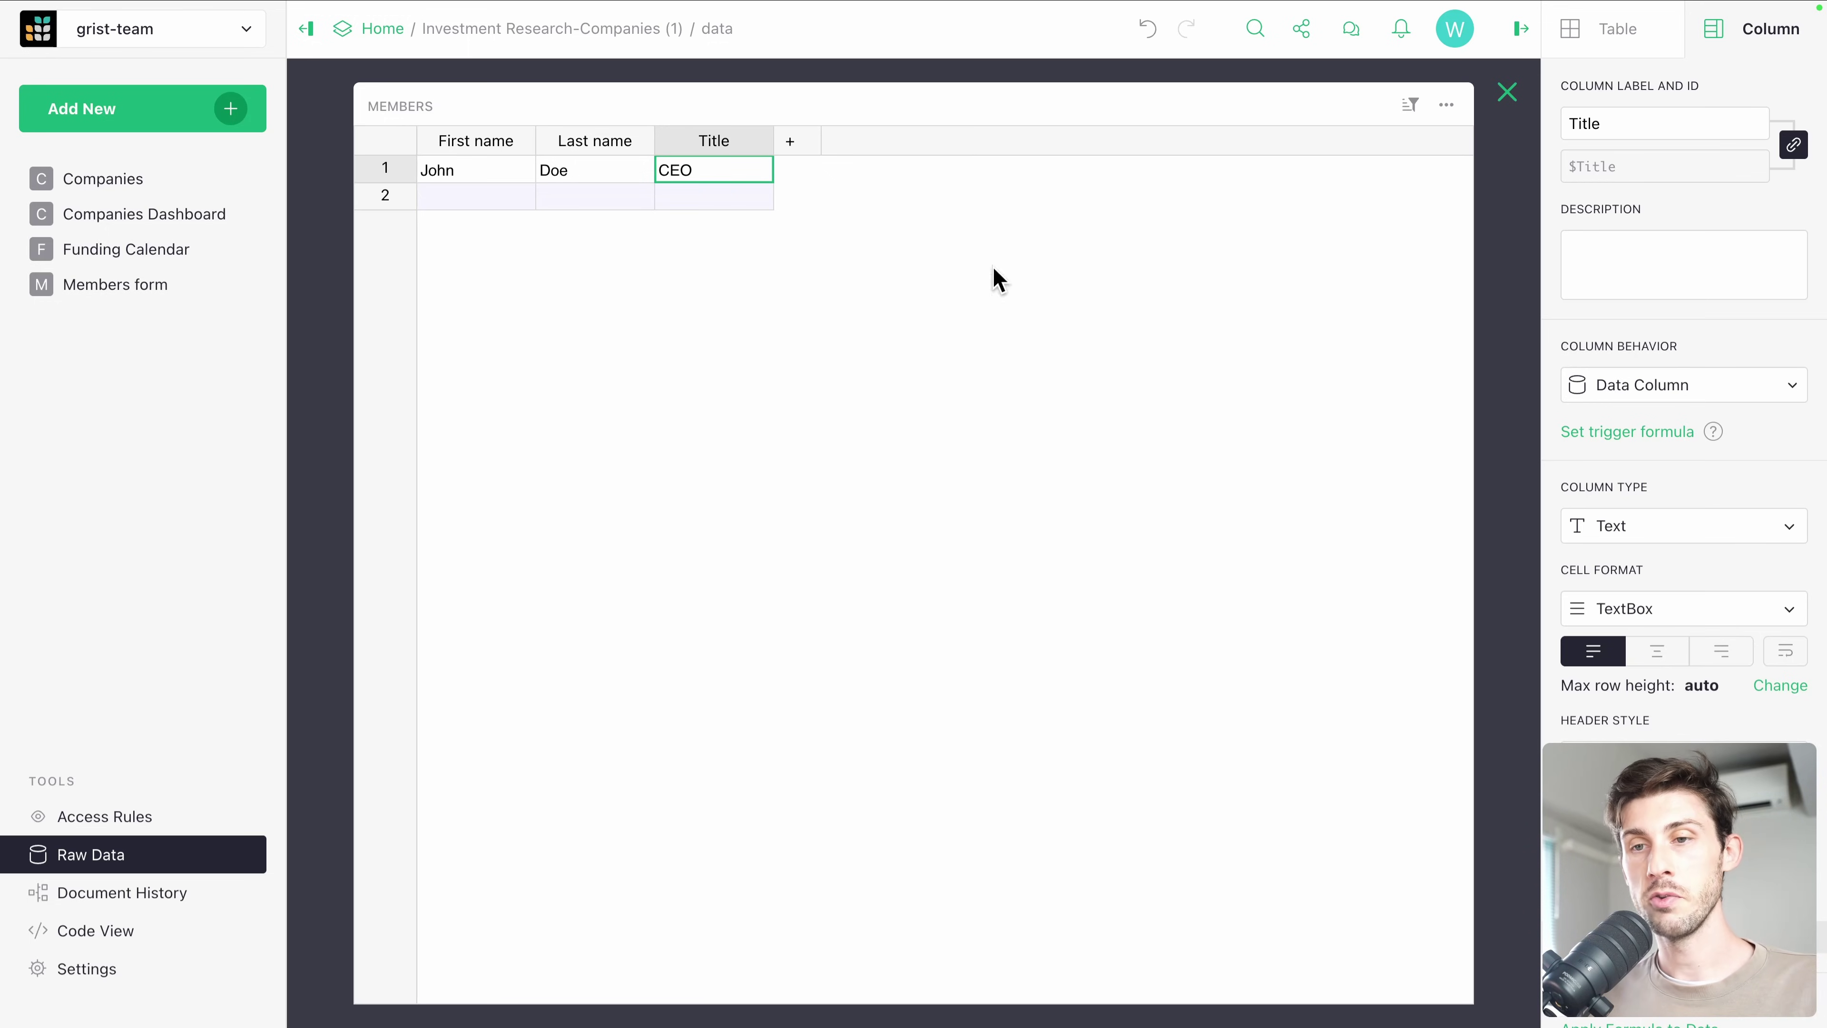
{"action": "left_click", "coordinate": [1505, 94]}
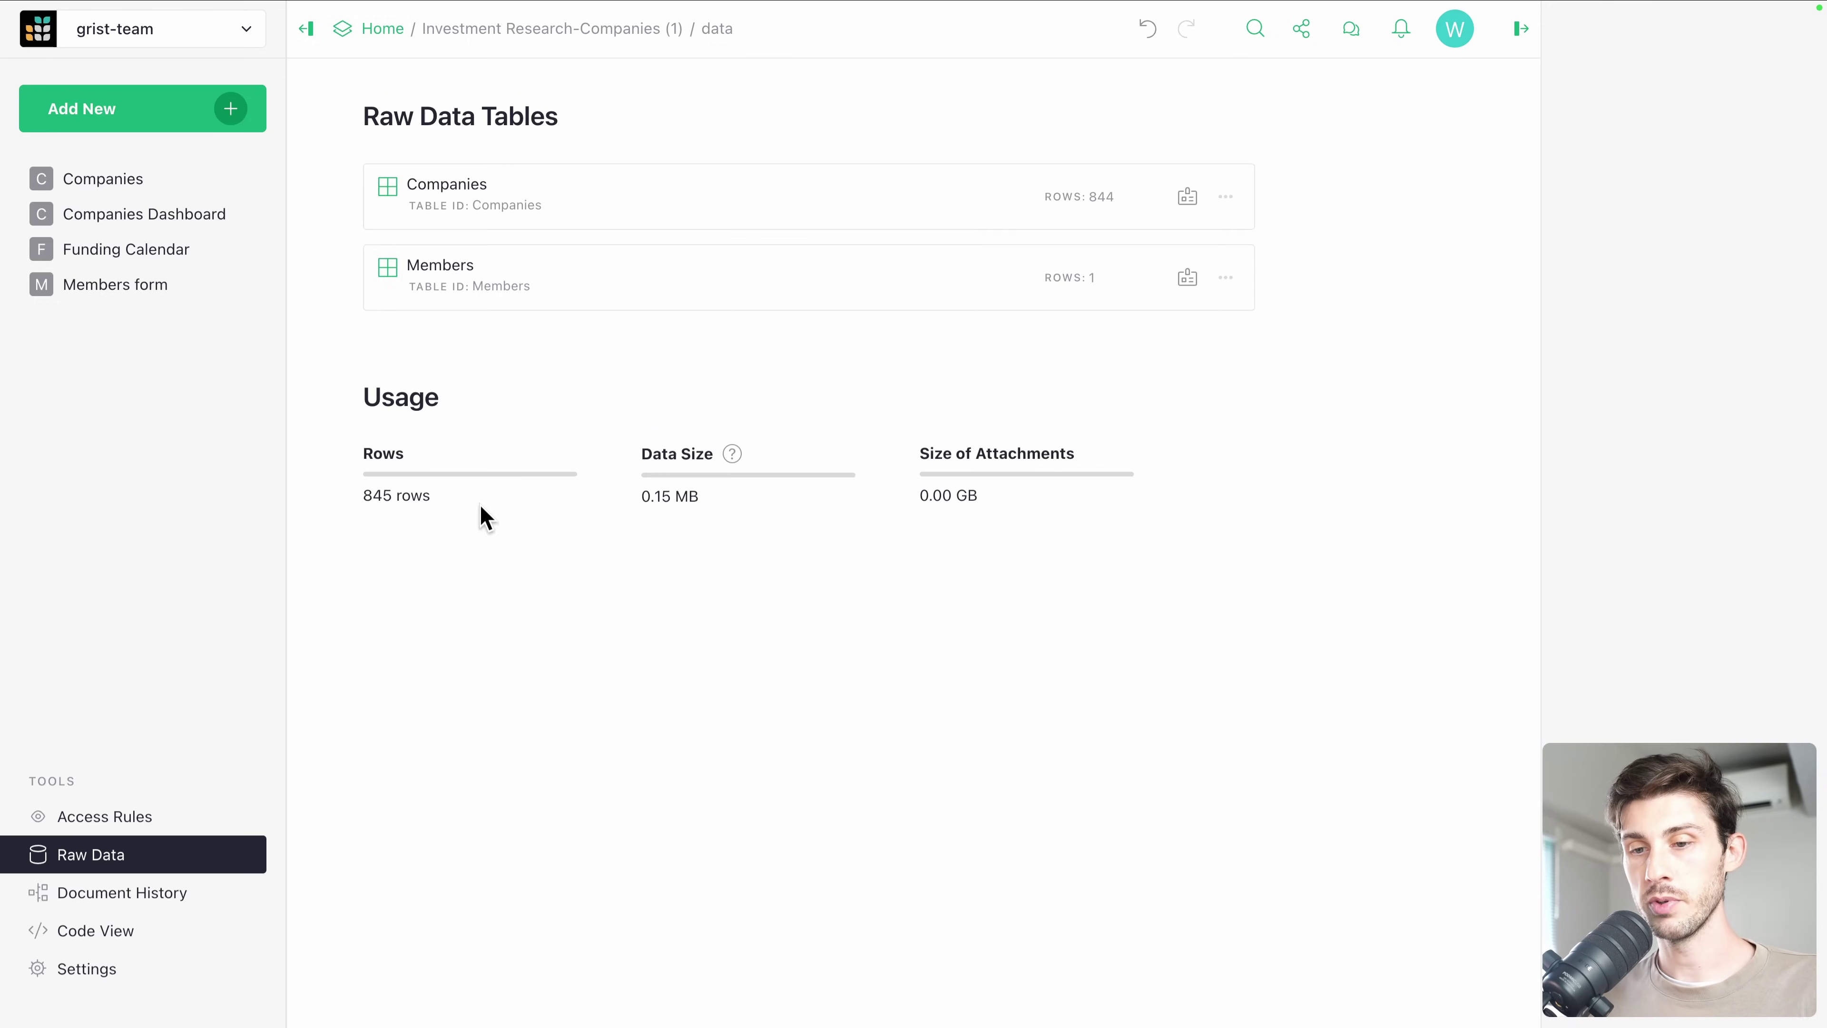
On the Access Rules page, add table rule sections for Members and then Companies.
{"action": "left_click", "coordinate": [112, 832]}
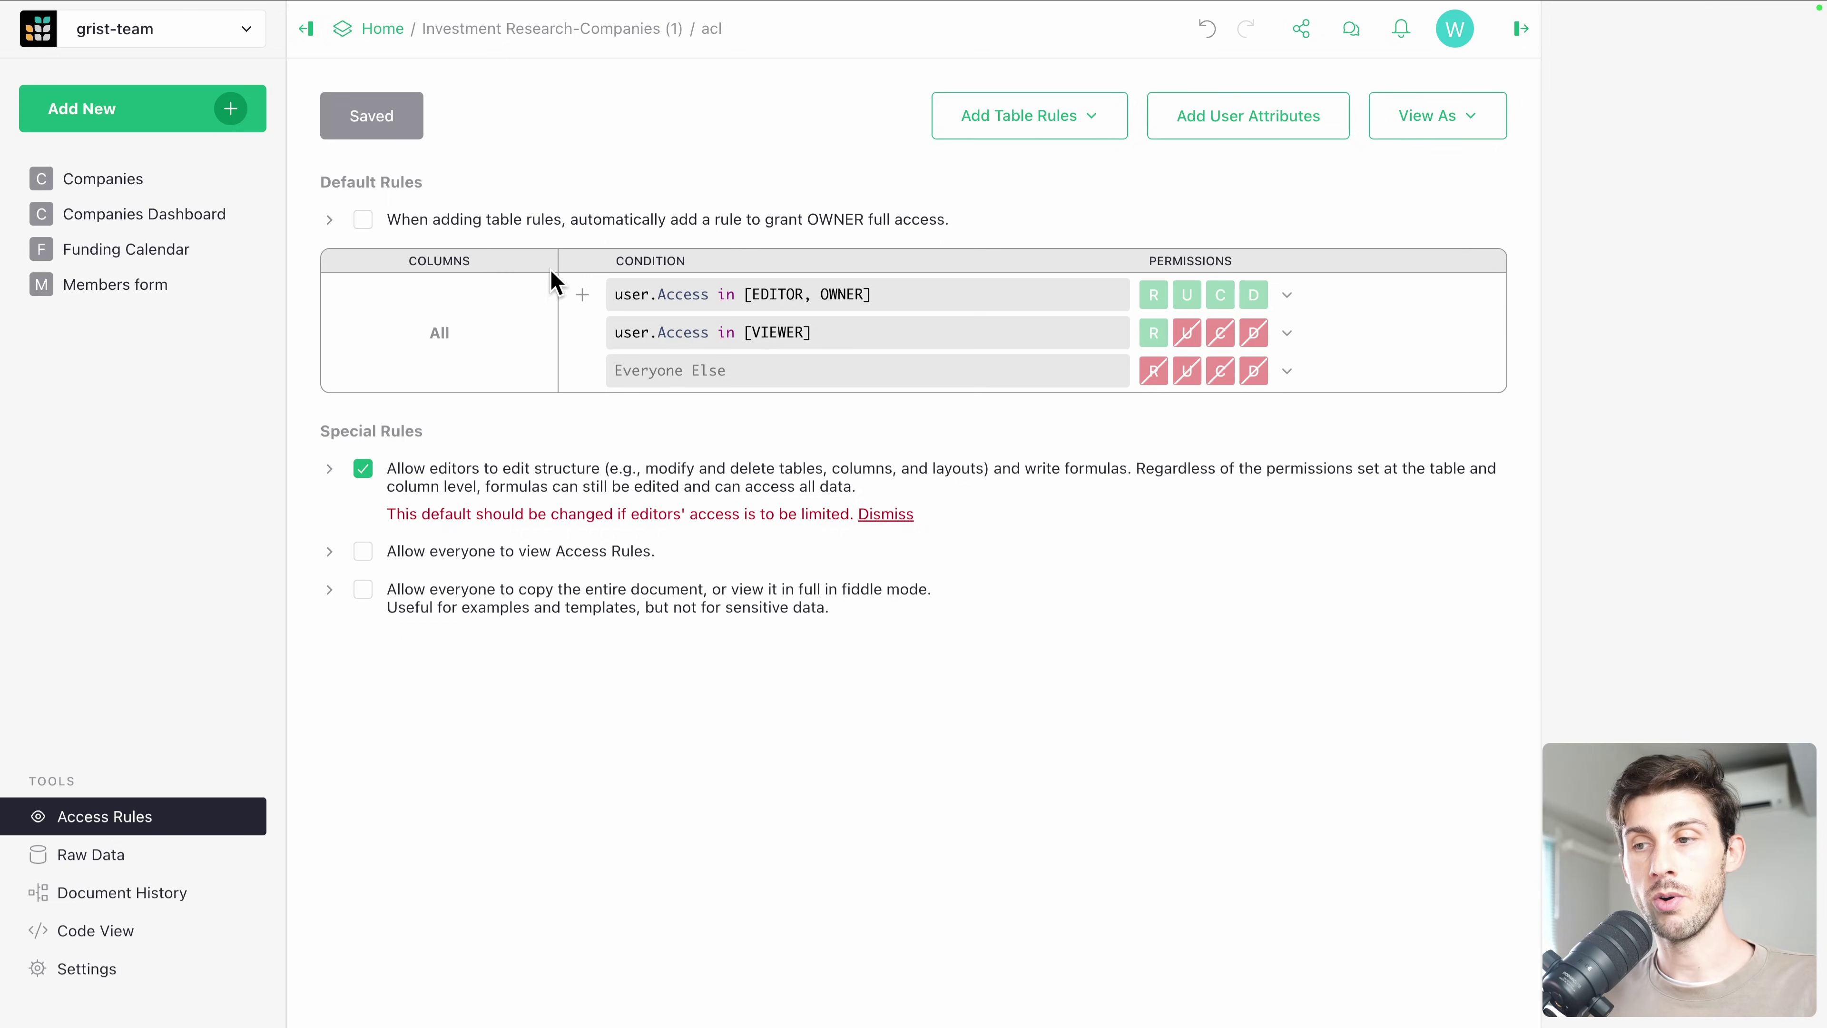
{"action": "left_click", "coordinate": [1035, 119]}
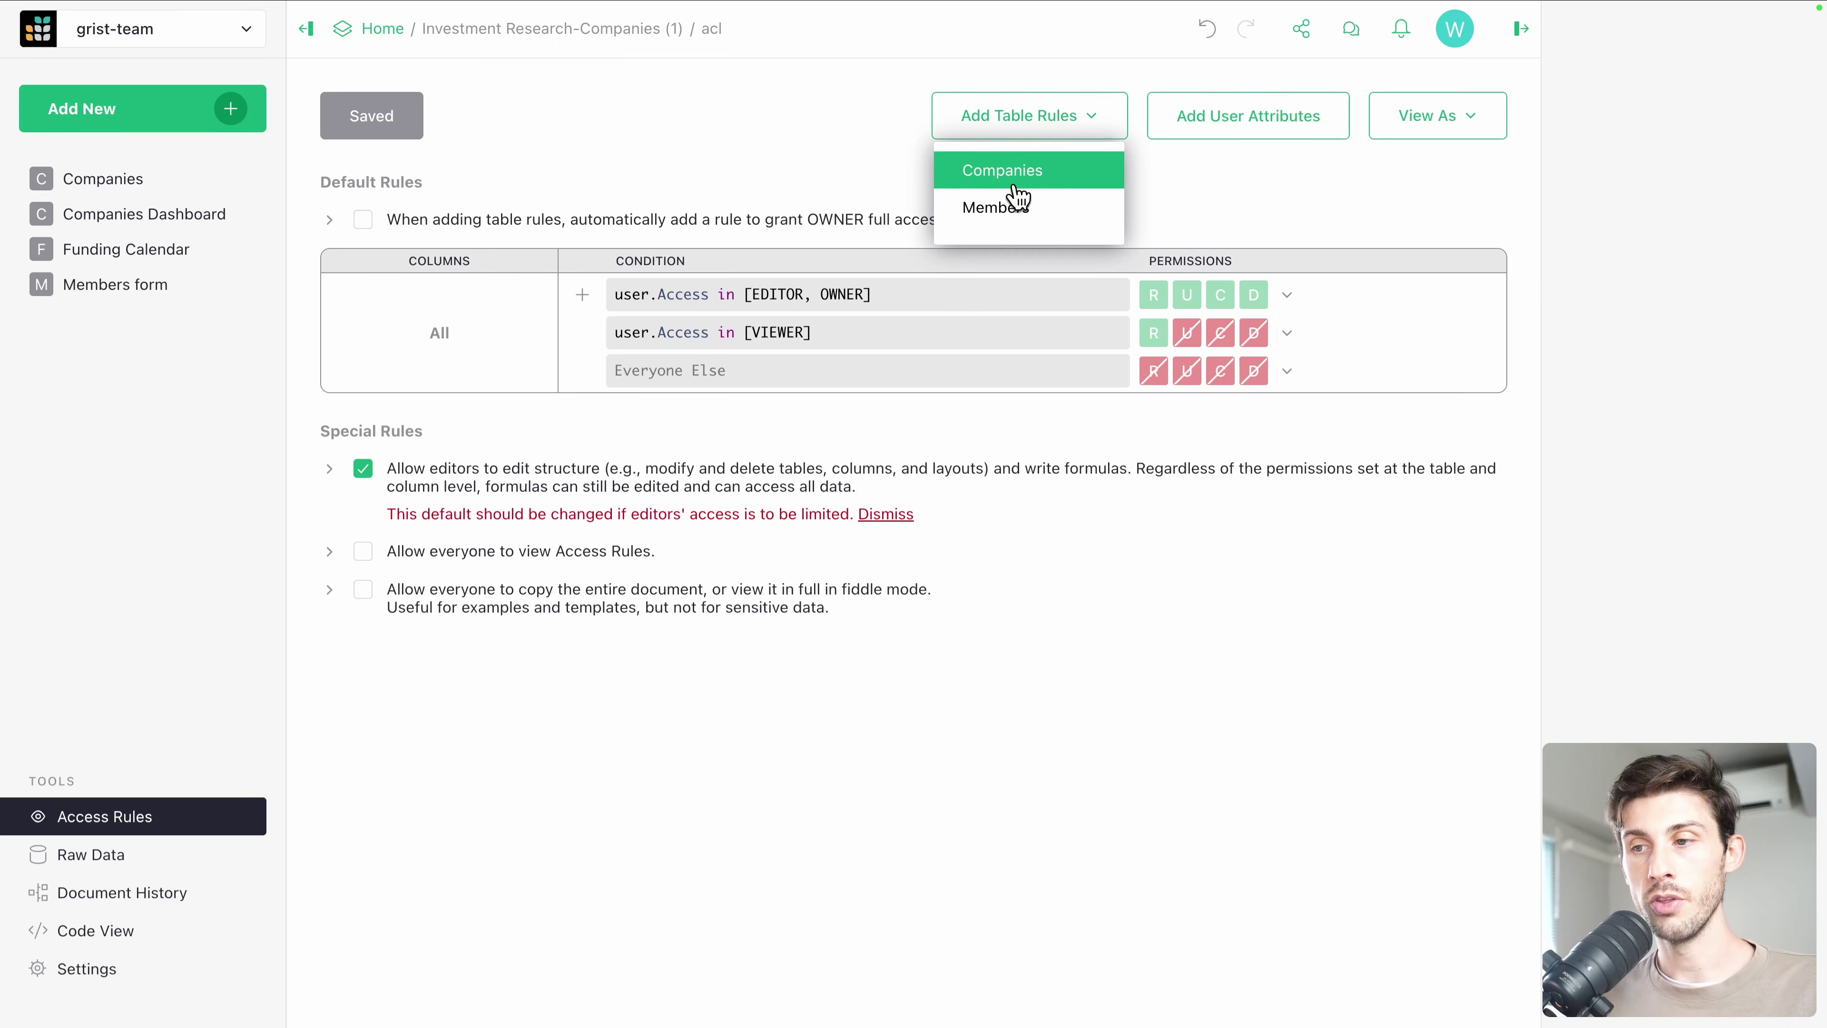
{"action": "left_click", "coordinate": [1010, 207]}
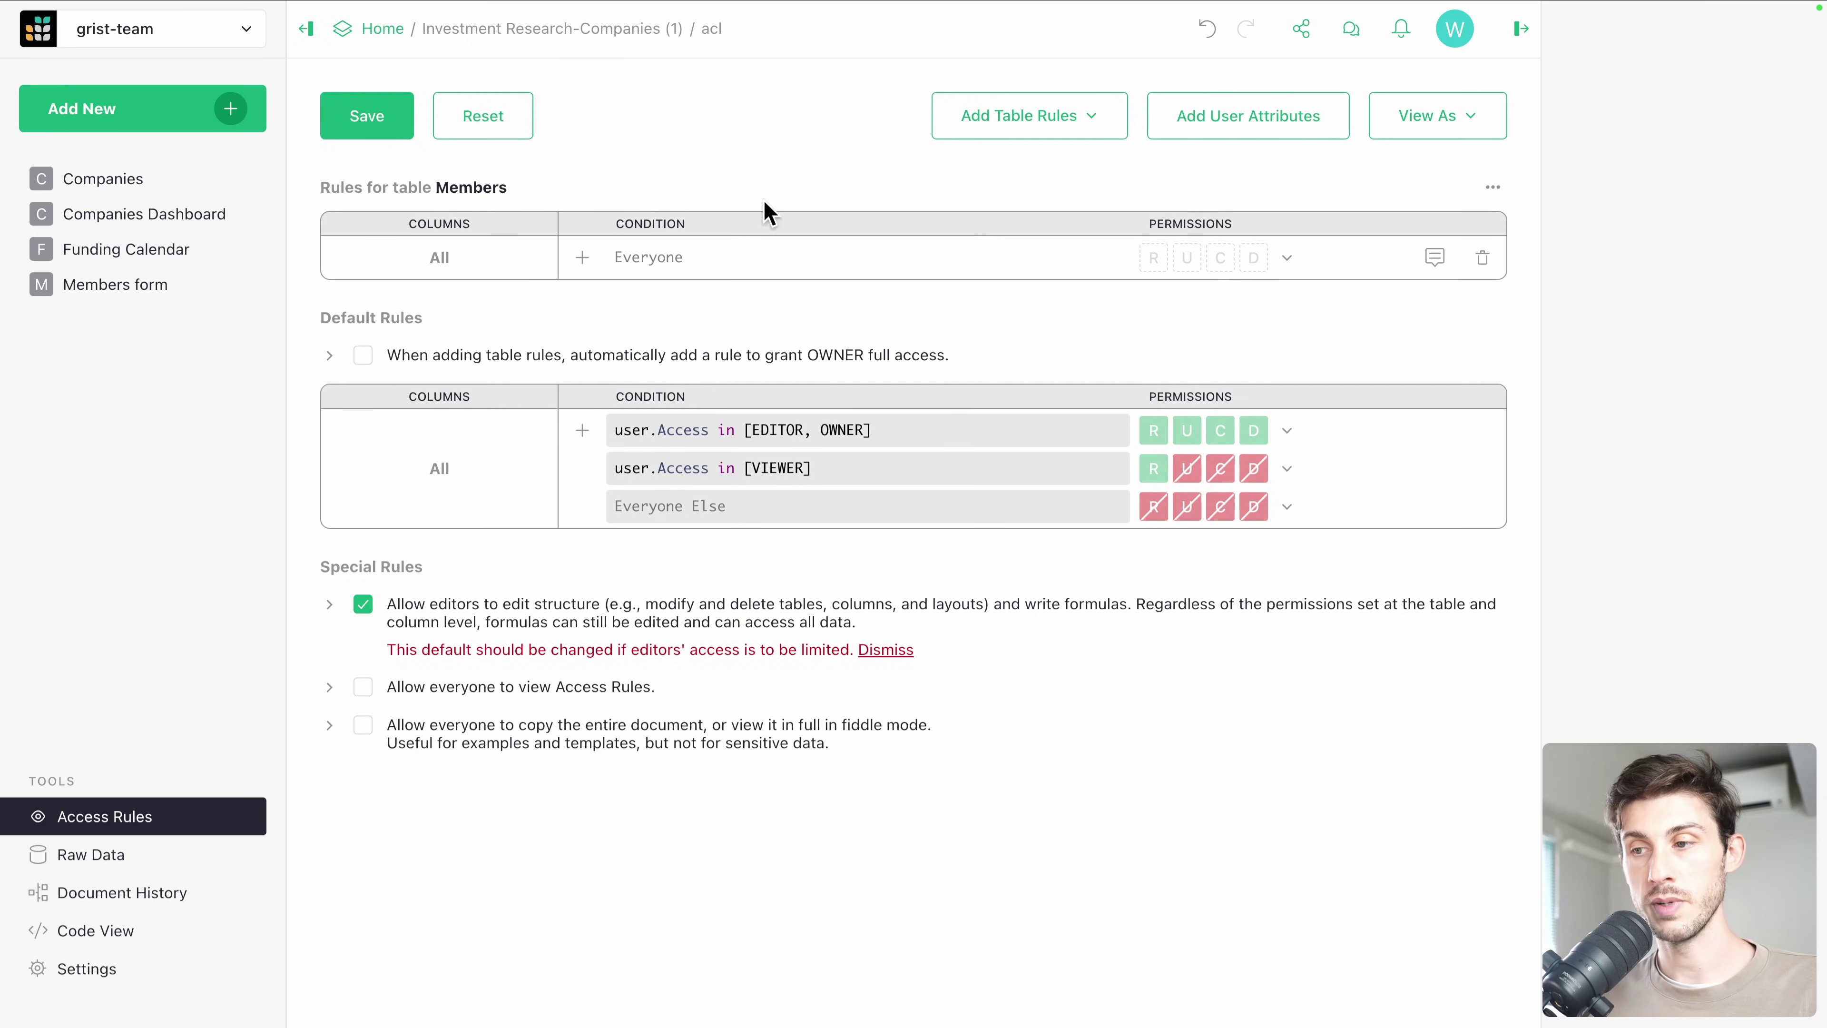
{"action": "left_click", "coordinate": [1007, 117]}
{"action": "left_click", "coordinate": [1000, 174]}
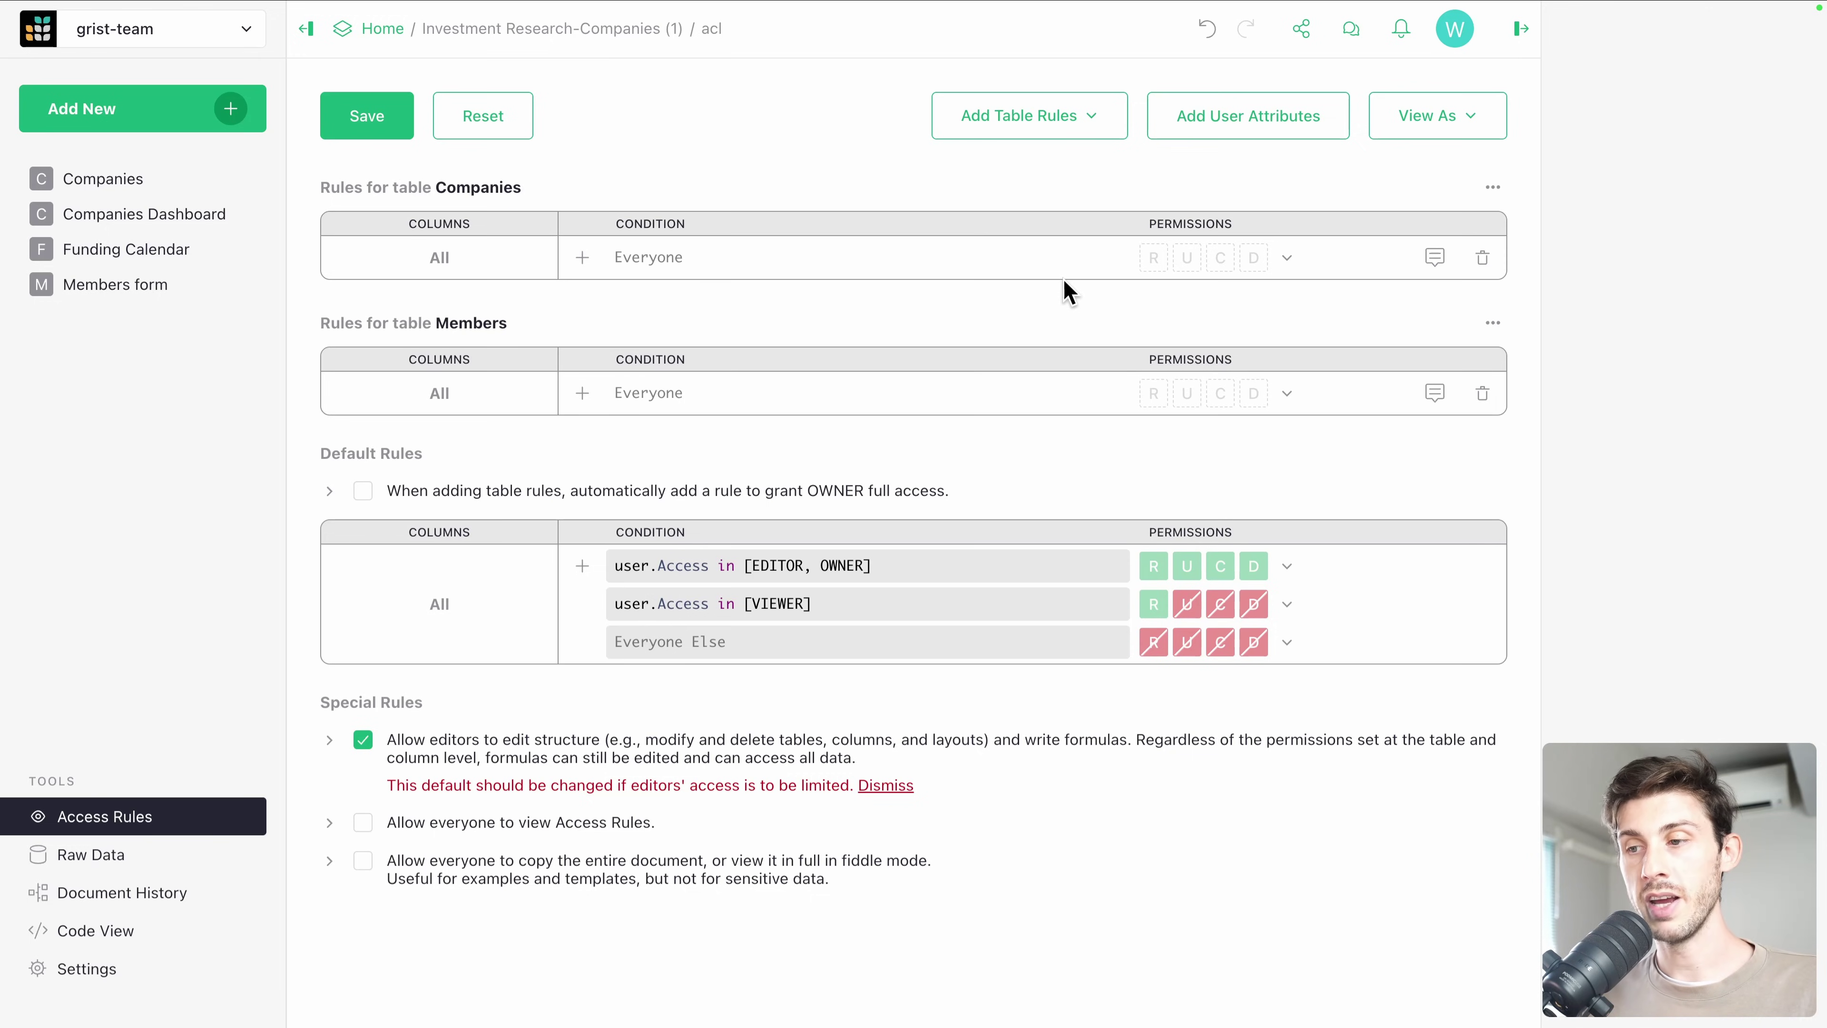
Open Document History and scroll down through the Activity list of recent changes.
{"action": "left_click", "coordinate": [134, 893]}
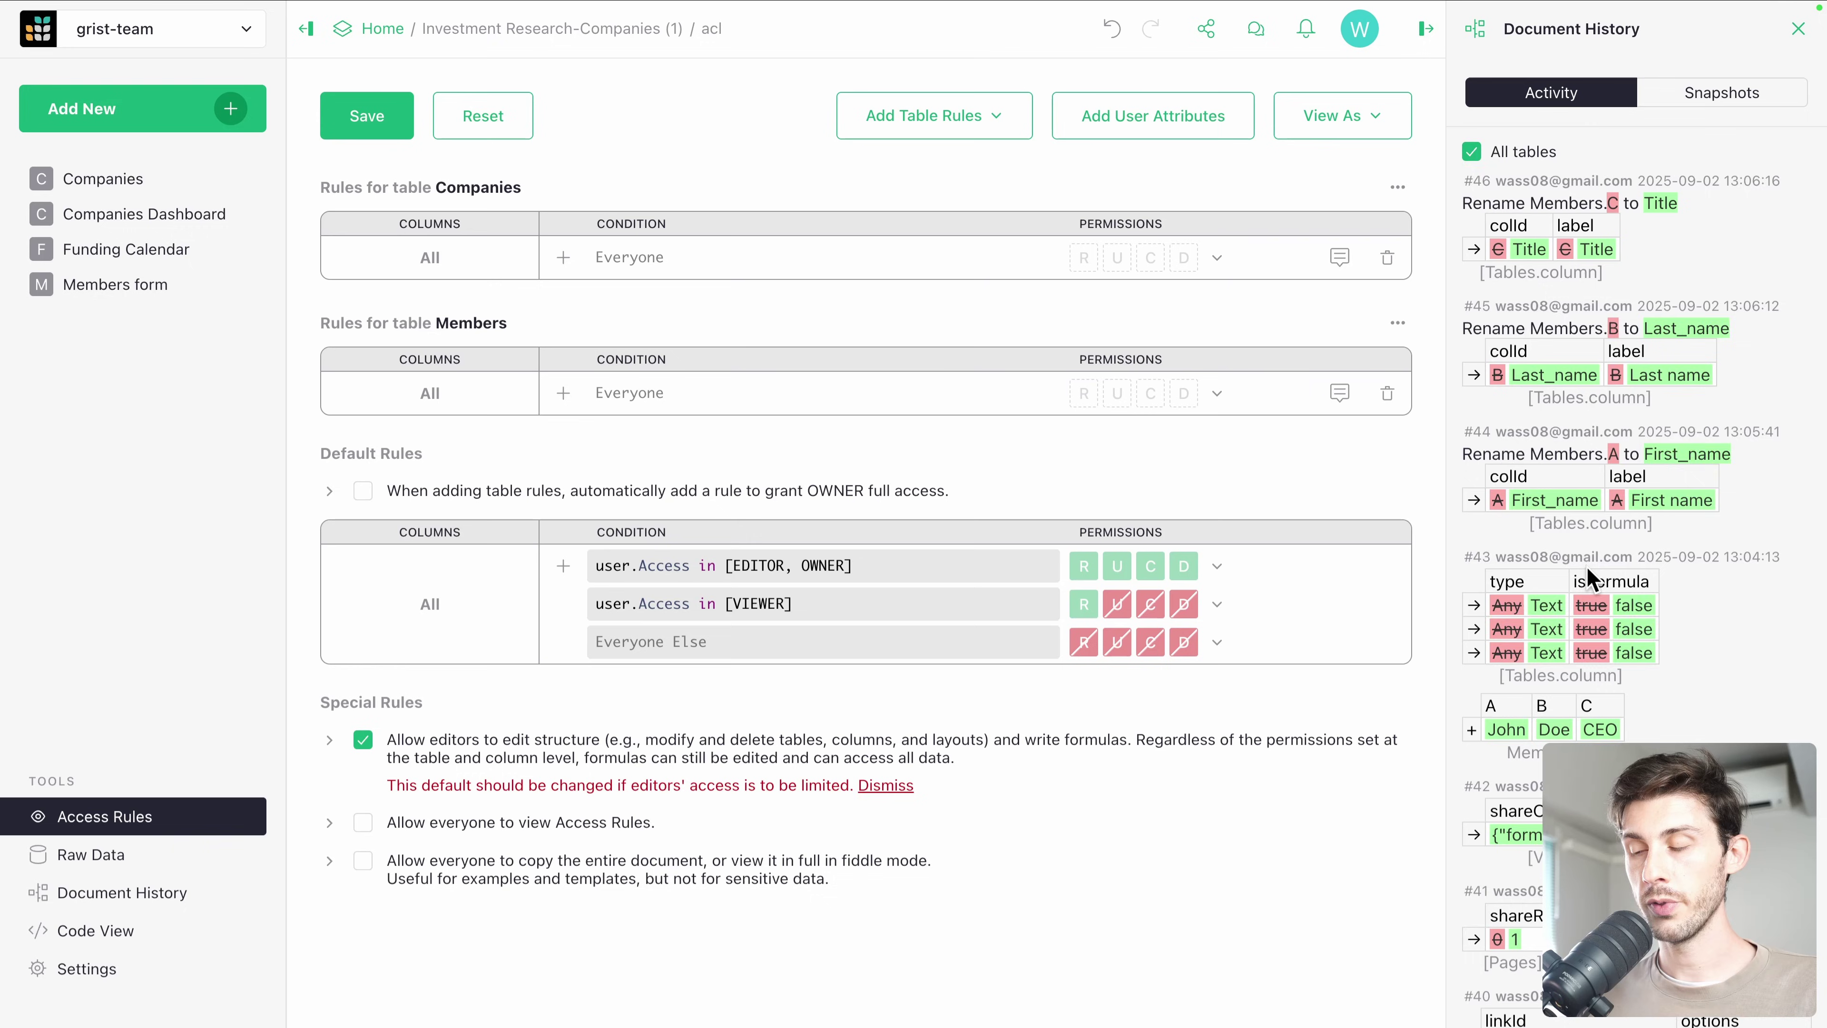
{"action": "scroll", "coordinate": [1588, 578], "scroll_direction": "down", "scroll_amount": 10}
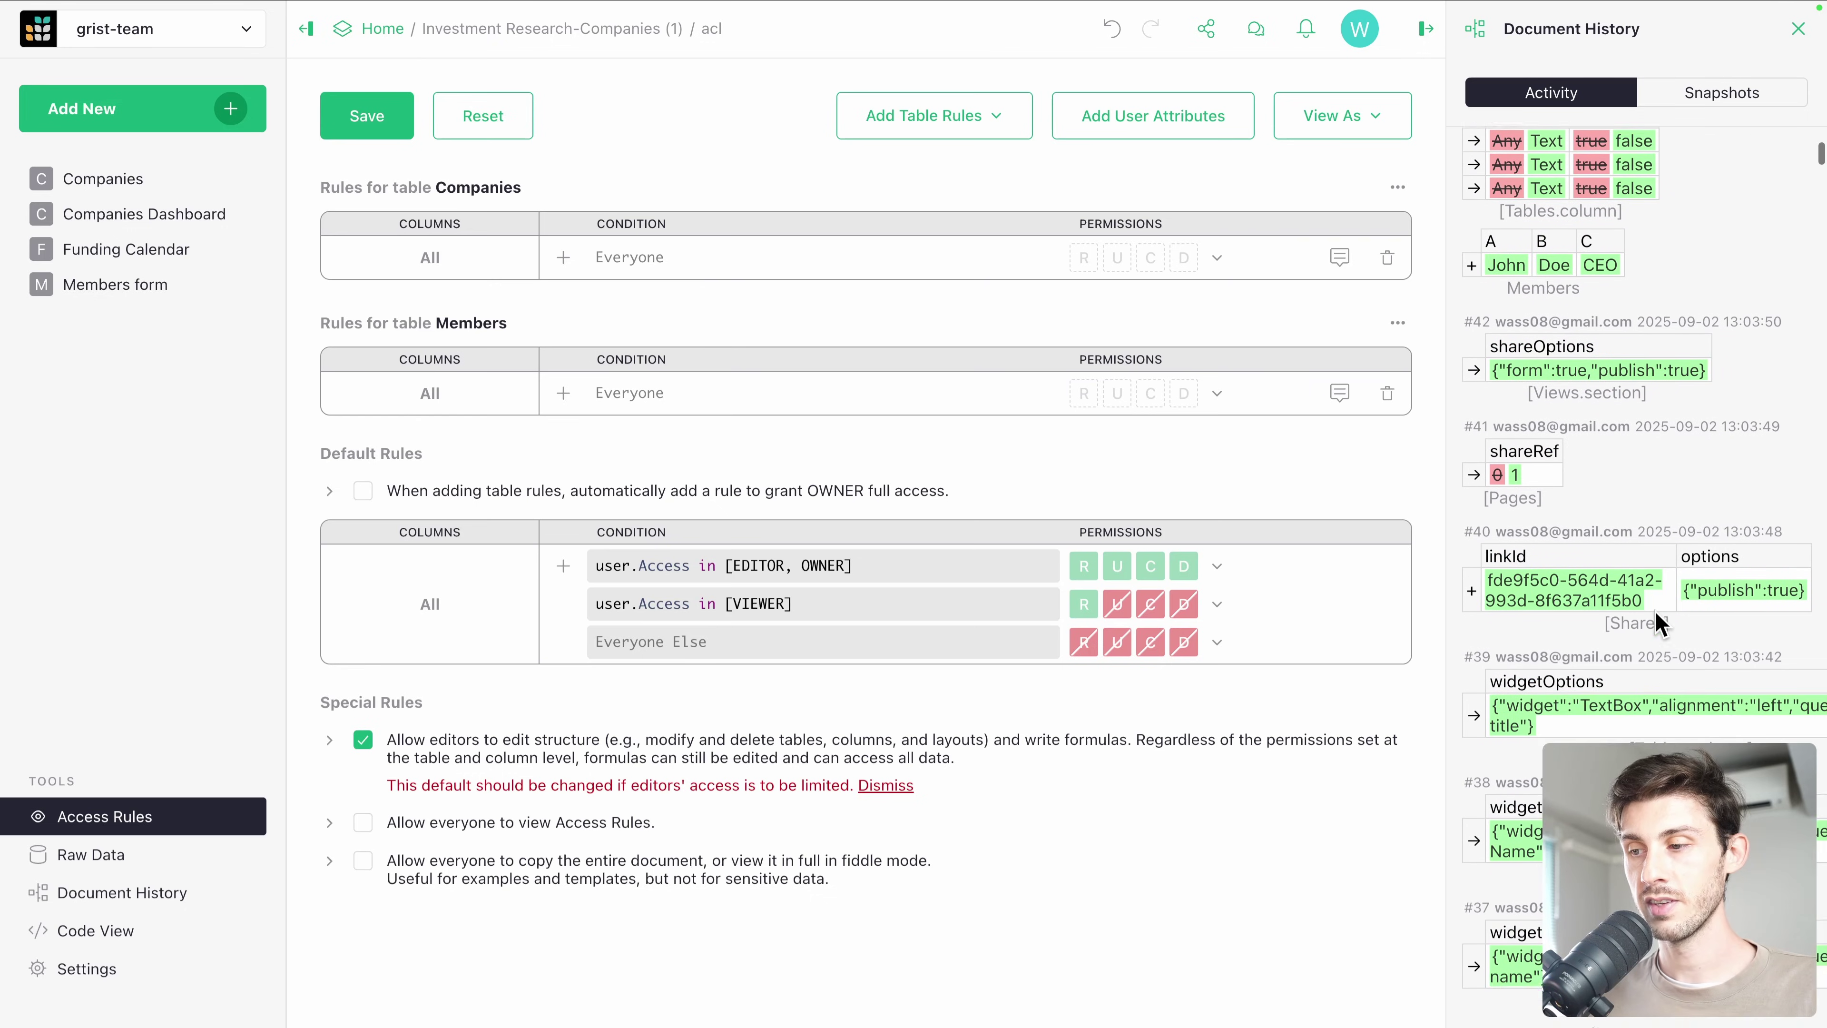
{"action": "scroll", "coordinate": [1657, 622], "scroll_direction": "down", "scroll_amount": 7}
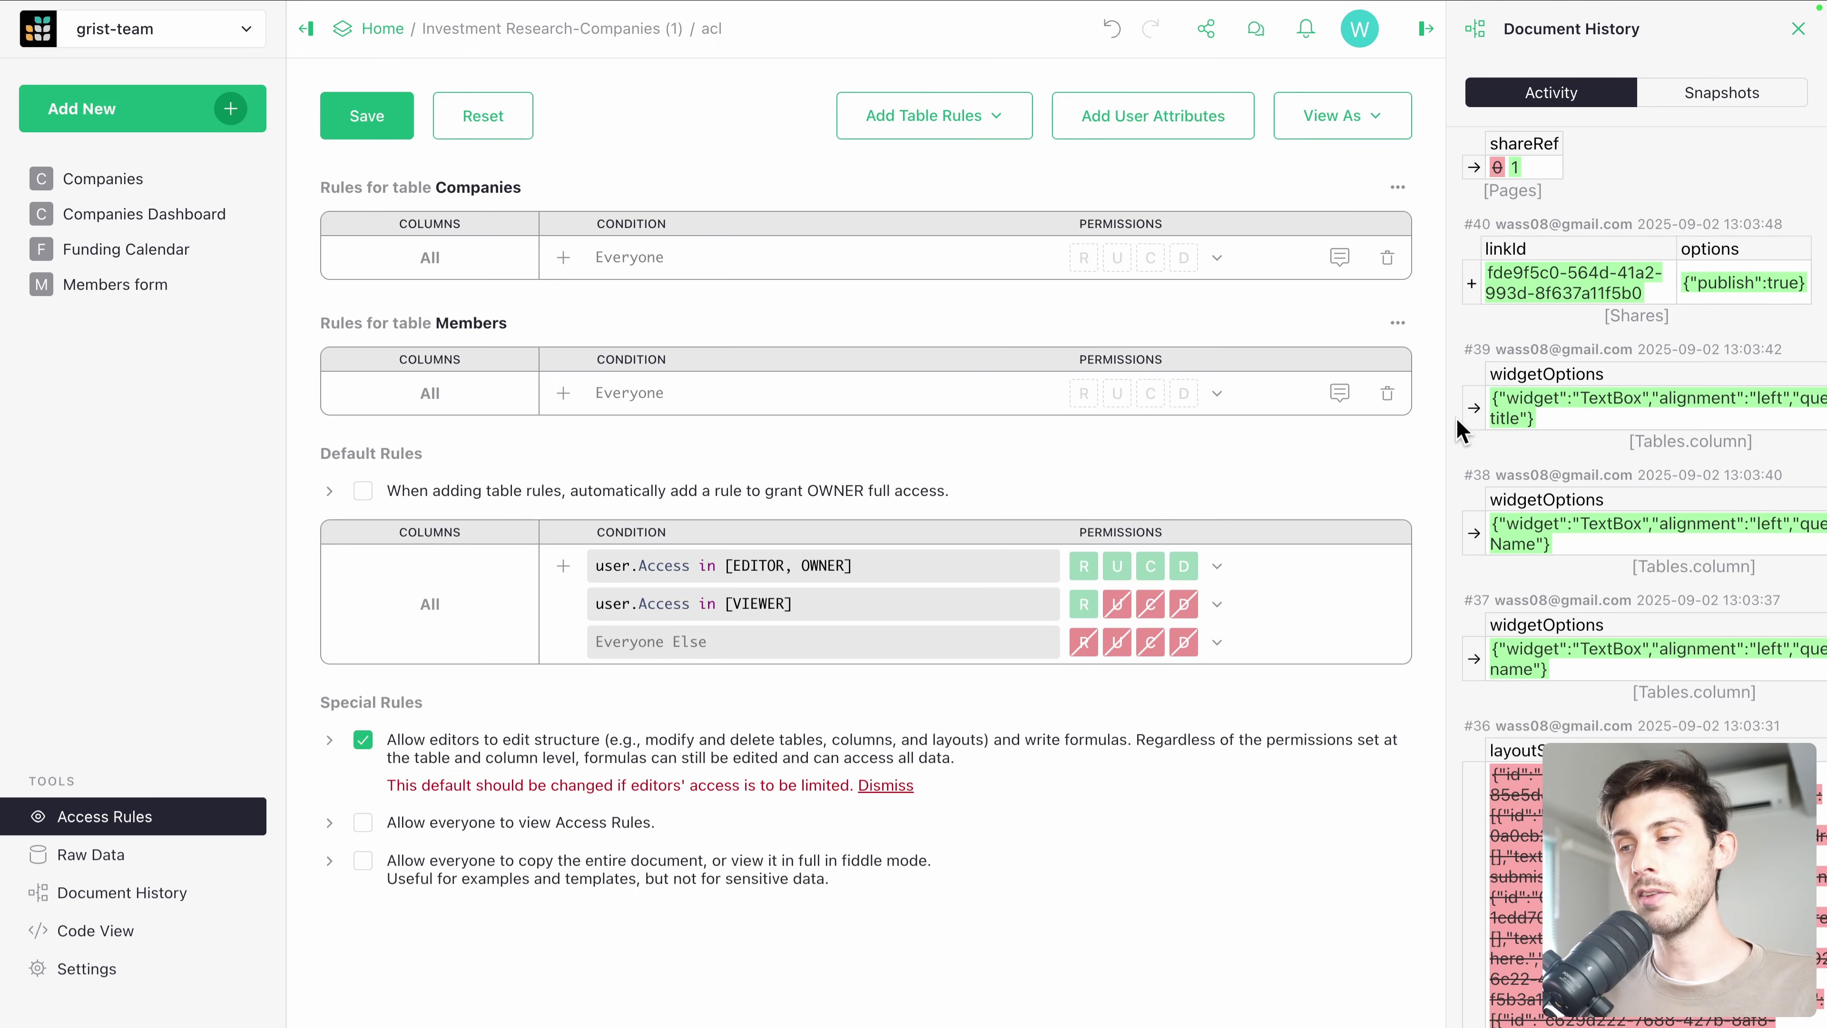
{"action": "scroll", "coordinate": [1518, 562], "scroll_direction": "down", "scroll_amount": 10}
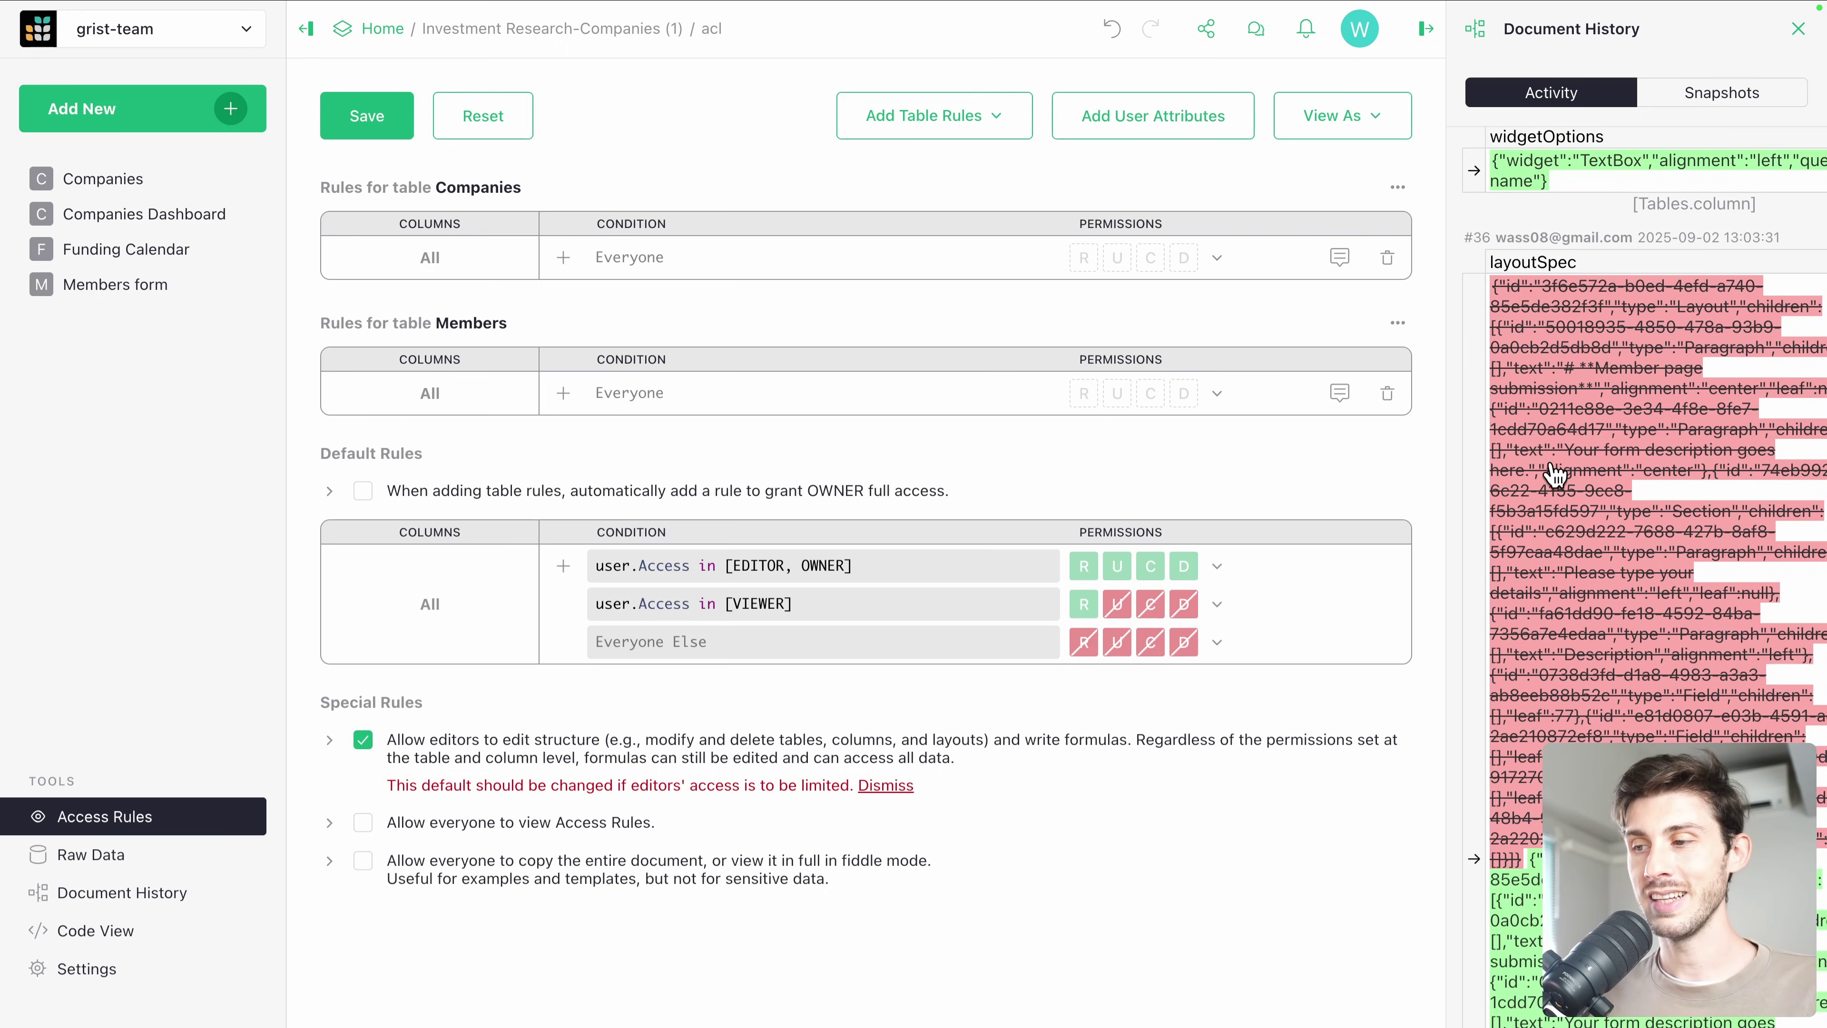
{"action": "scroll", "coordinate": [1554, 475], "scroll_direction": "down", "scroll_amount": 8}
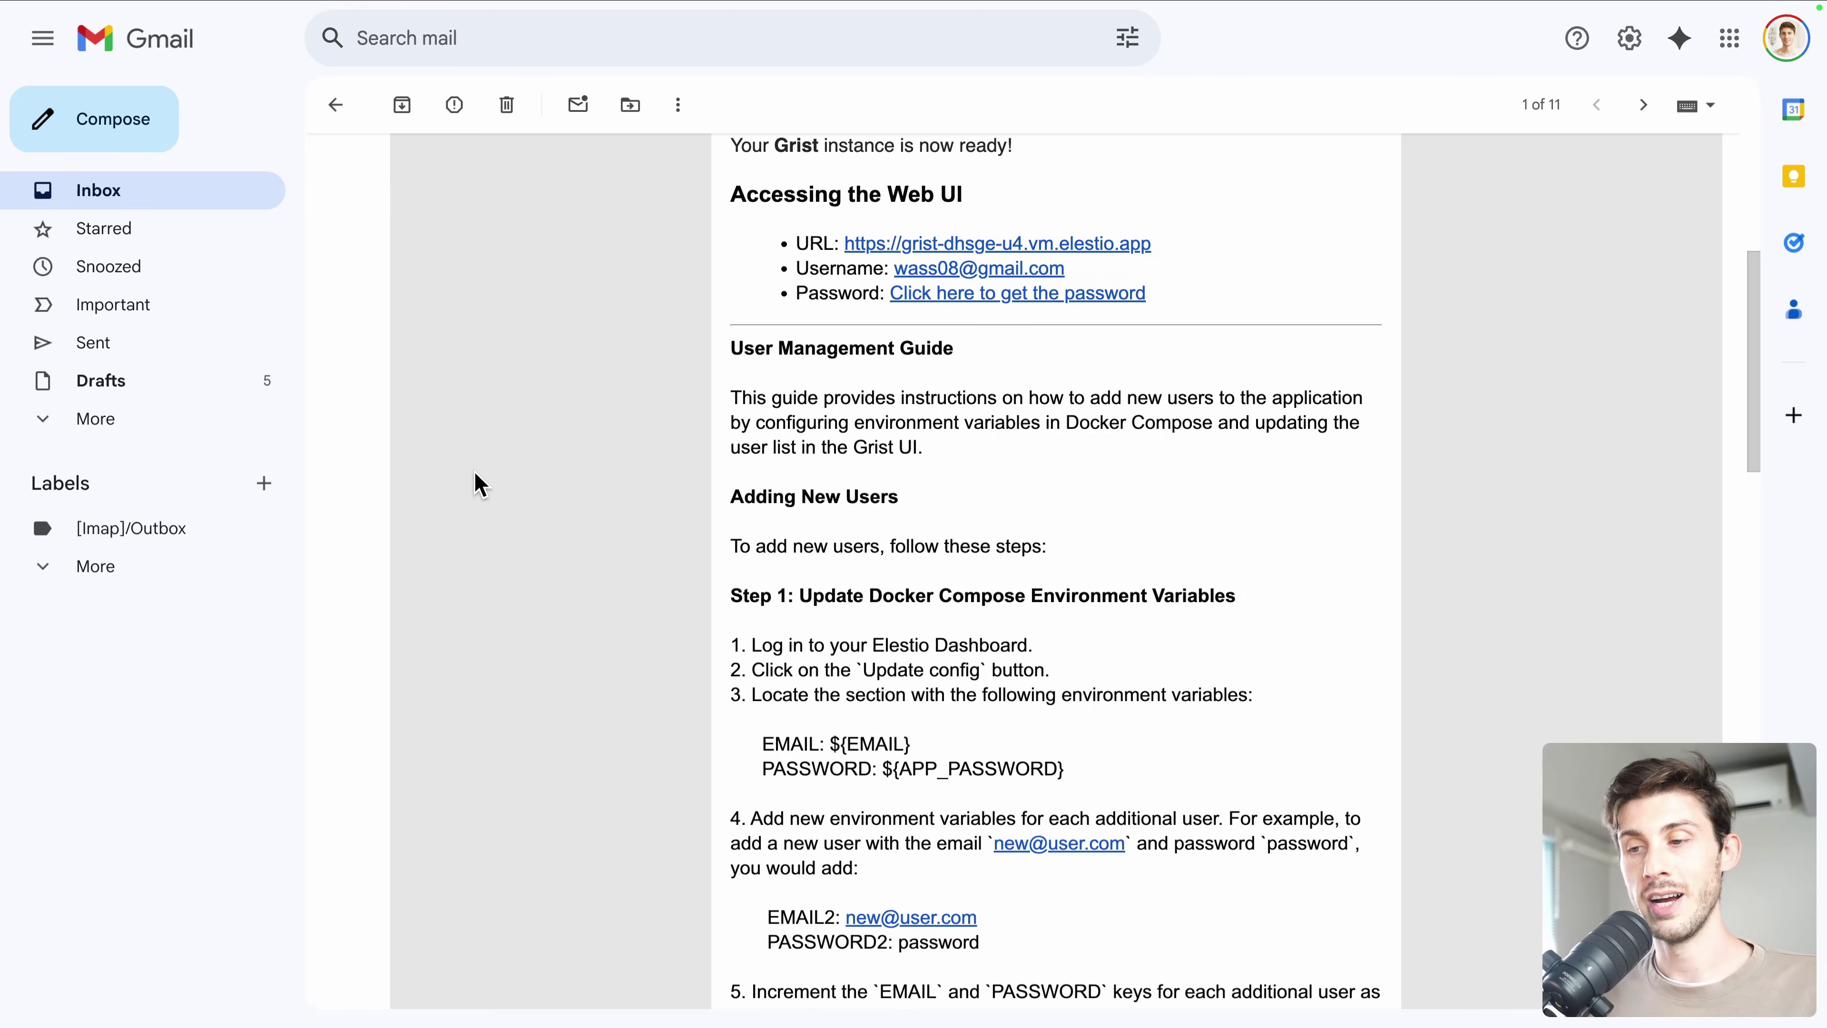
{"action": "scroll", "coordinate": [480, 486], "scroll_direction": "down", "scroll_amount": 2}
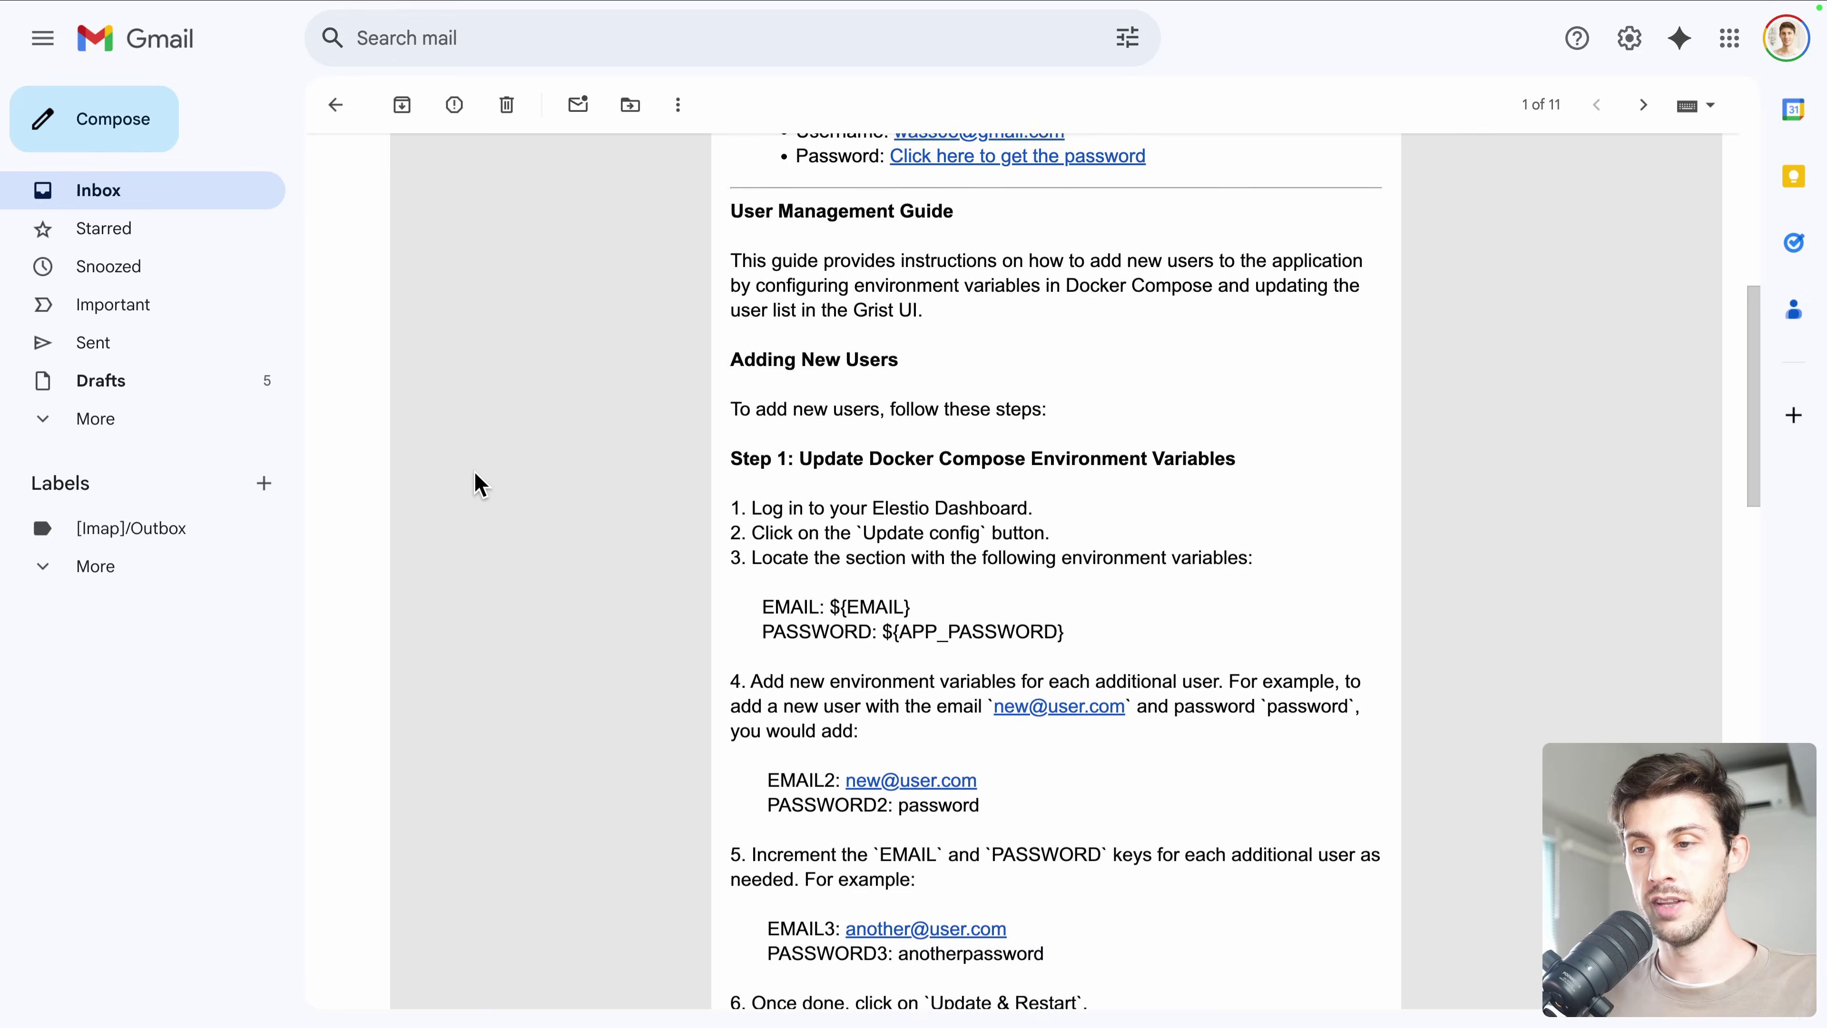
{"action": "scroll", "coordinate": [671, 560], "scroll_direction": "down", "scroll_amount": 3}
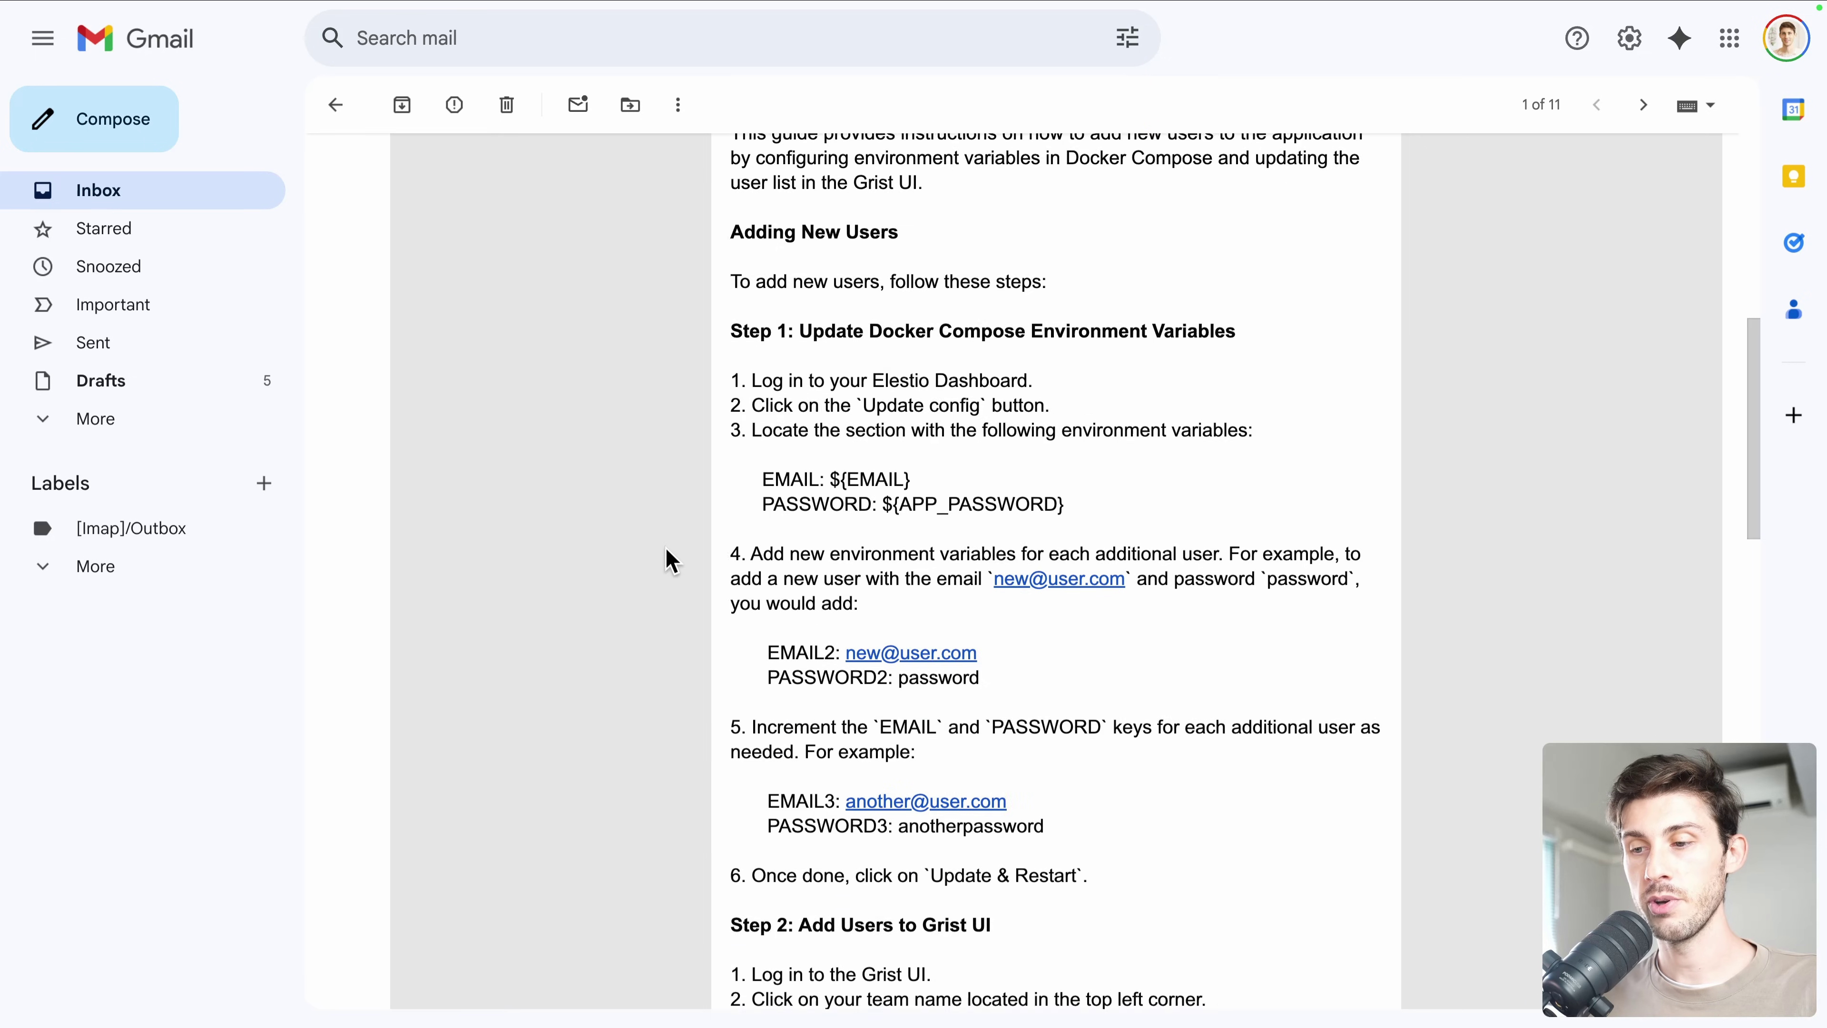
{"action": "scroll", "coordinate": [751, 453], "scroll_direction": "down", "scroll_amount": 2}
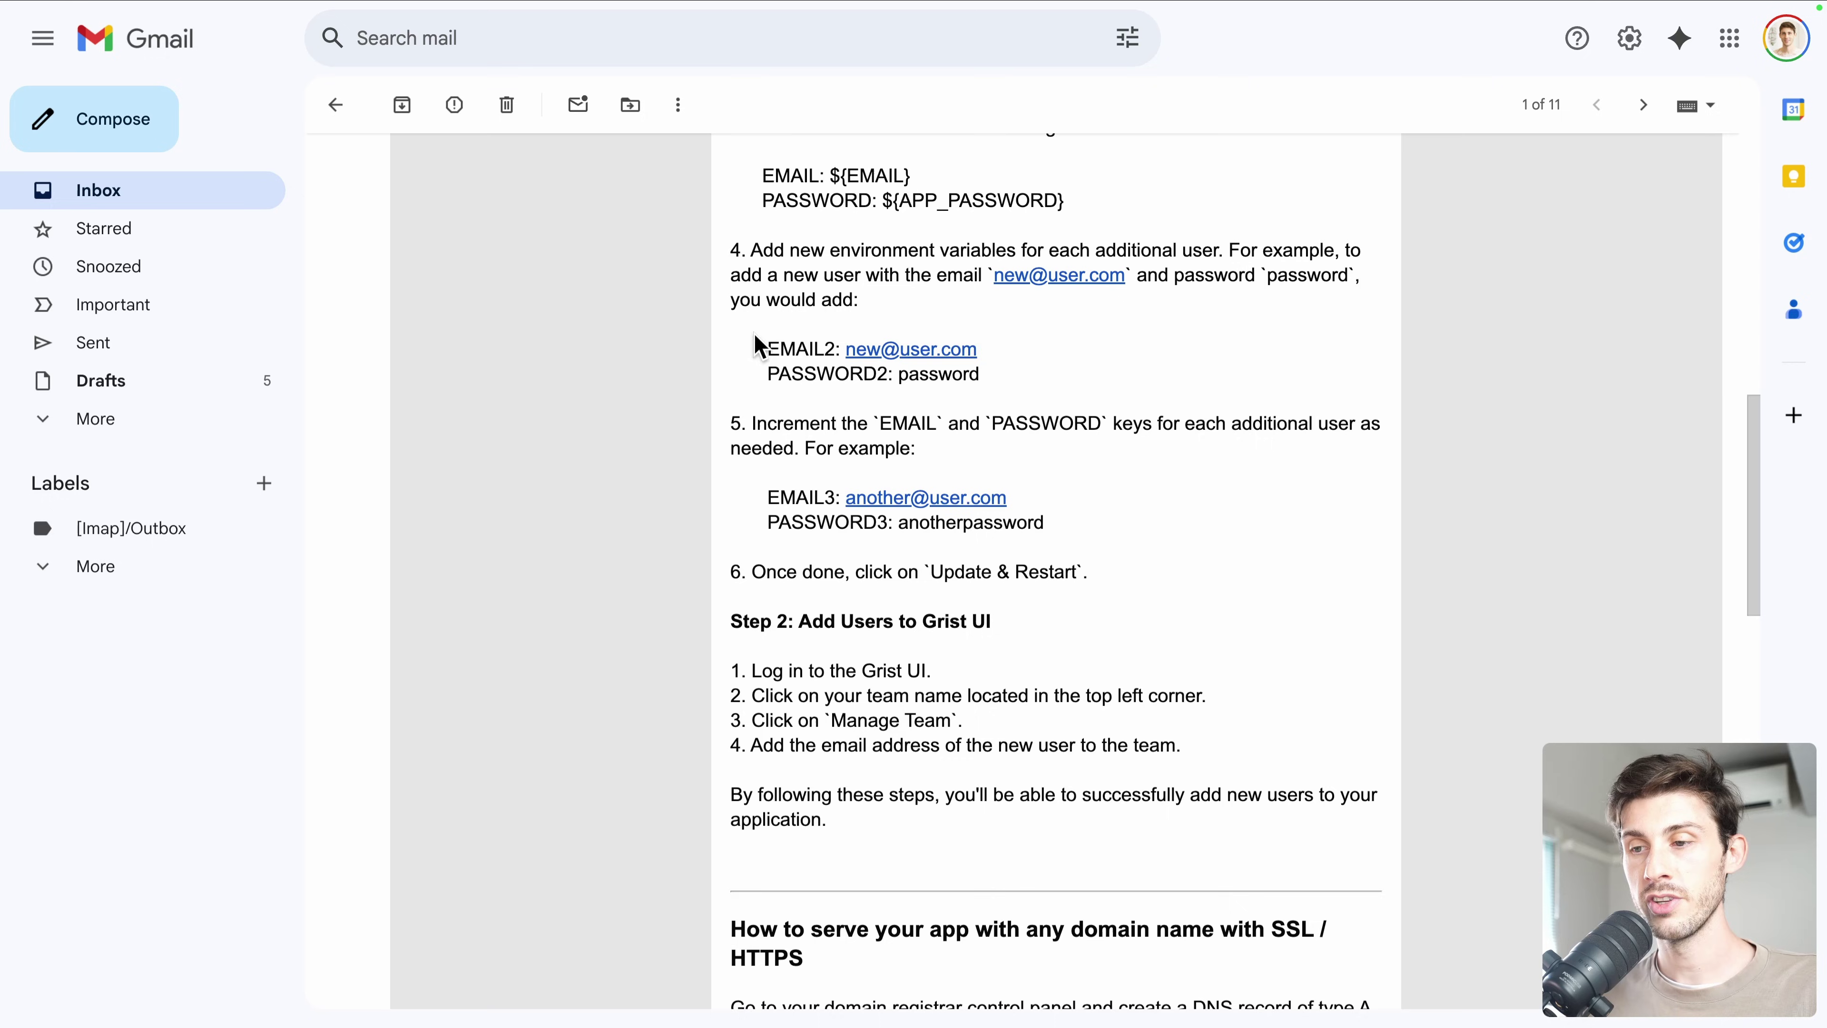
{"action": "scroll", "coordinate": [754, 347], "scroll_direction": "down", "scroll_amount": 1}
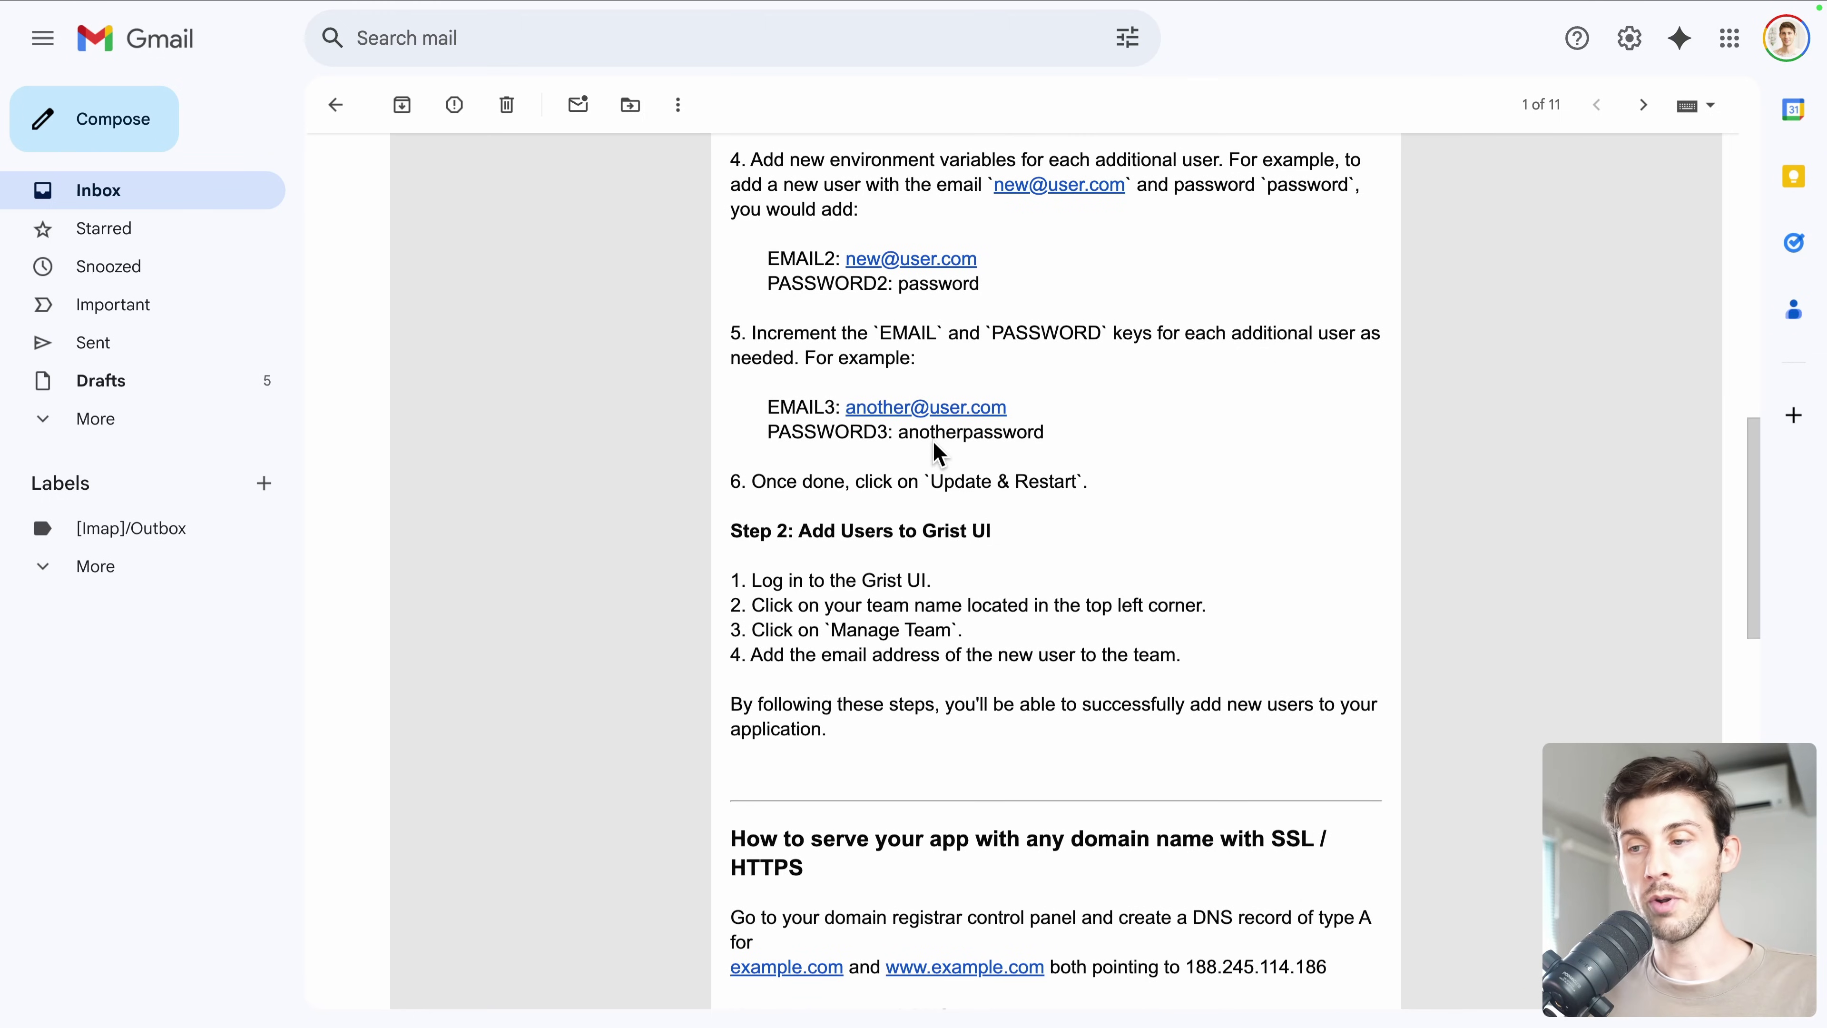
{"action": "scroll", "coordinate": [971, 514], "scroll_direction": "down", "scroll_amount": 1}
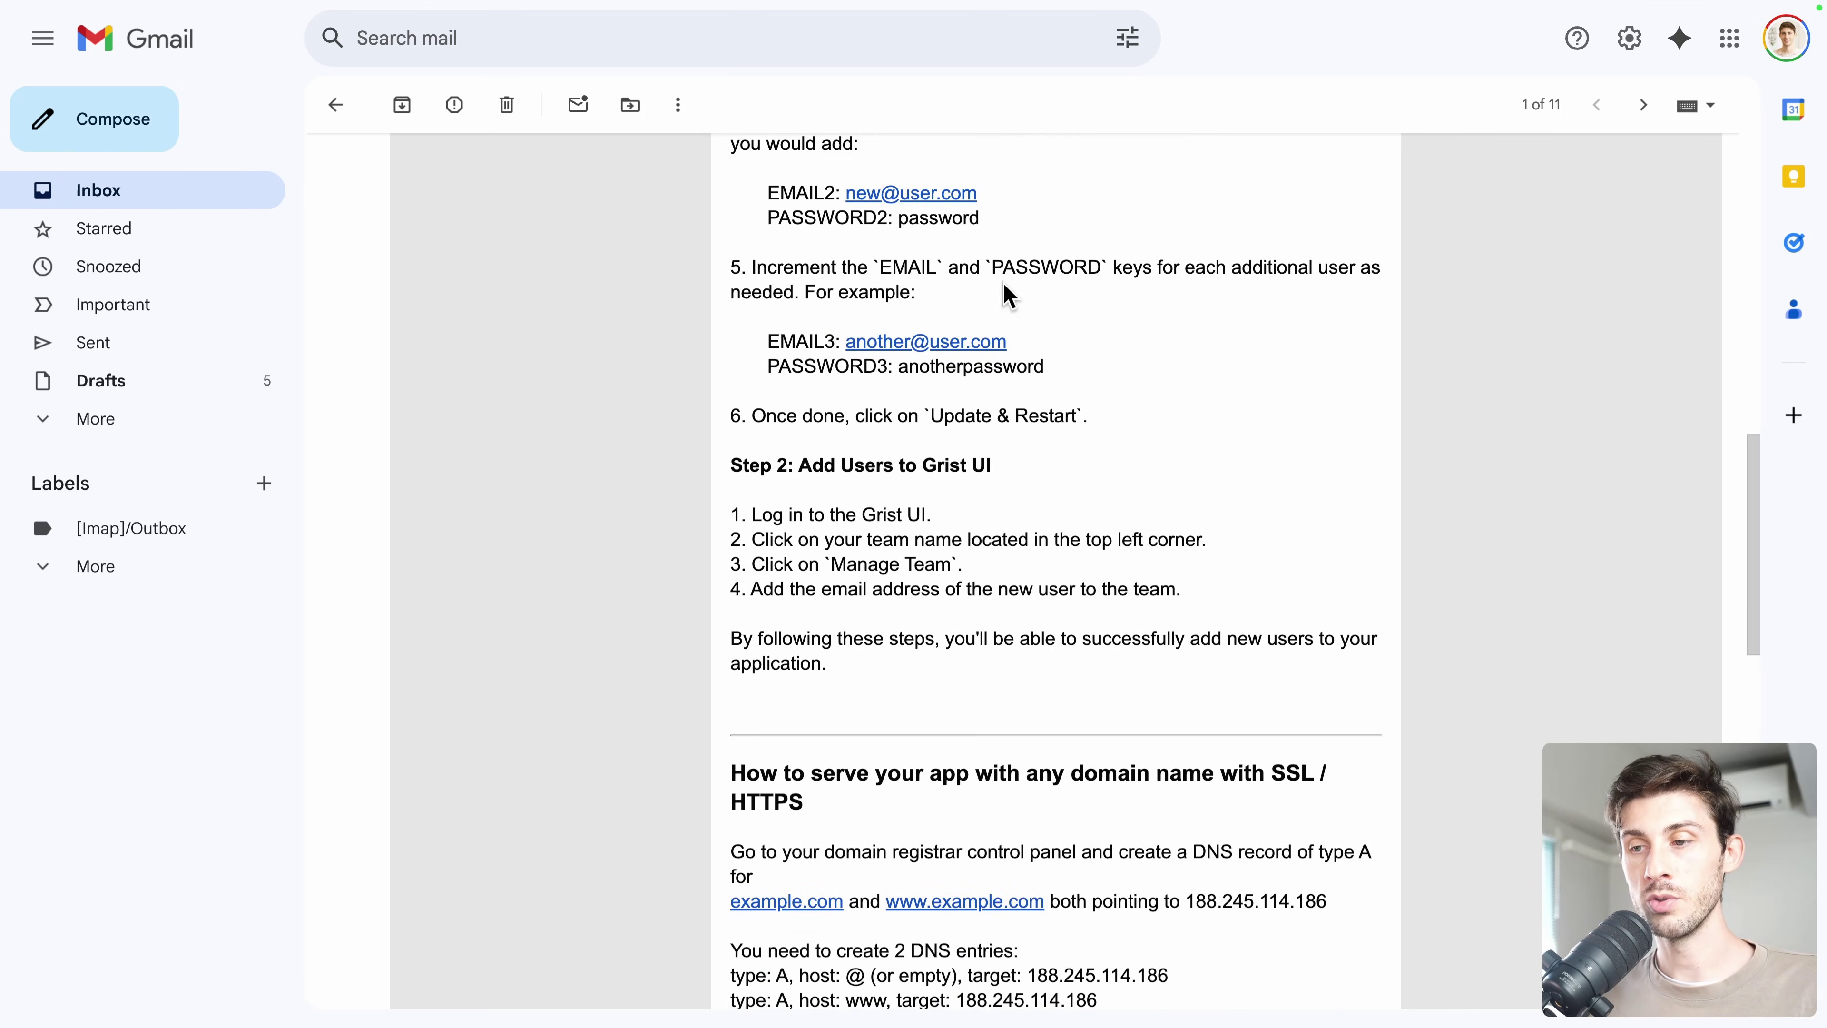